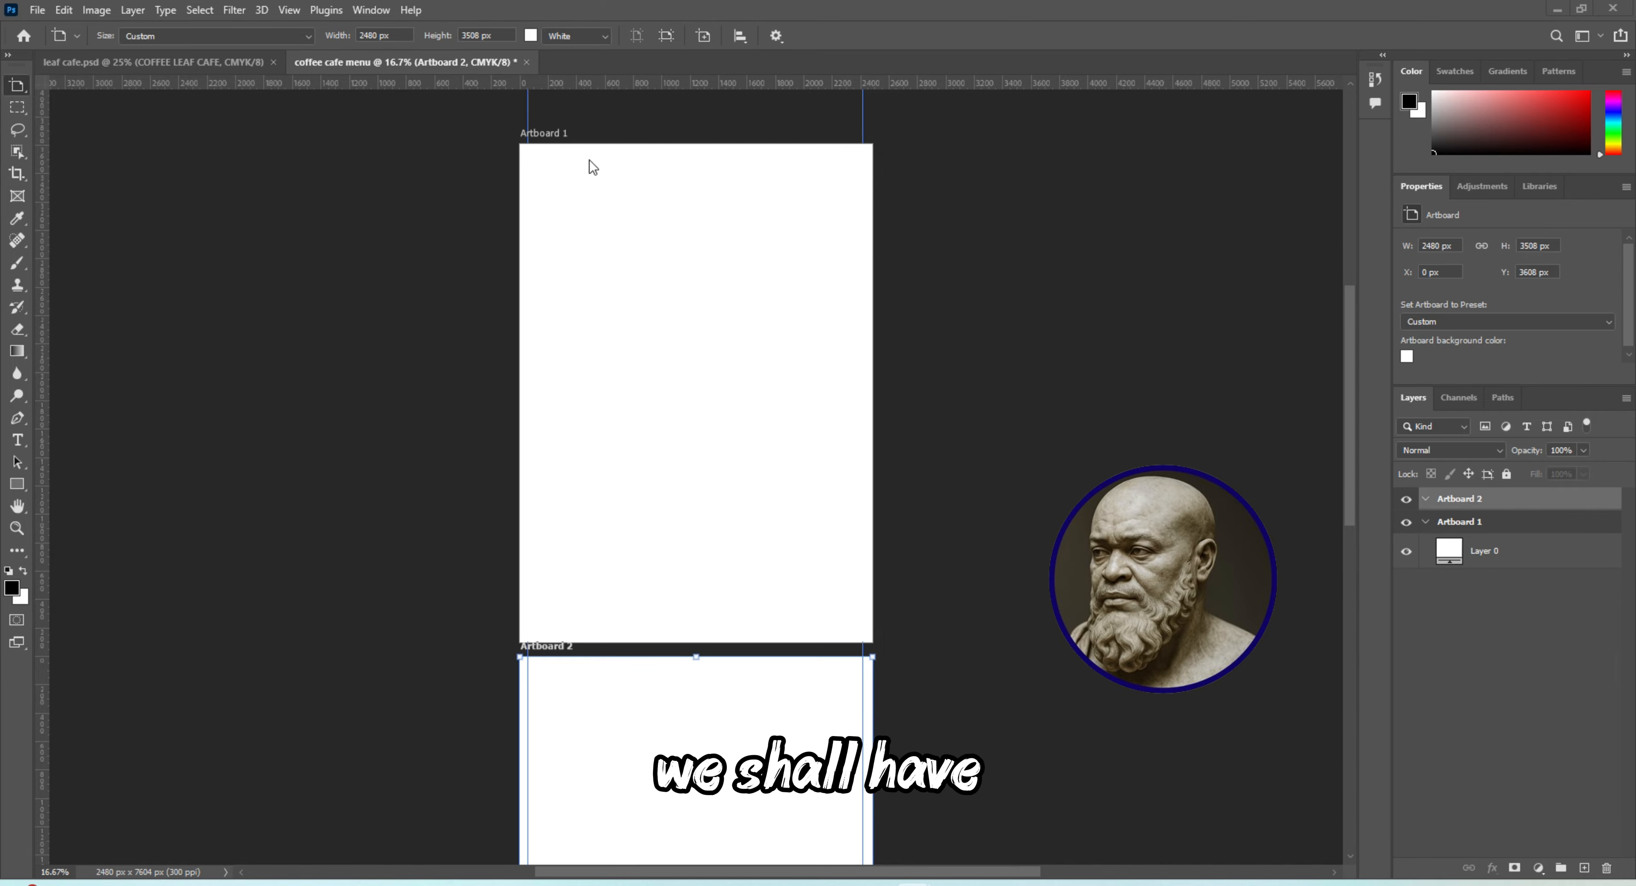
Place the "coffee 2" image from the COFFEE LEAF MENU folder into the document as an embedded object
click(36, 10)
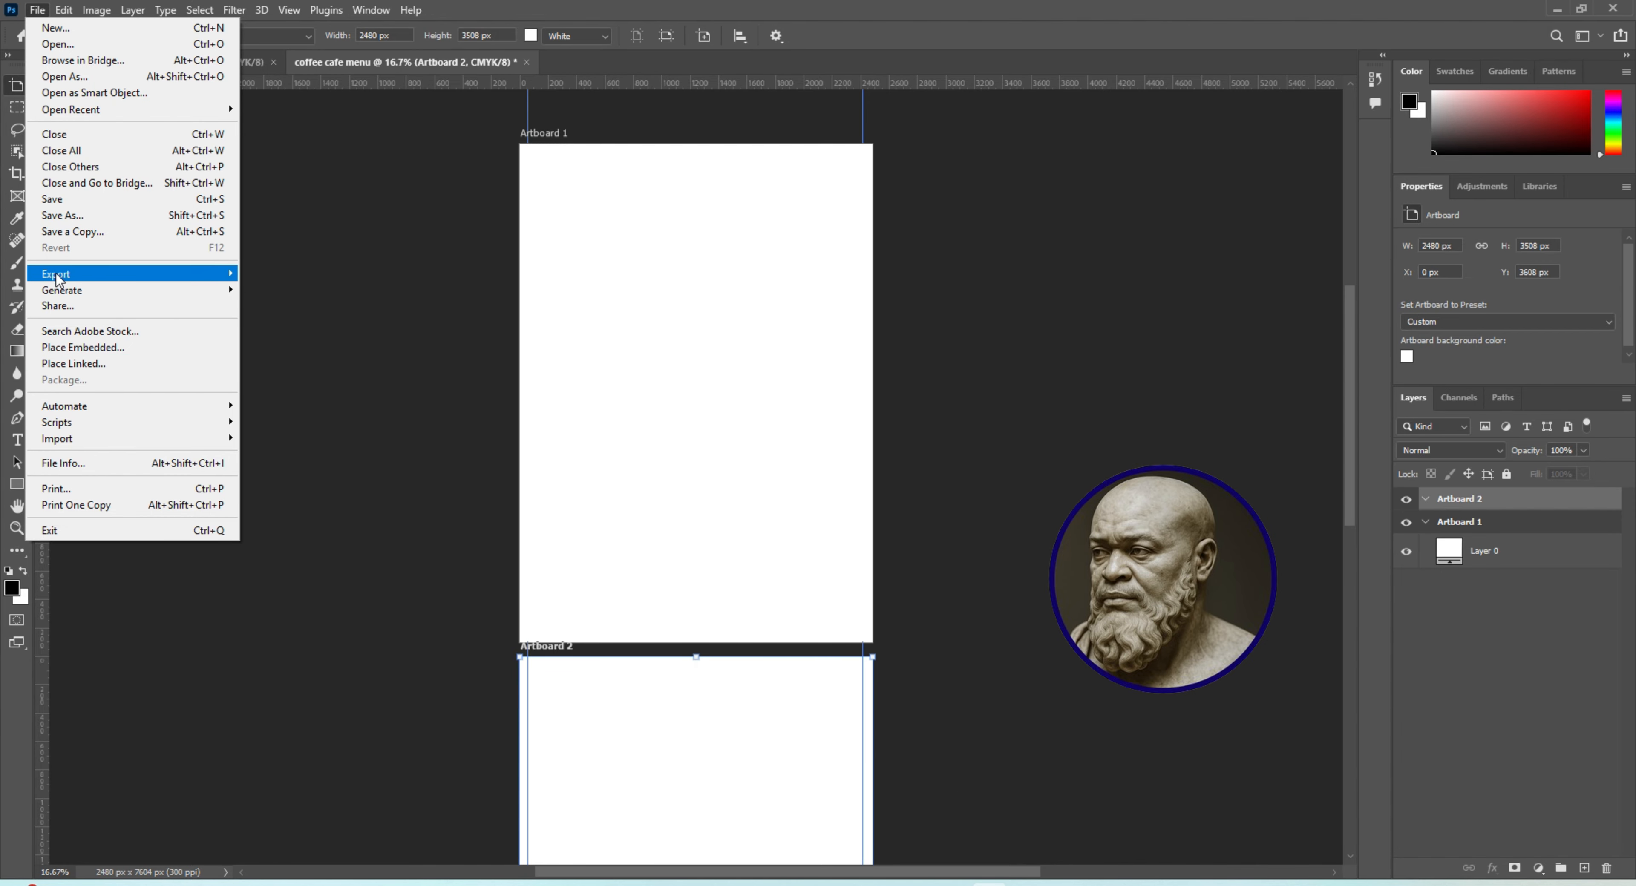
click(82, 347)
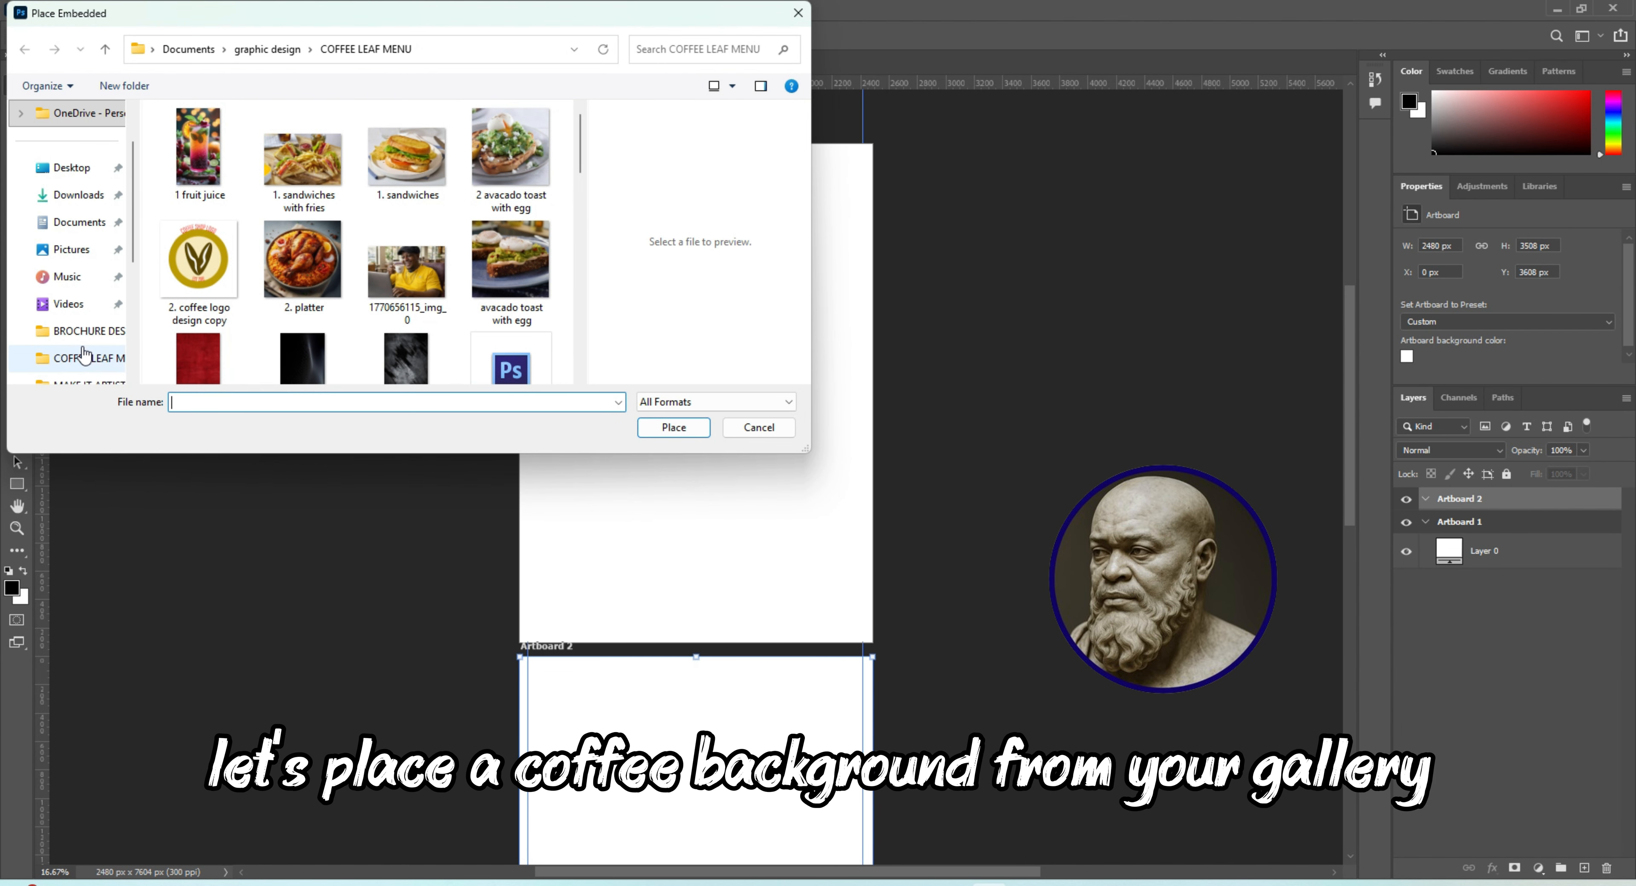
drag(580, 135, 573, 222)
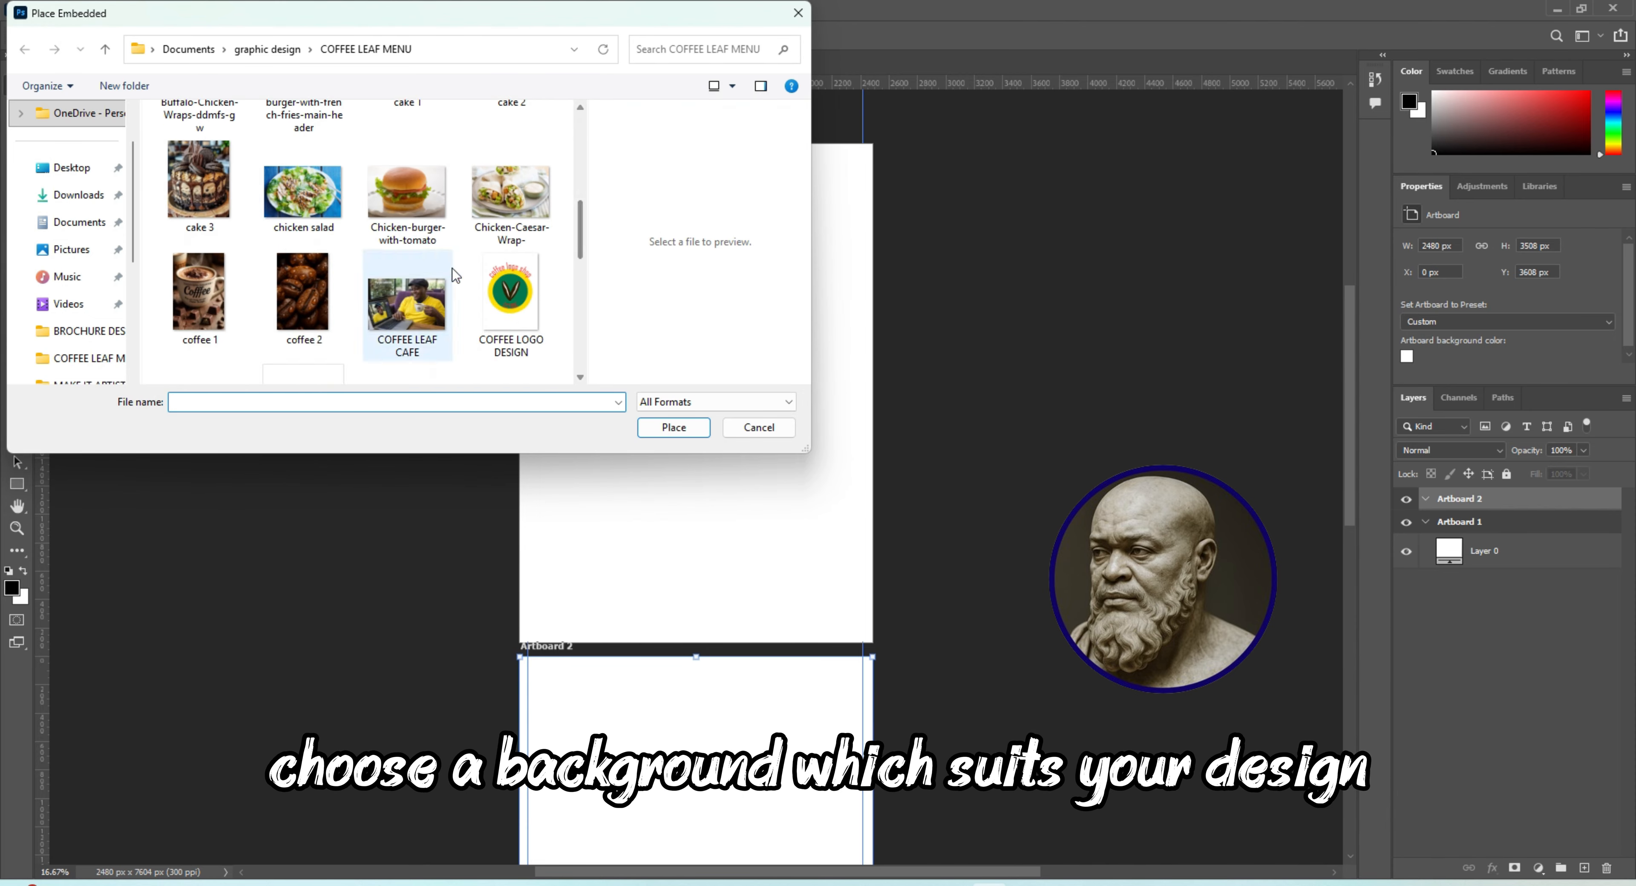
click(299, 300)
click(672, 432)
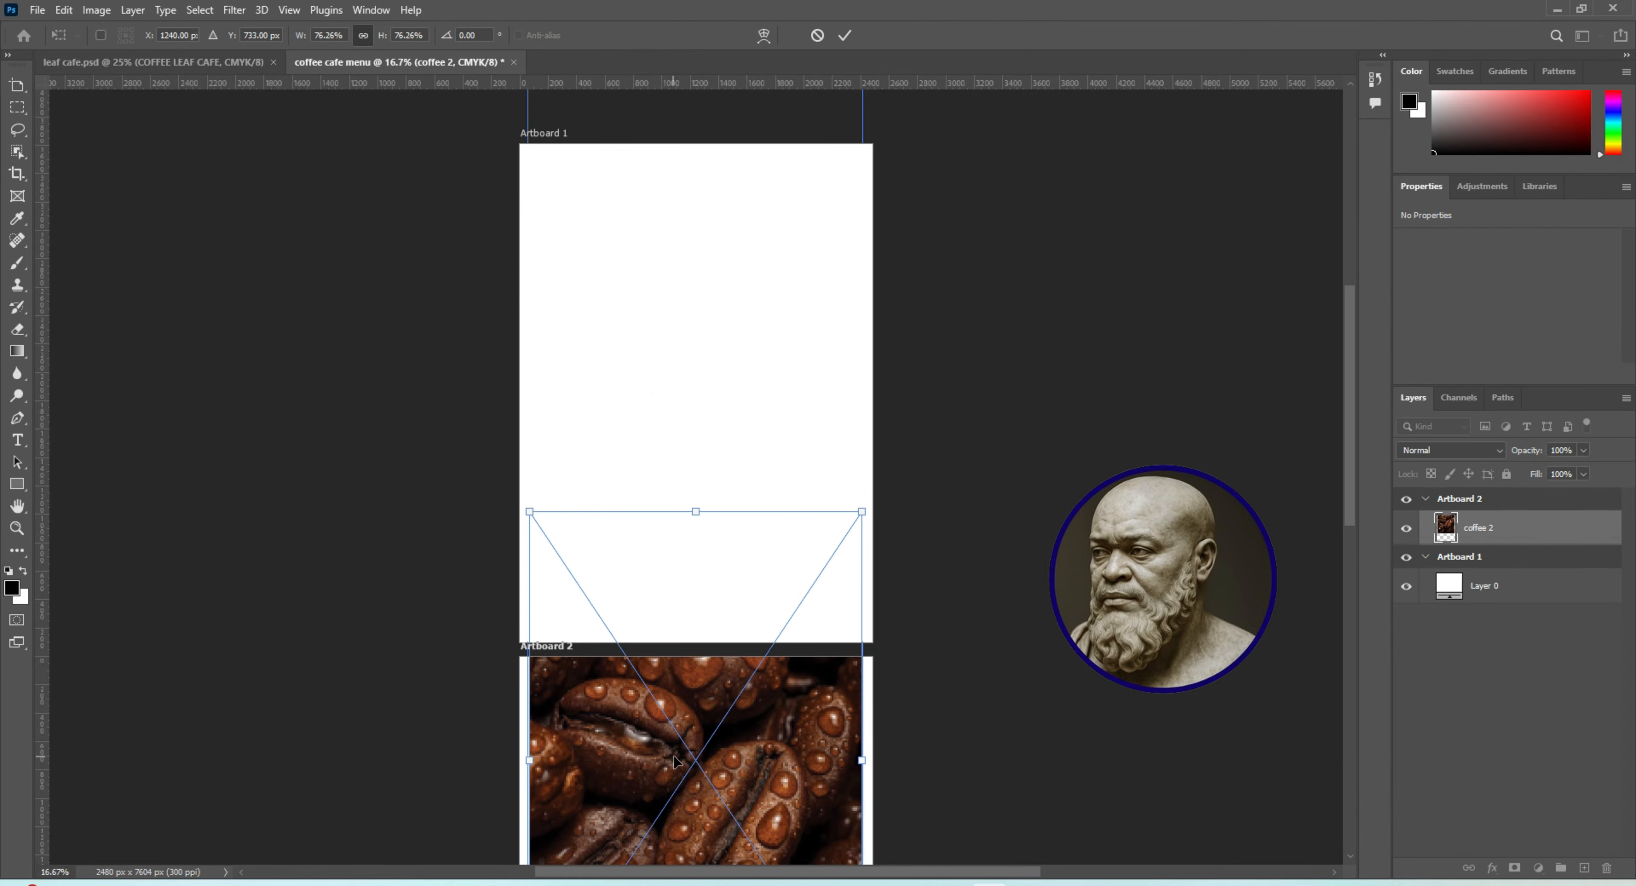
drag(674, 762, 684, 518)
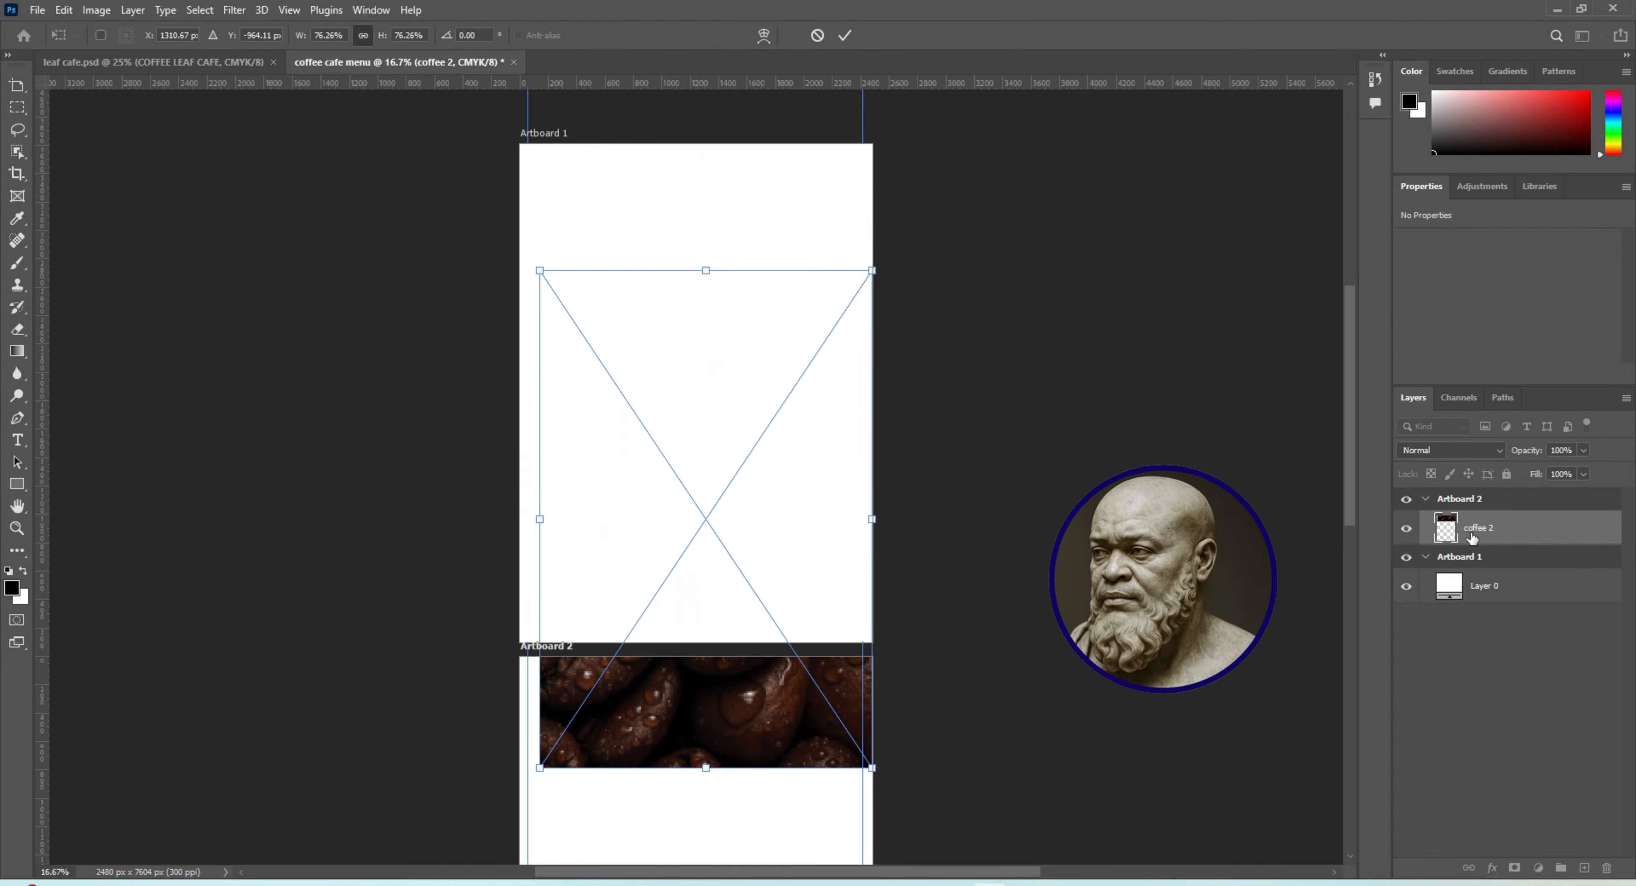
key(Return)
Move the coffee 2 layer into Artboard 1 above Layer 0, and position and scale the image to cover the whole artboard
drag(1472, 538, 1483, 603)
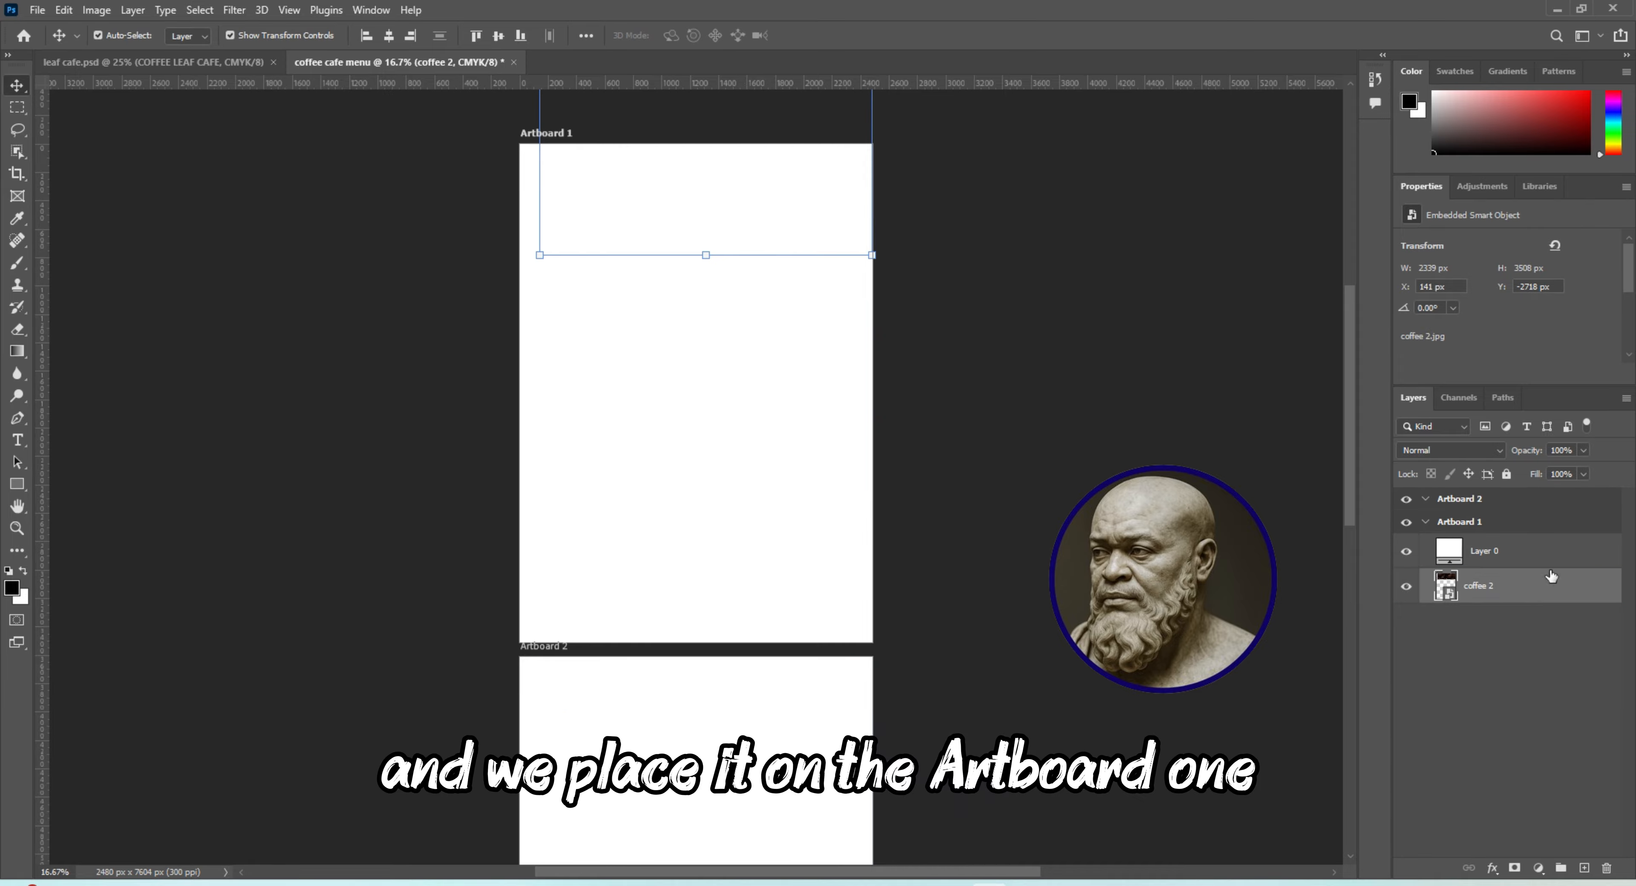
drag(1476, 594, 1447, 530)
drag(633, 162, 616, 591)
drag(527, 638, 505, 645)
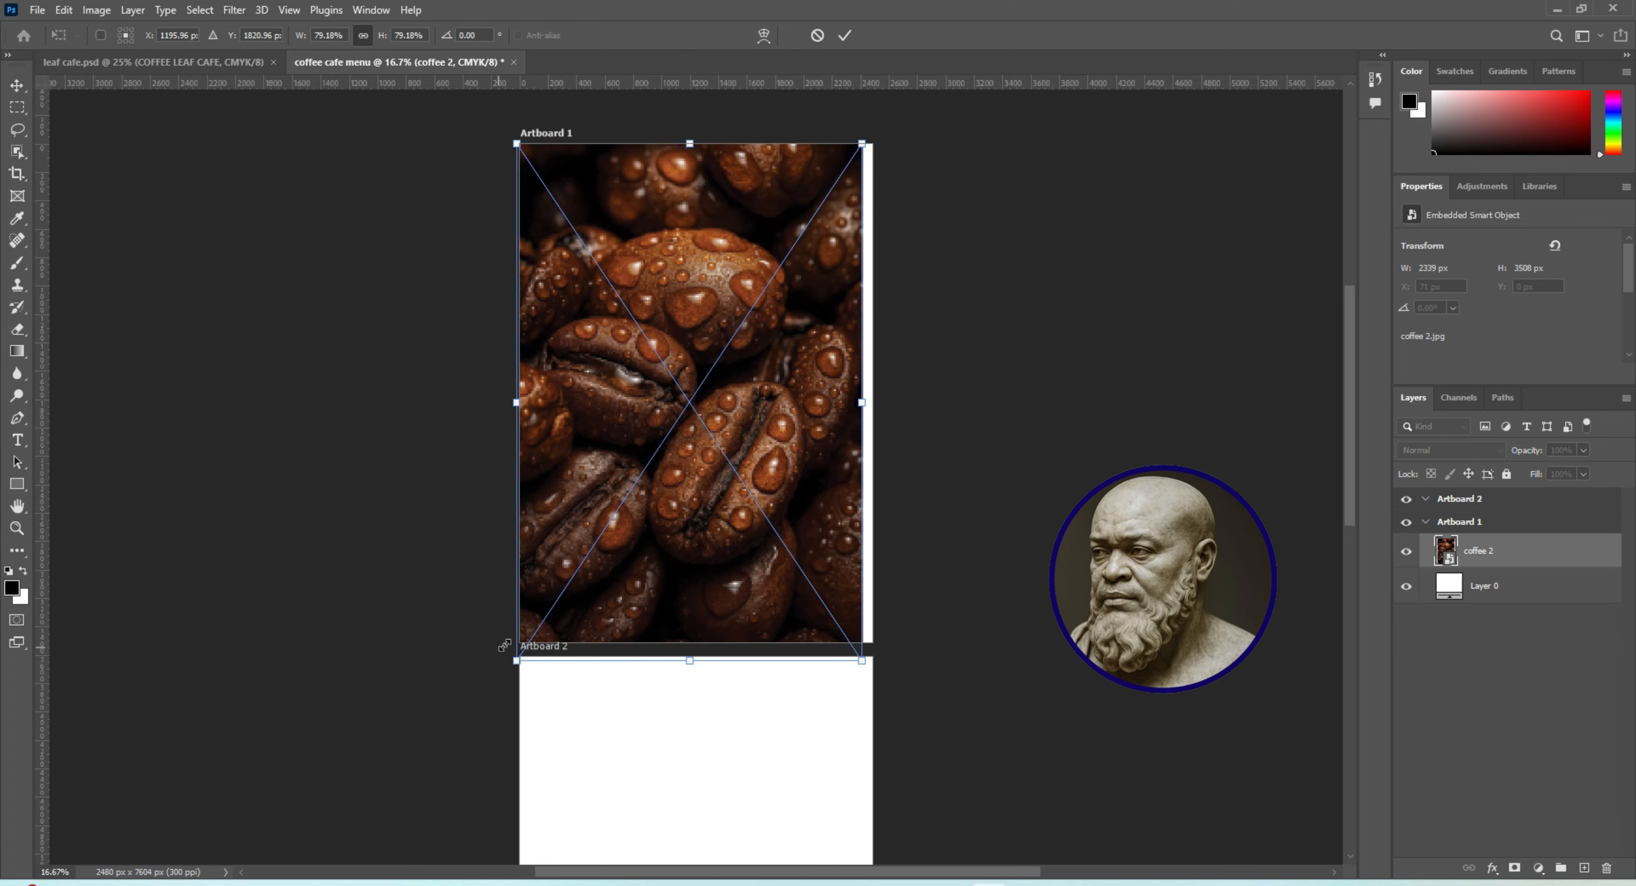
drag(861, 143, 881, 115)
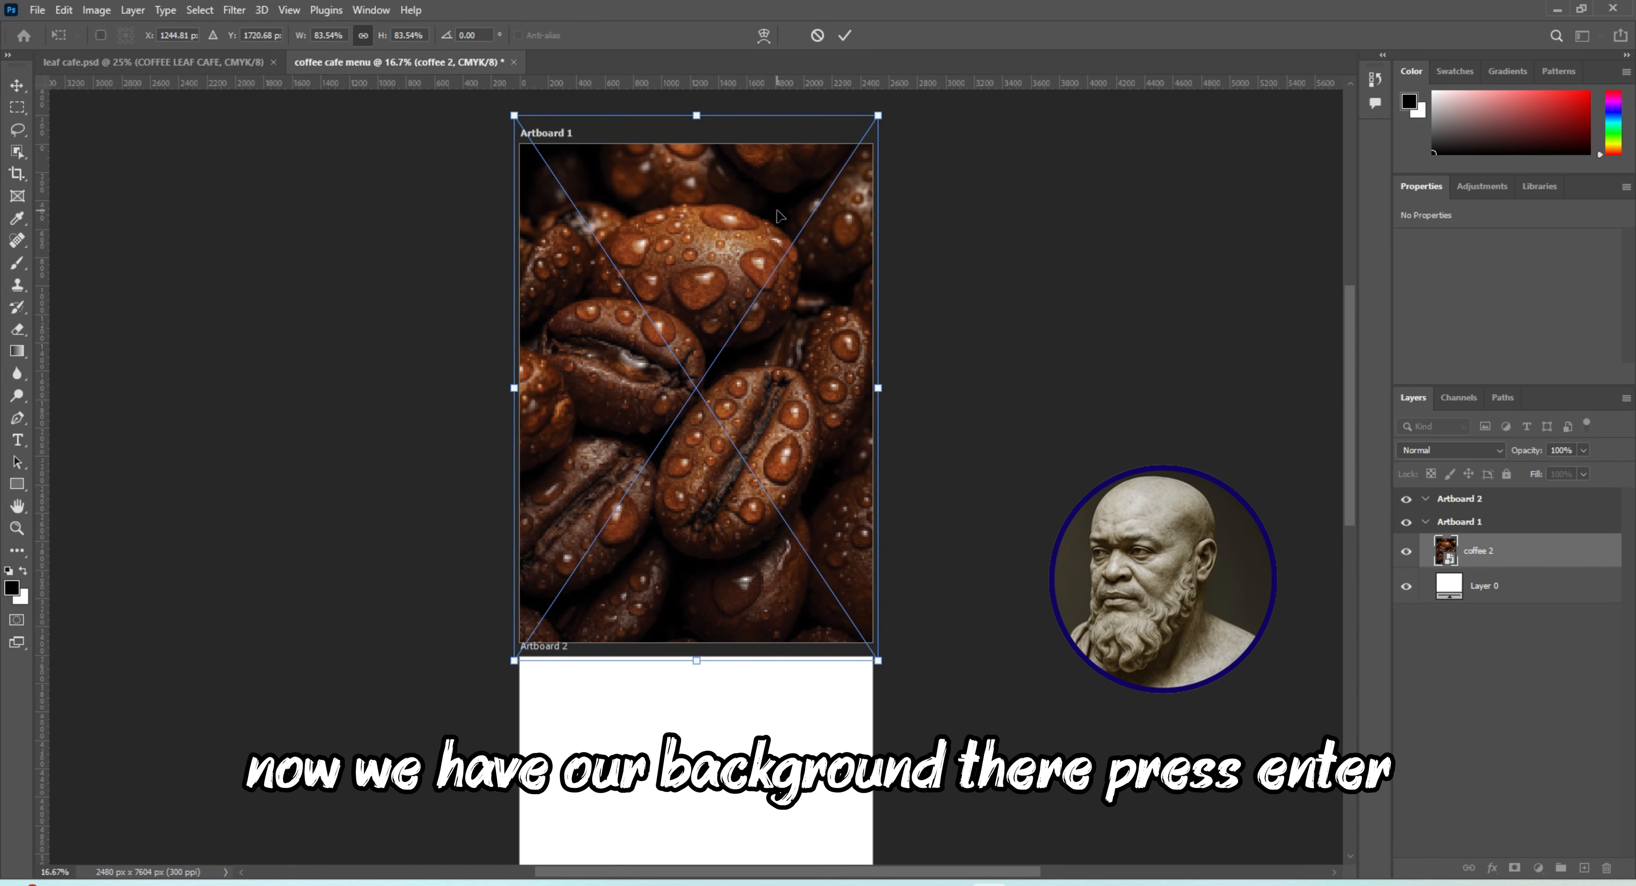
key(Return)
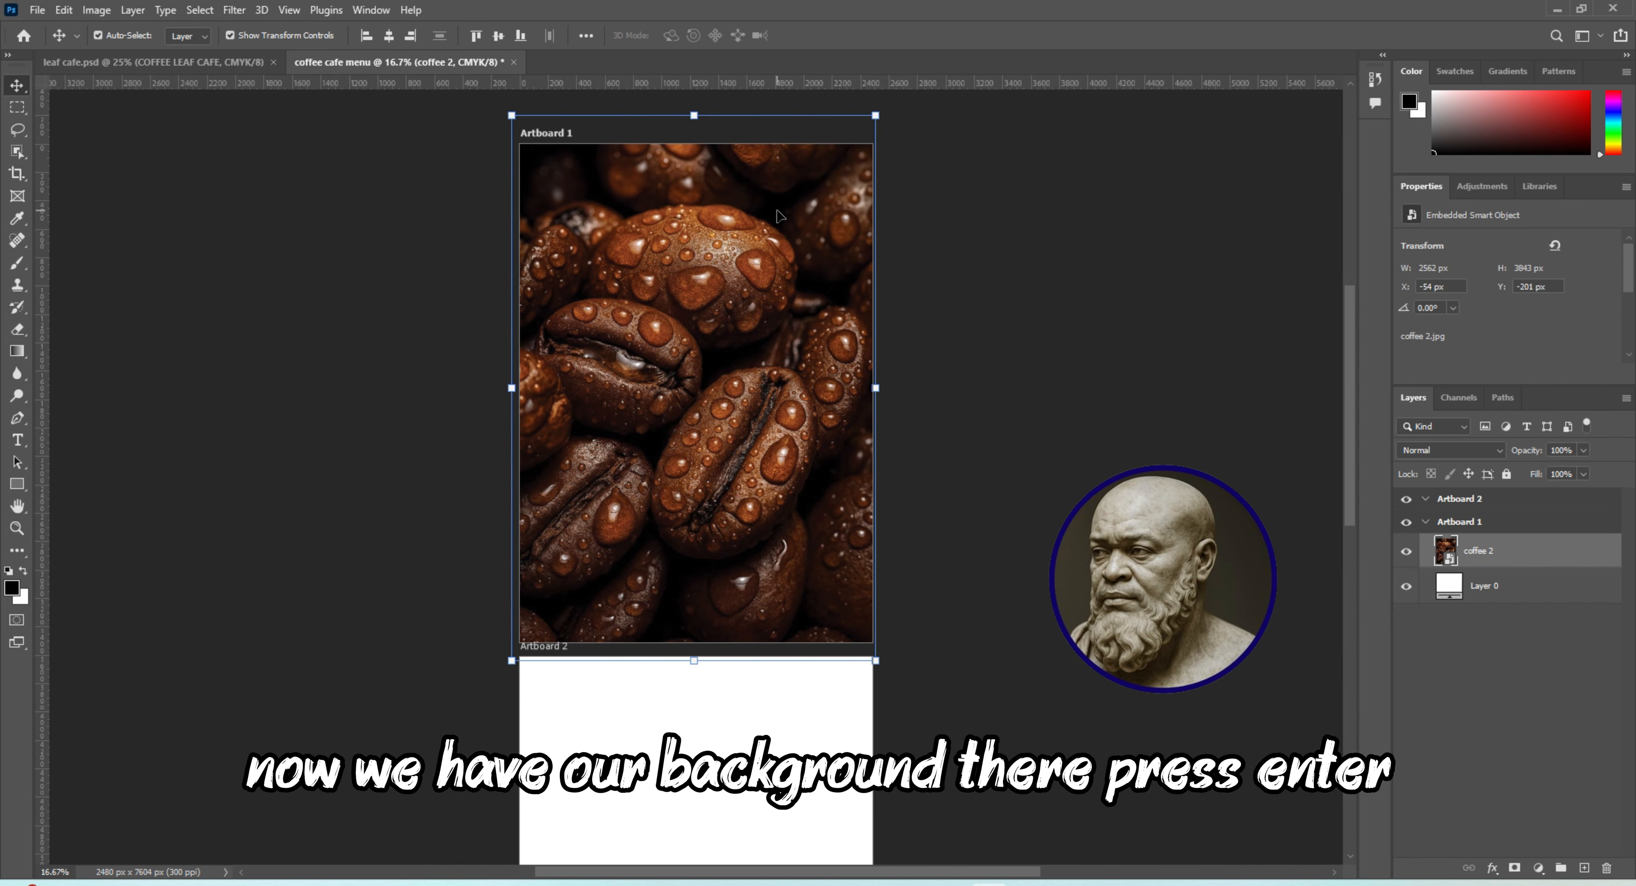
click(392, 425)
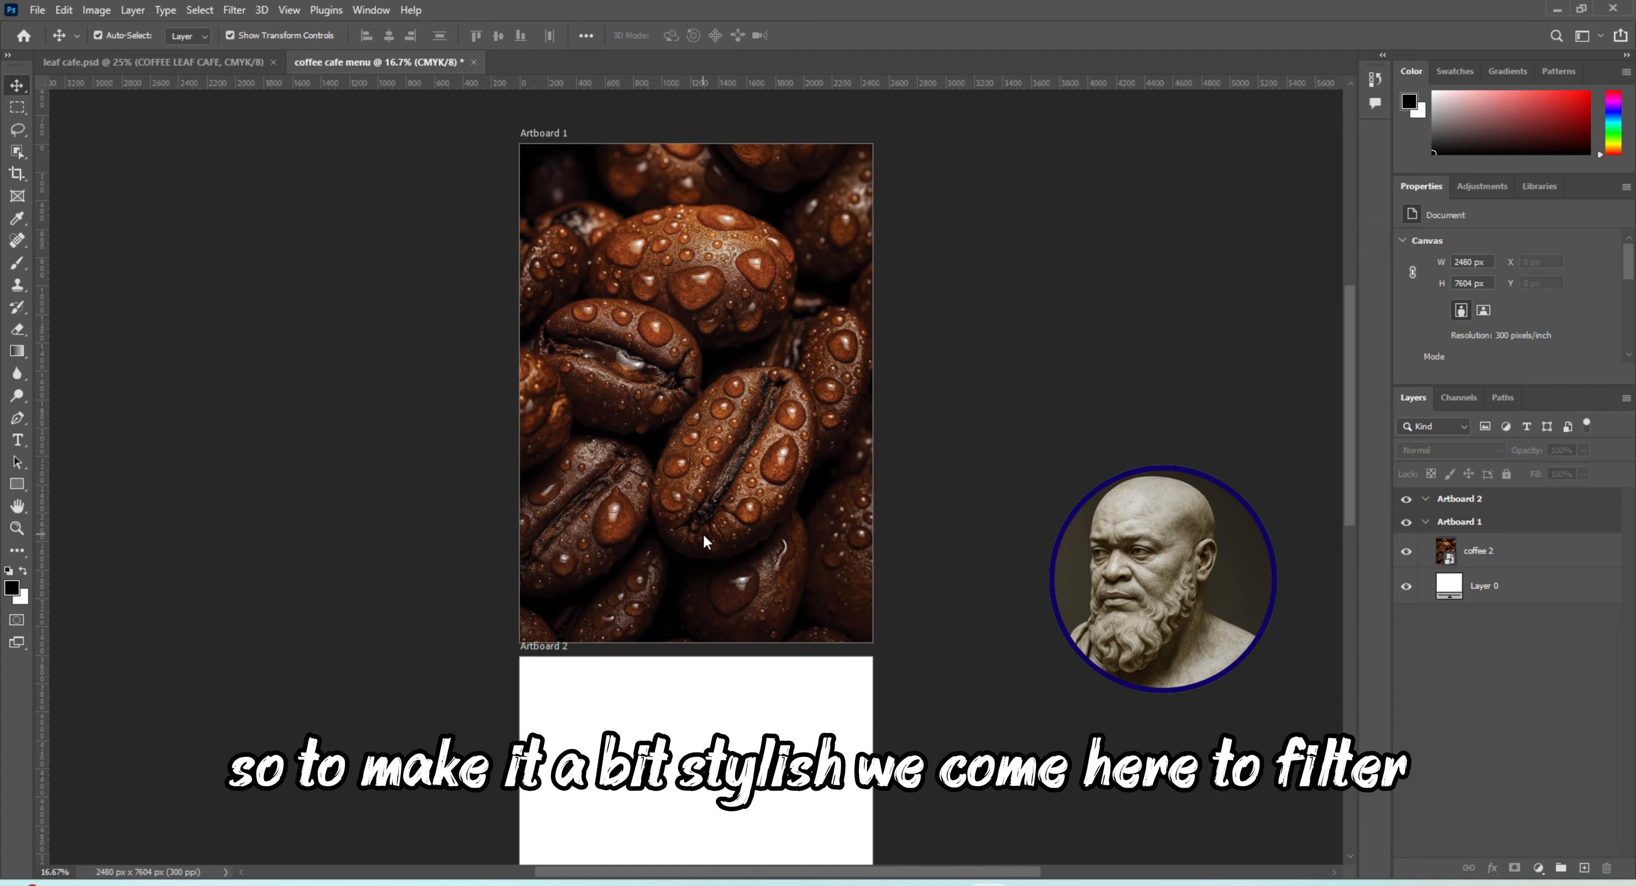
Apply a Gaussian Blur with a radius of 8.6 pixels to the coffee 2 layer
click(234, 11)
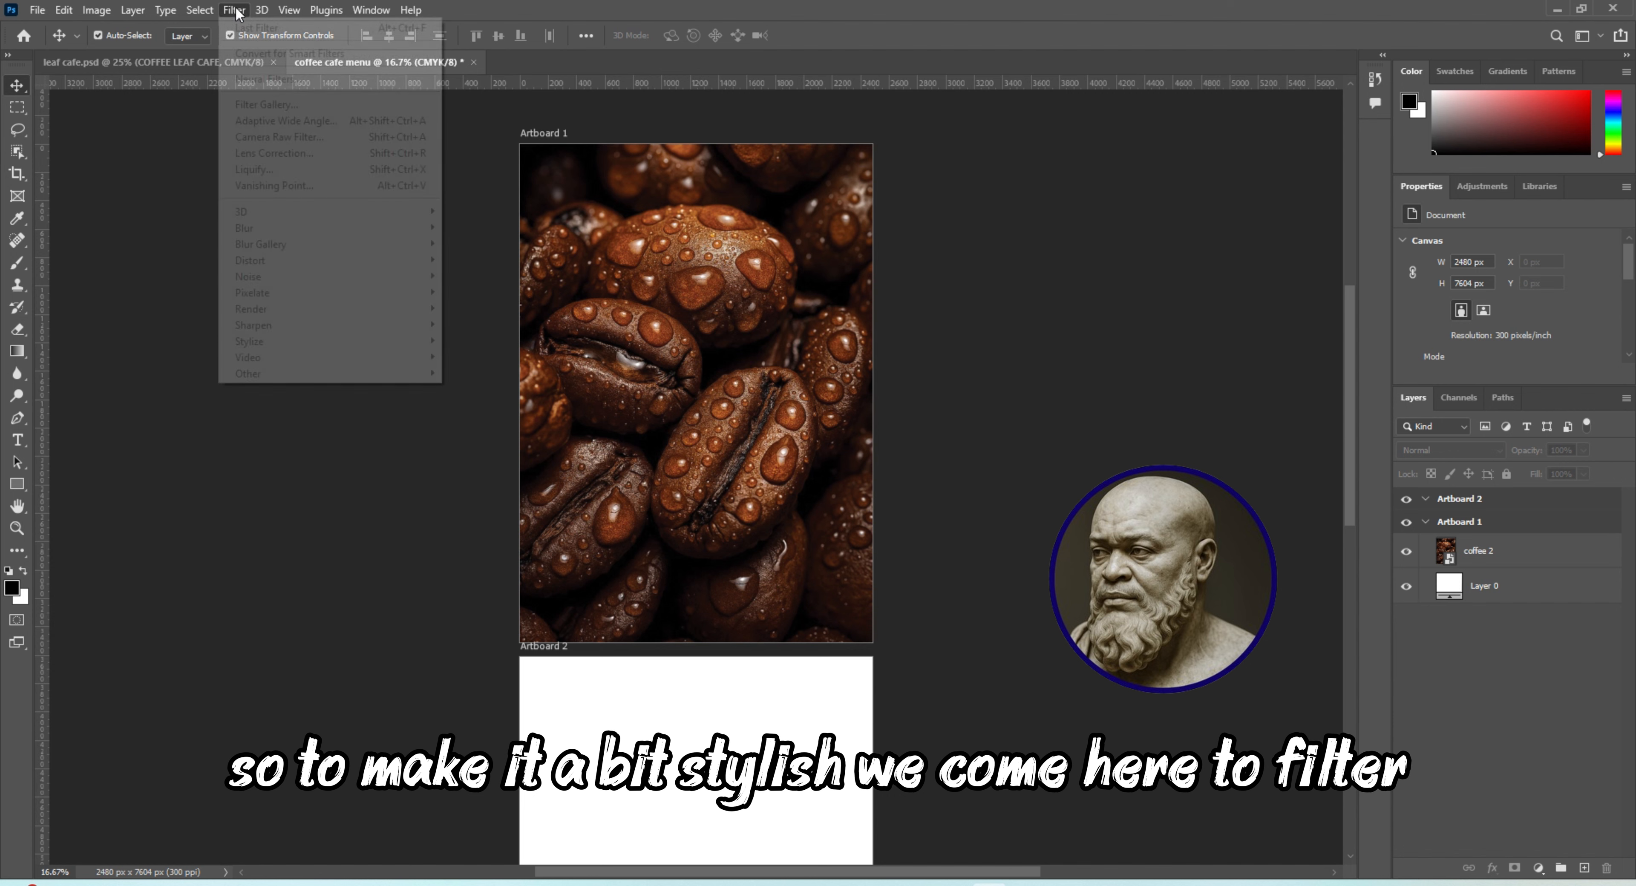
click(1555, 544)
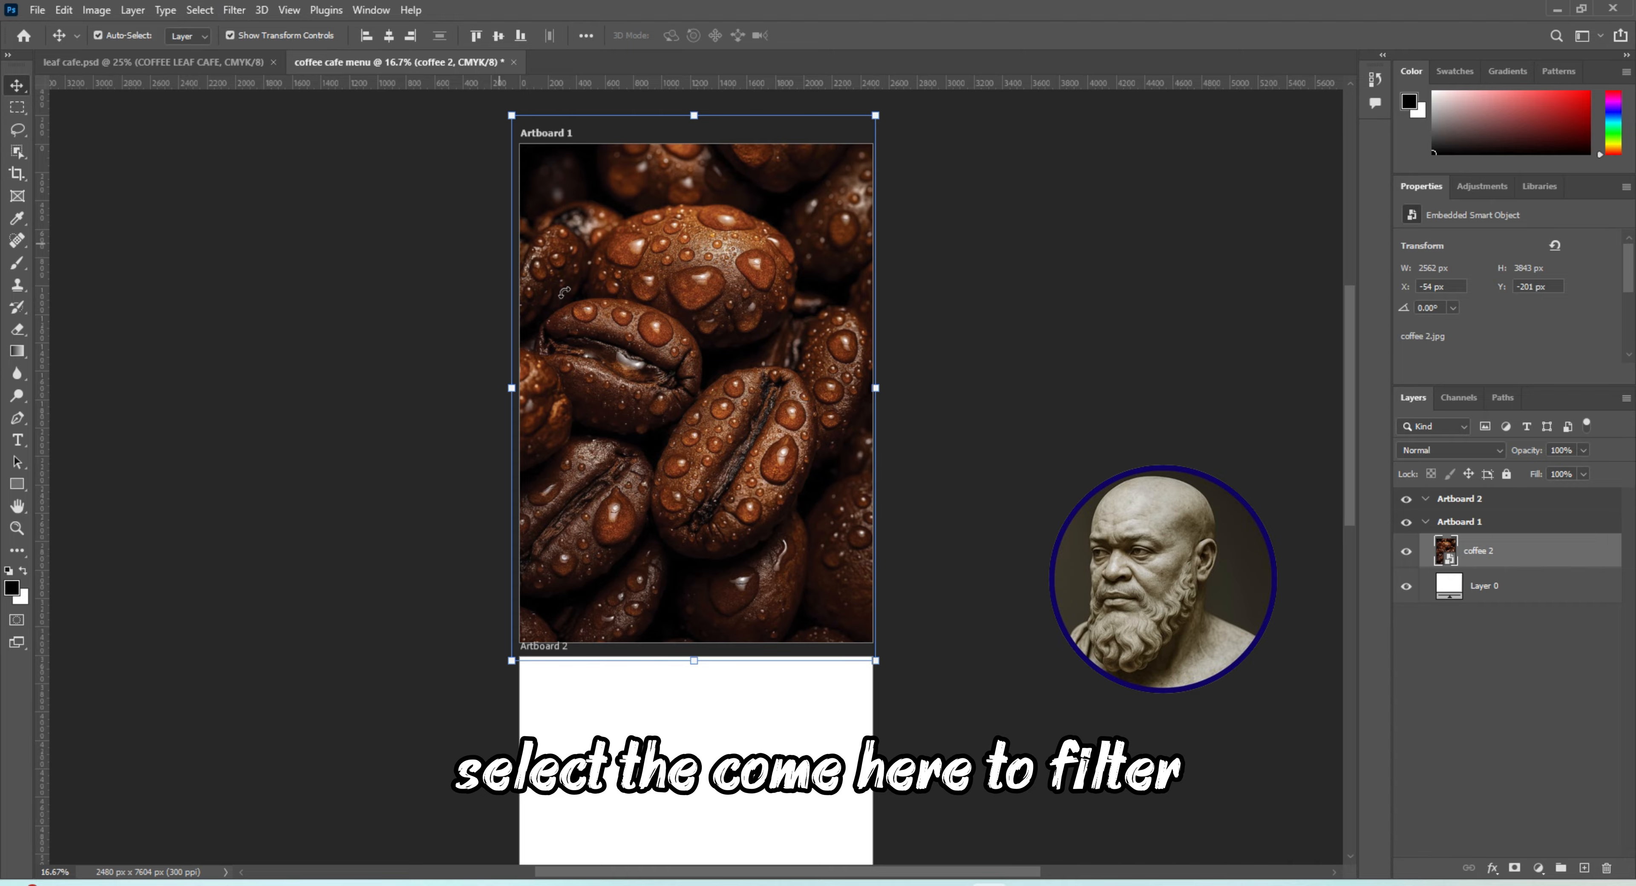
click(229, 10)
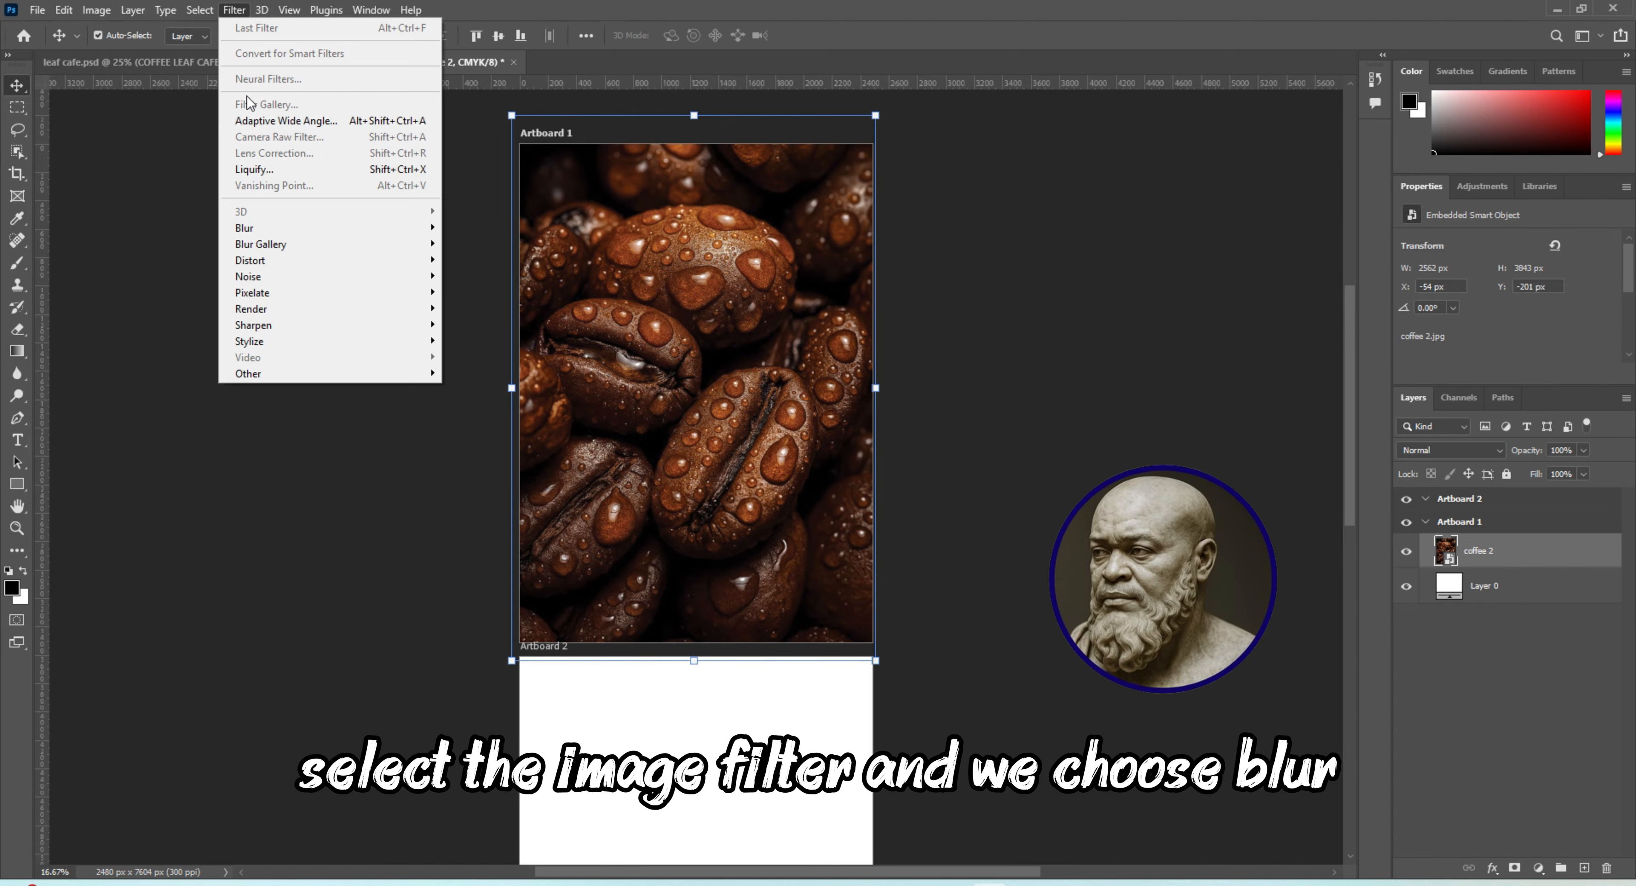
mouse_move(266, 234)
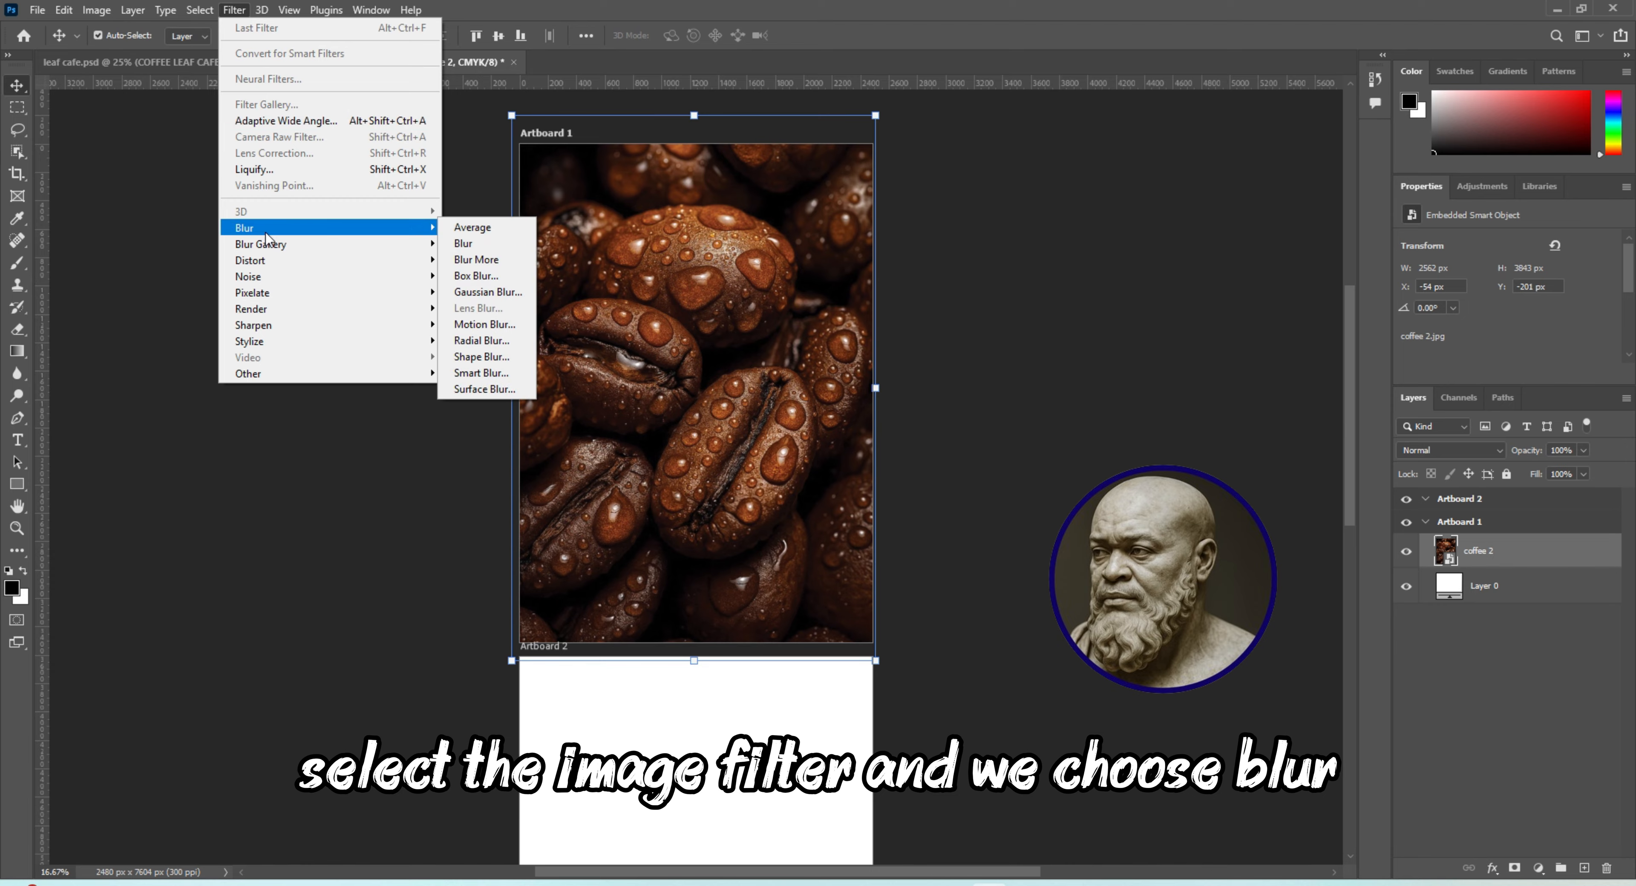
click(487, 292)
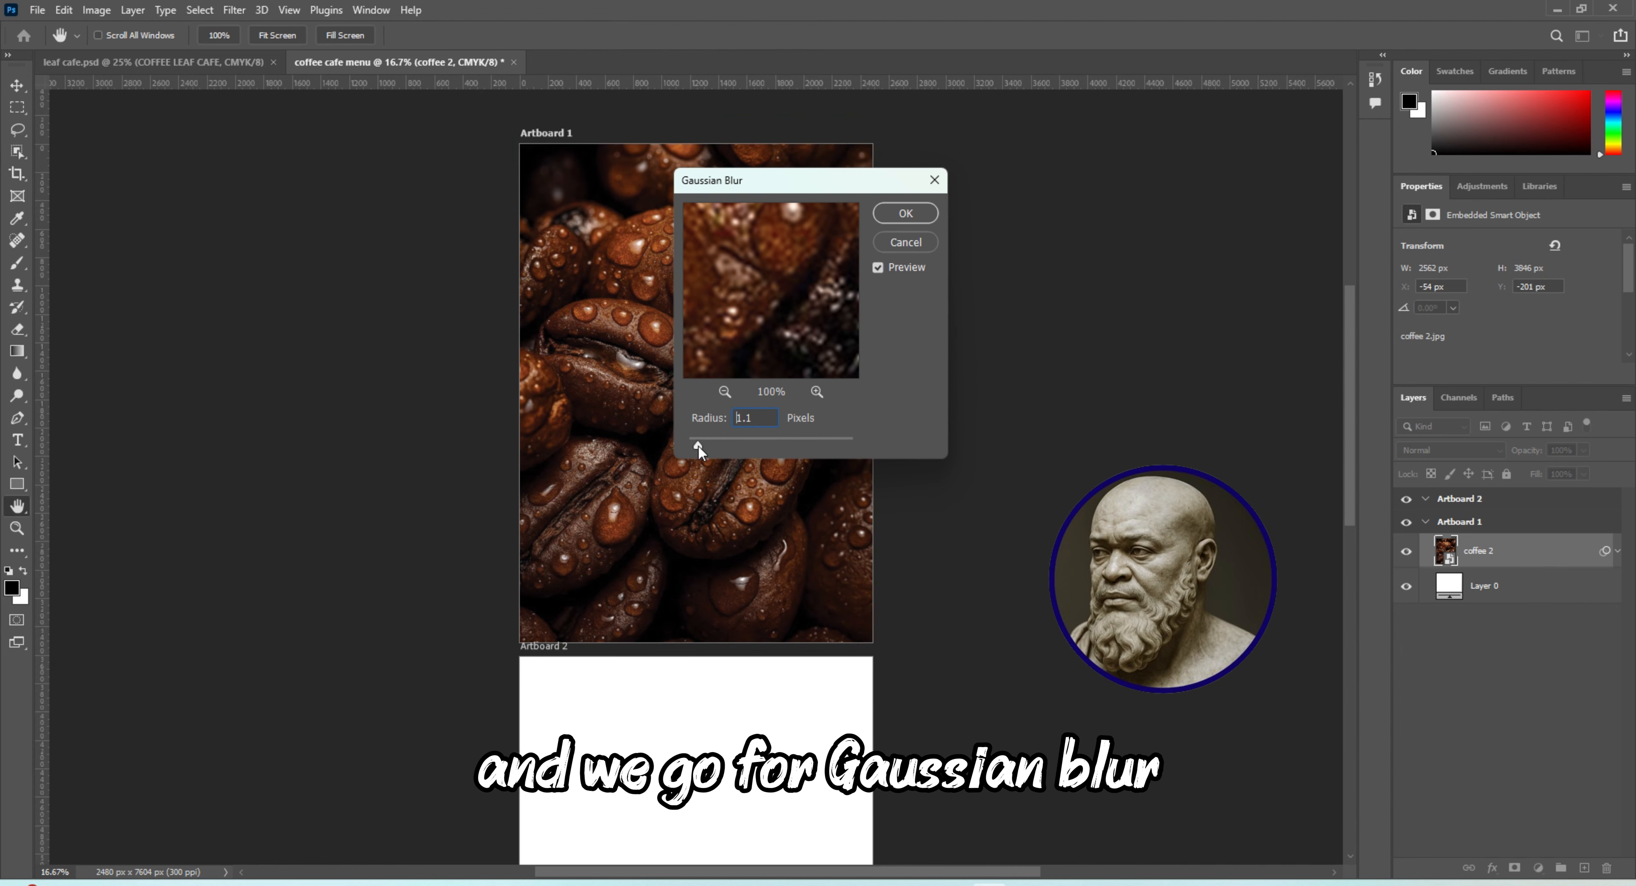
drag(714, 446, 733, 448)
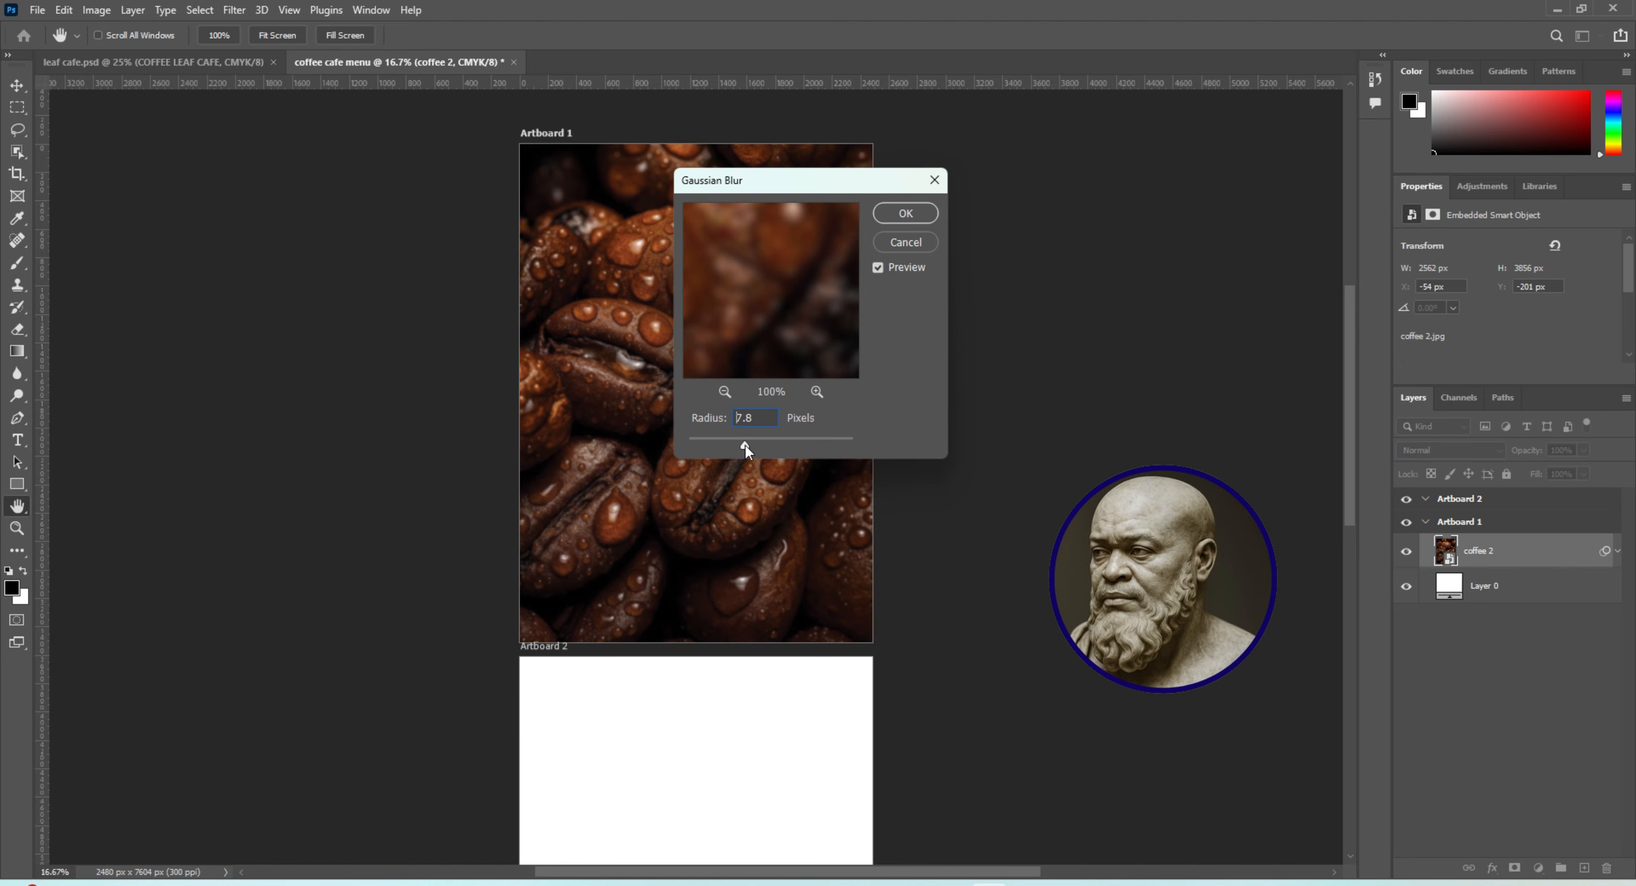
drag(745, 443, 748, 444)
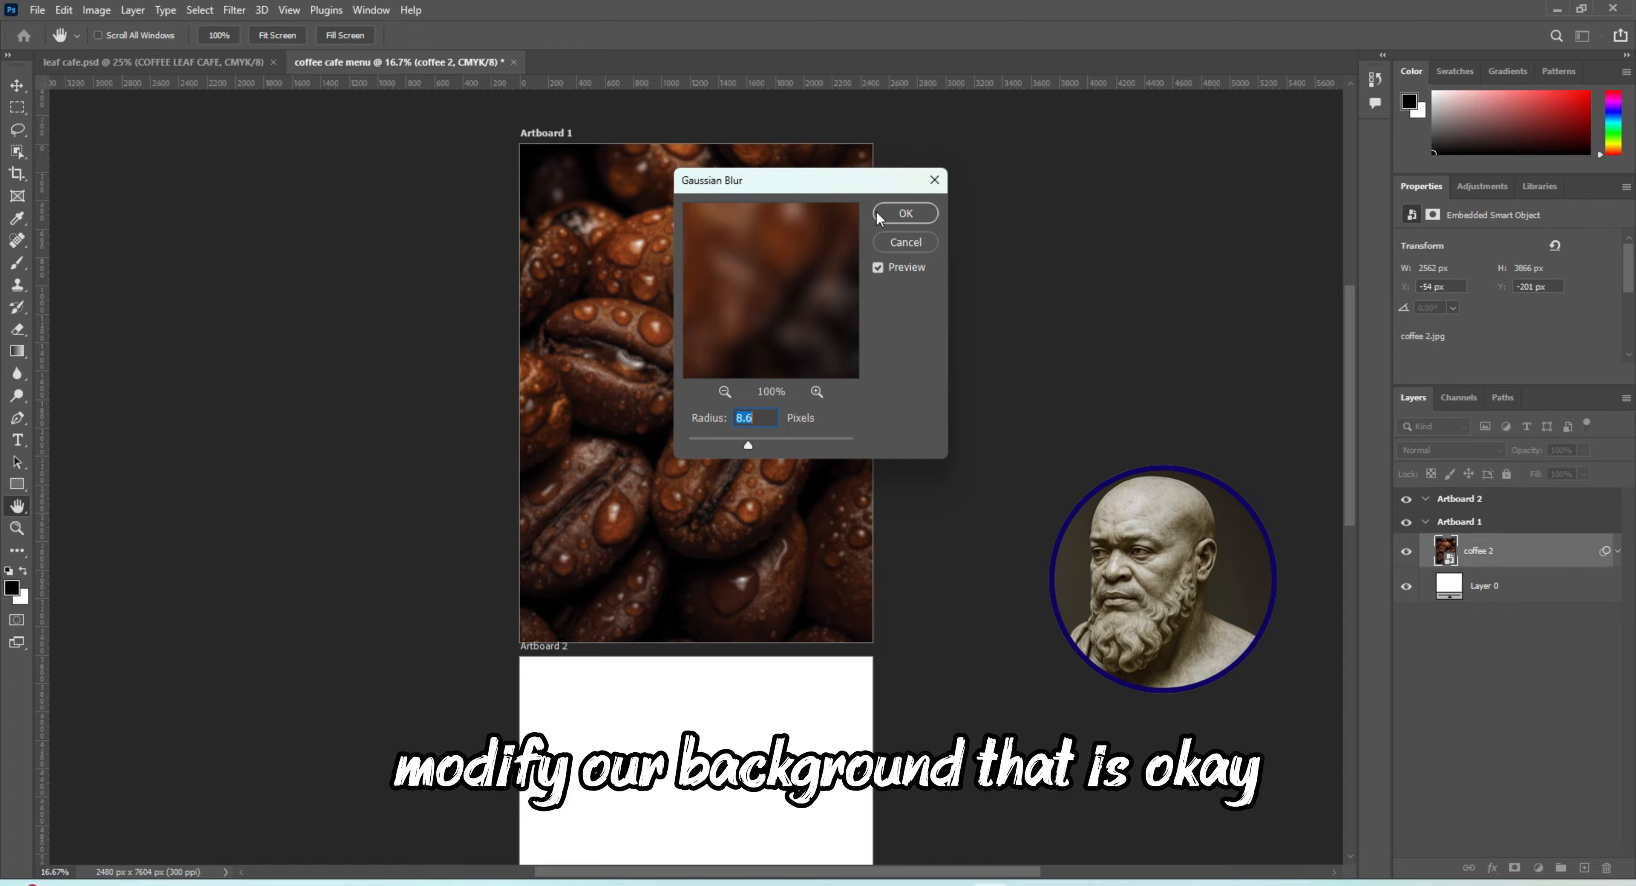
click(892, 215)
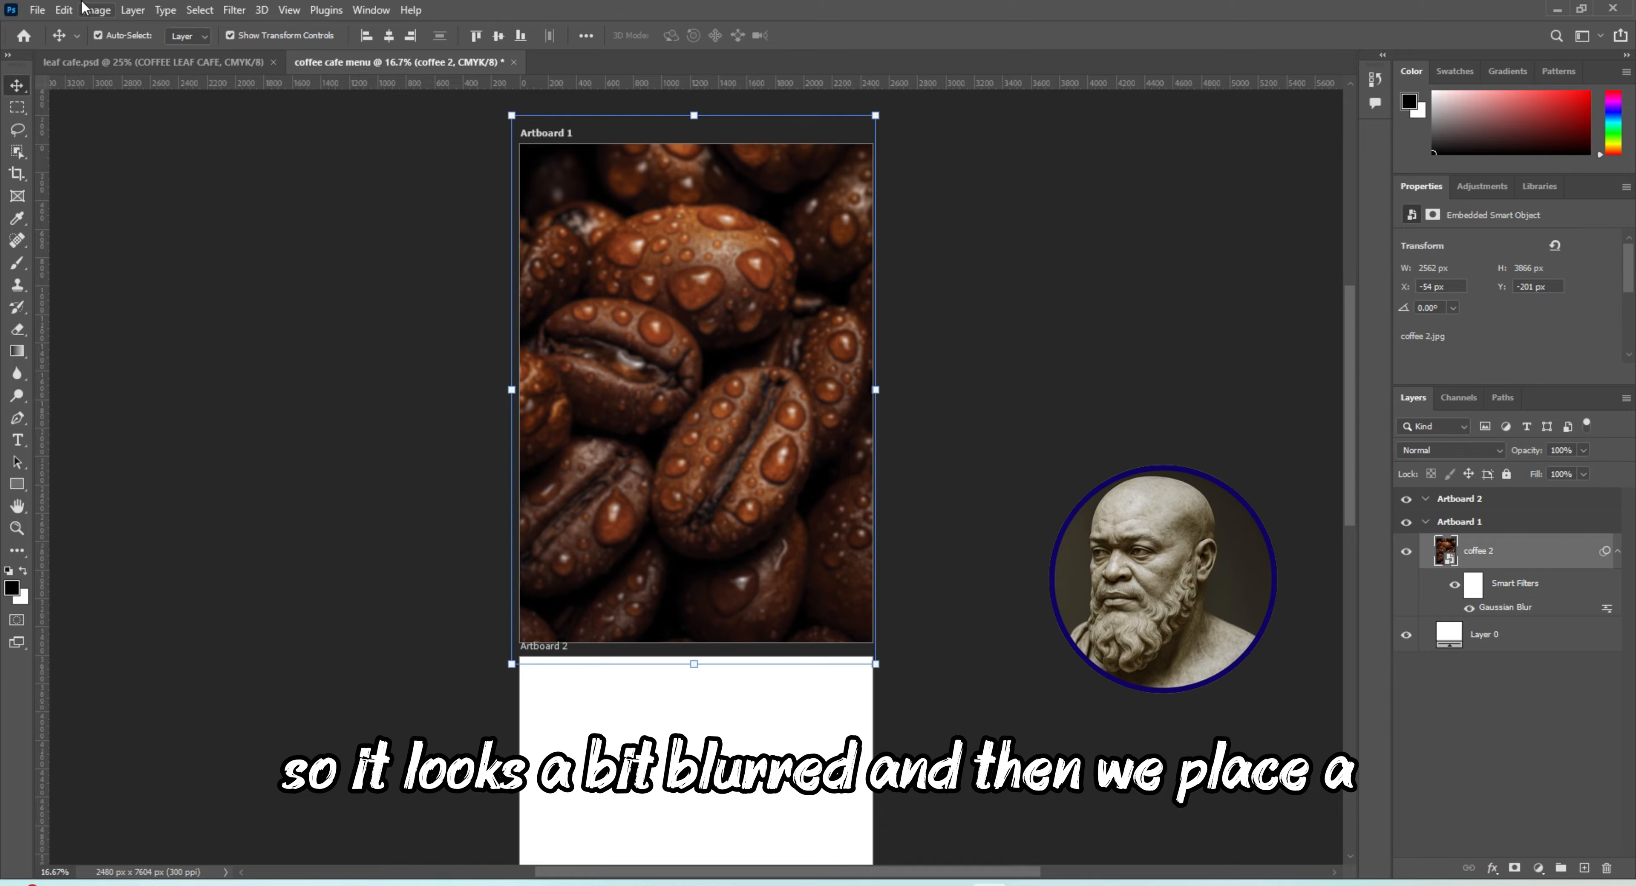
click(37, 10)
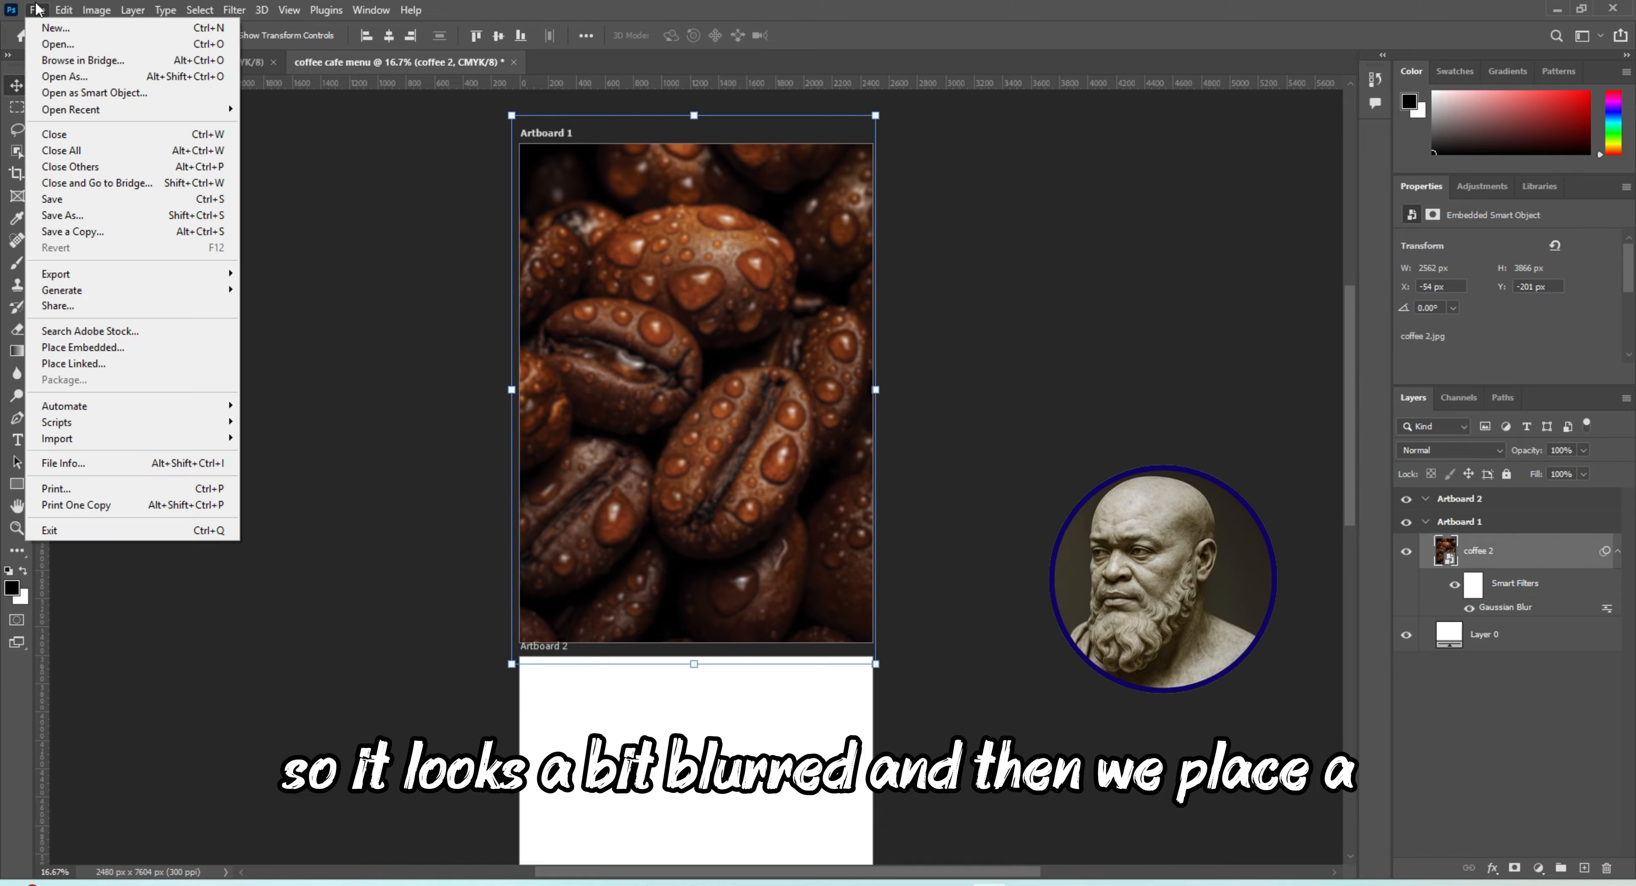
click(1064, 385)
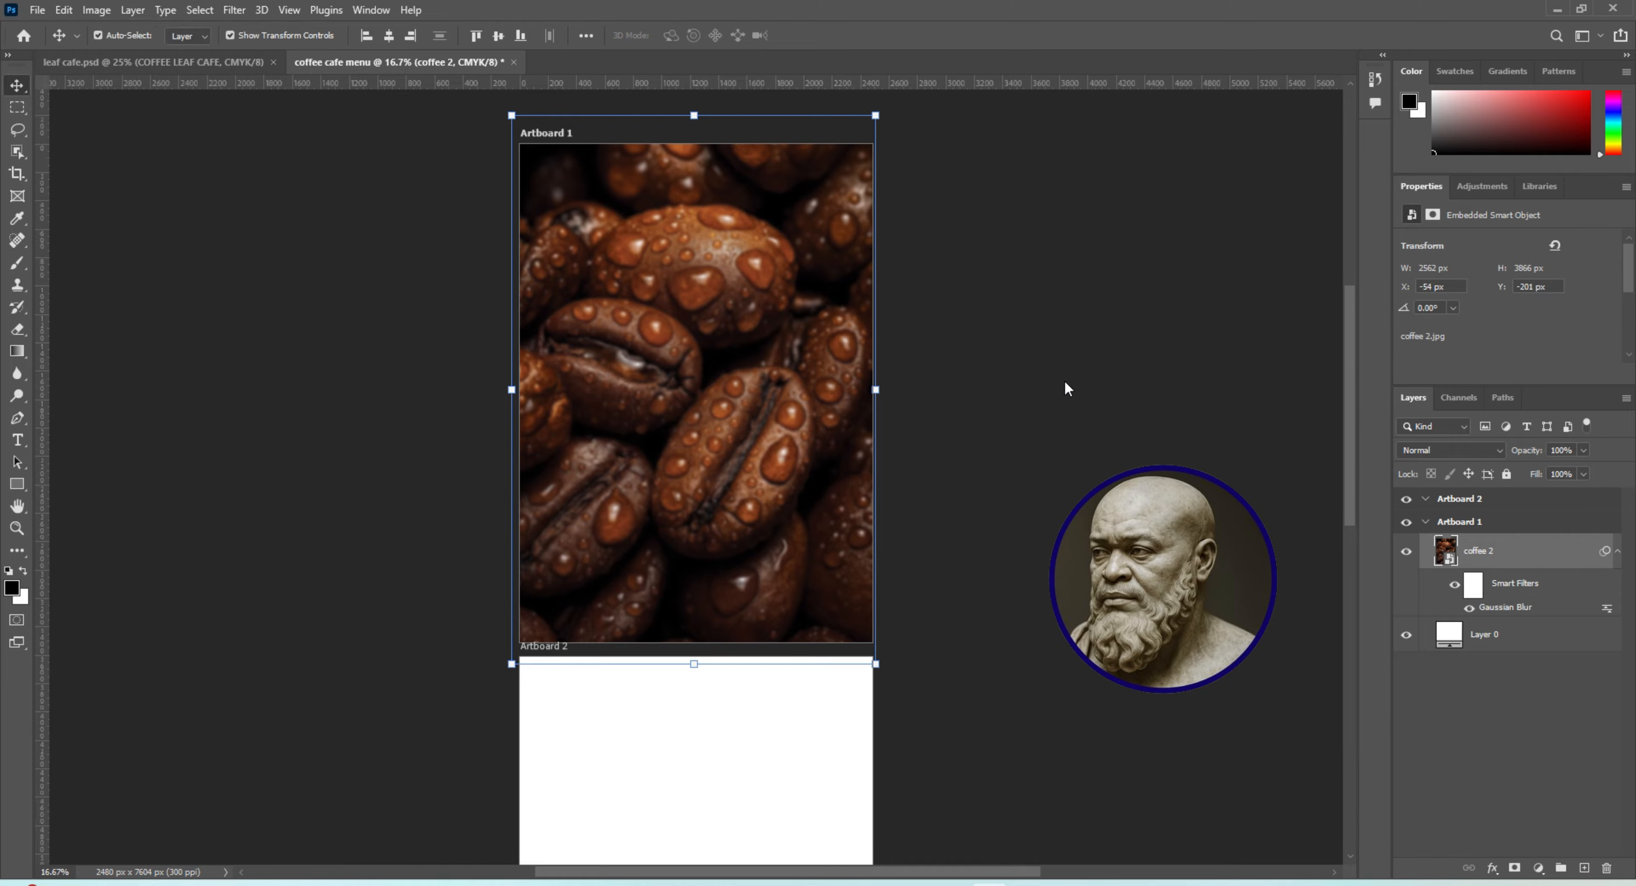
Draw a rectangle of about 2481 × 3509 px covering Artboard 1 and fill it with dark maroon
key(u)
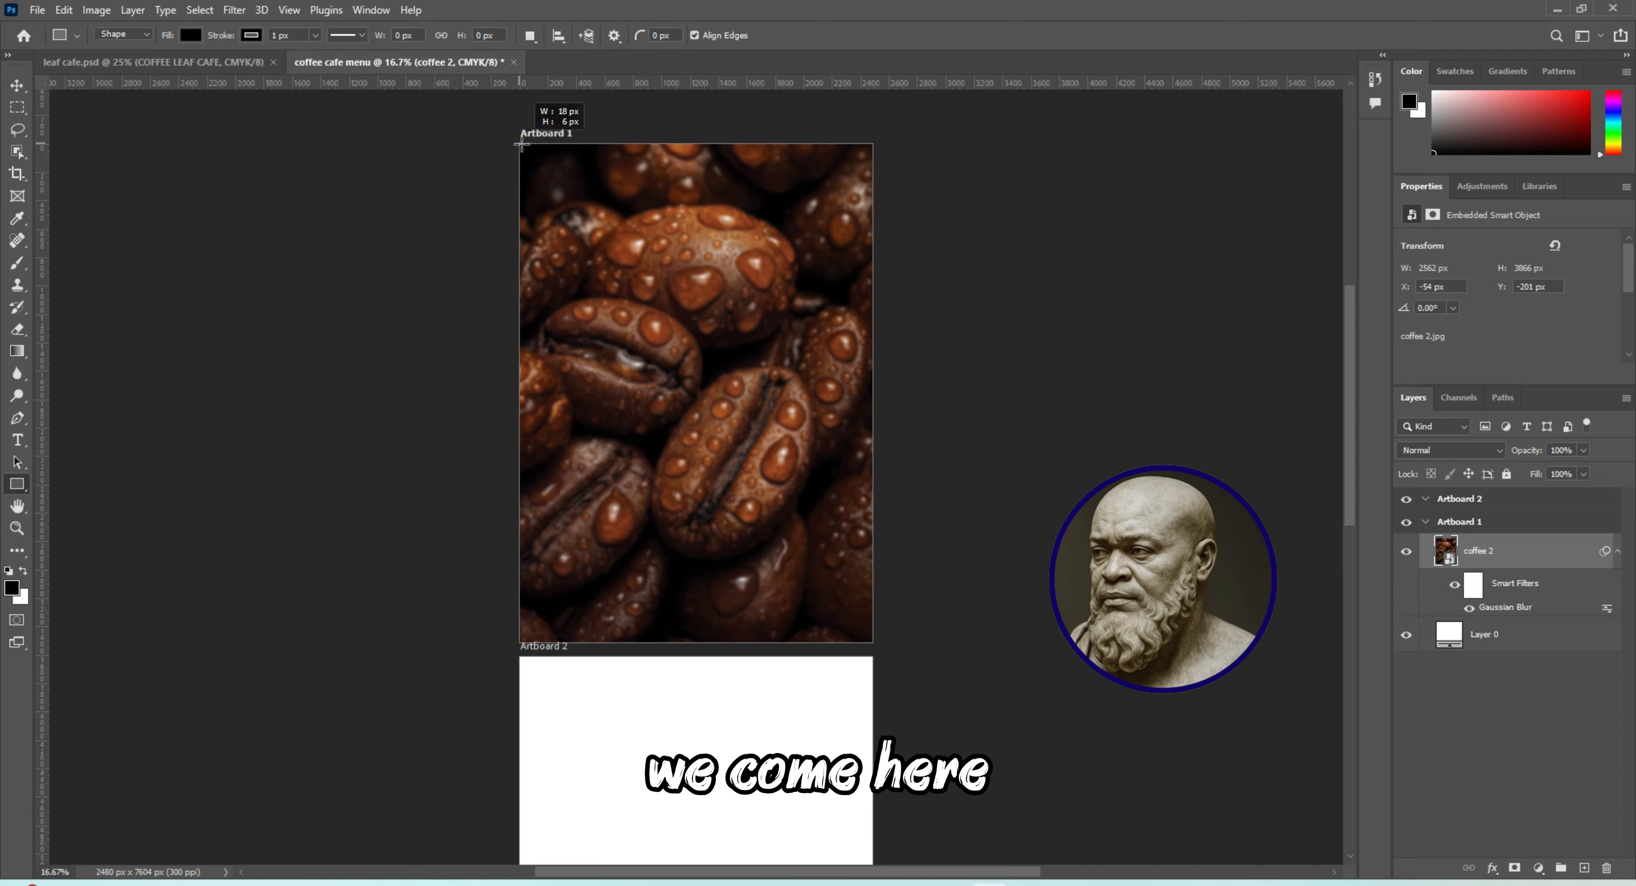
drag(519, 144, 872, 641)
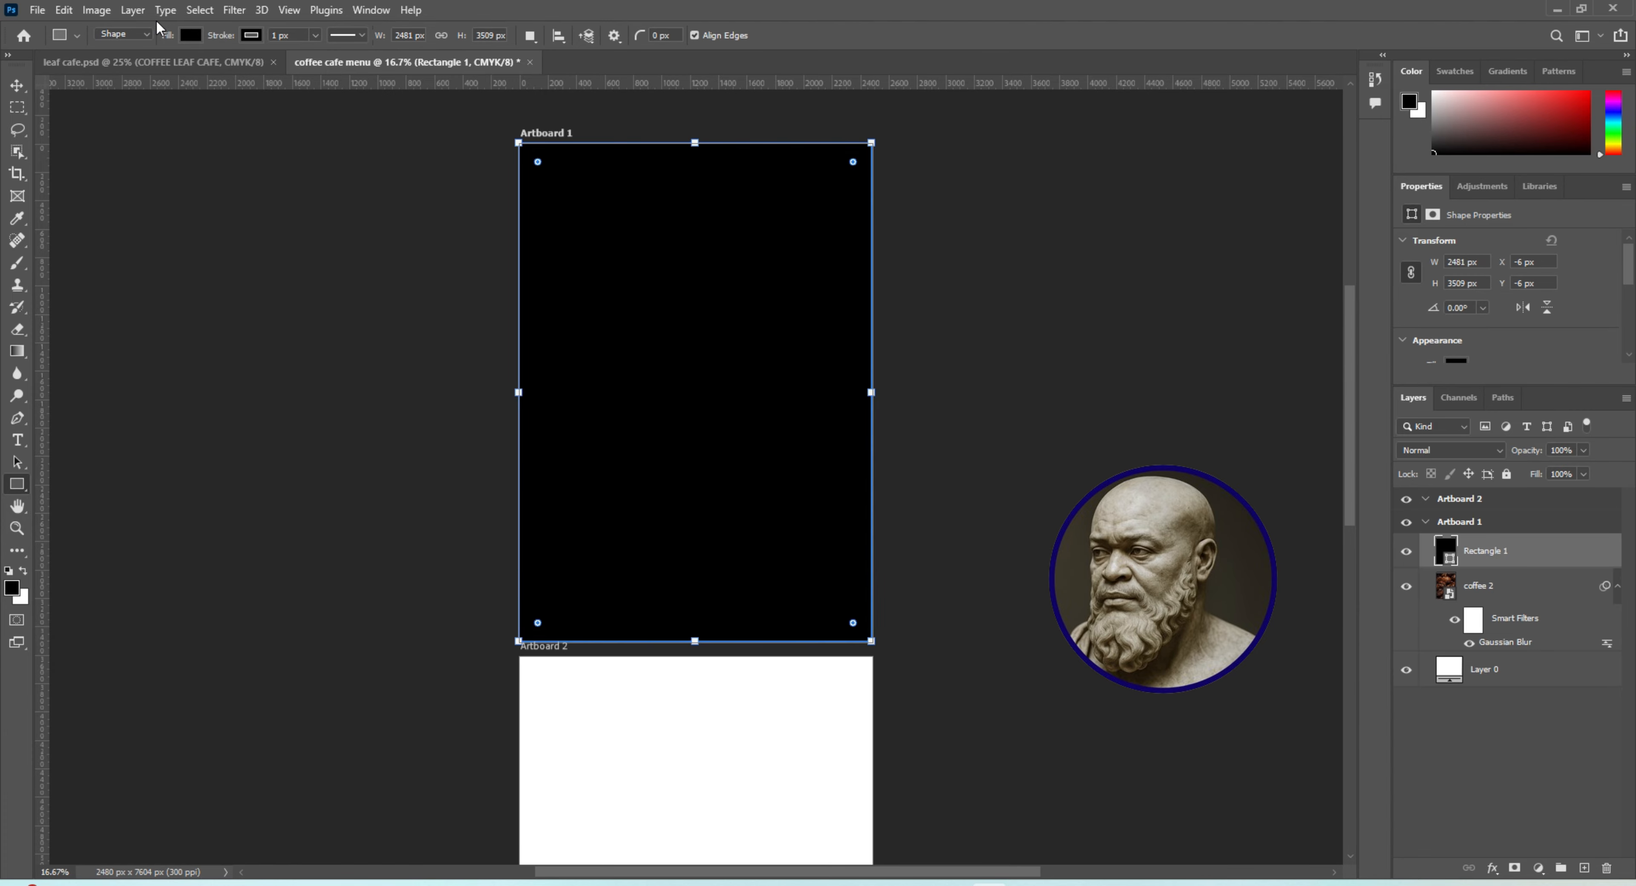
click(191, 35)
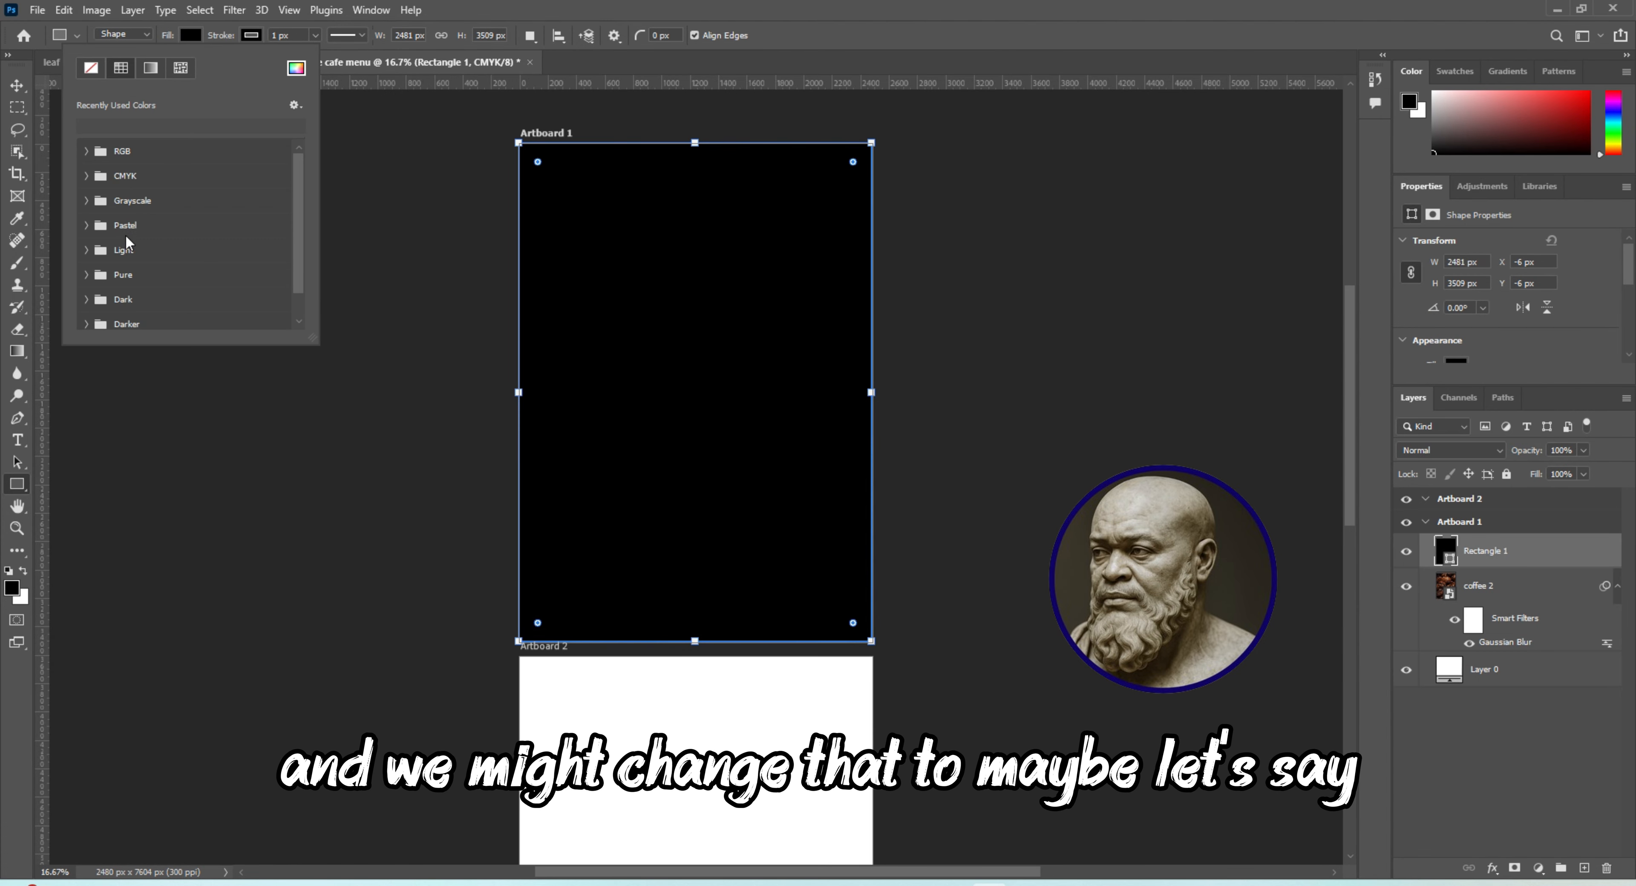
click(288, 70)
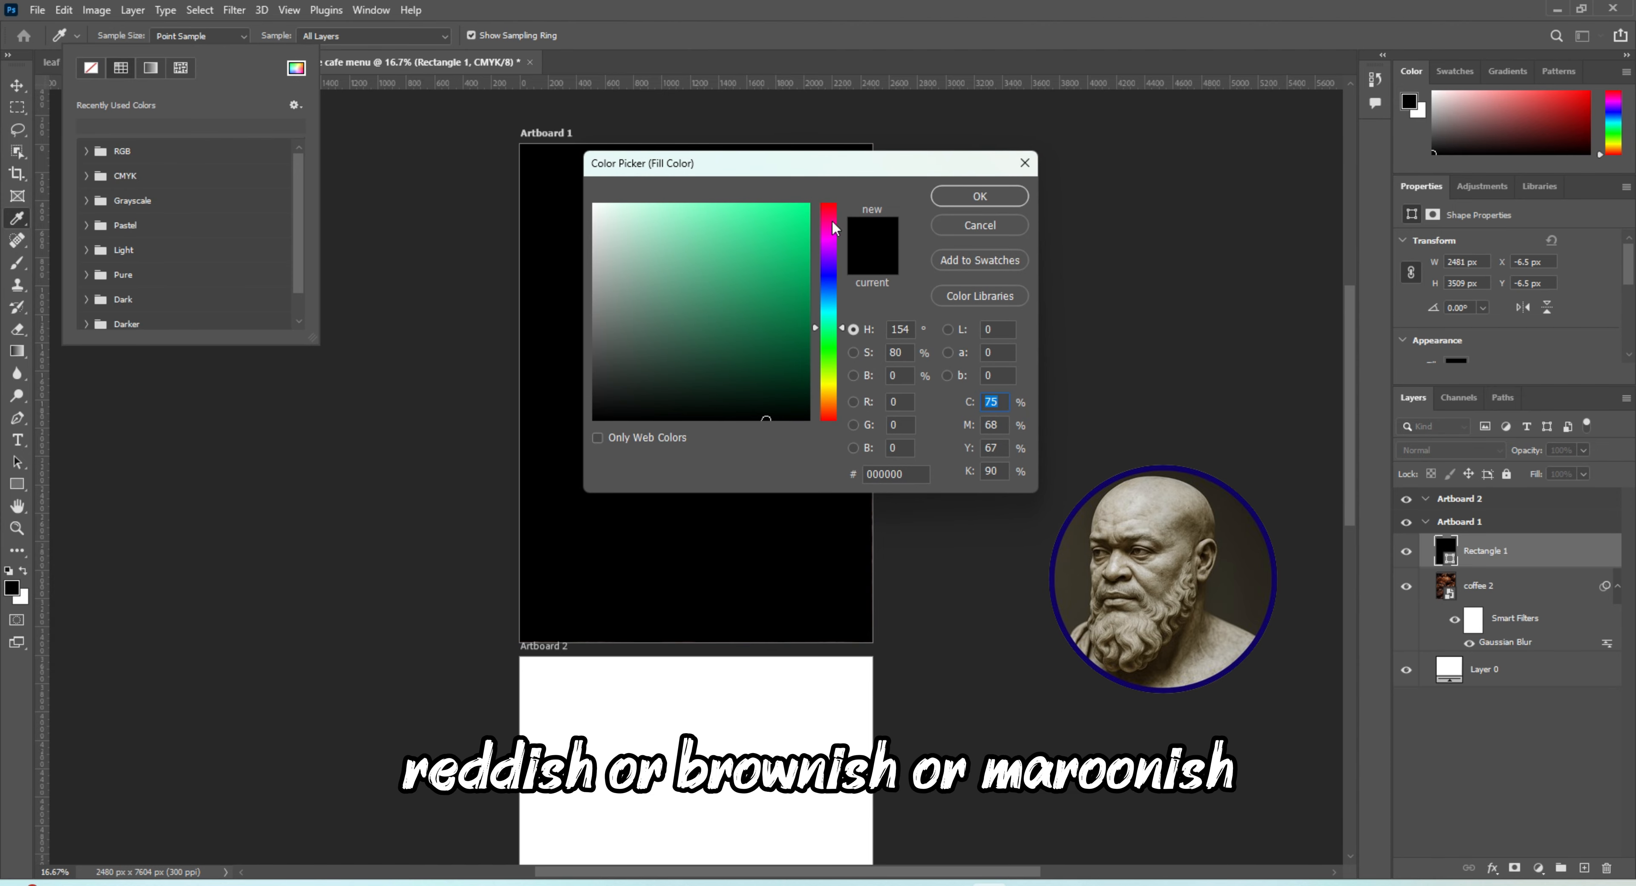
click(830, 221)
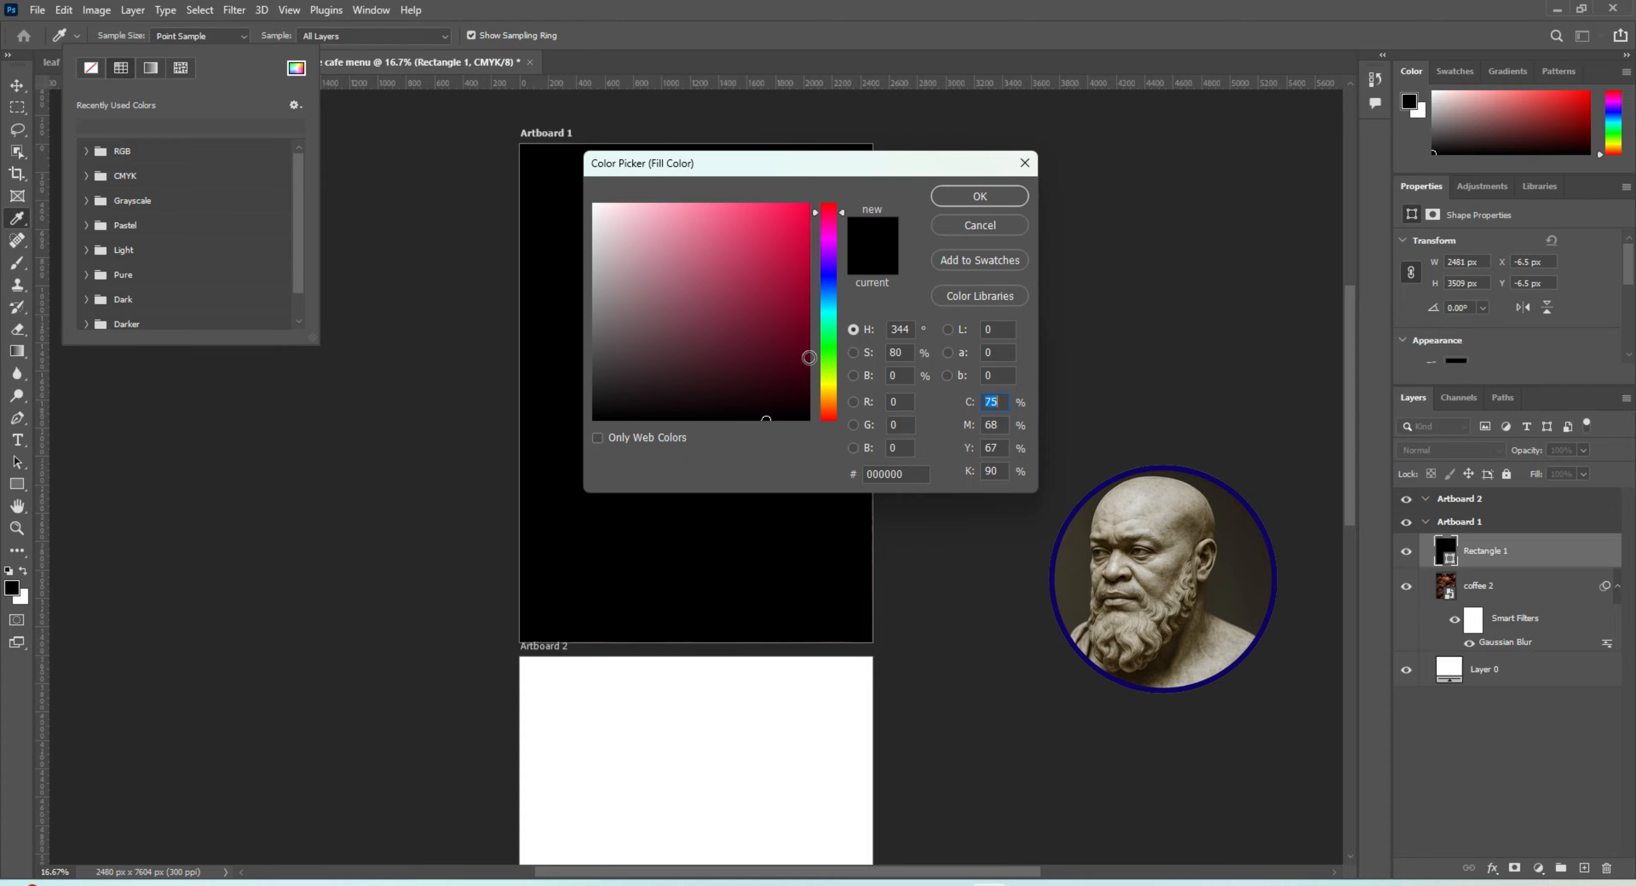
click(807, 358)
click(971, 194)
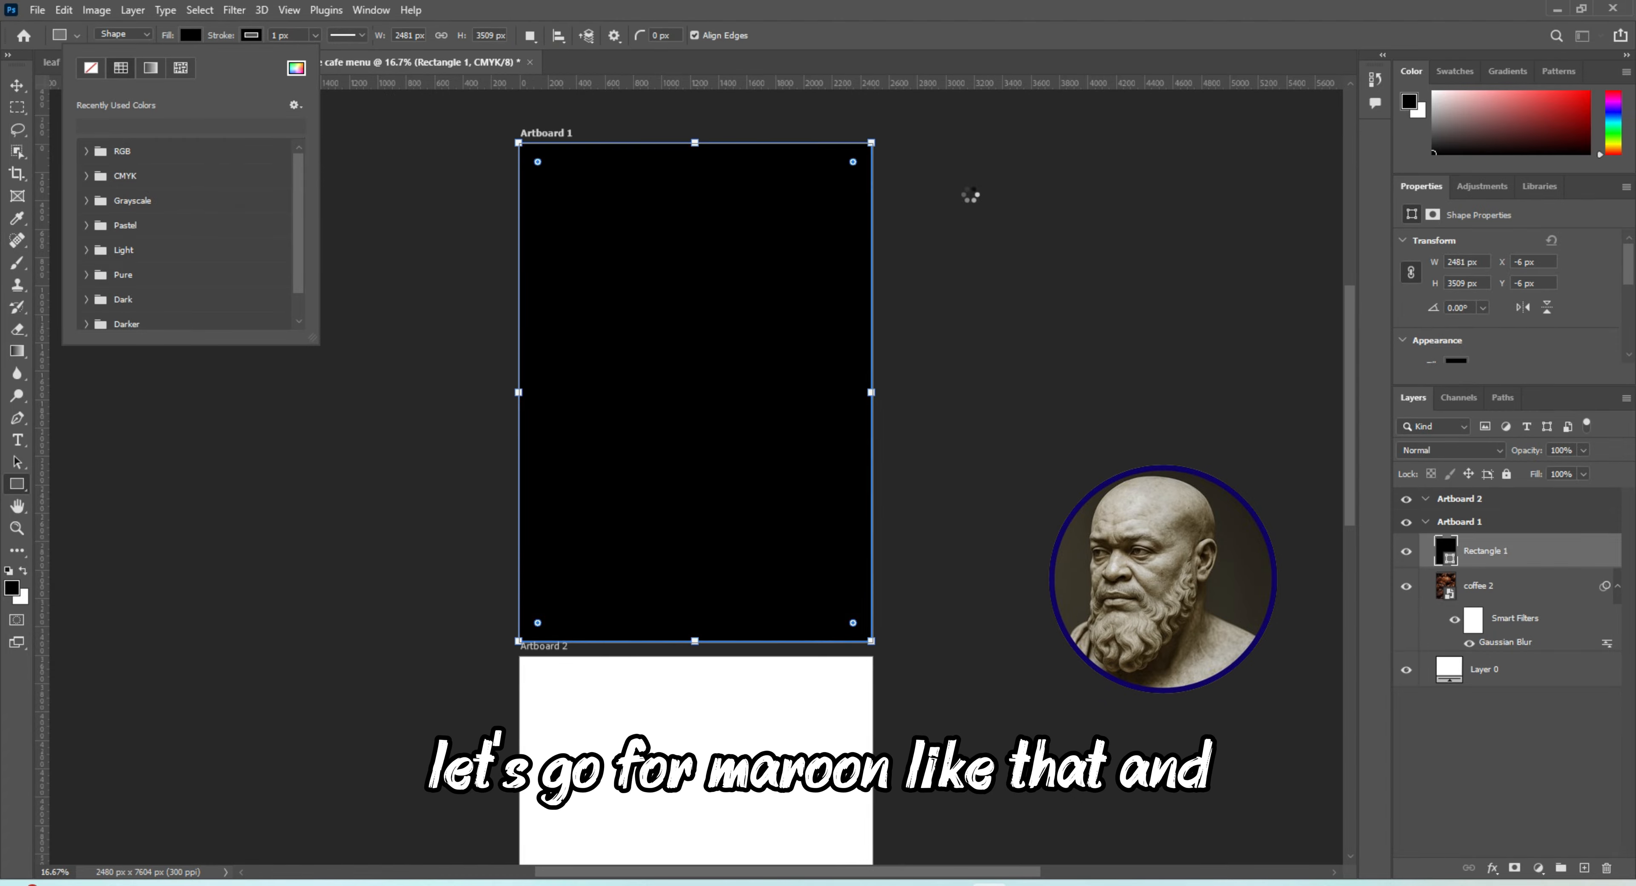
Set the maroon rectangle layer's opacity to 75% and its blend mode to Overlay
right_click(1507, 550)
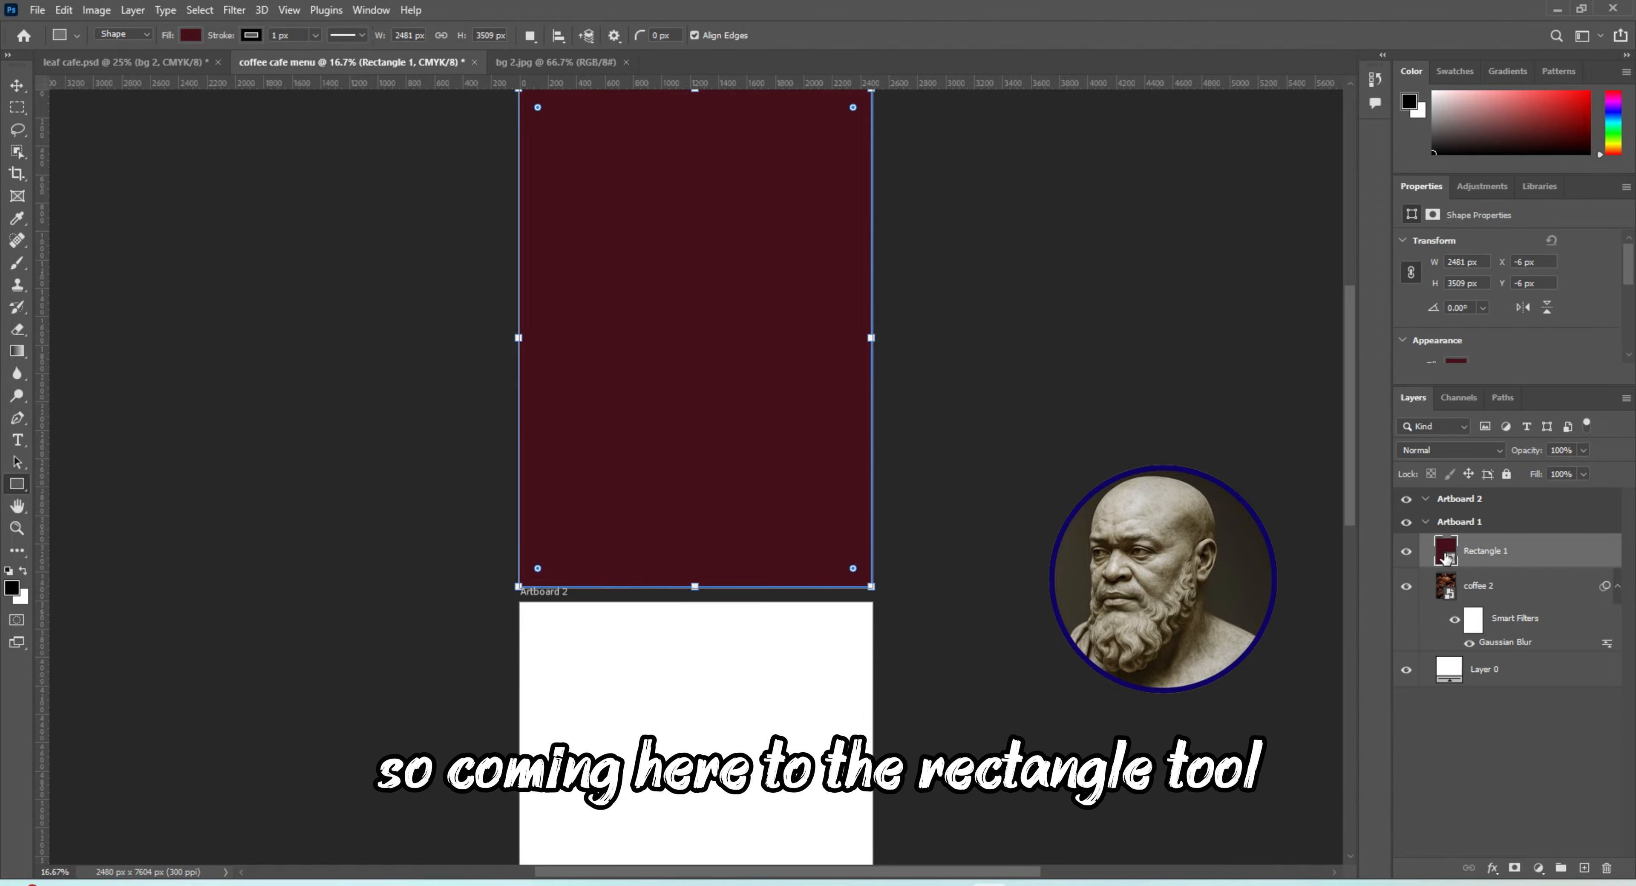
click(1584, 449)
drag(1578, 469, 1568, 469)
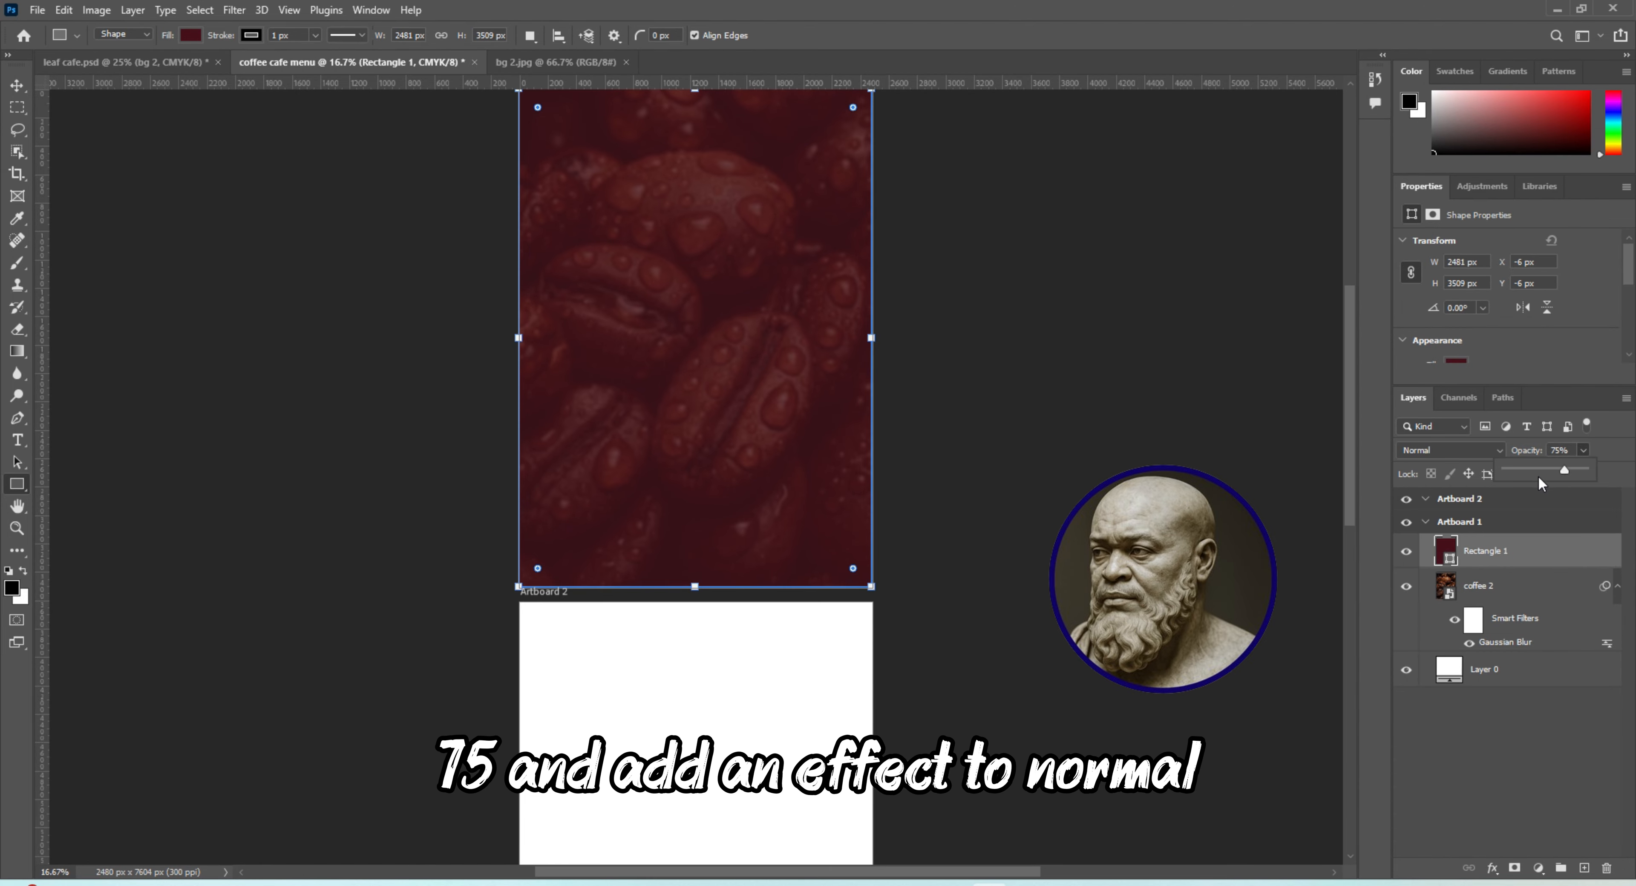
click(1505, 448)
click(1503, 445)
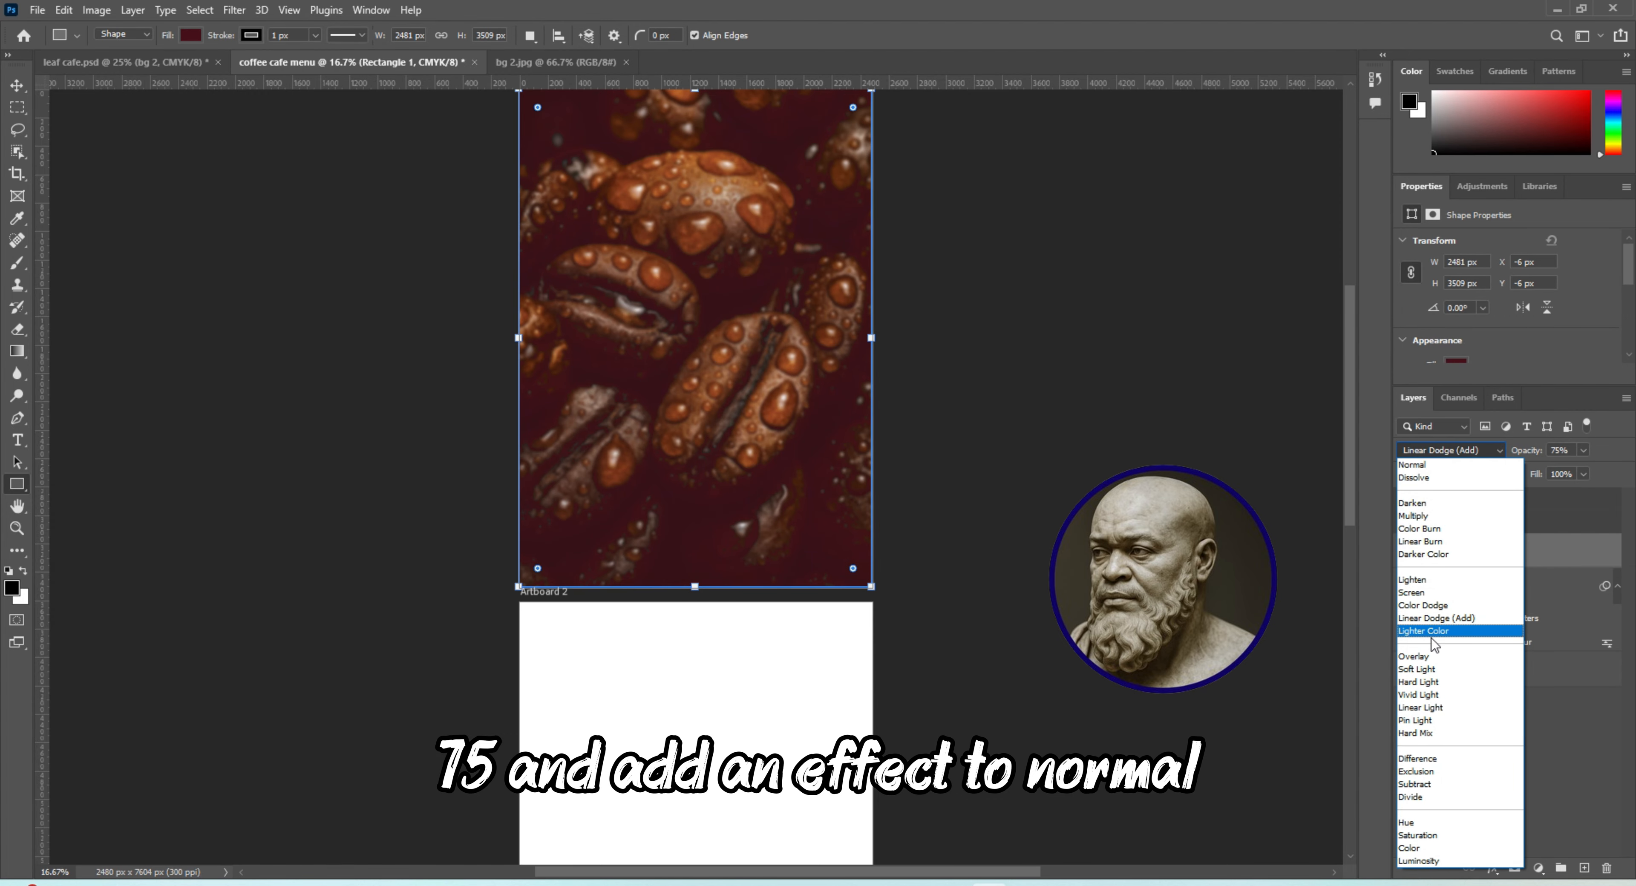
click(1423, 660)
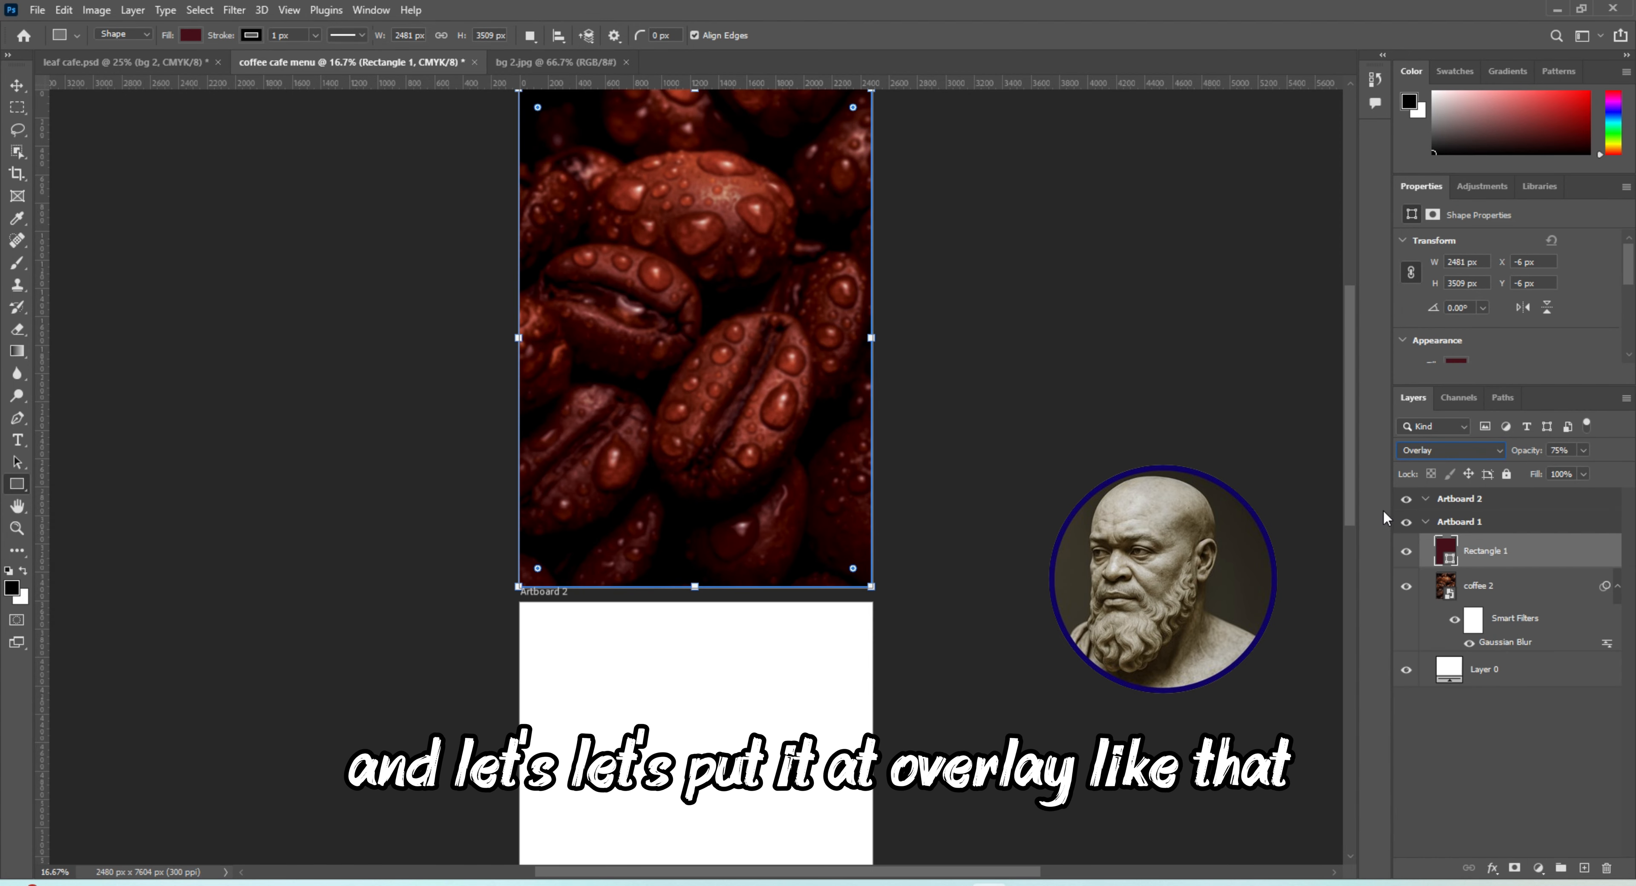
Raise the maroon rectangle layer's opacity to 91%
drag(1345, 482, 1341, 452)
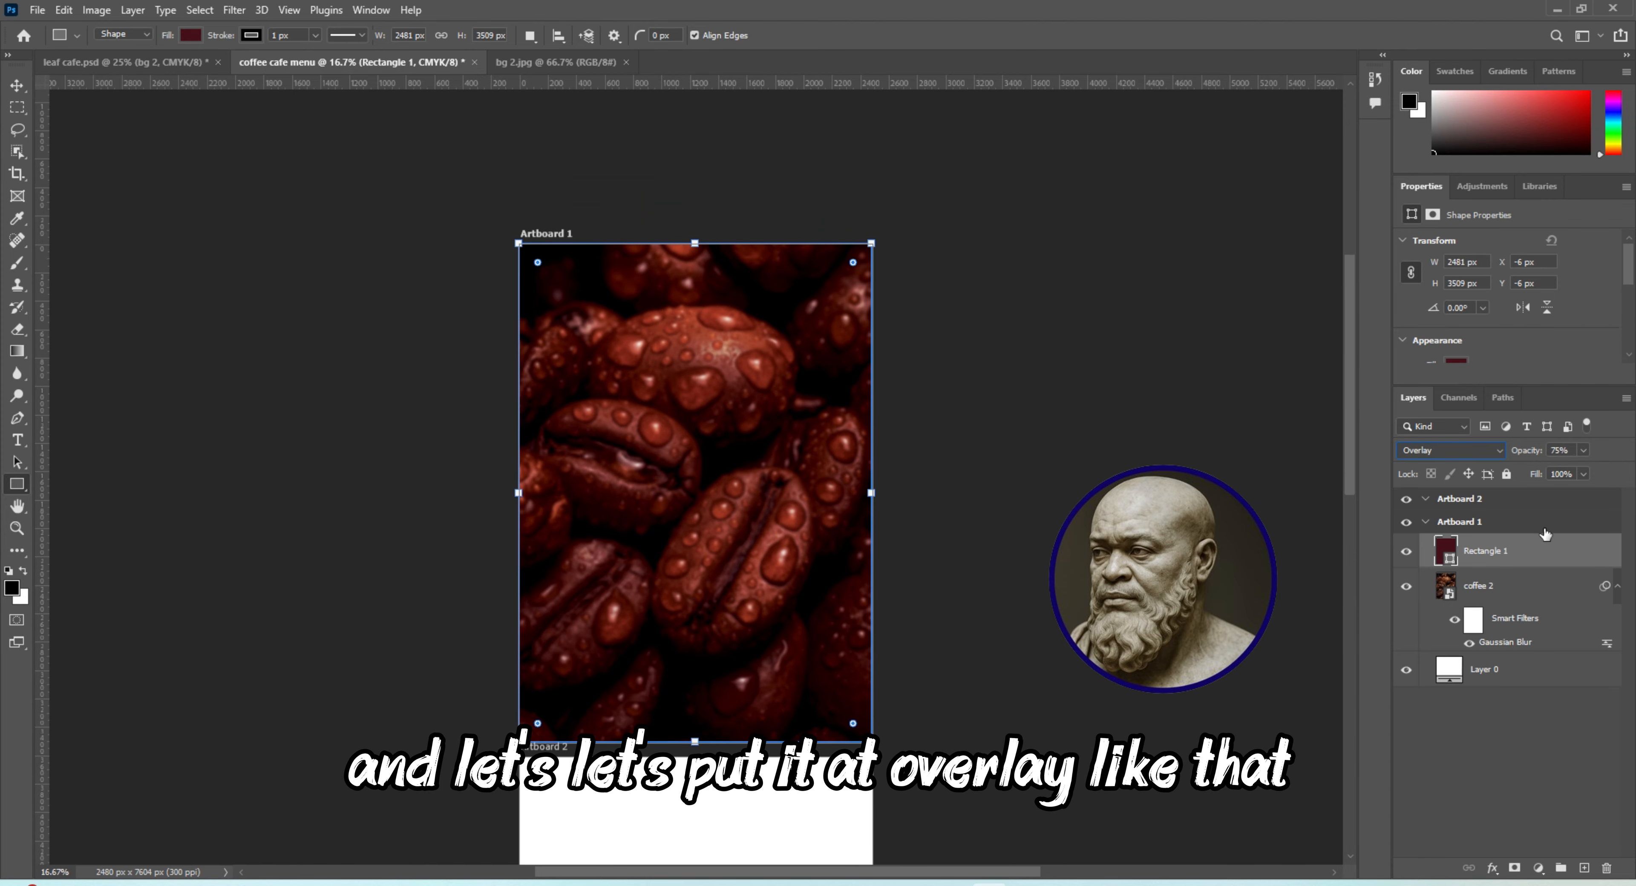
click(1584, 474)
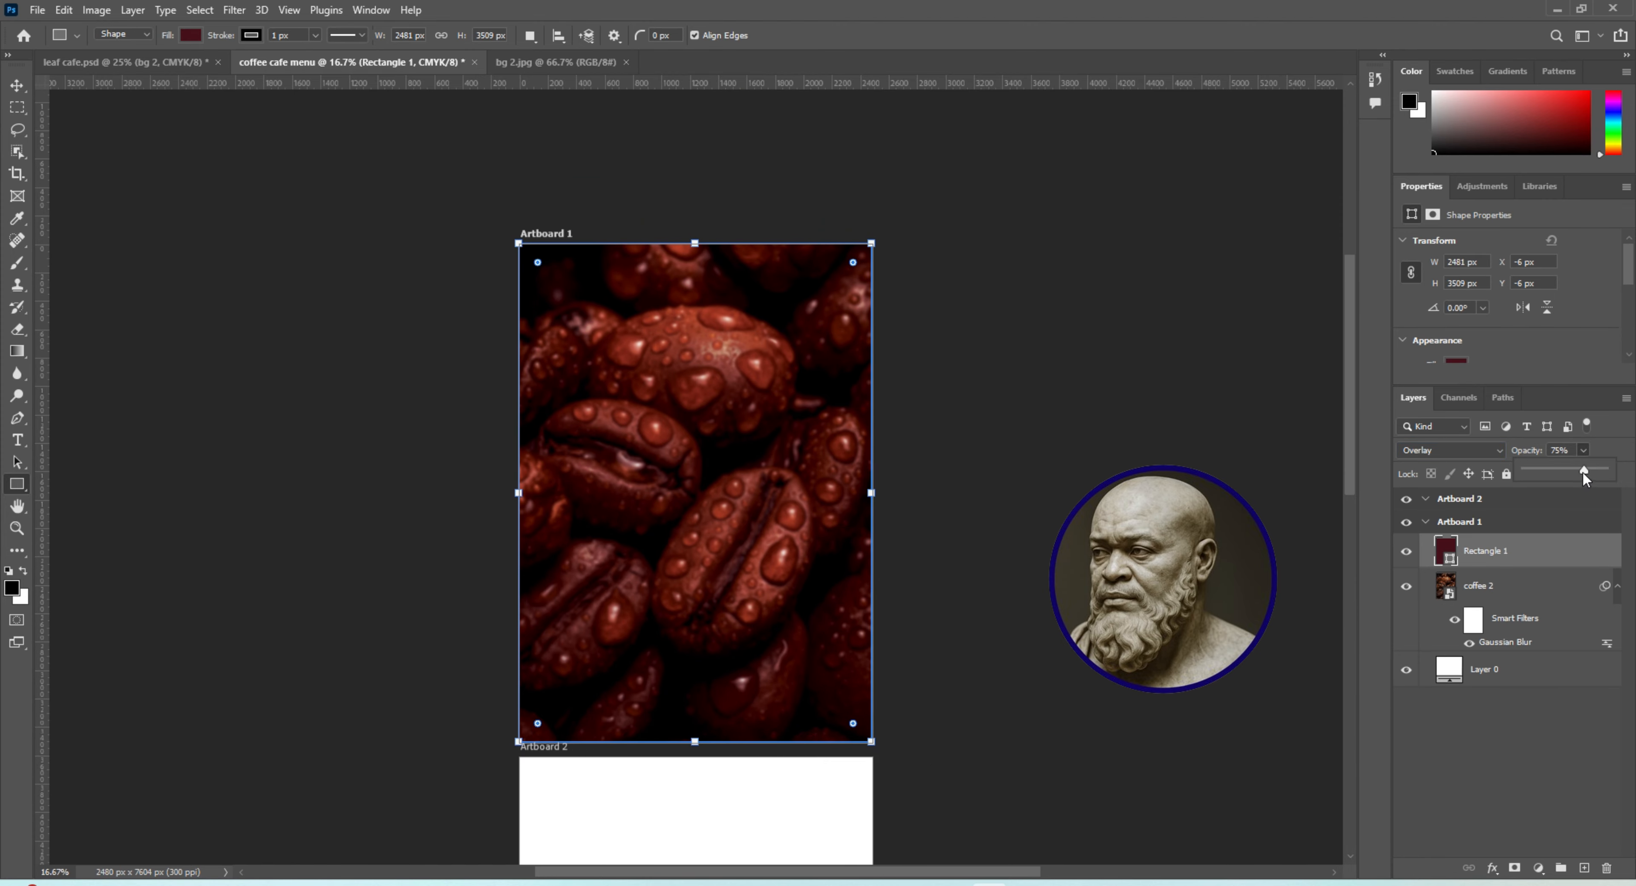
drag(1596, 476, 1597, 476)
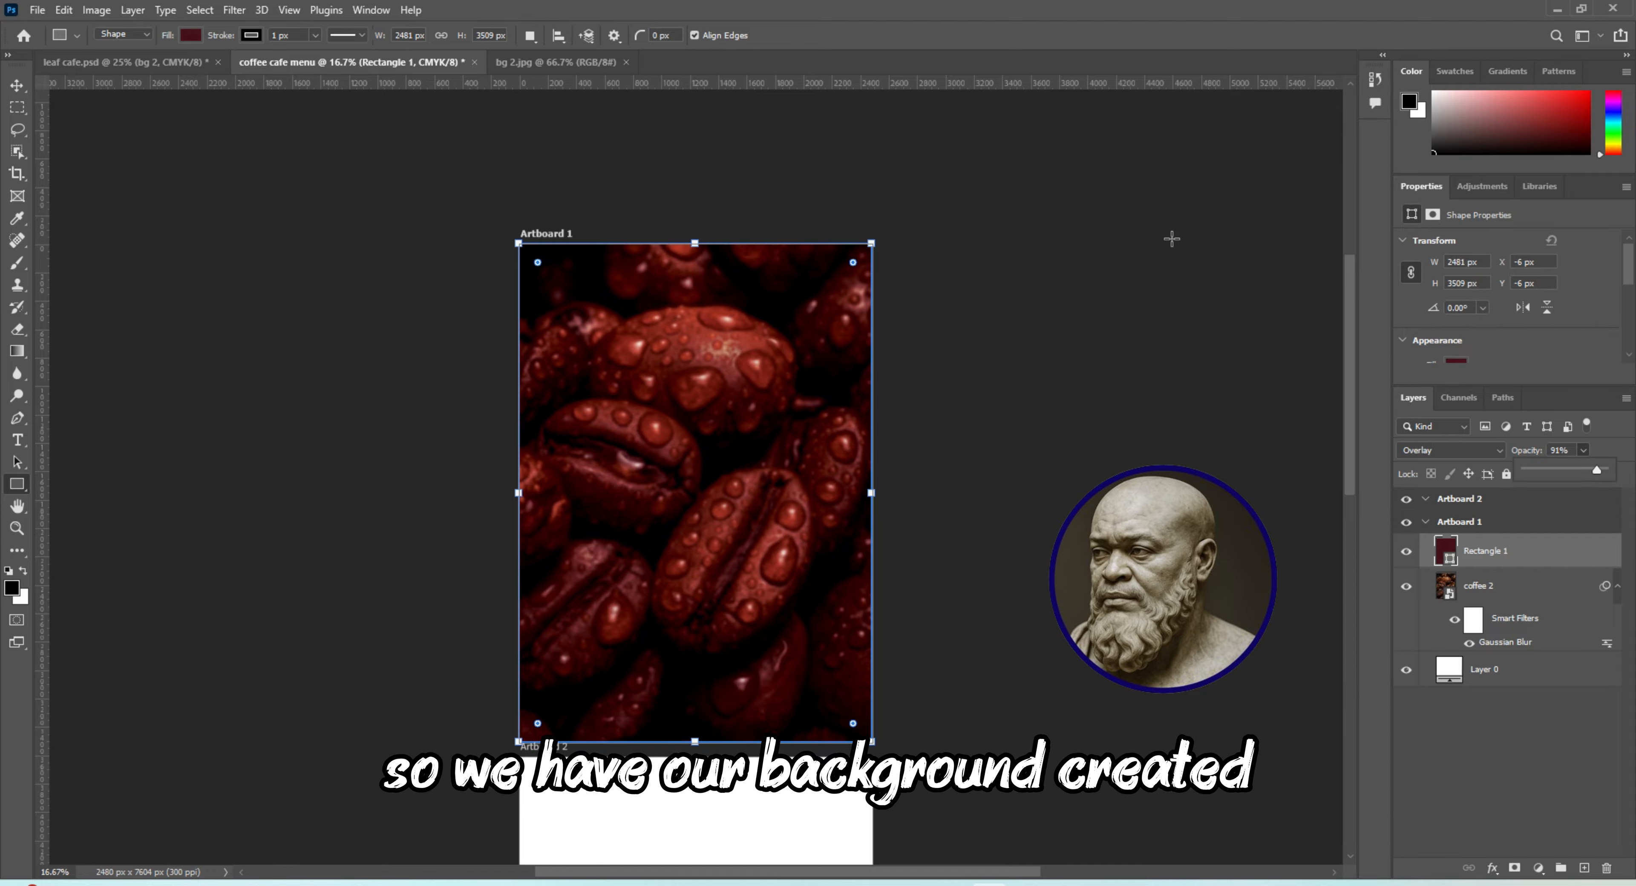
Place the Lemon image as an embedded object and move its layer into Artboard 2
drag(1353, 376, 1353, 511)
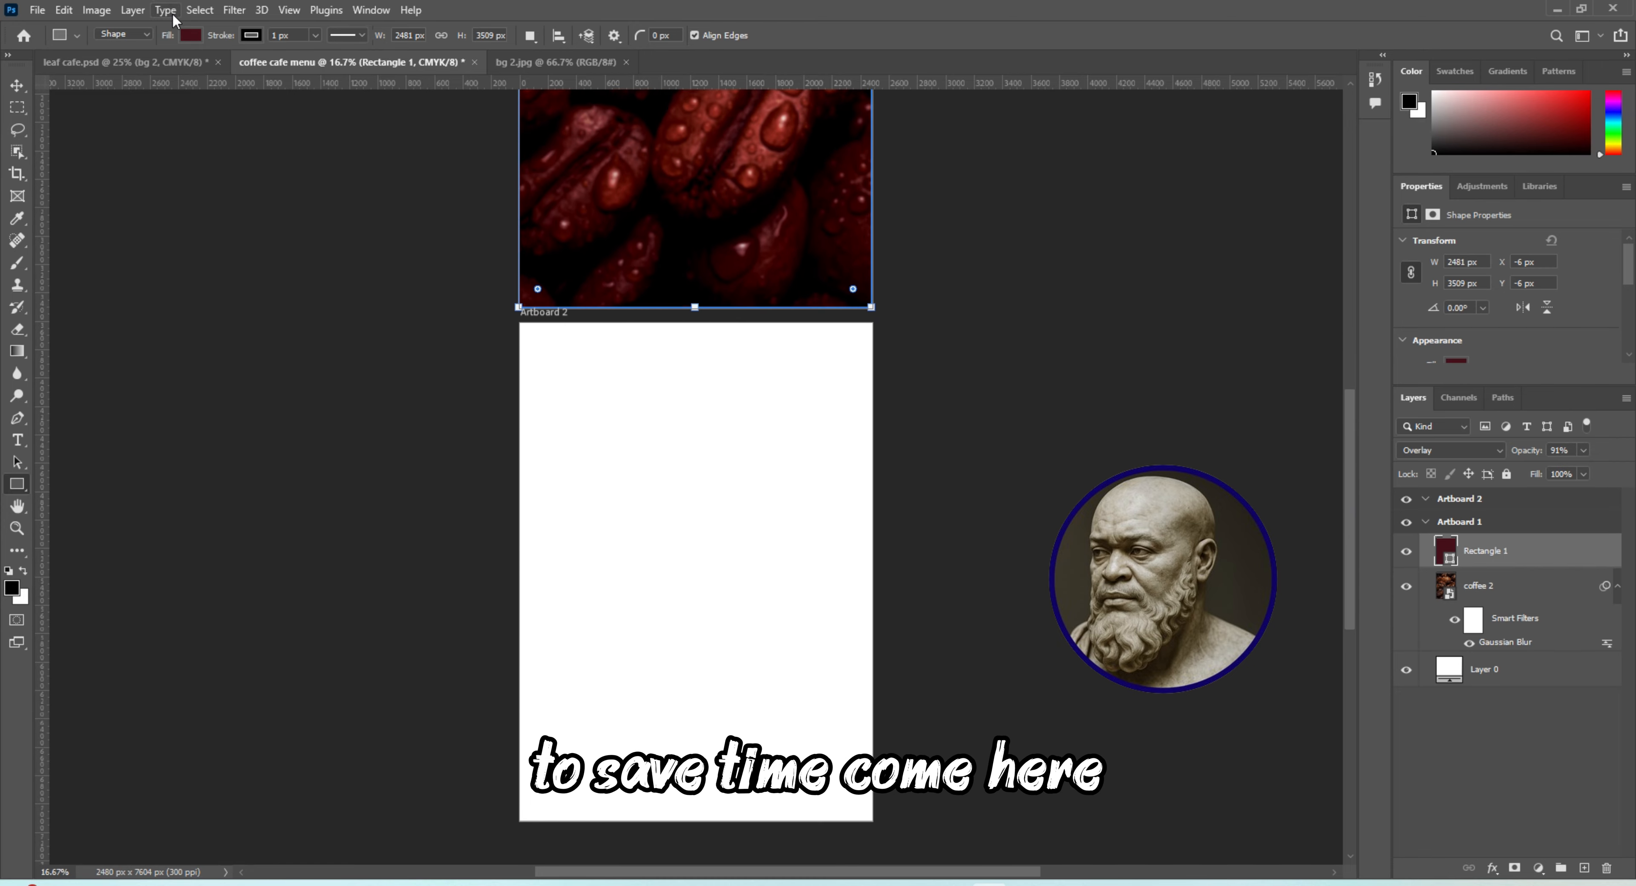
click(37, 10)
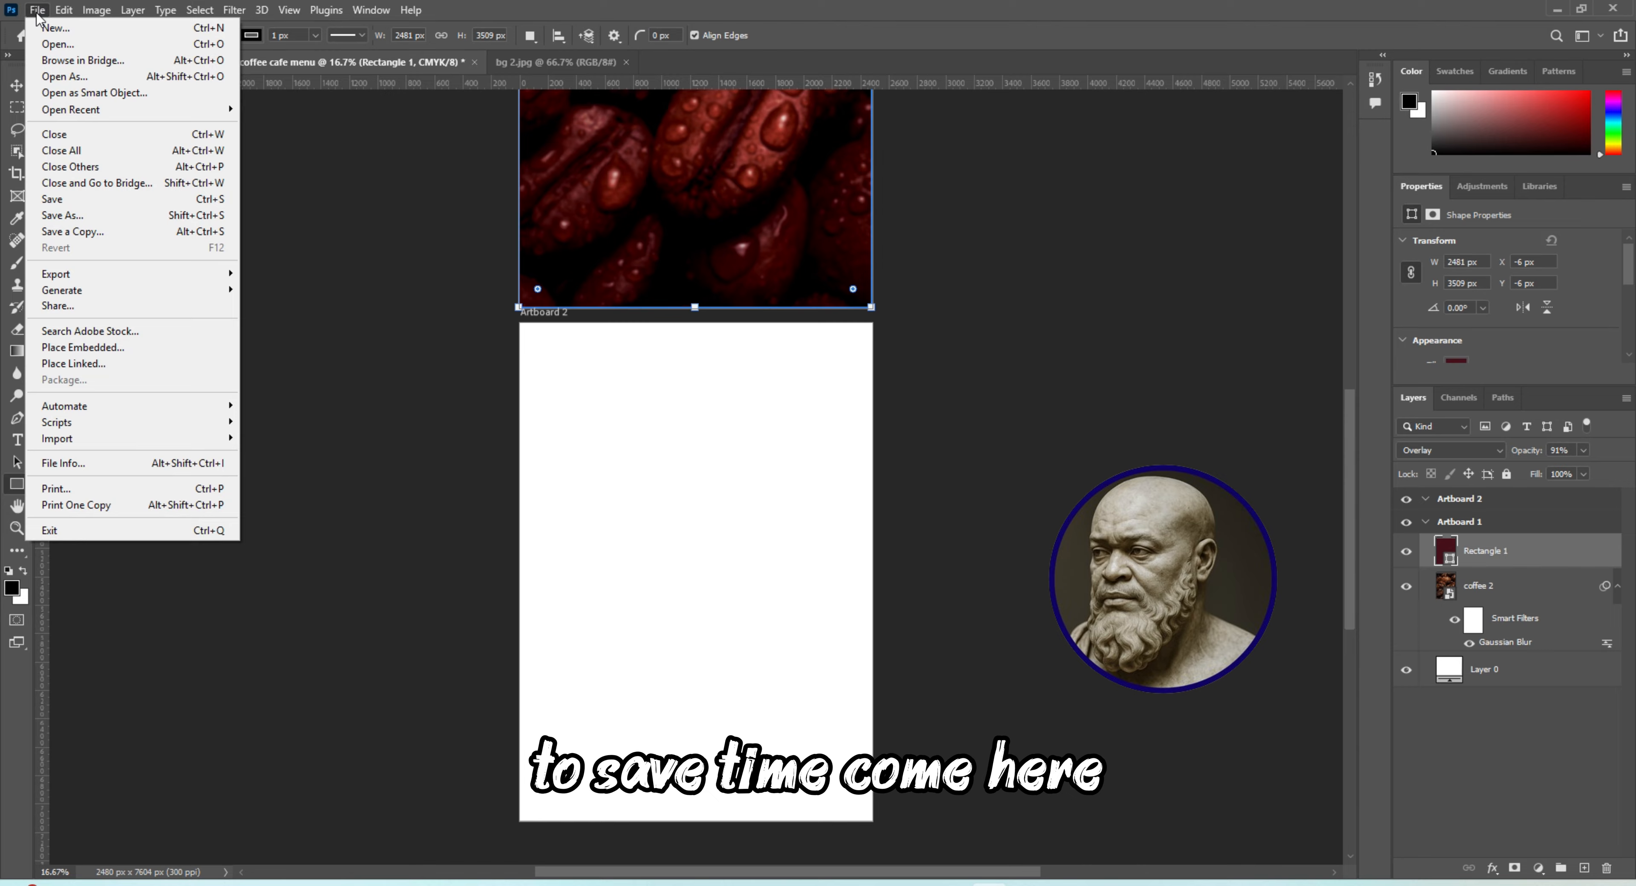
click(102, 348)
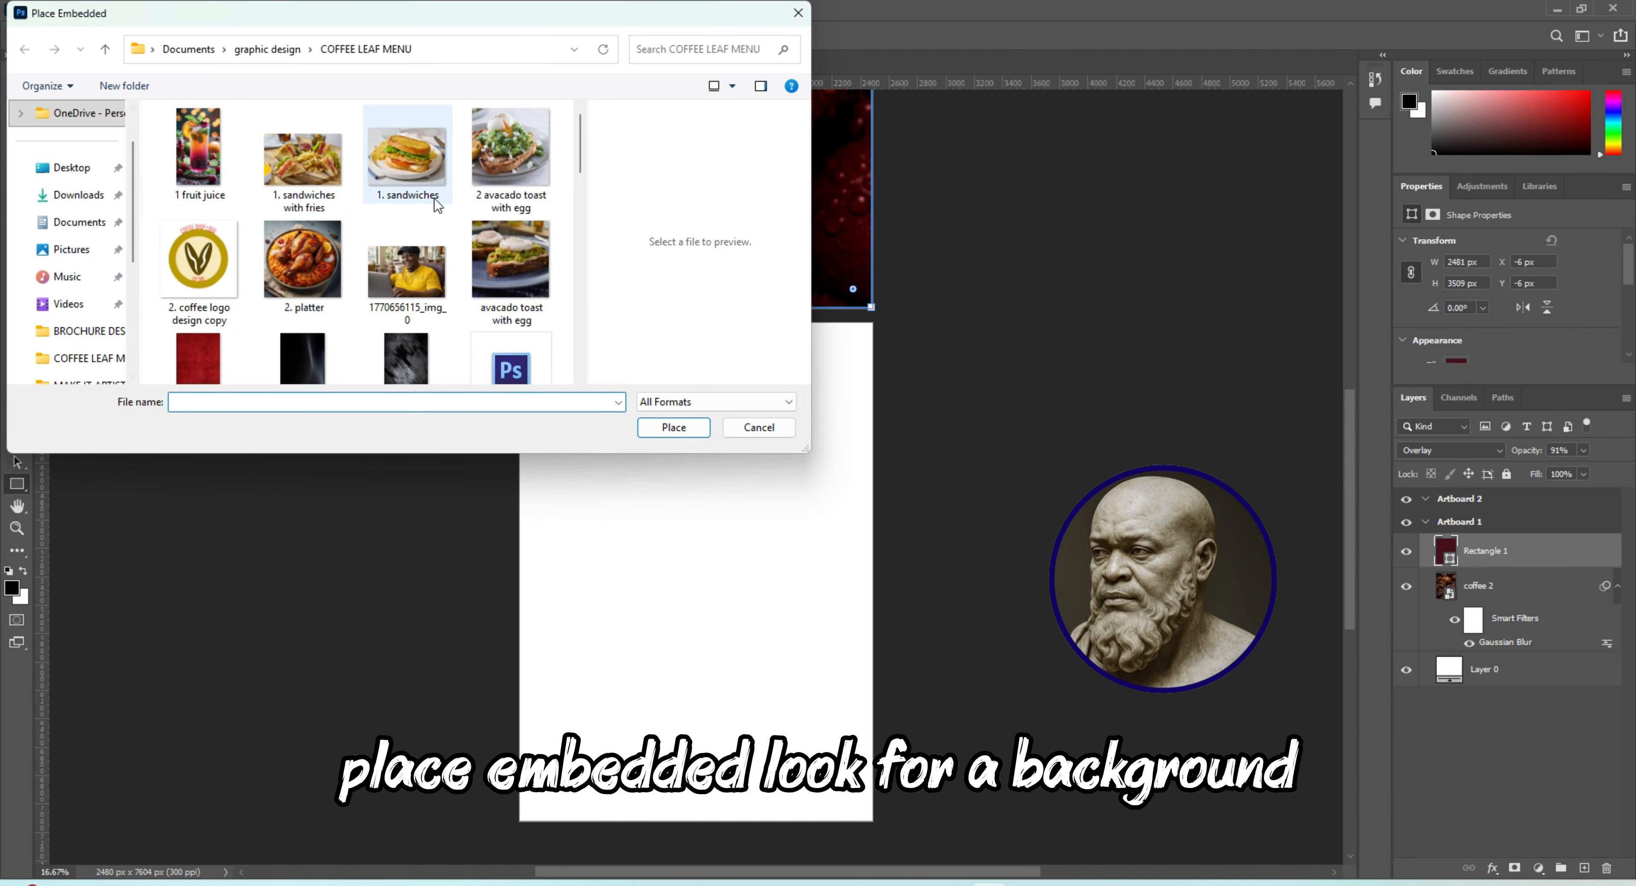
drag(578, 158, 587, 322)
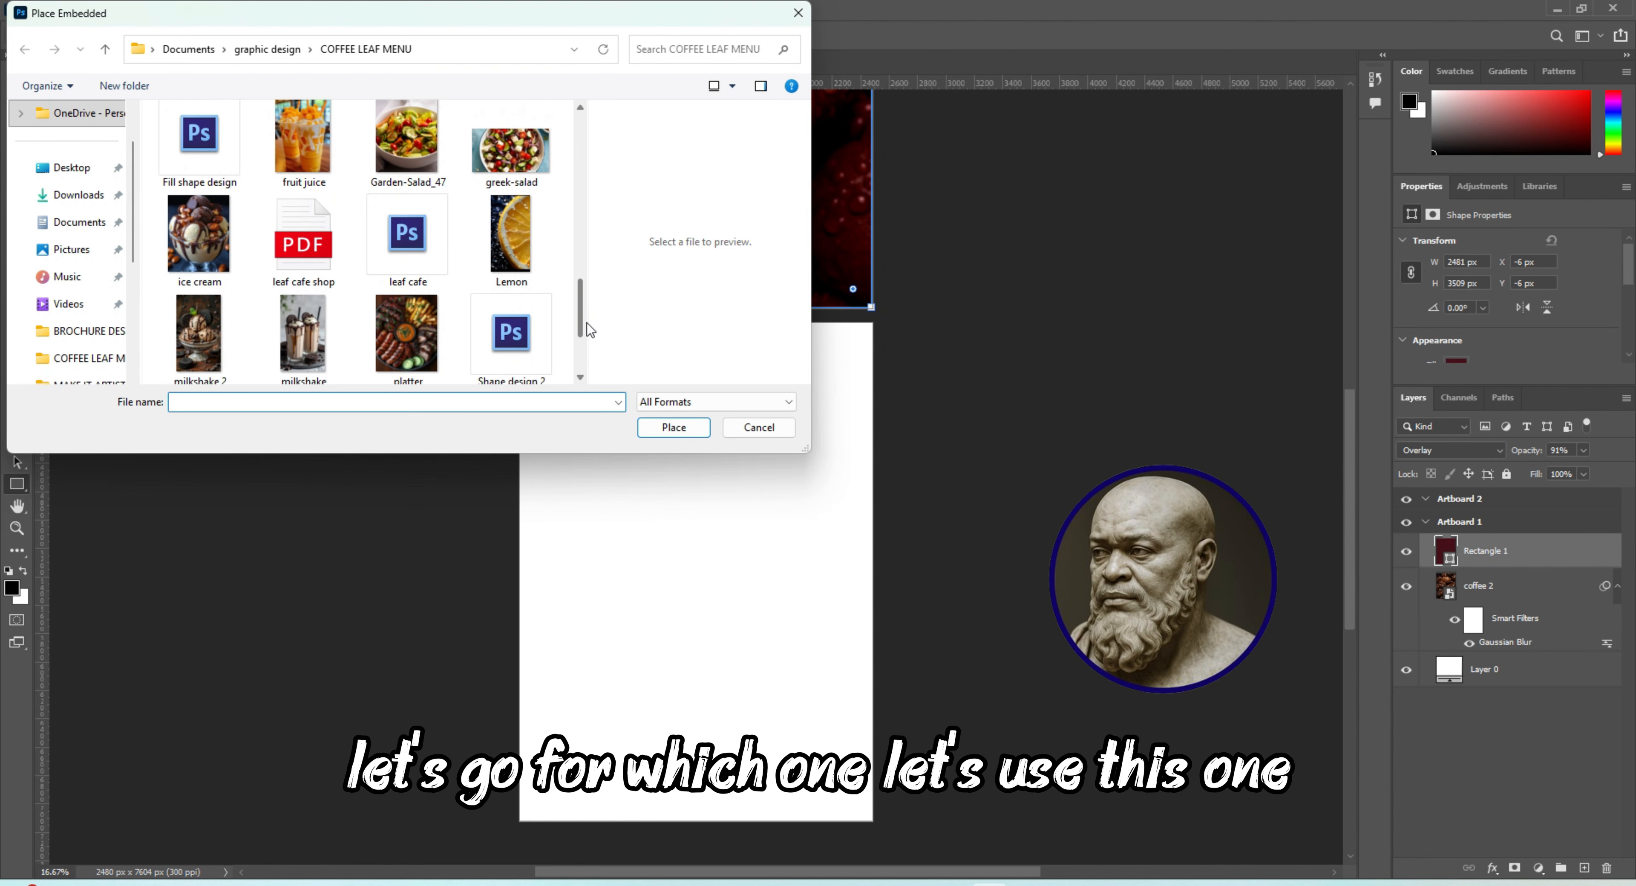
click(511, 241)
click(657, 425)
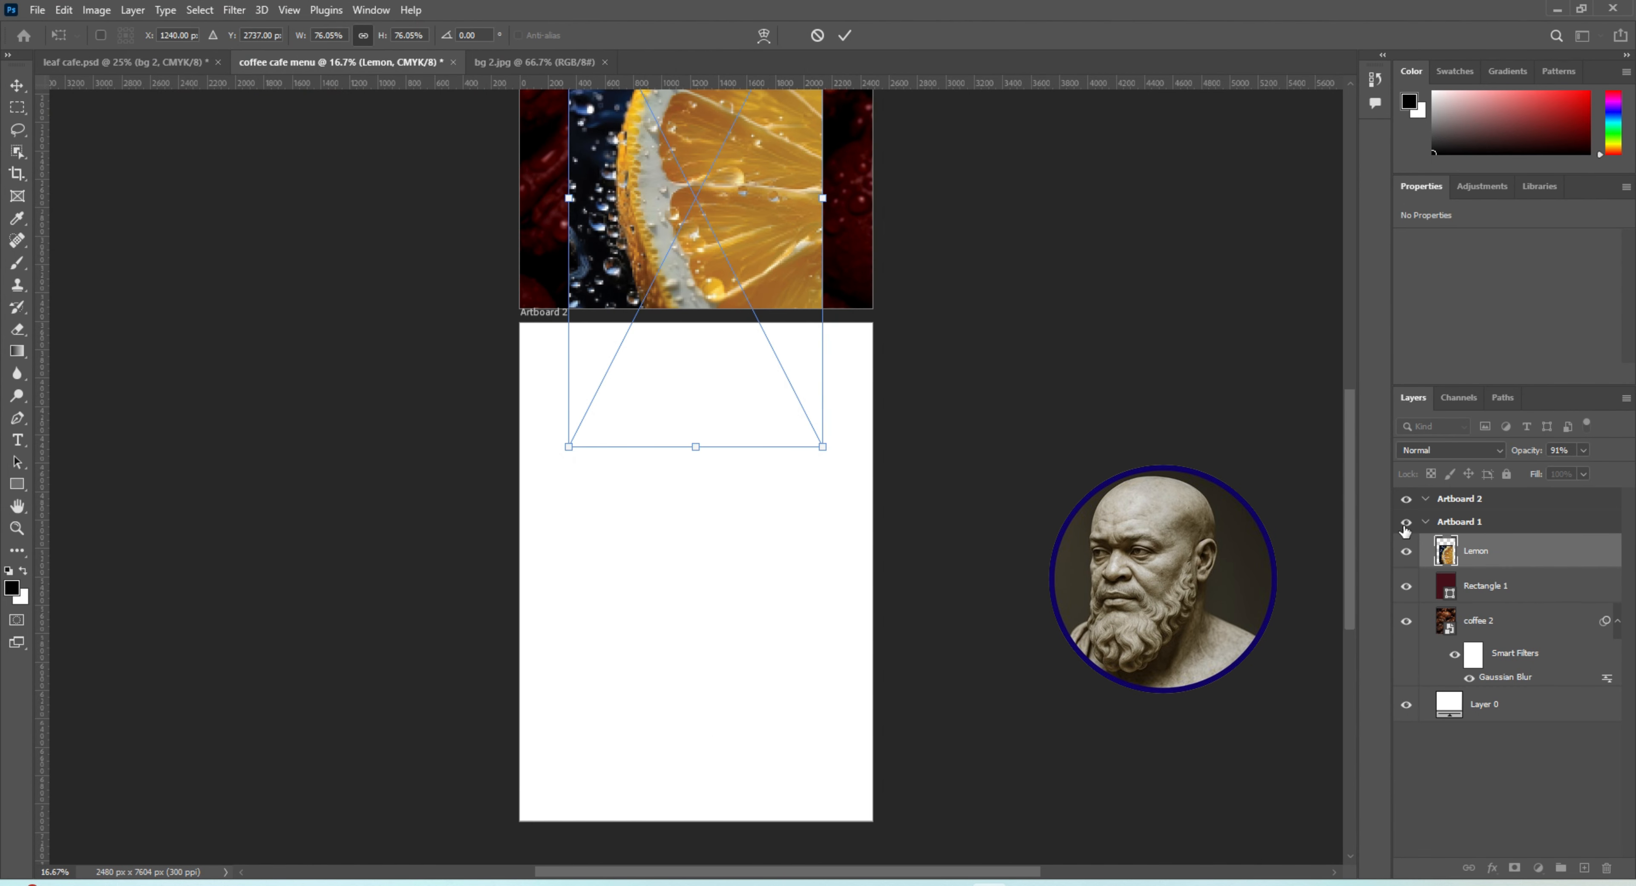
key(Return)
drag(1464, 554, 1458, 499)
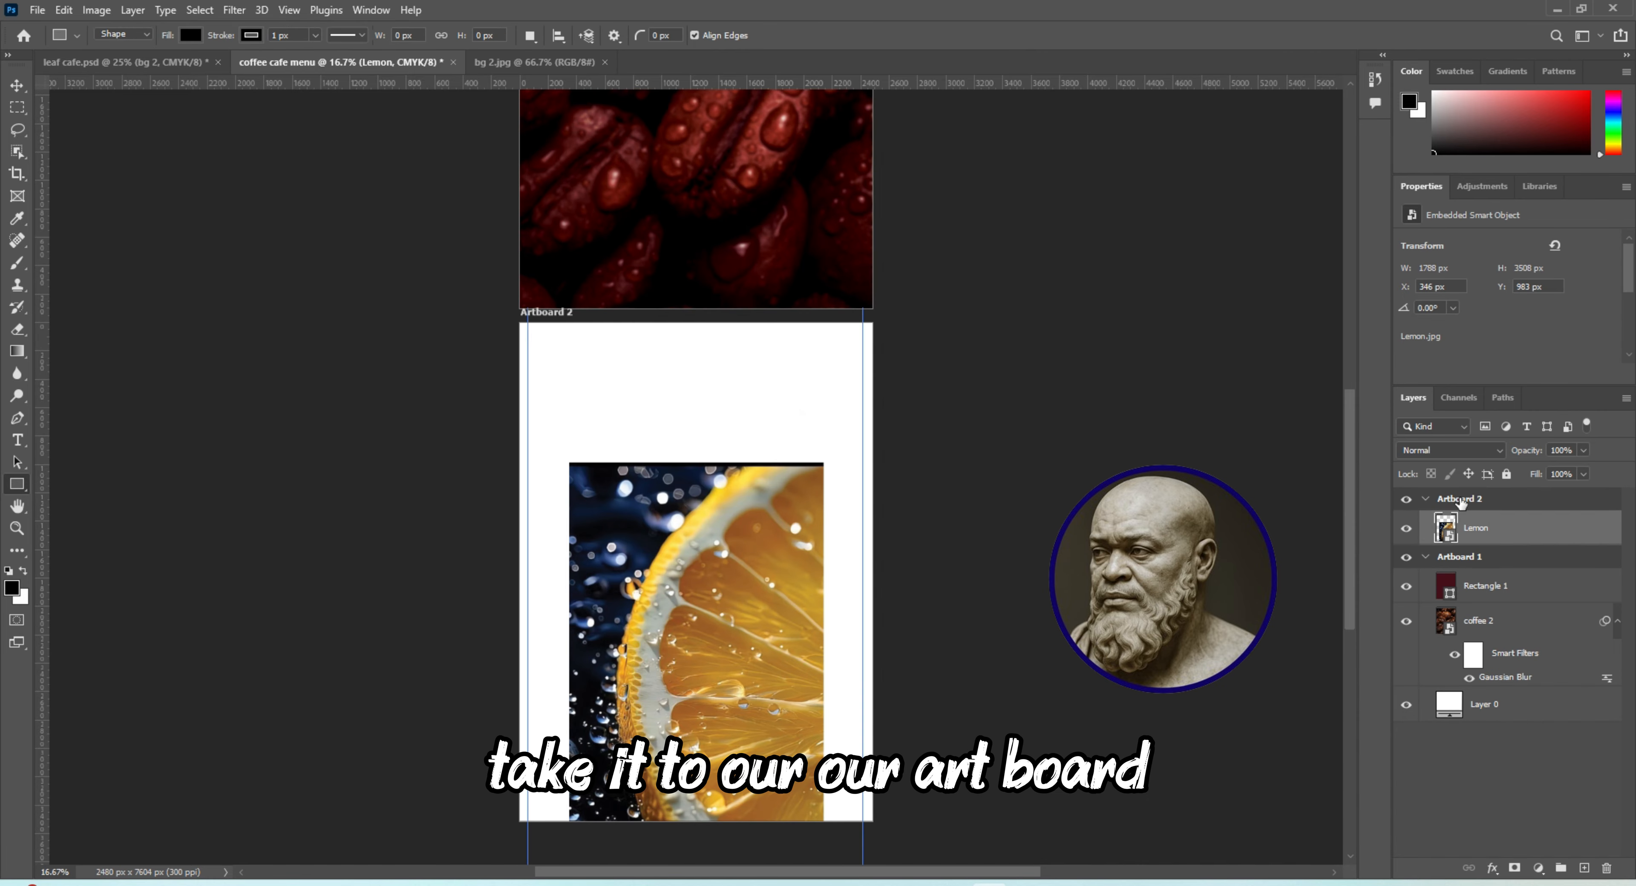
Enlarge the Lemon image to about 2606 × 5116 px and position it so it covers all of Artboard 2
drag(665, 611, 670, 577)
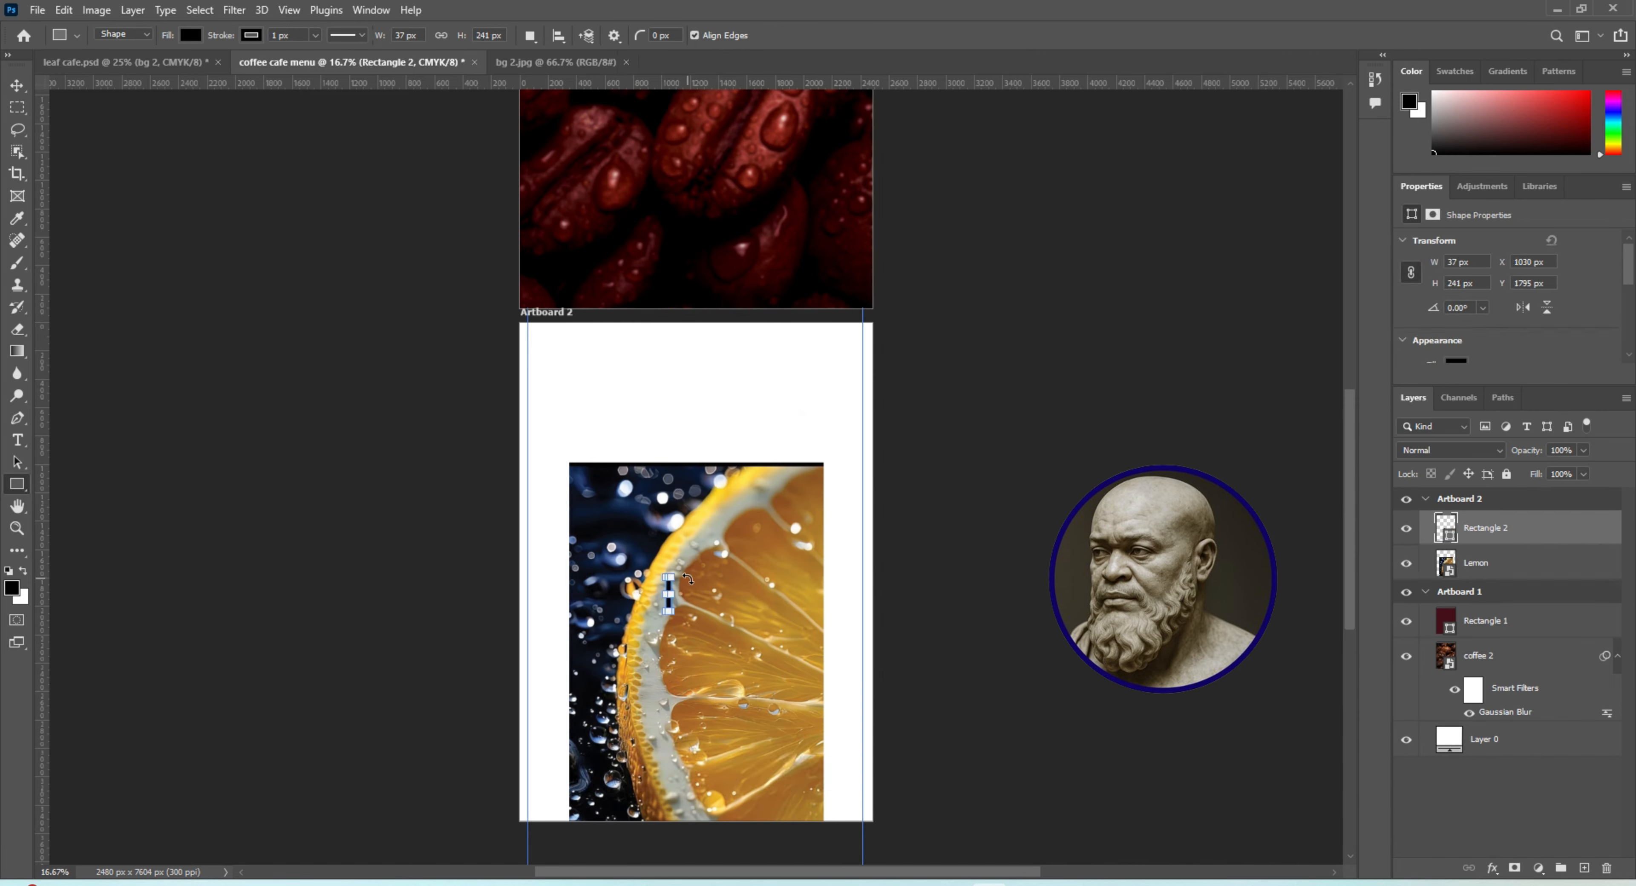
key(ctrl+z)
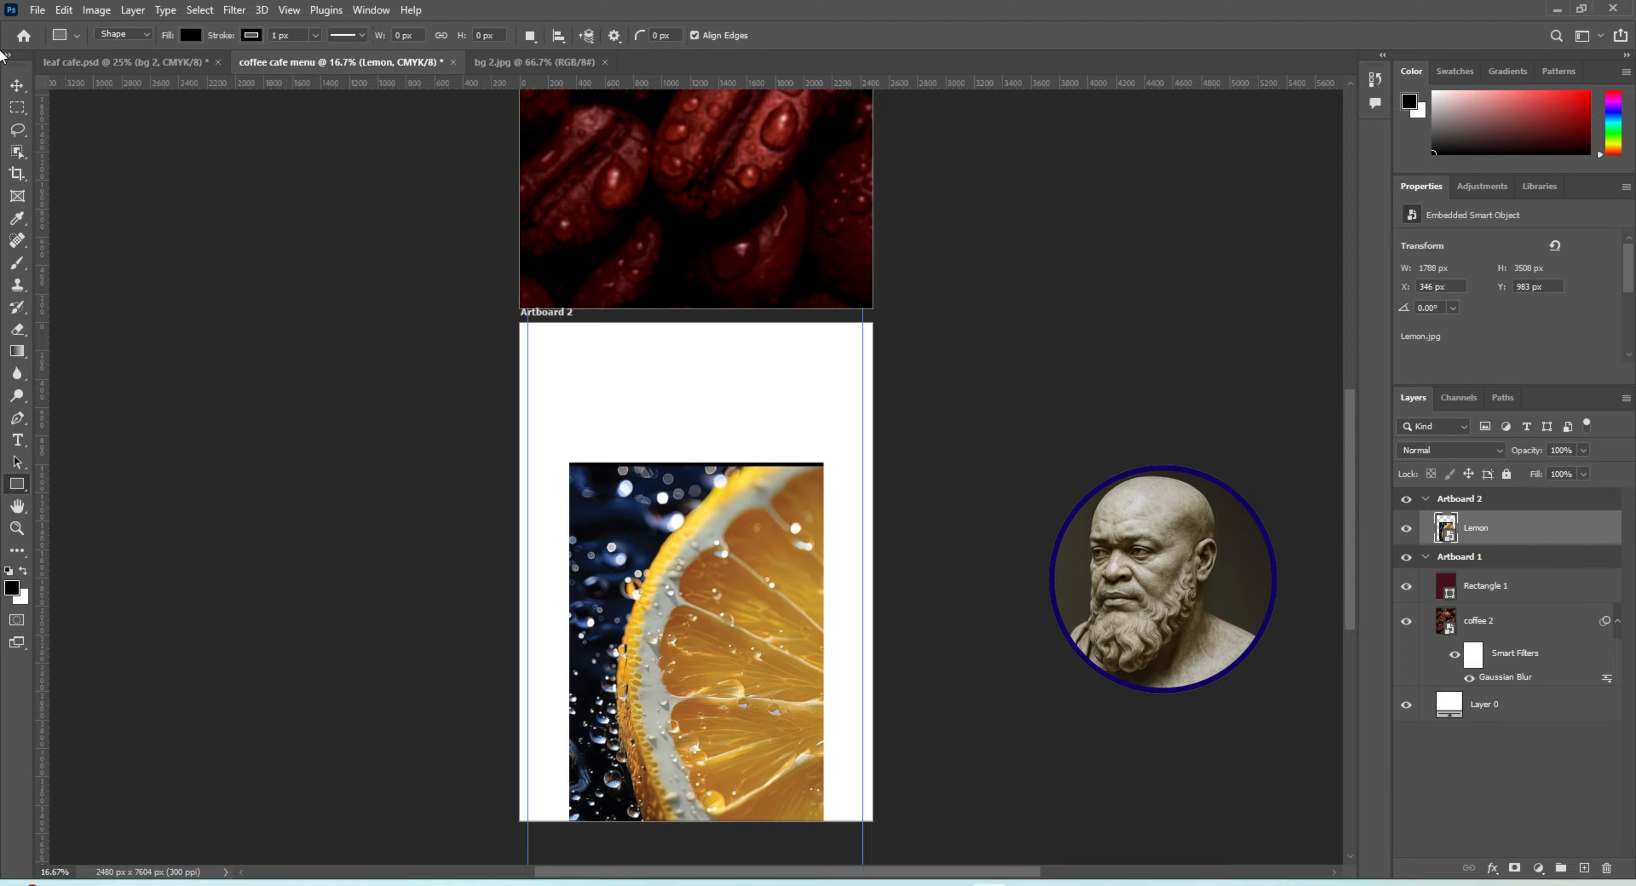
click(17, 85)
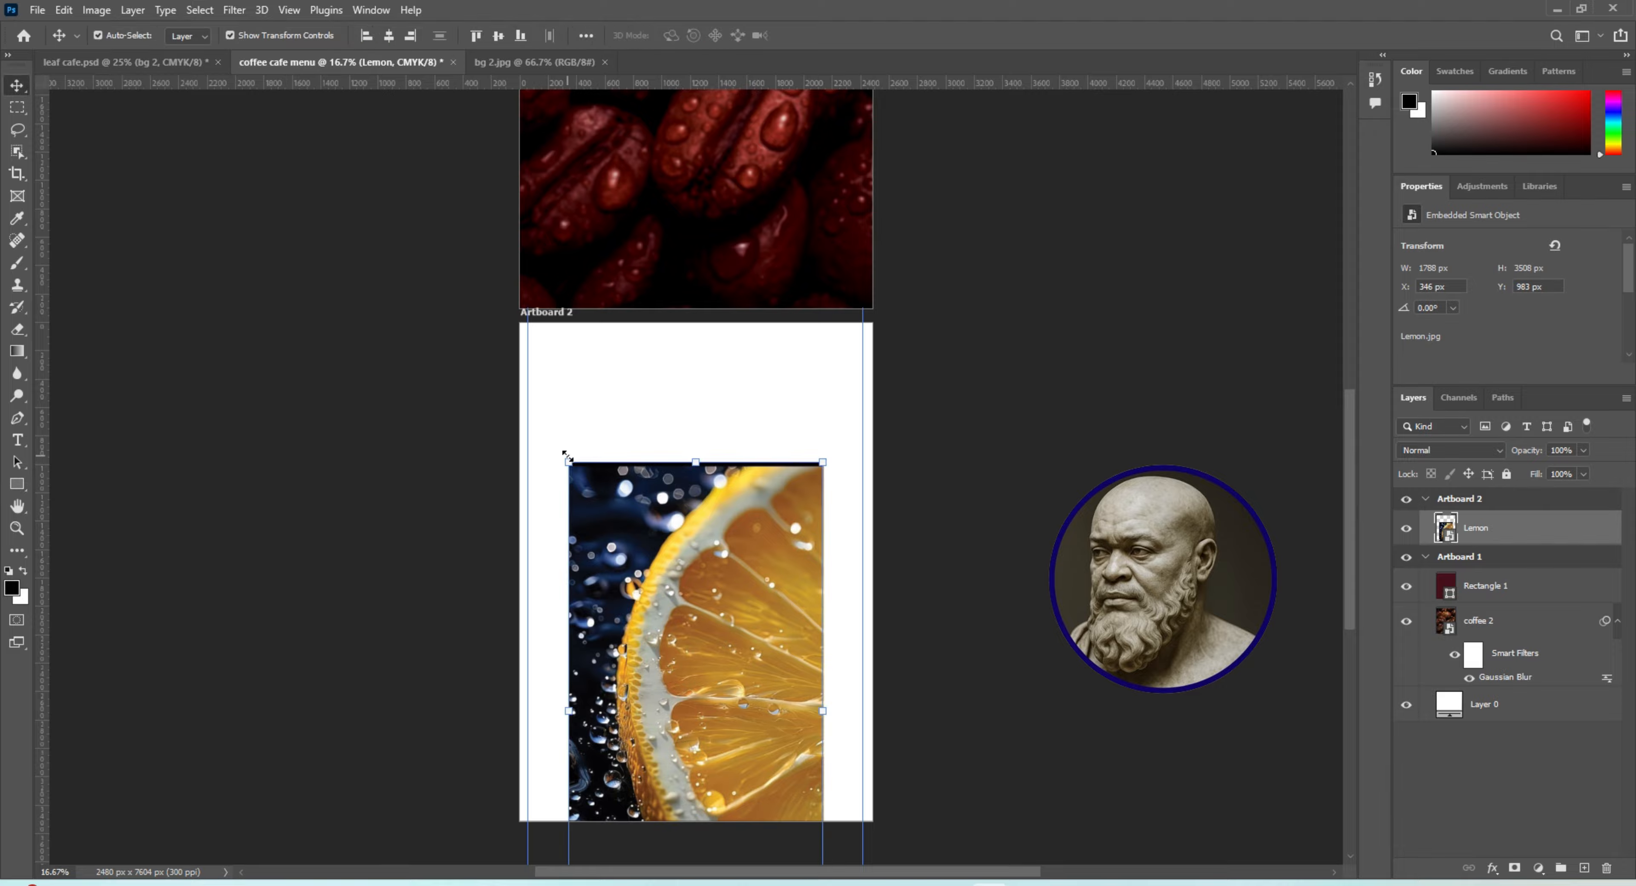
drag(566, 456, 496, 318)
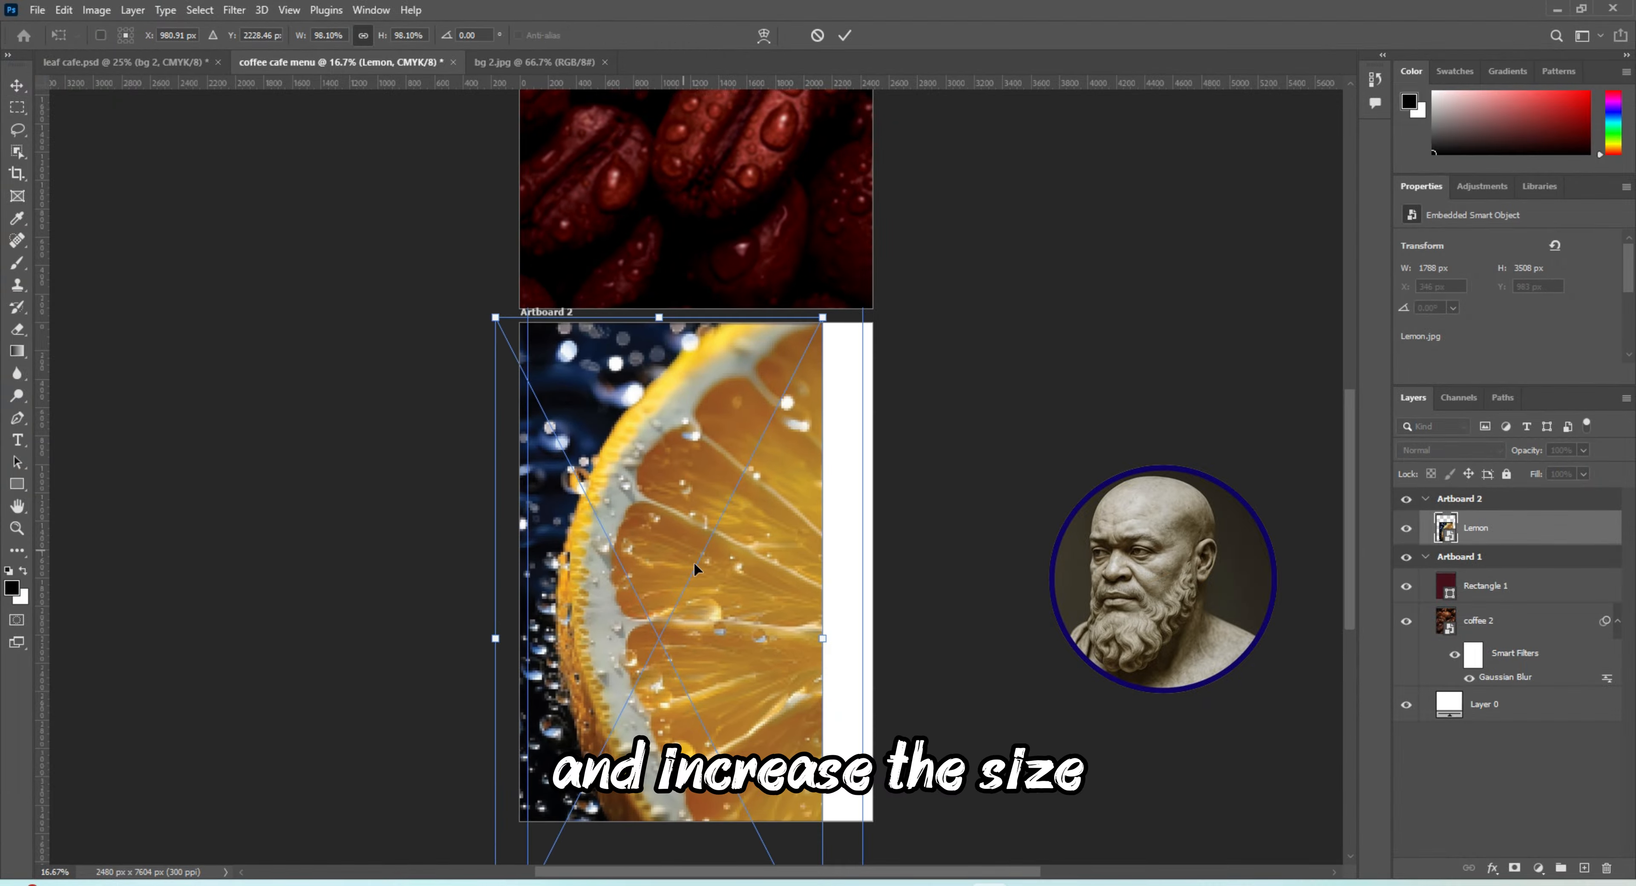
drag(694, 565, 743, 552)
drag(1353, 492, 1360, 520)
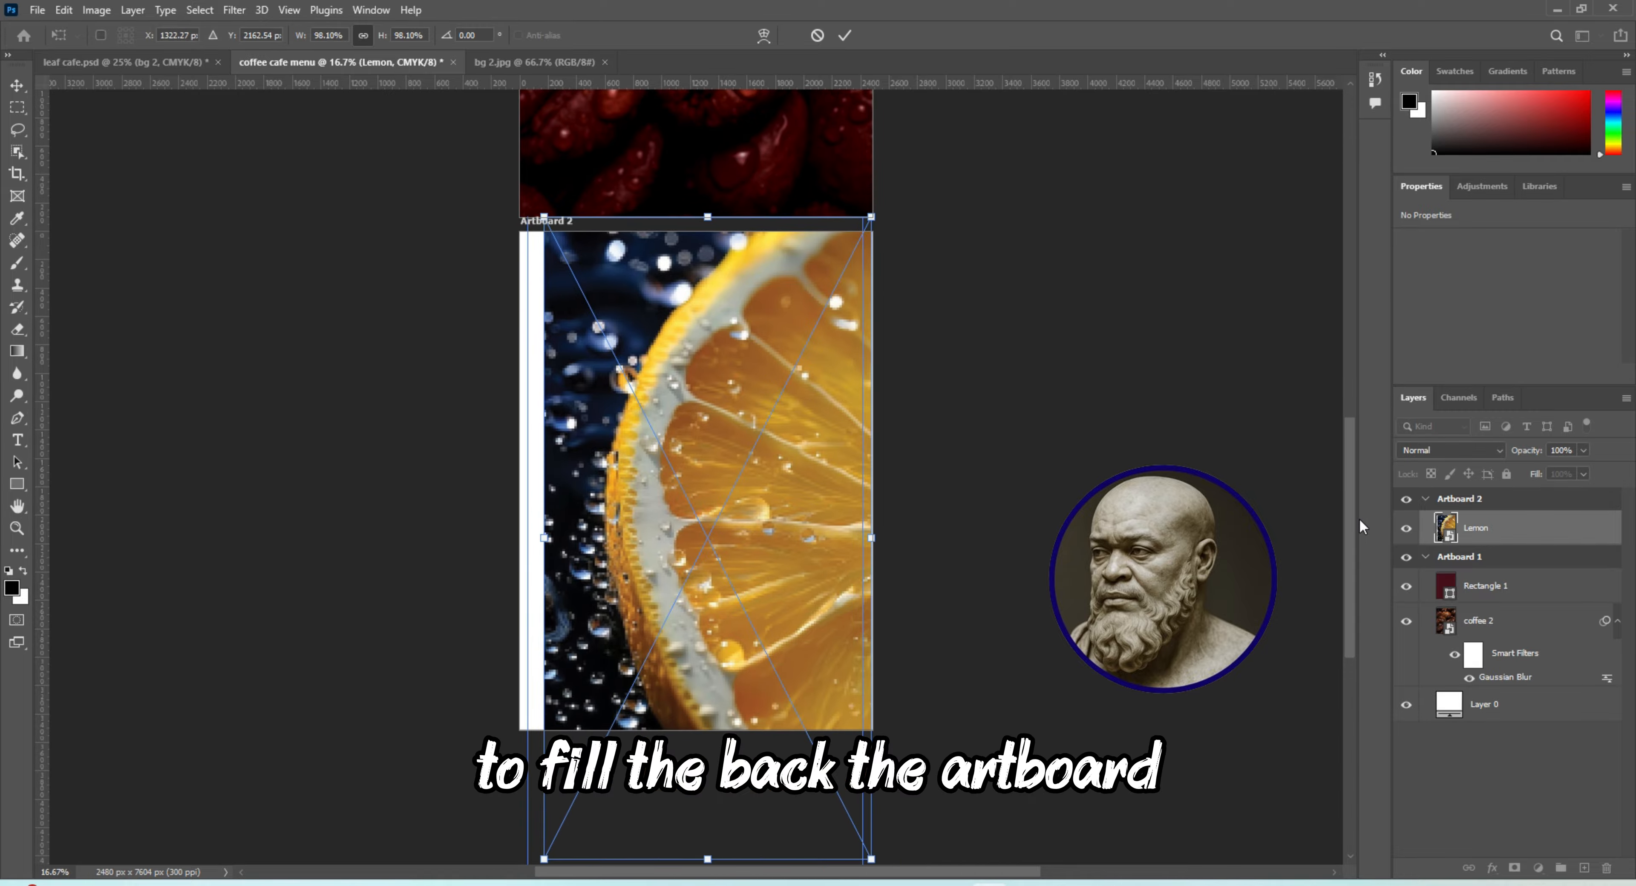
drag(544, 854, 515, 787)
drag(624, 466, 625, 413)
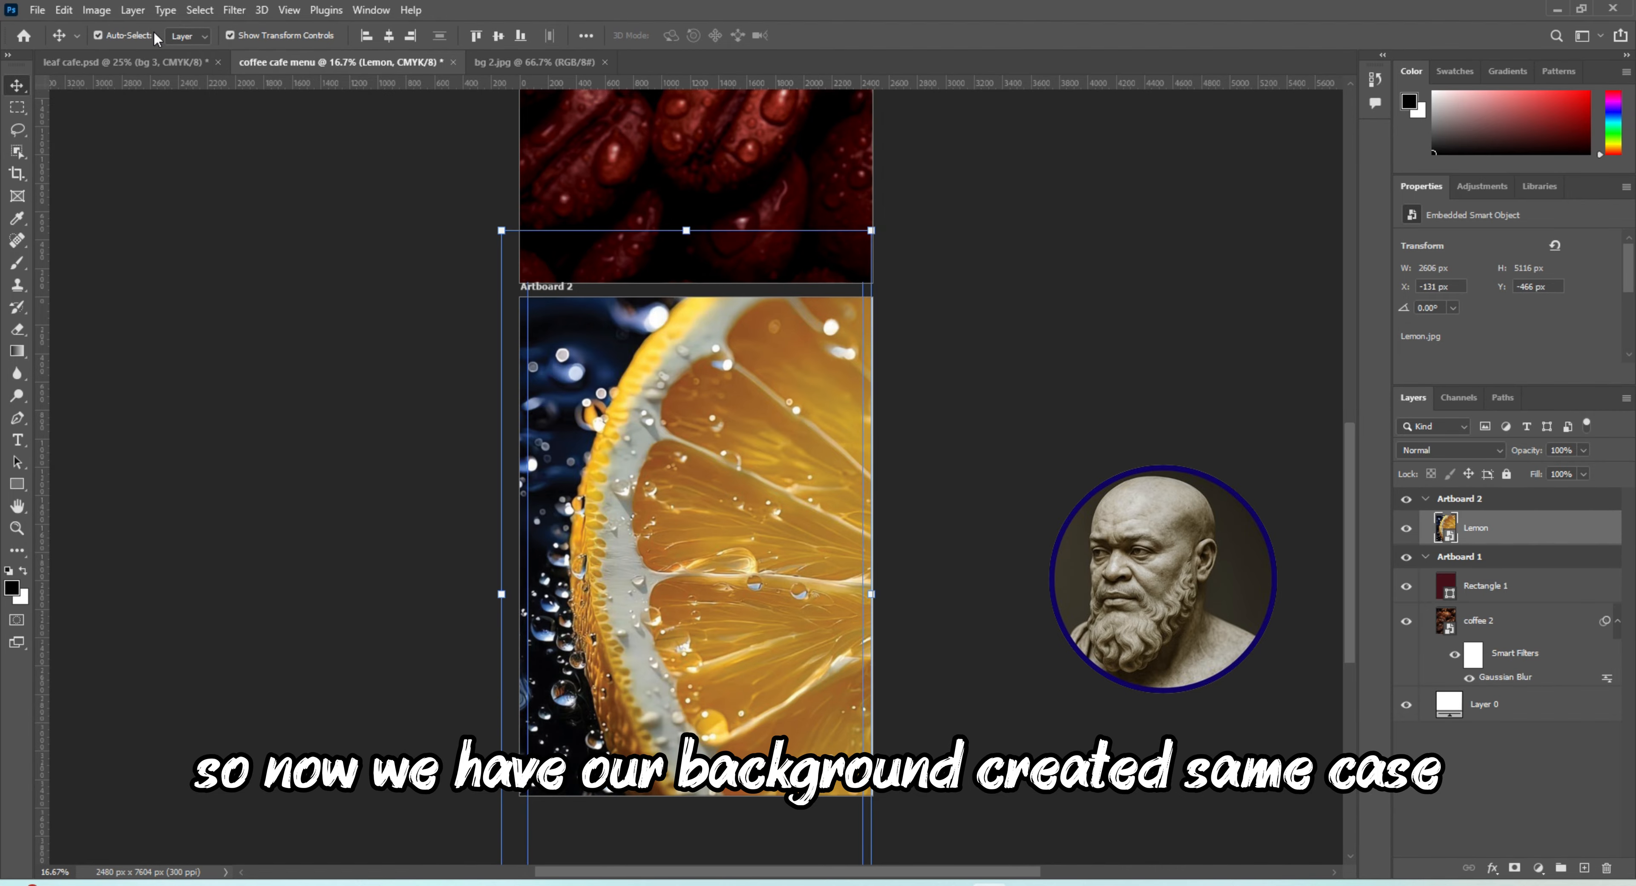
Apply a Gaussian Blur with a radius of 10.0 pixels to the Lemon layer
click(244, 11)
mouse_move(263, 229)
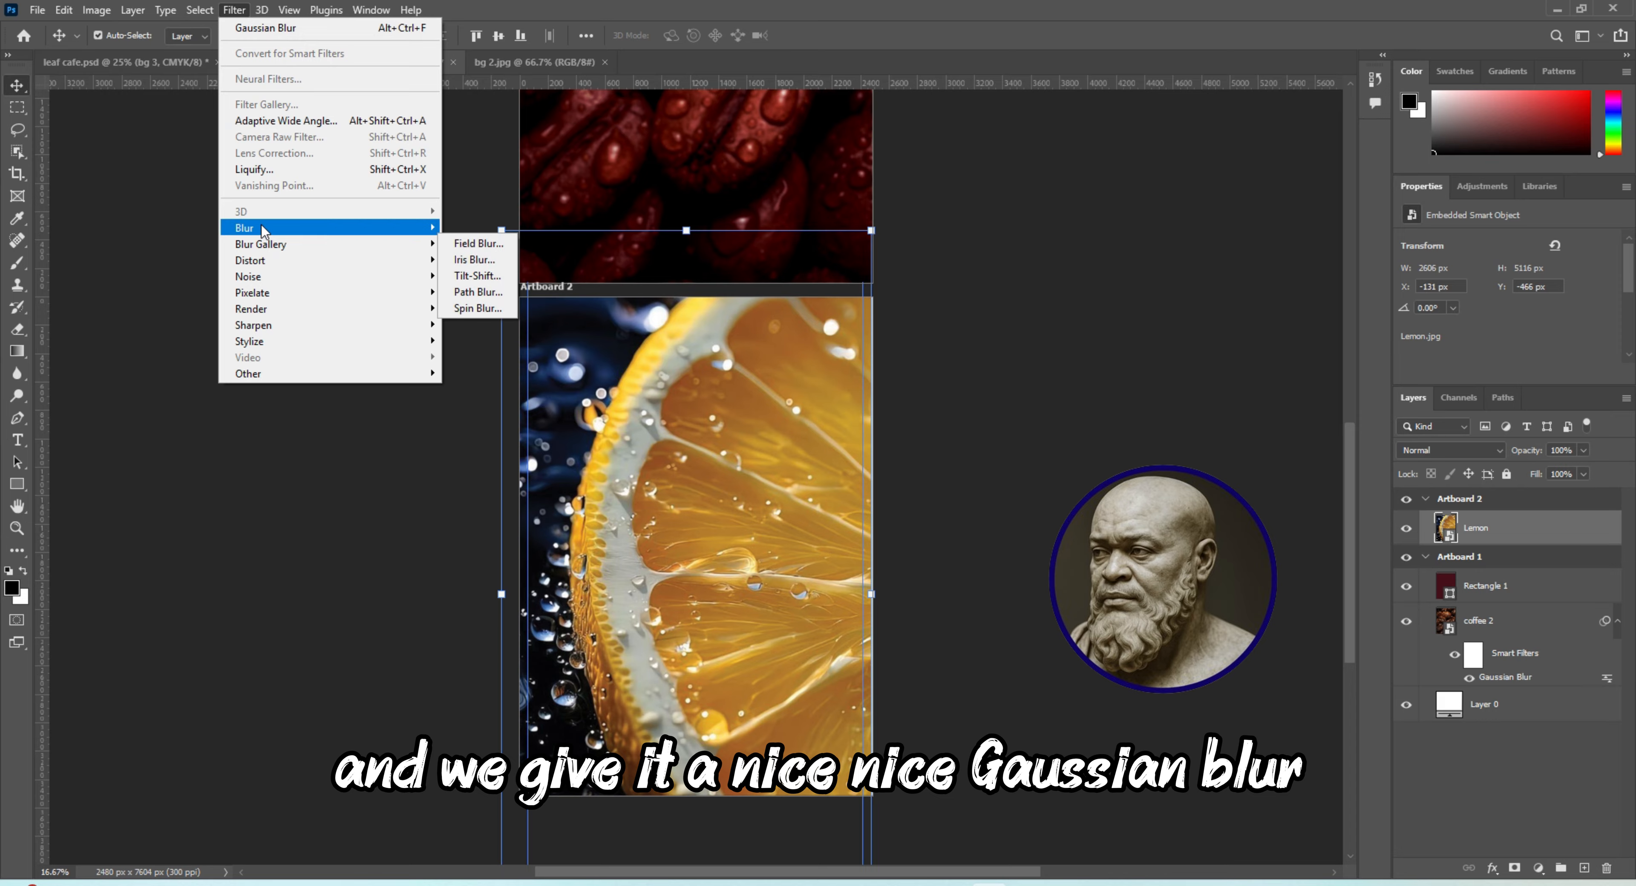
click(492, 295)
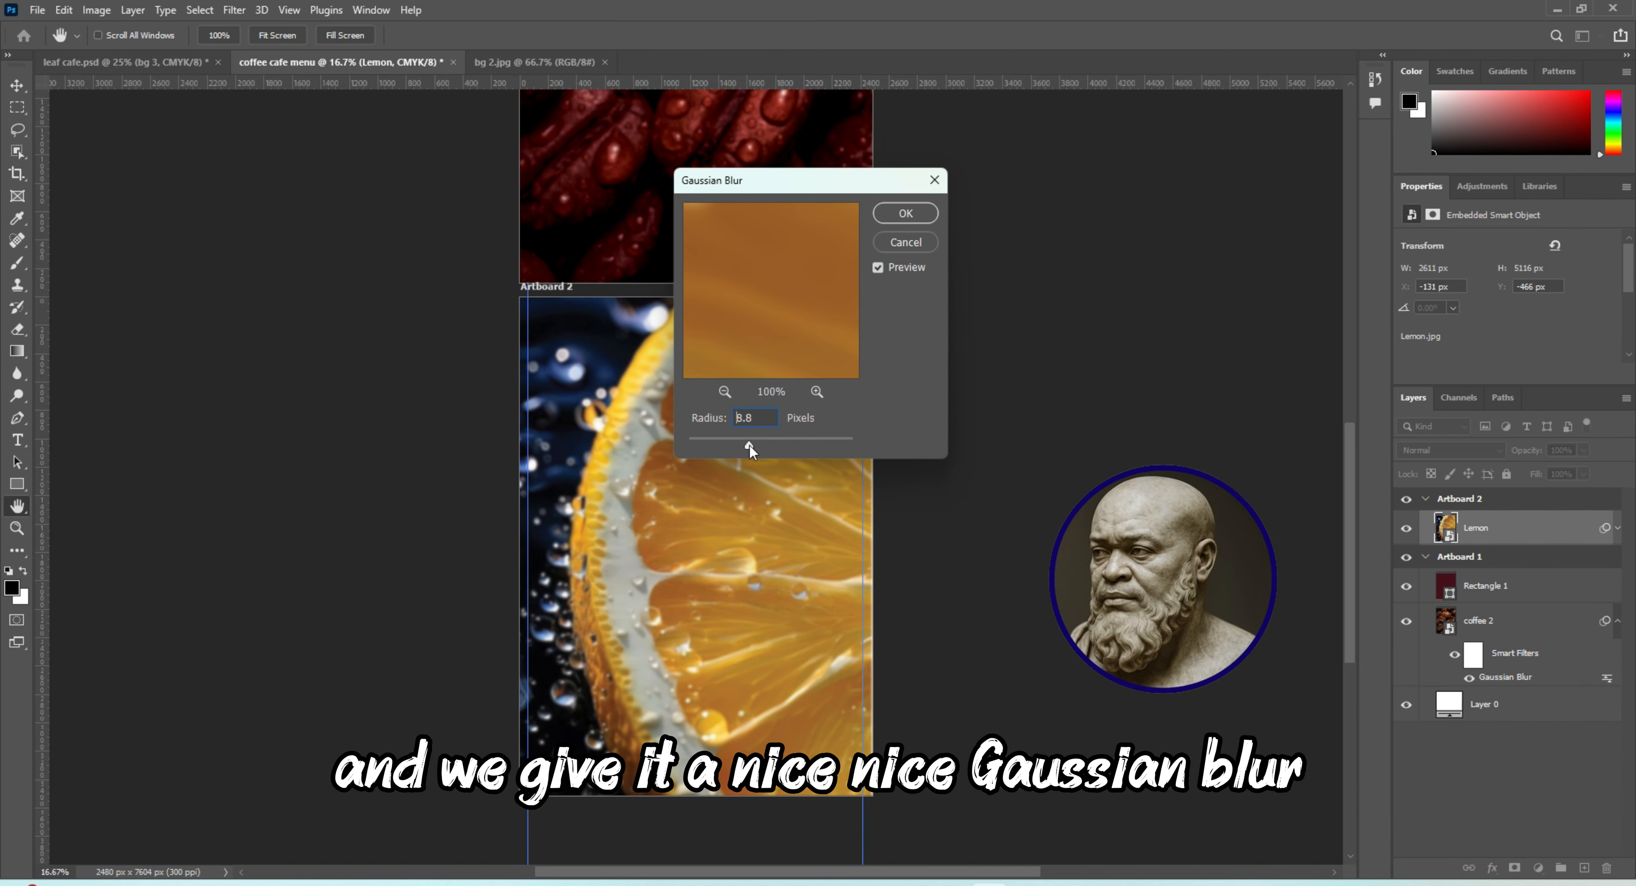
drag(749, 443, 753, 443)
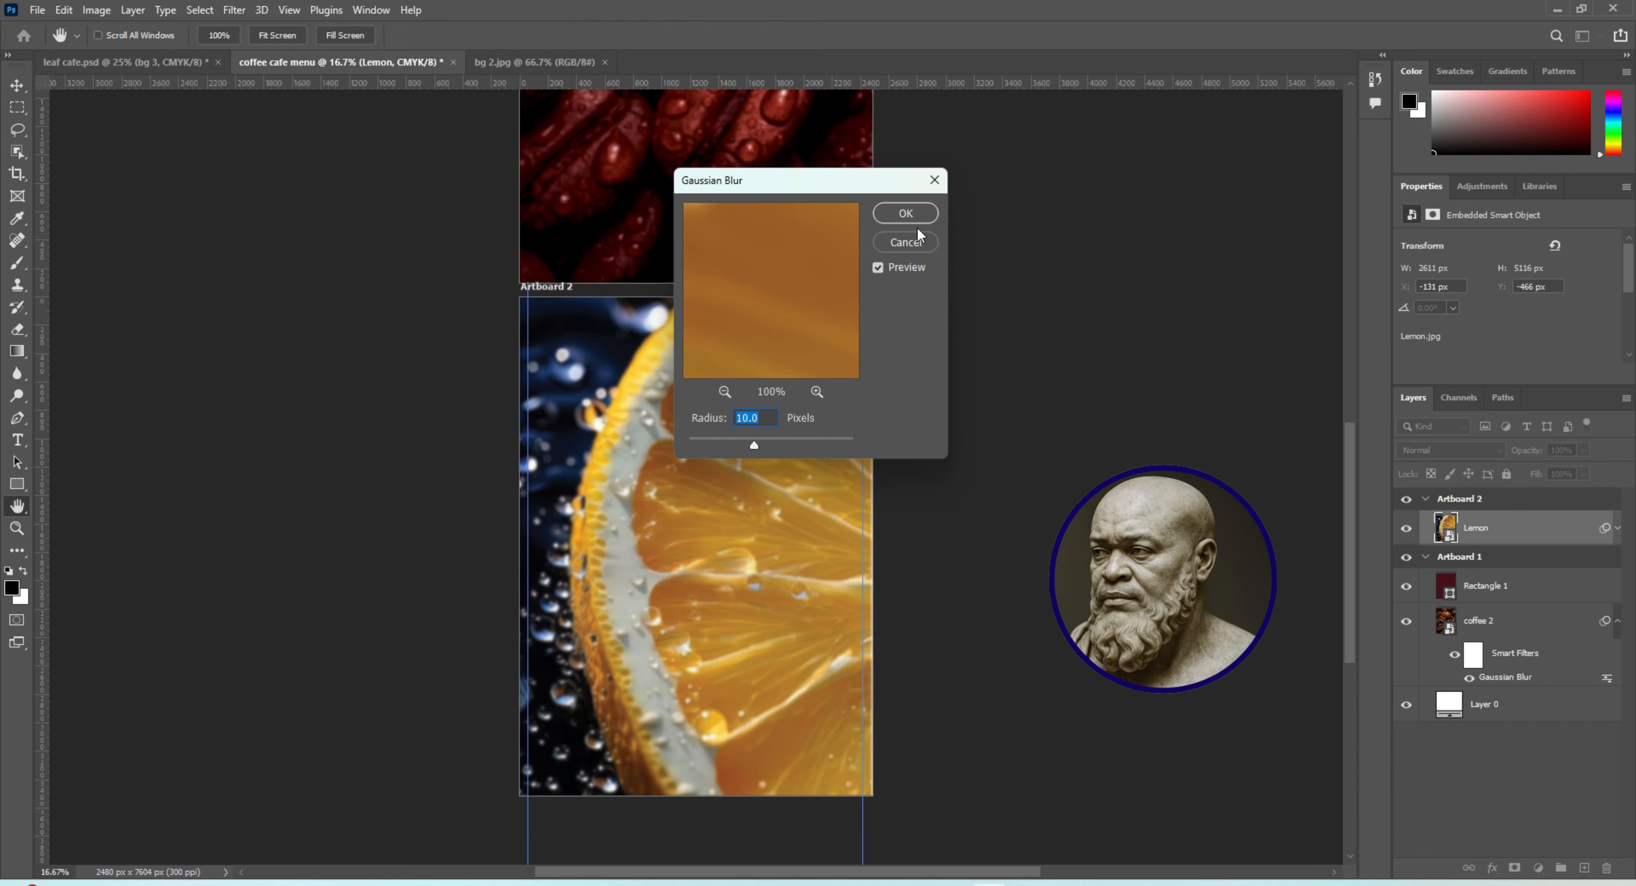
click(906, 213)
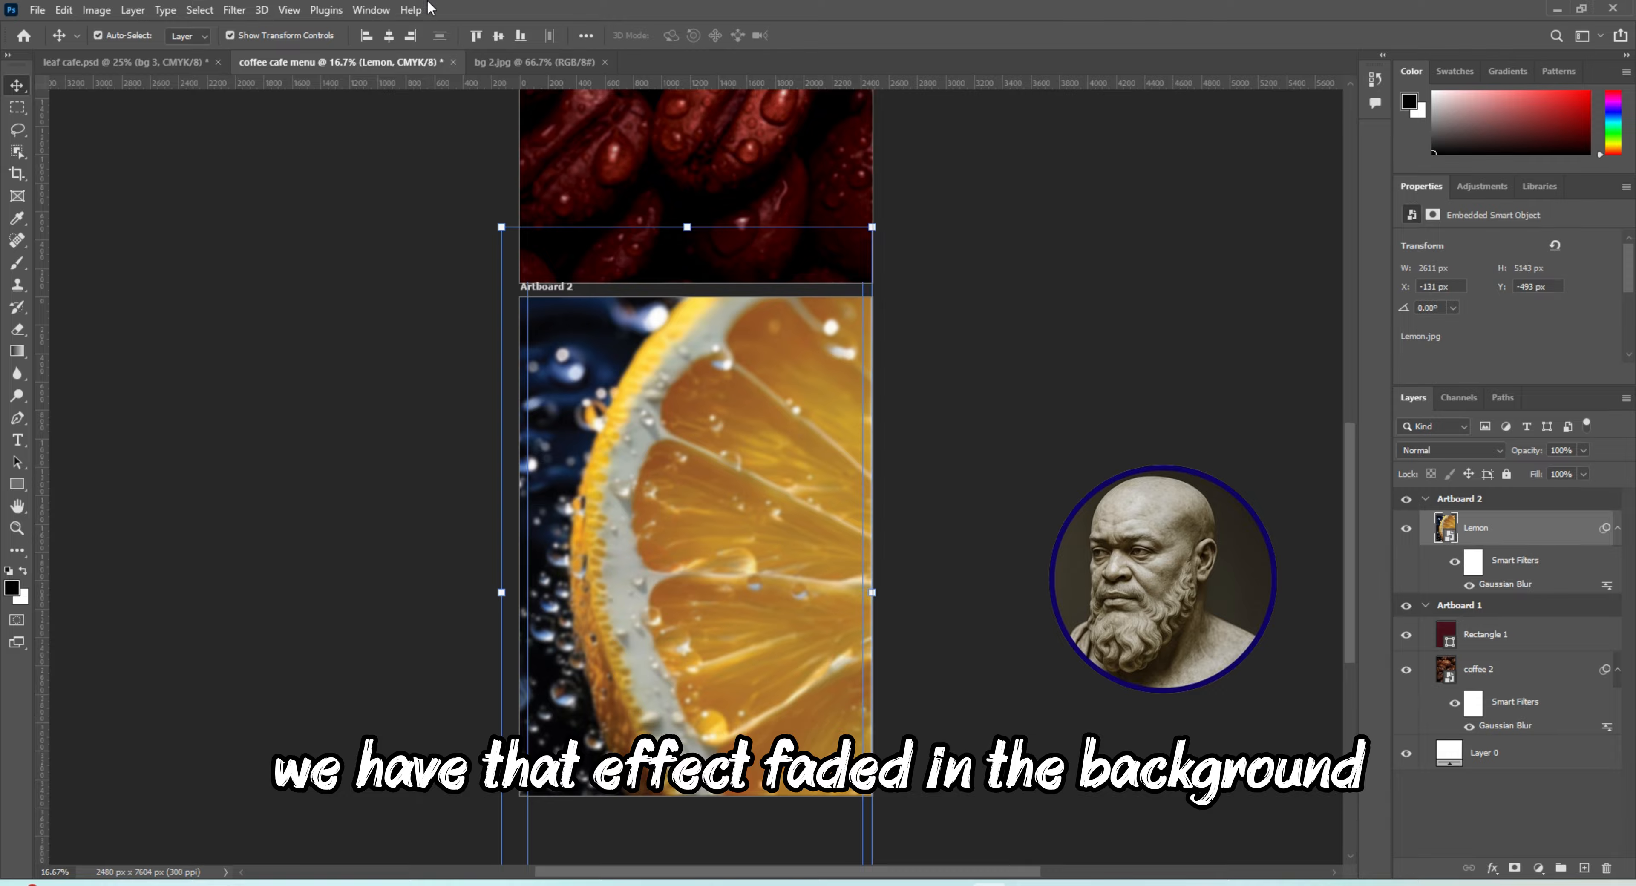
Place the bg 3 image embedded above the Lemon layer and enlarge it to about 2552 × 4410 px, covering Artboard 2
click(37, 10)
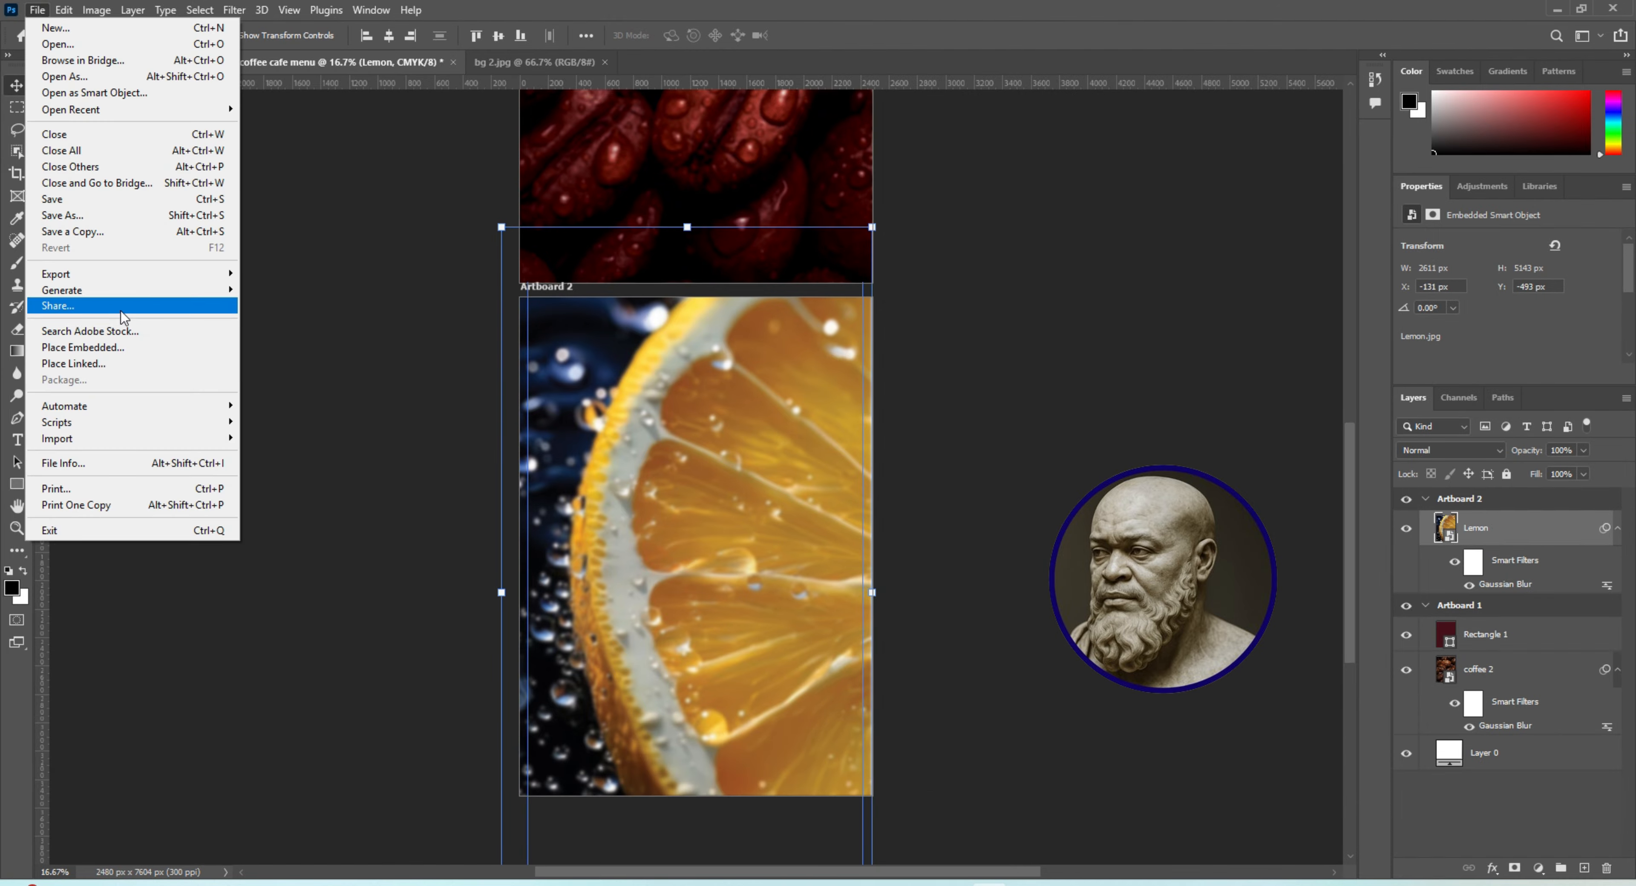
click(101, 347)
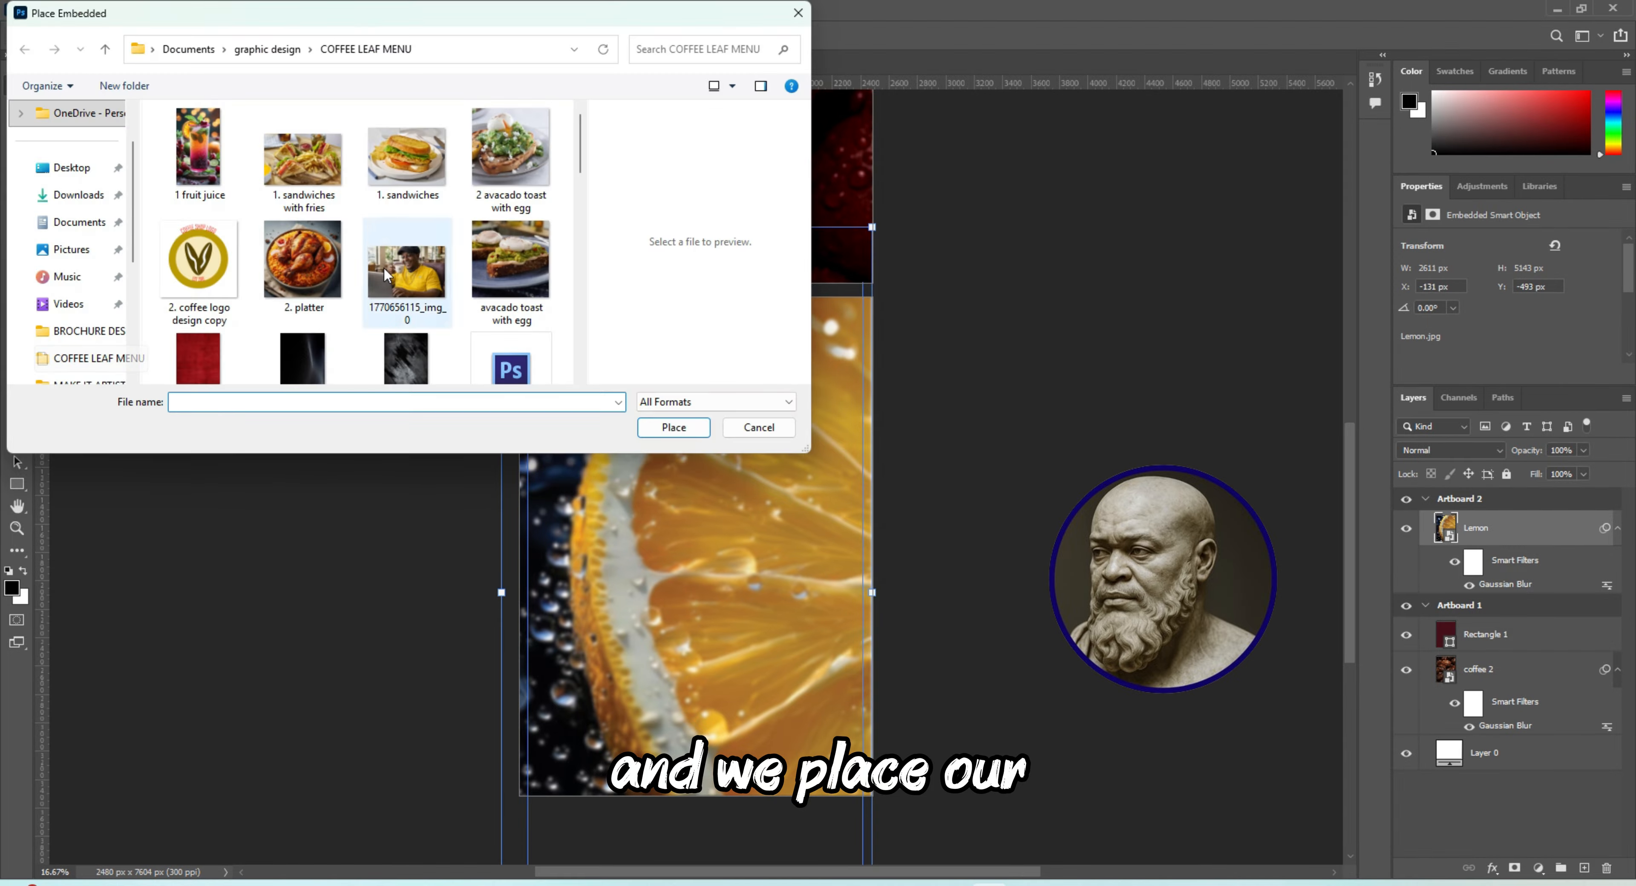
scroll(572, 161, down, 1)
click(293, 284)
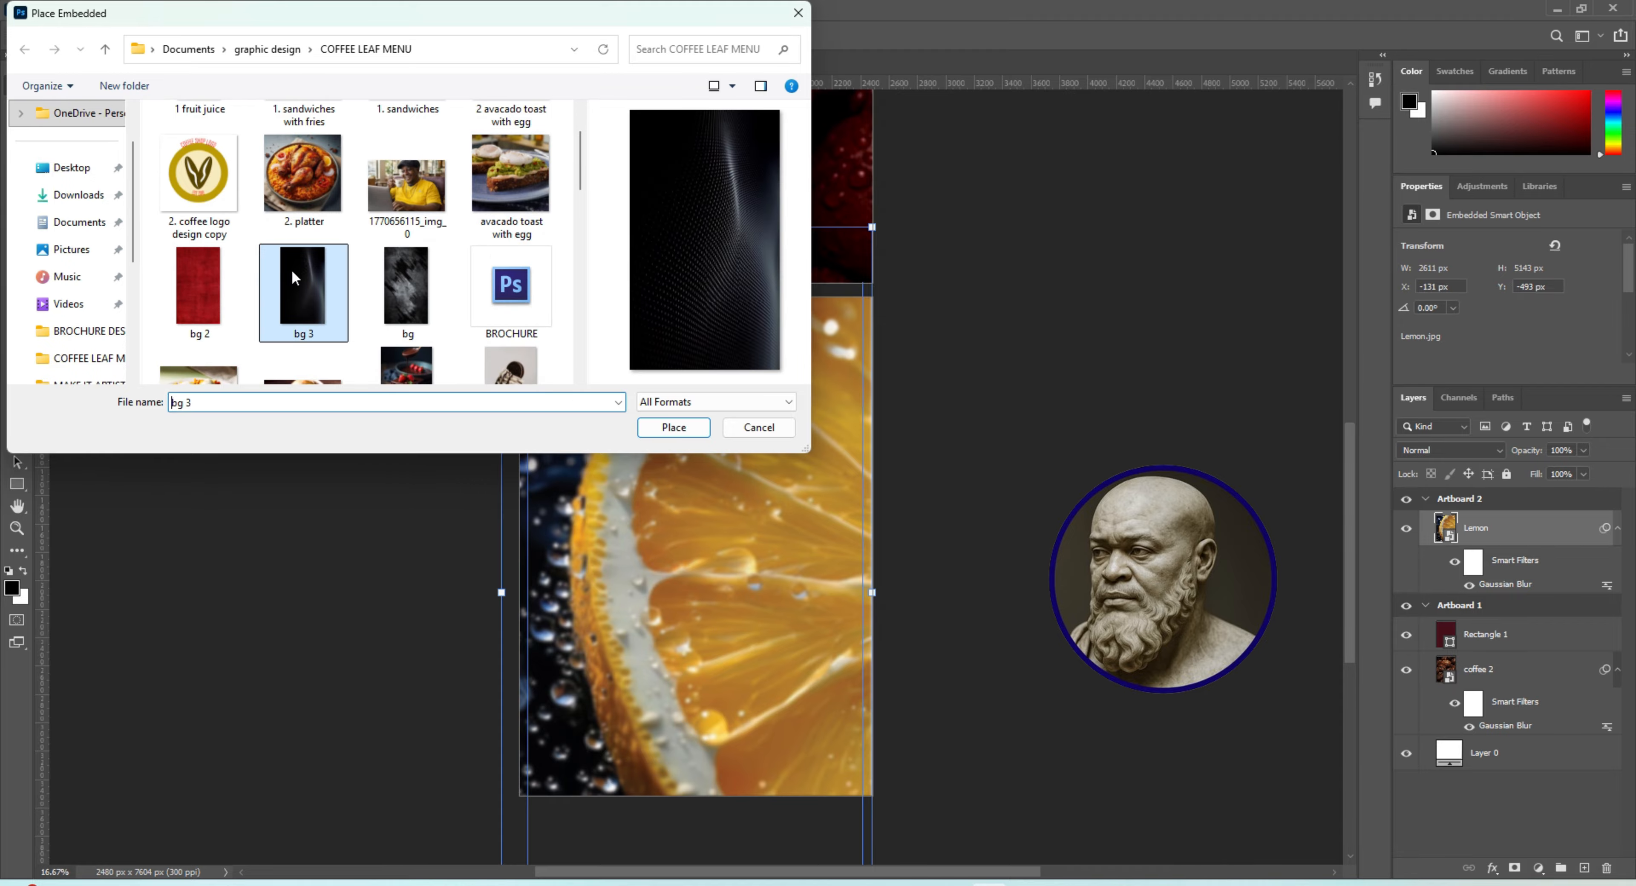
click(642, 430)
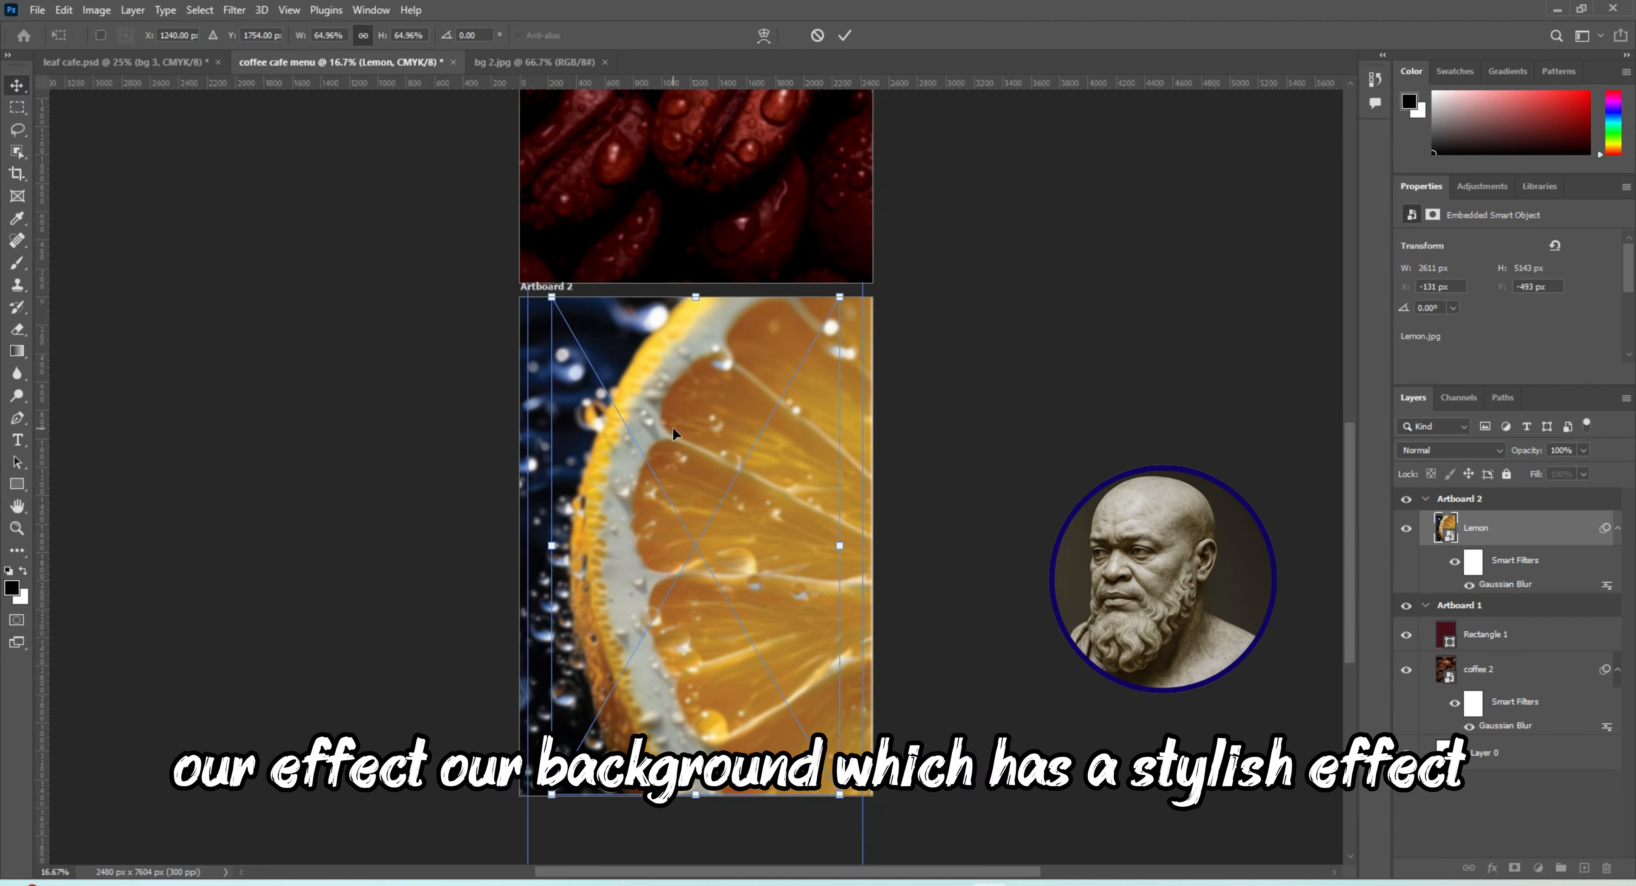
drag(551, 297, 469, 262)
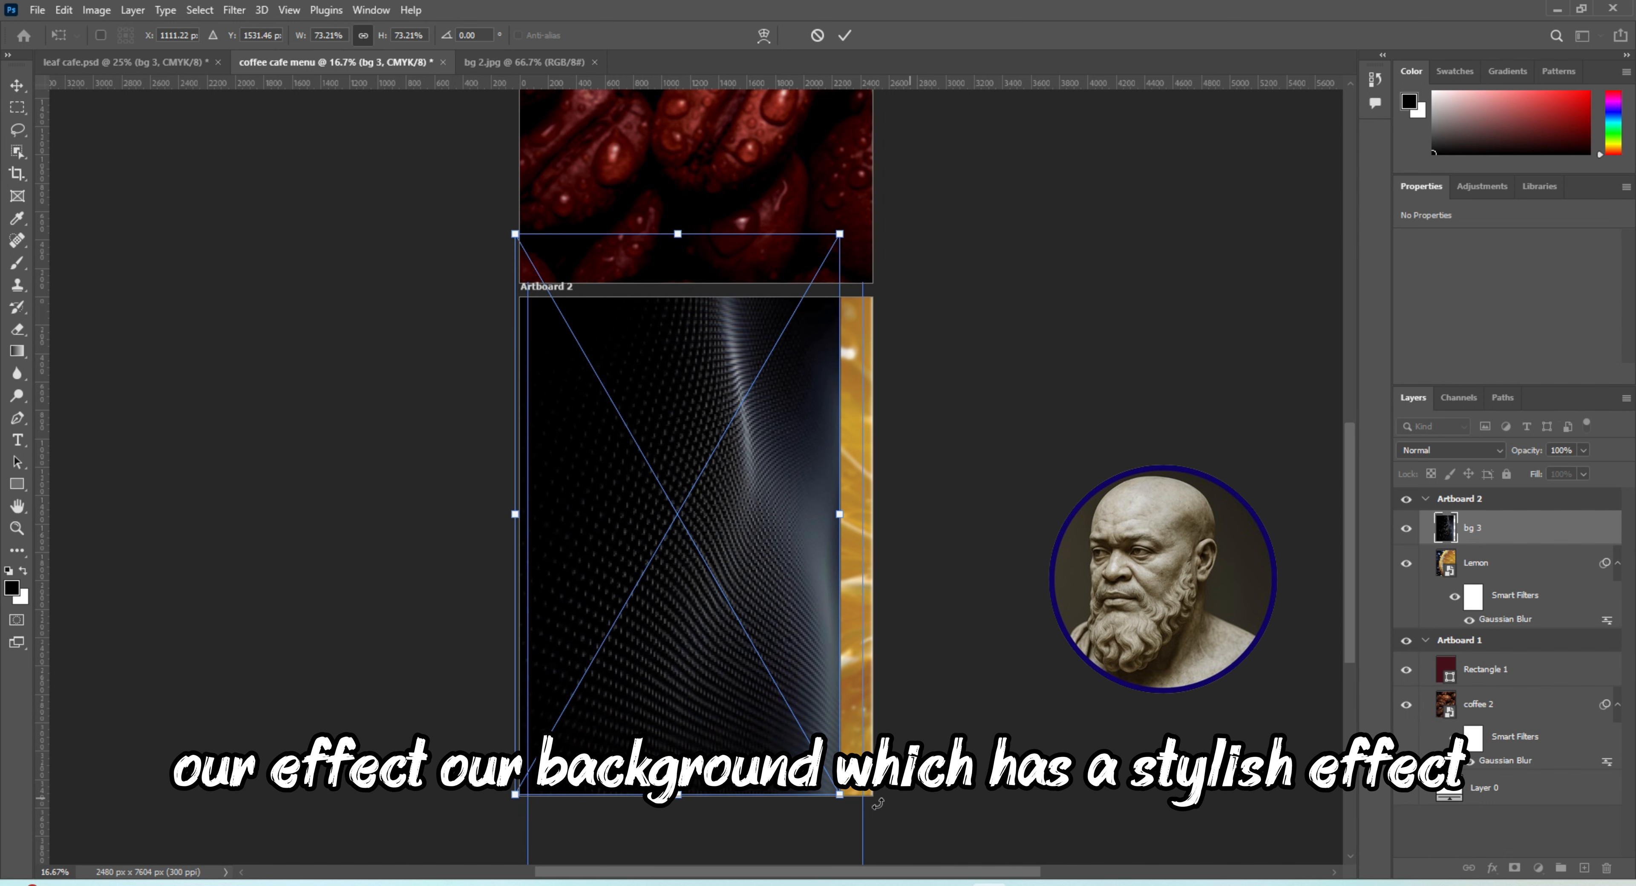
drag(837, 794, 921, 839)
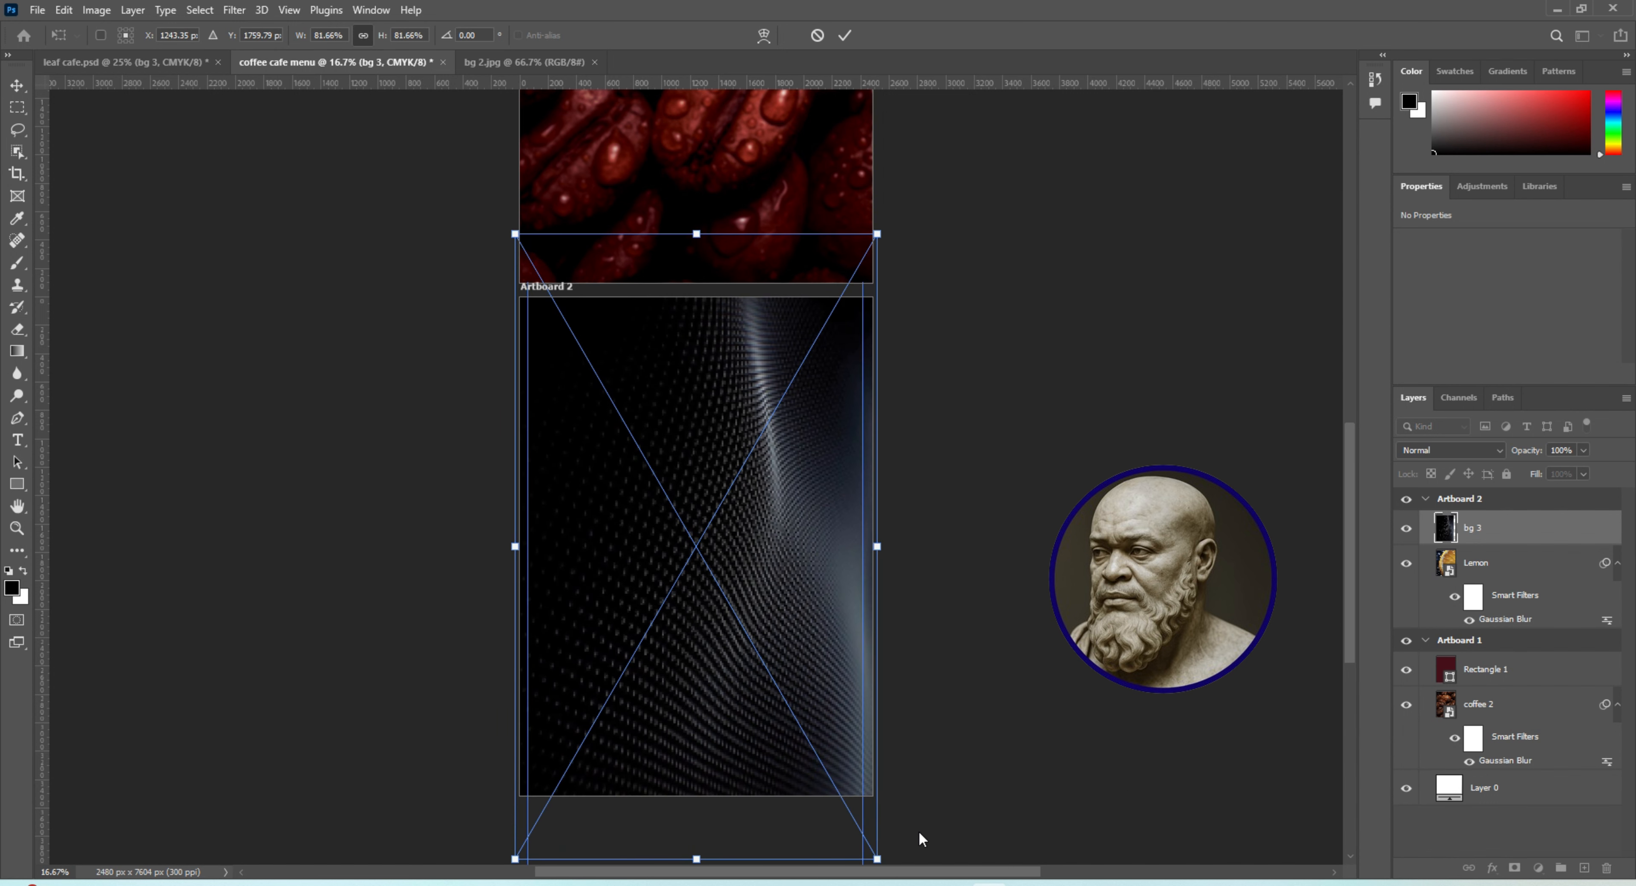
key(Return)
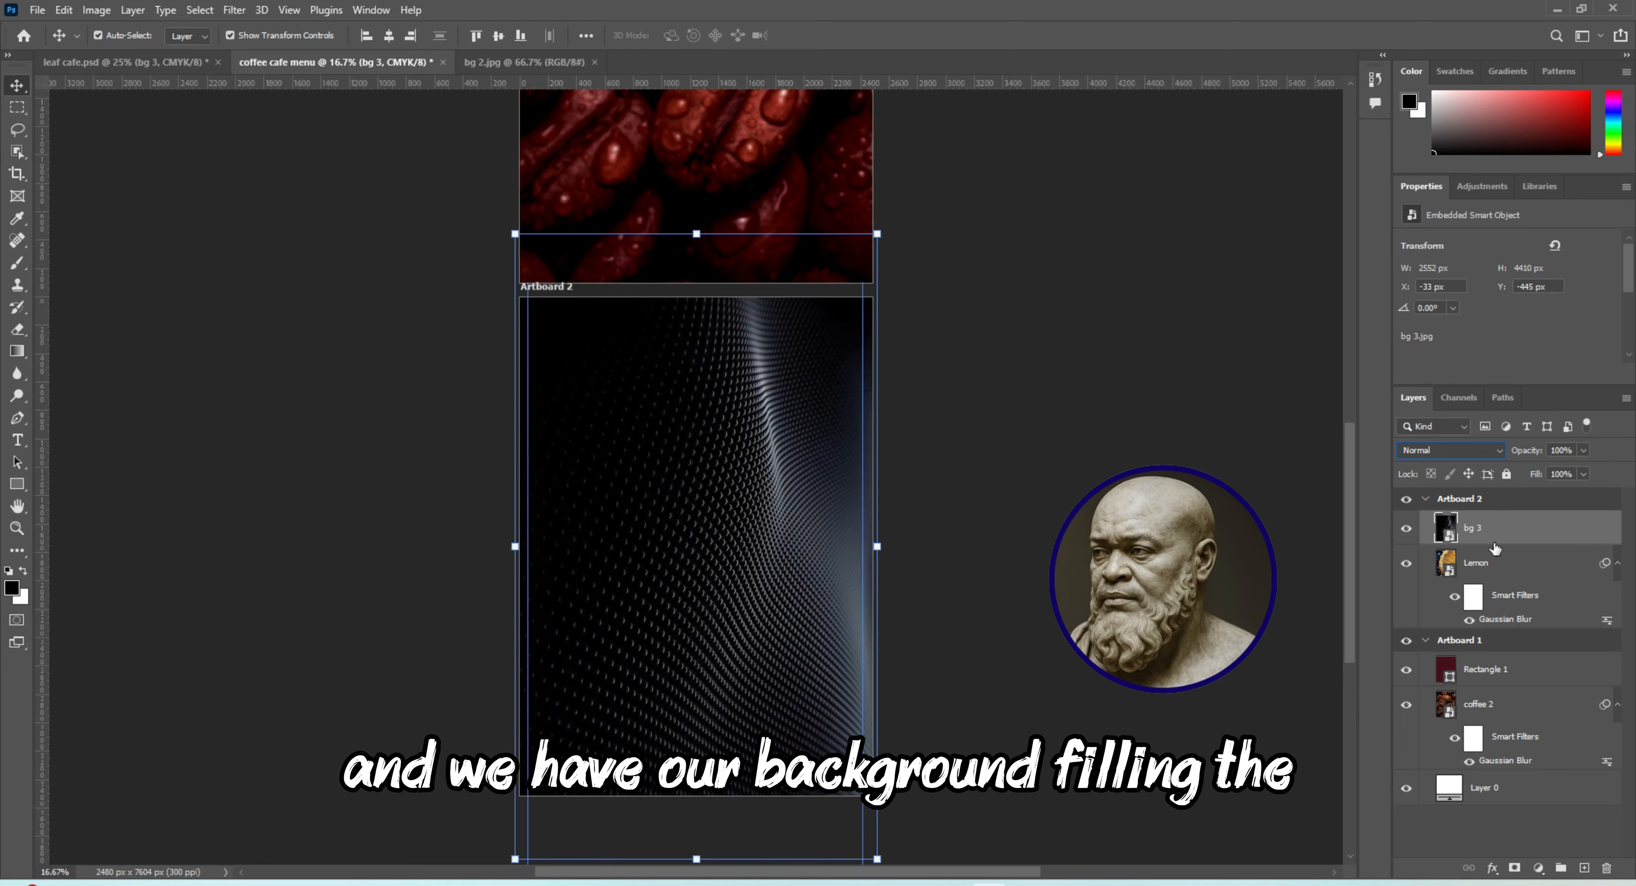
Set the bg 3 layer's blend mode to Hard Light and deselect it
click(1490, 451)
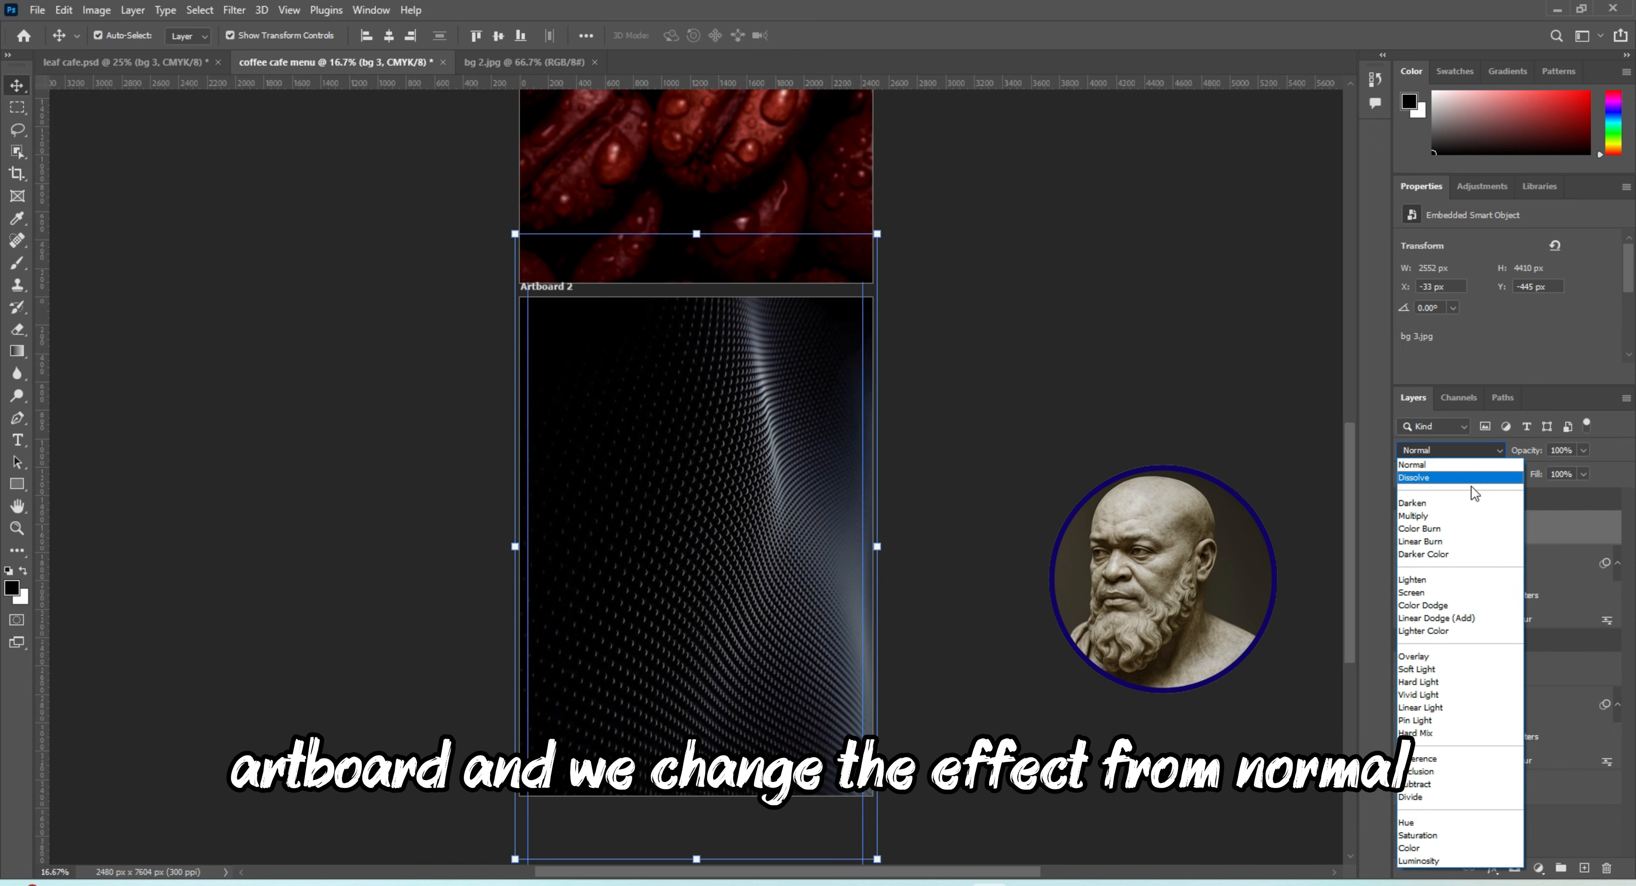
click(1419, 683)
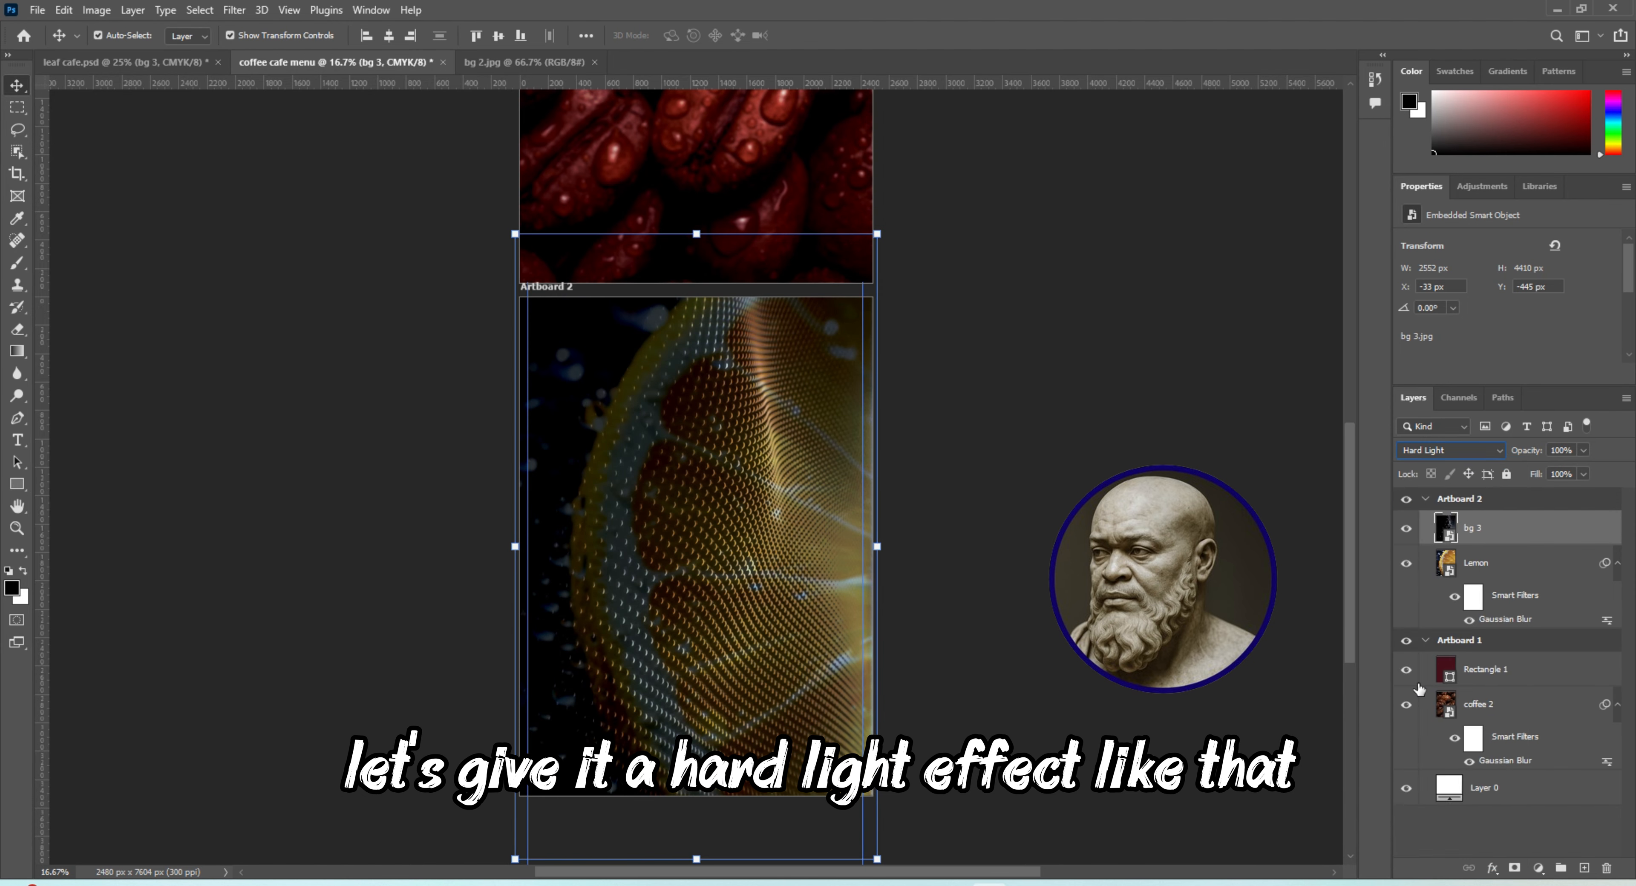
click(1236, 583)
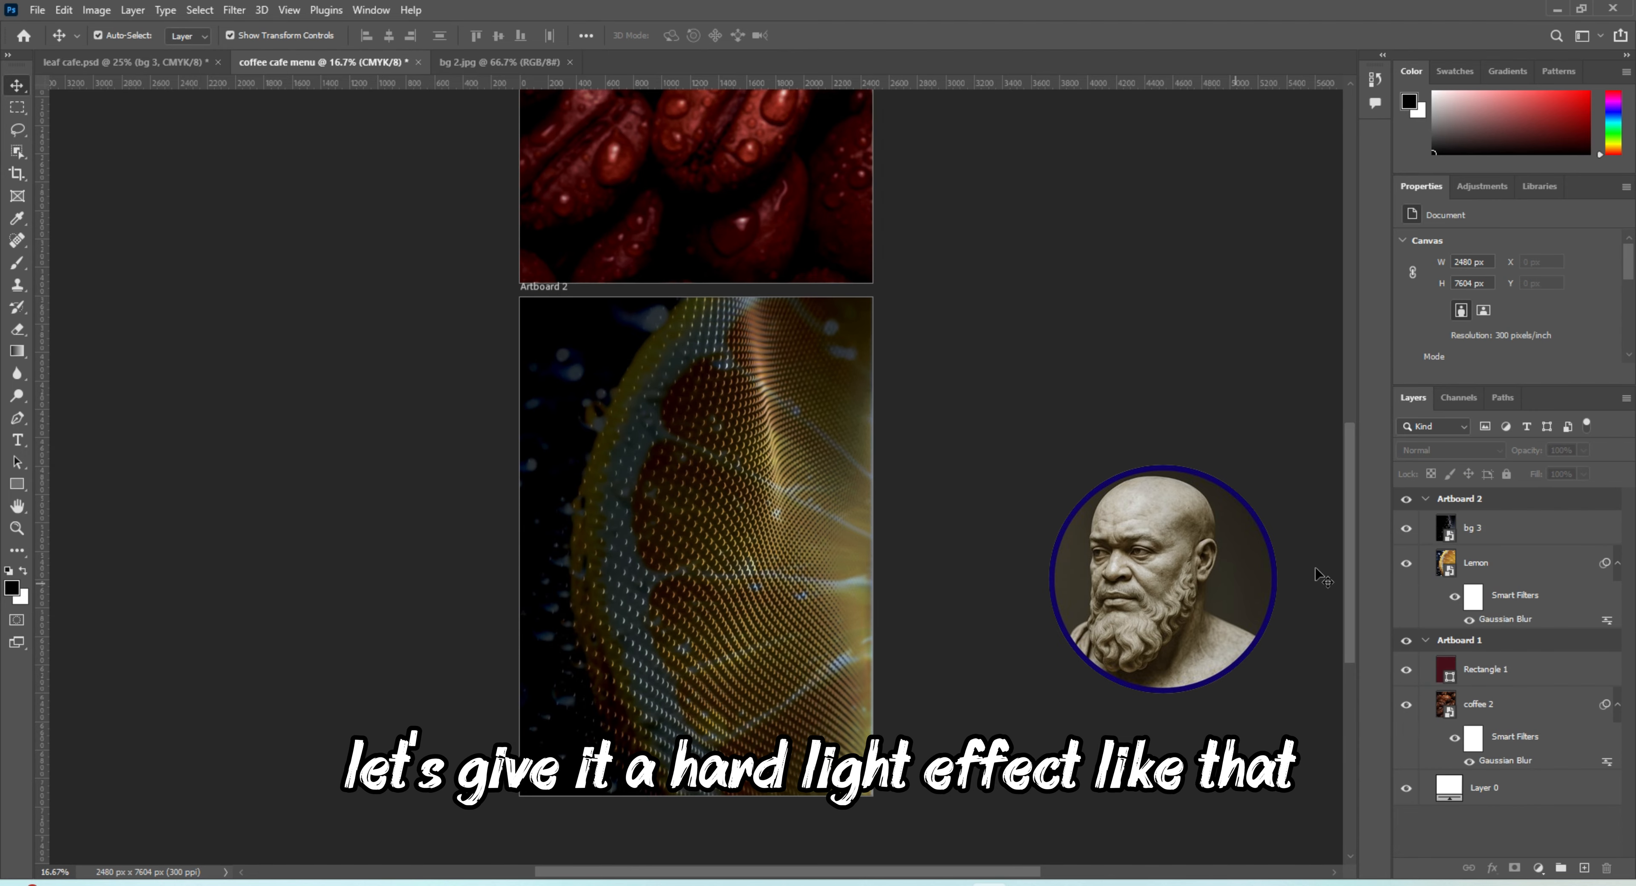
scroll(1341, 528, up, 5)
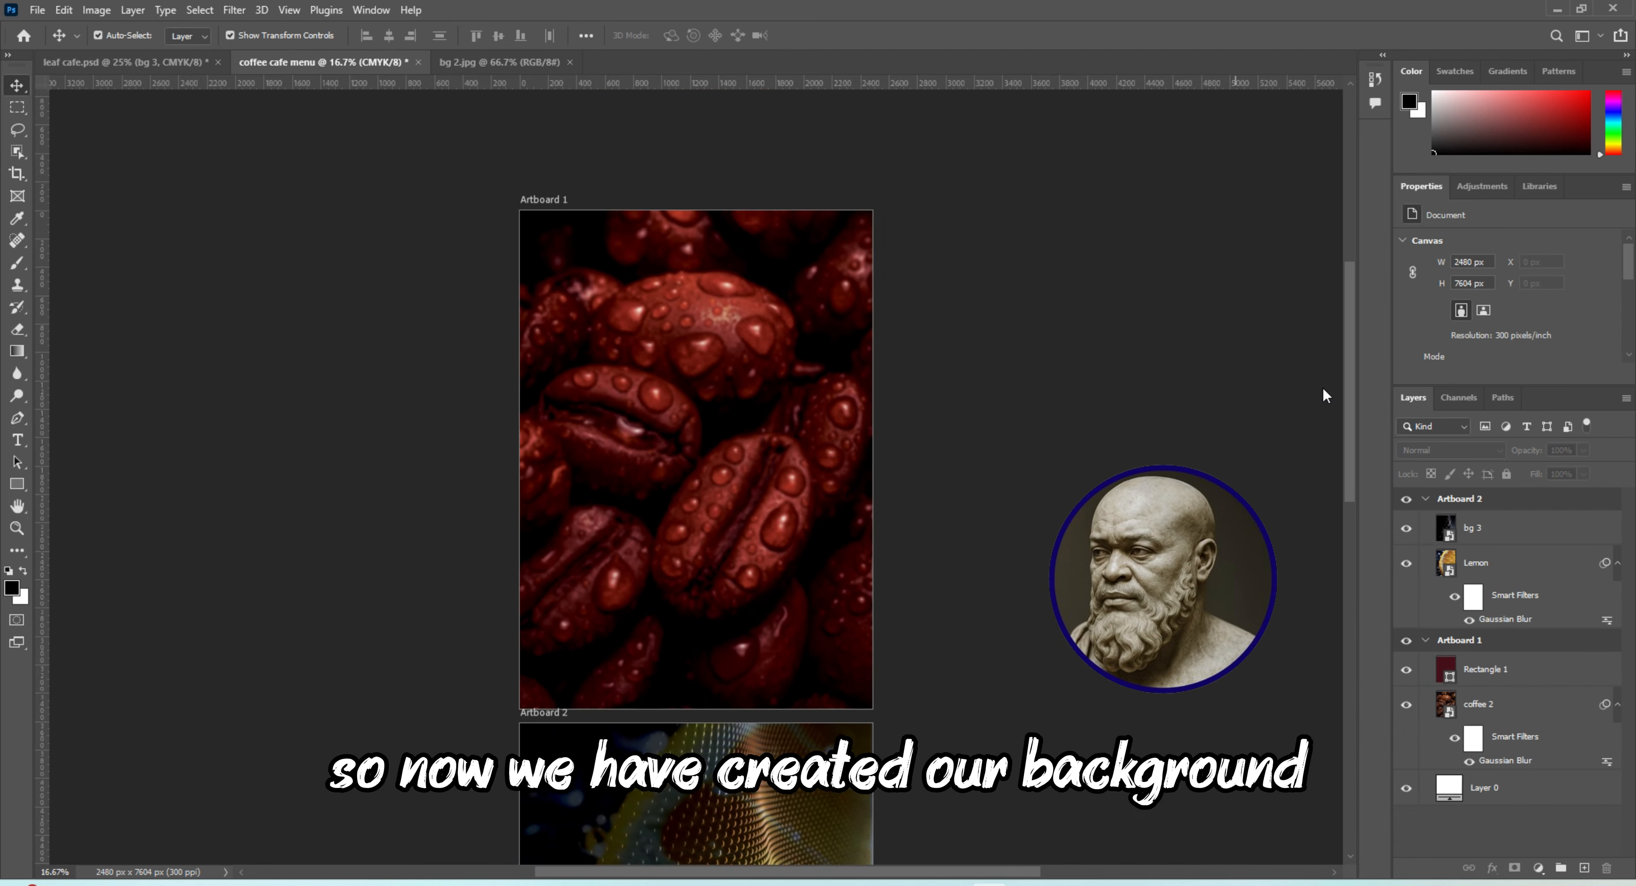
scroll(1324, 406, down, 4)
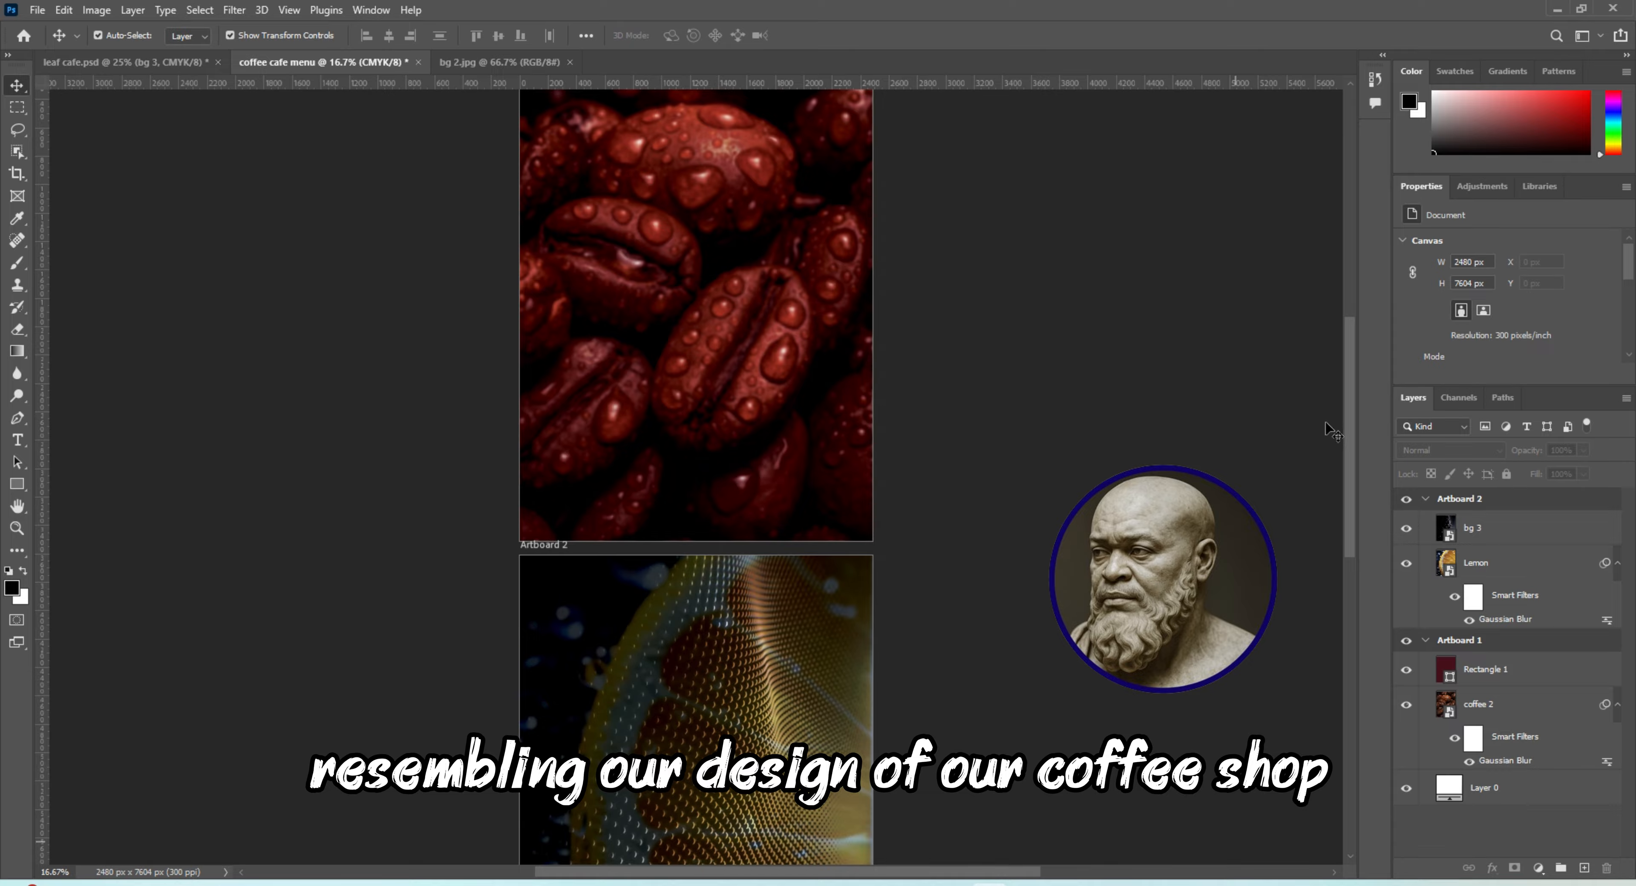
scroll(1346, 417, up, 5)
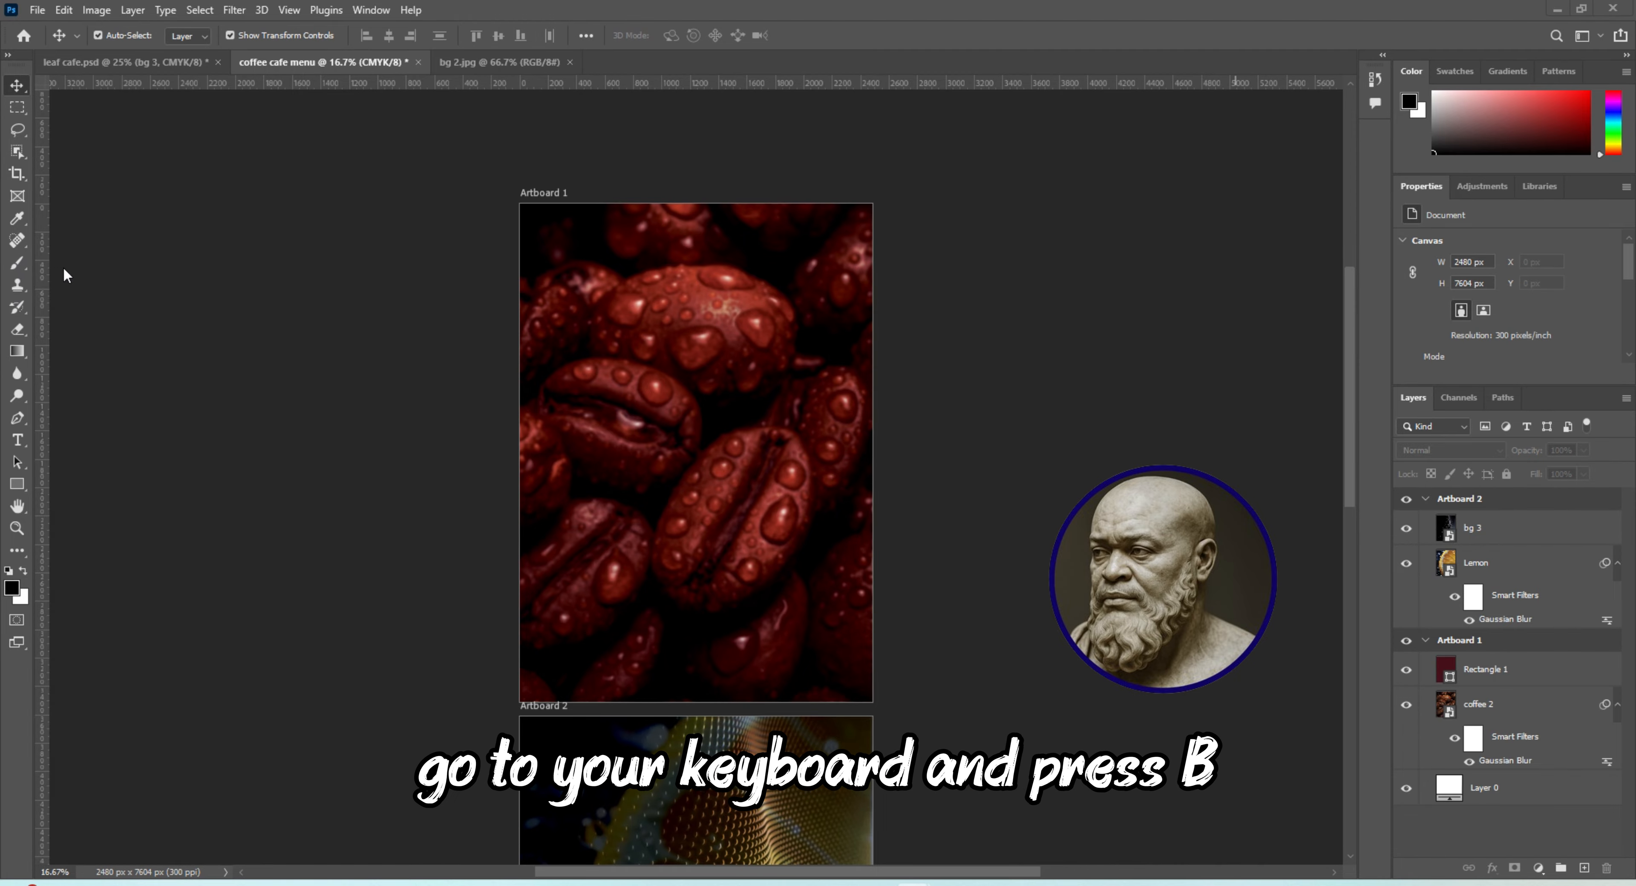
Choose the Kyle's Ultimate Pastel Palooza brush from the Dry Media Brushes and set its size to 460 px
key(b)
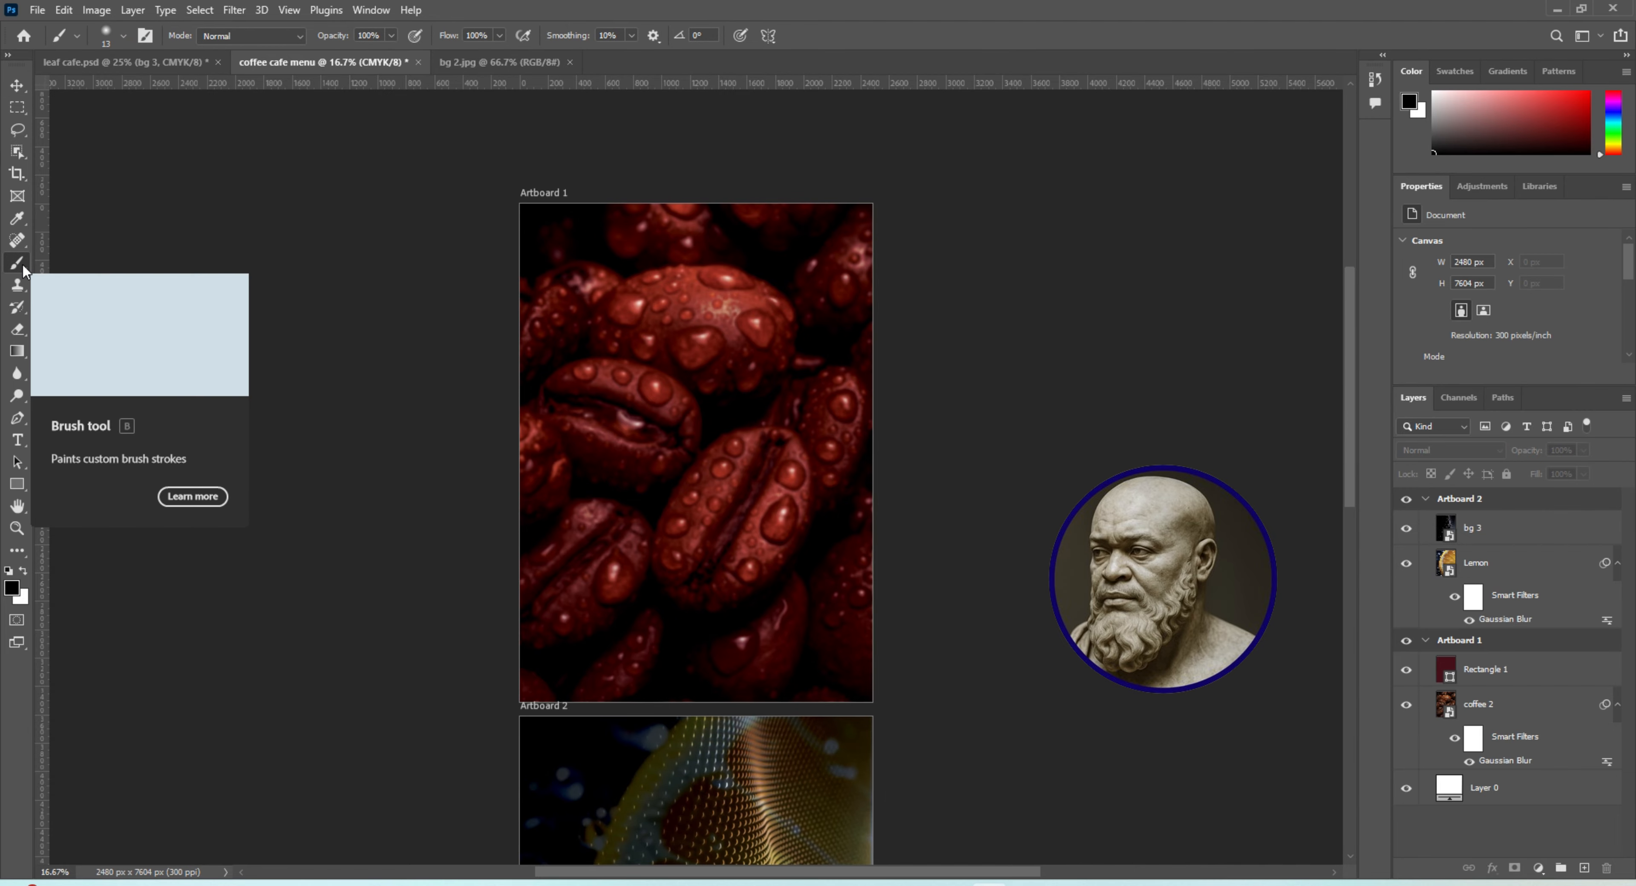
click(125, 37)
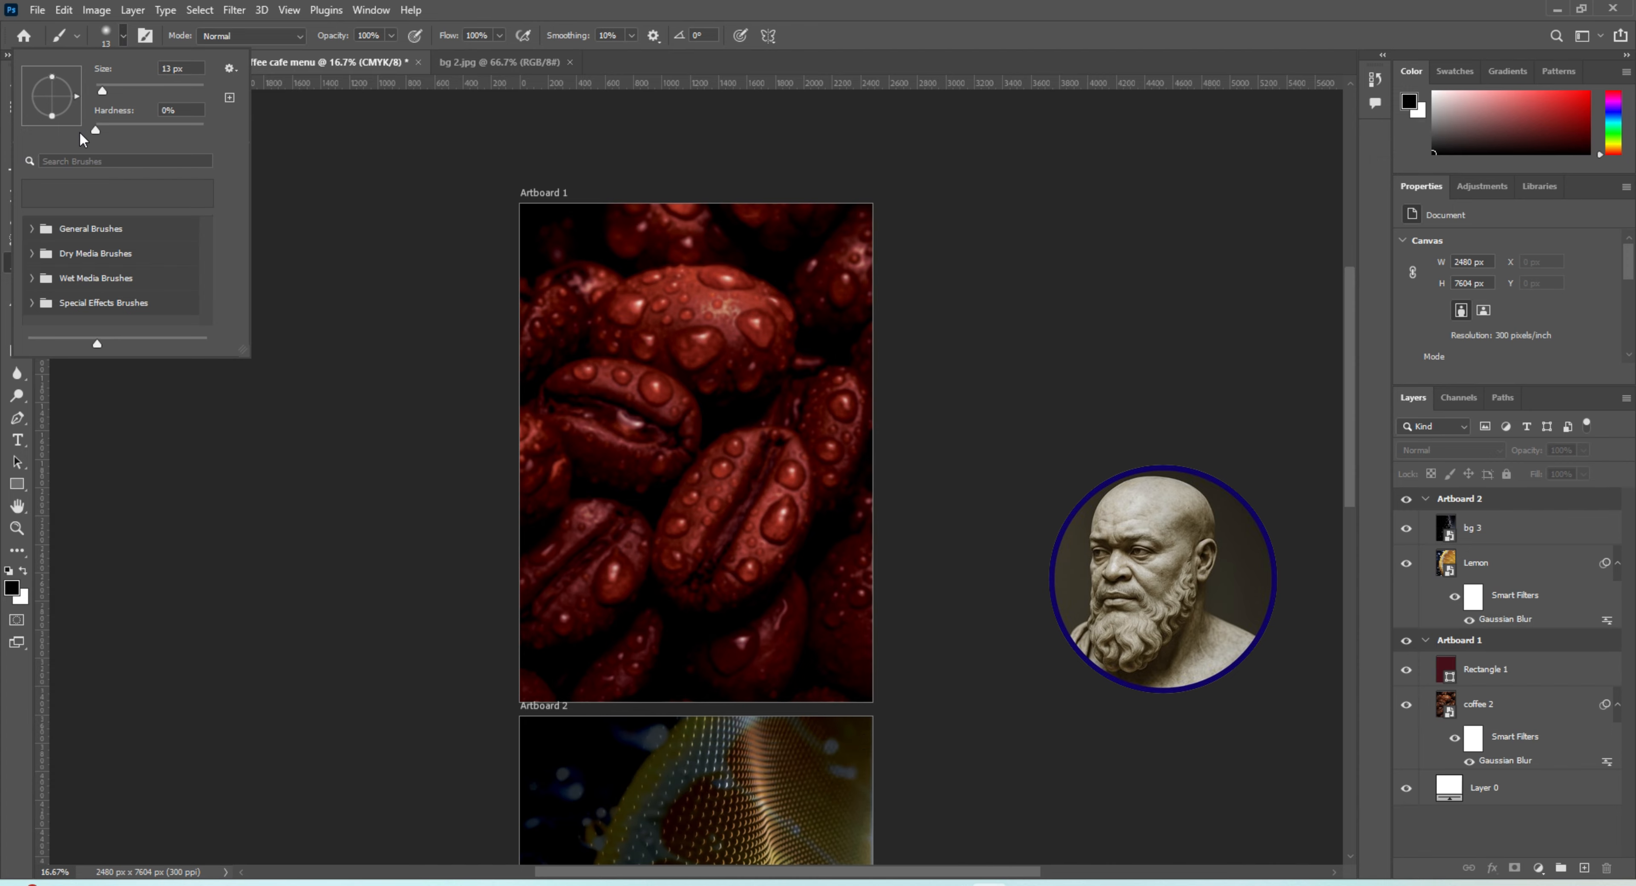
click(145, 35)
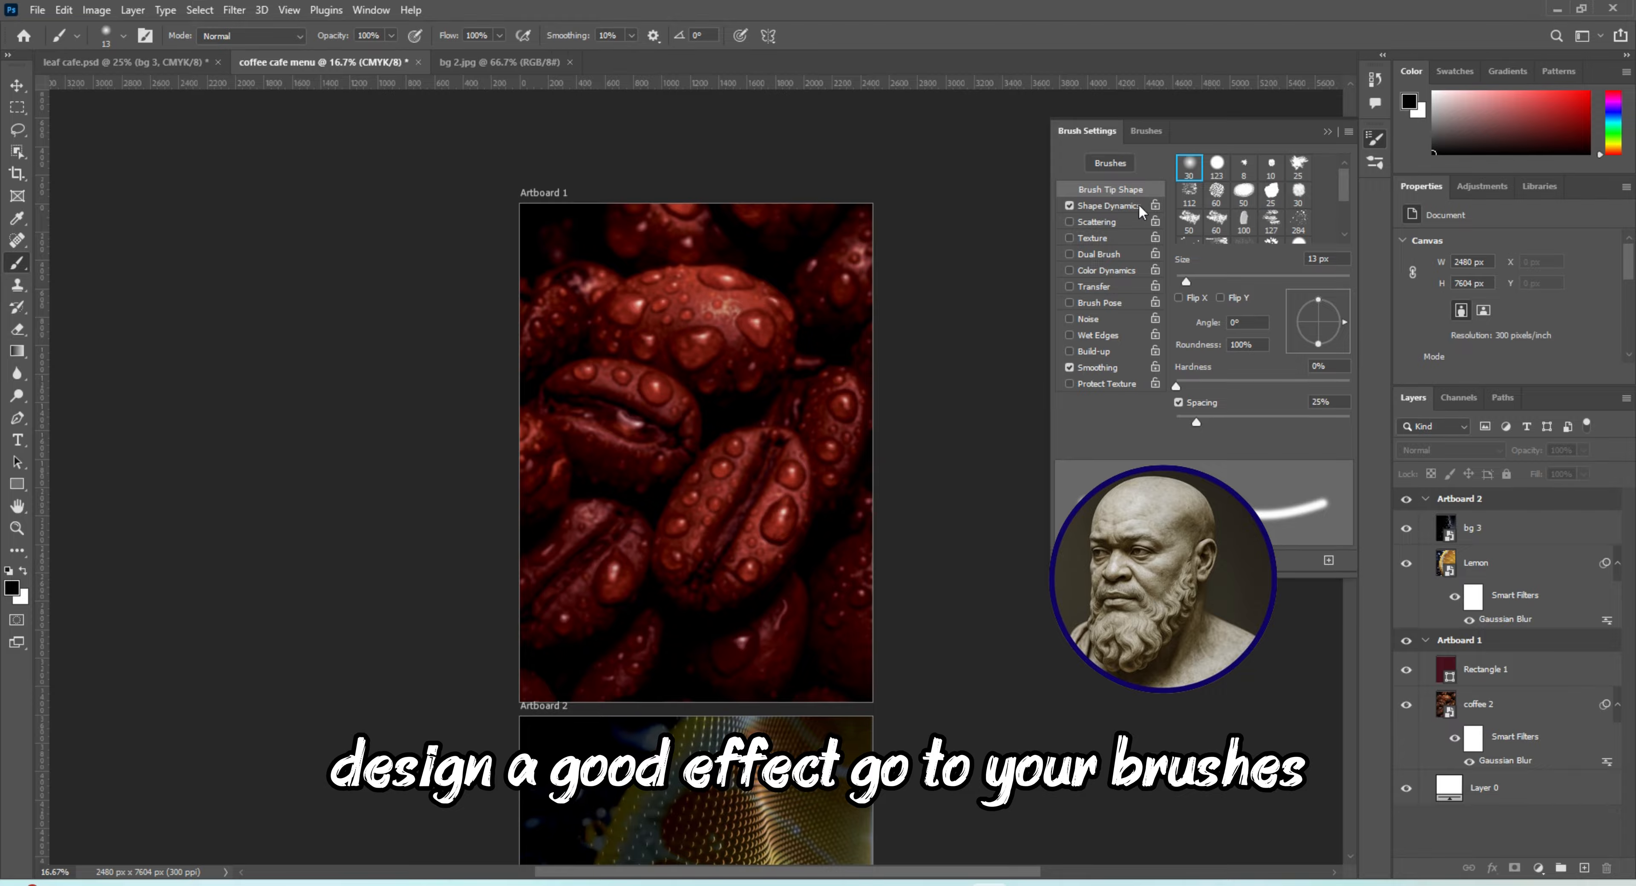
click(1147, 130)
click(1107, 284)
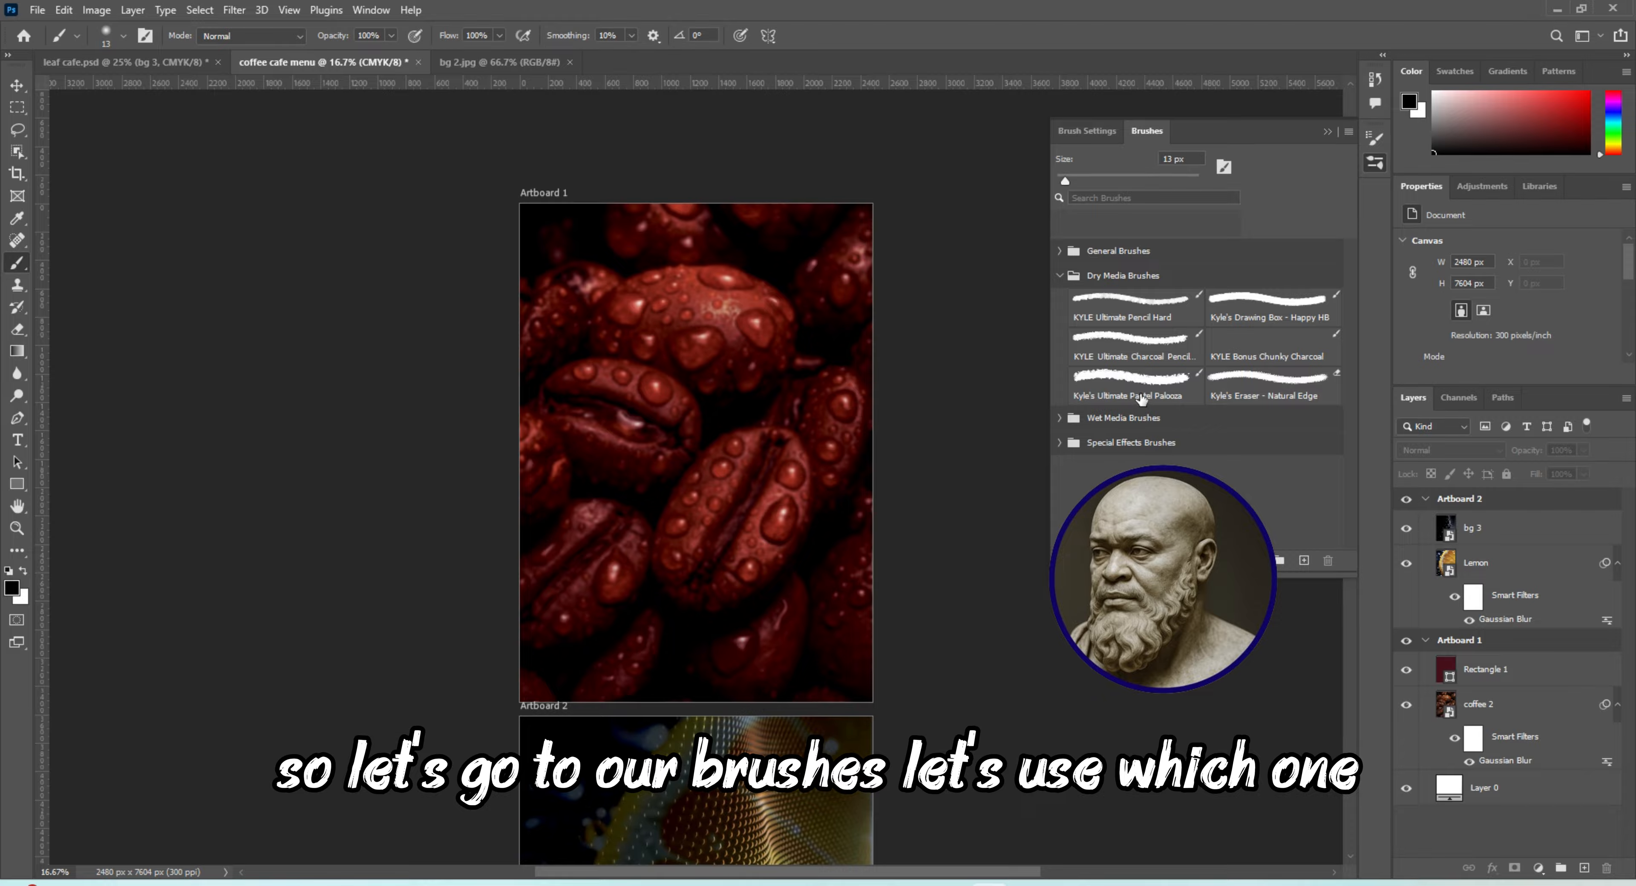
click(1122, 377)
drag(1097, 184, 1109, 184)
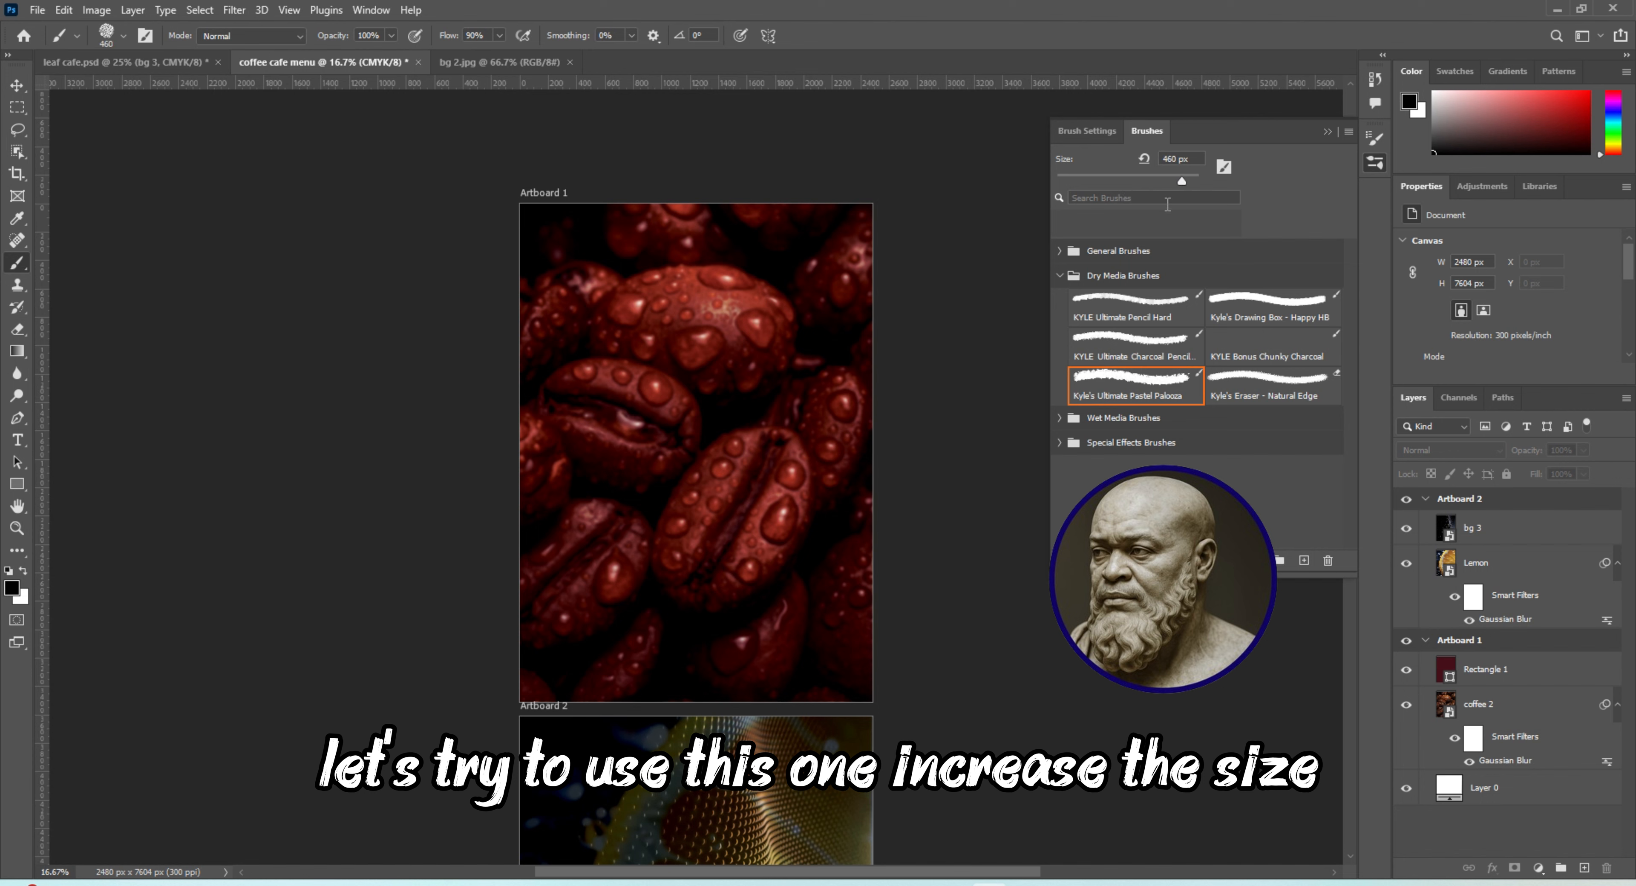
Create a new empty layer above Rectangle 1 in Artboard 1
click(1516, 647)
click(1507, 687)
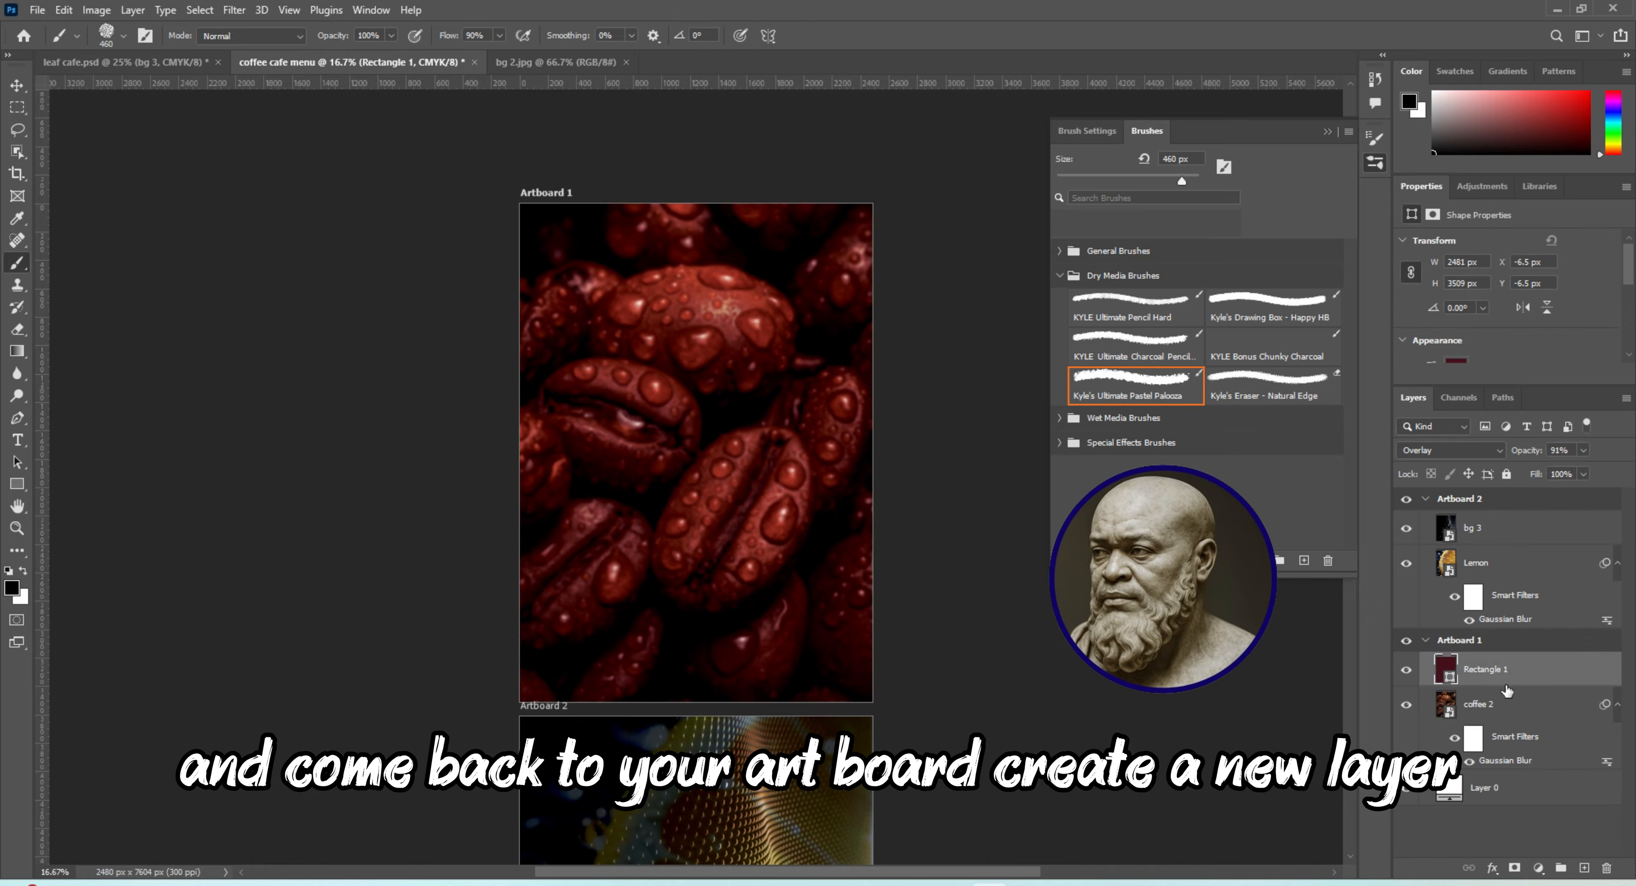
click(1584, 867)
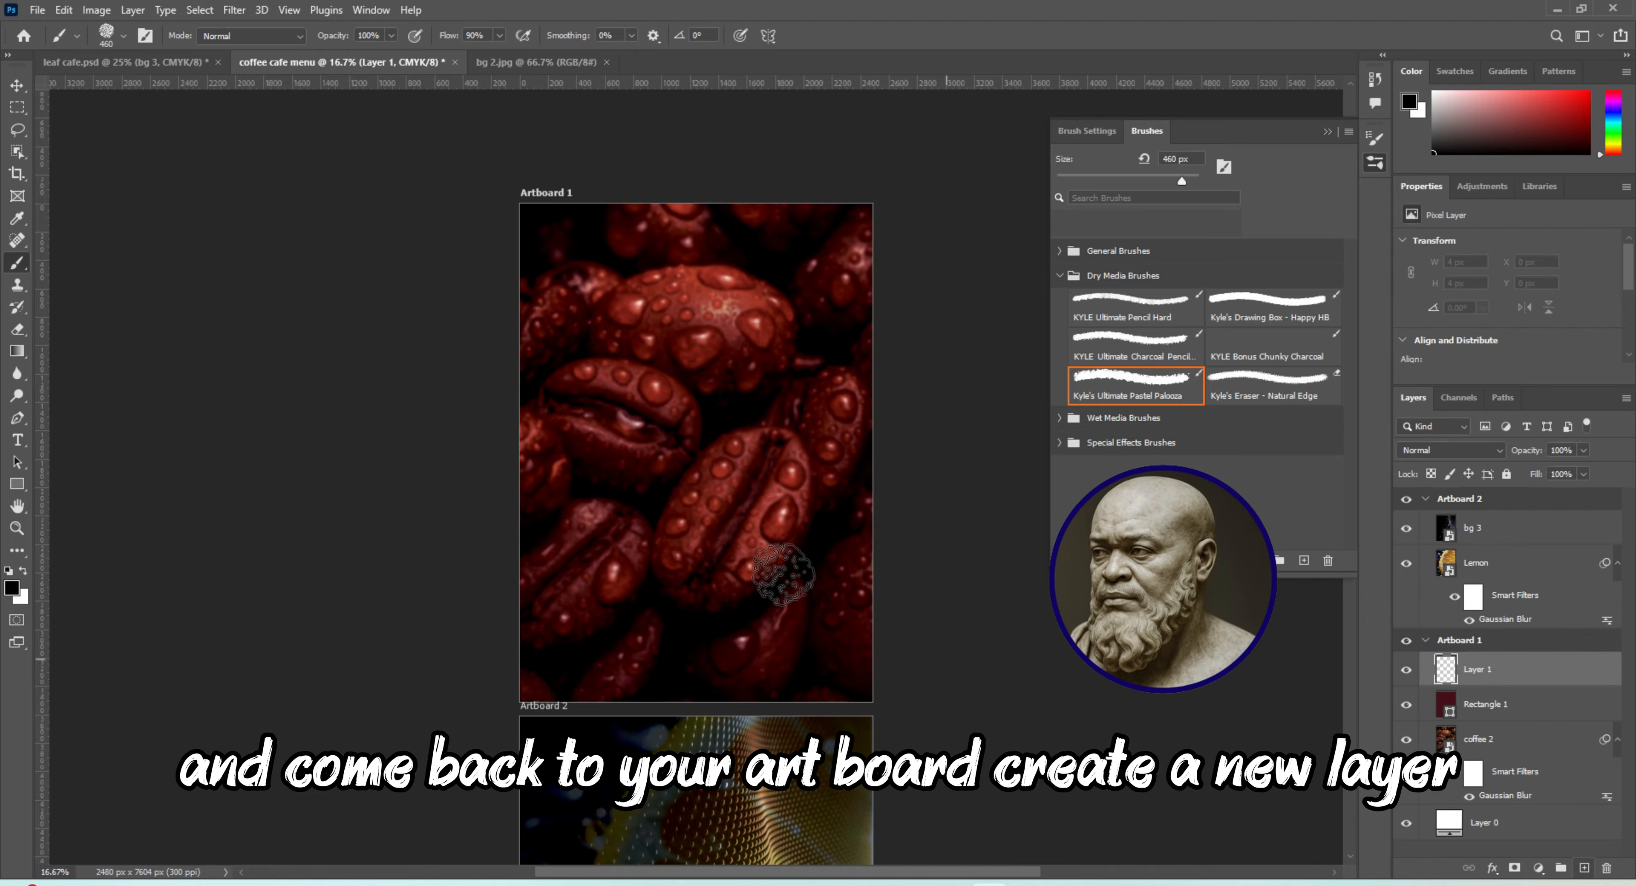
Set the brush size to 508 px and paint a rough black area about 2344 × 1232 px across the upper part of Artboard 1
drag(1183, 180, 1190, 181)
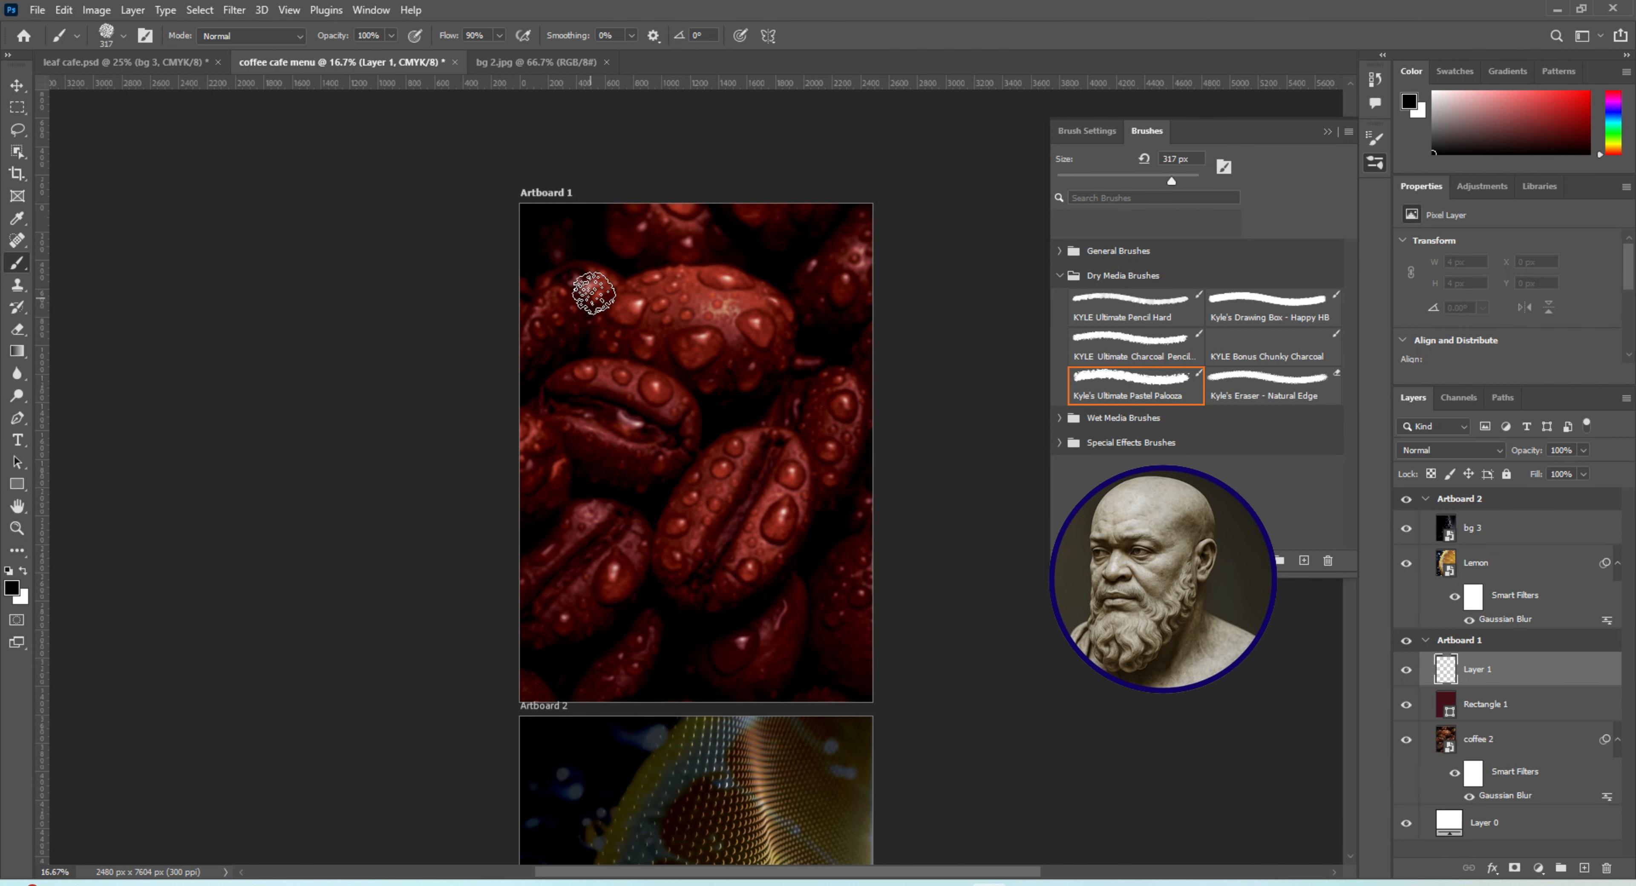
drag(1185, 182, 1189, 181)
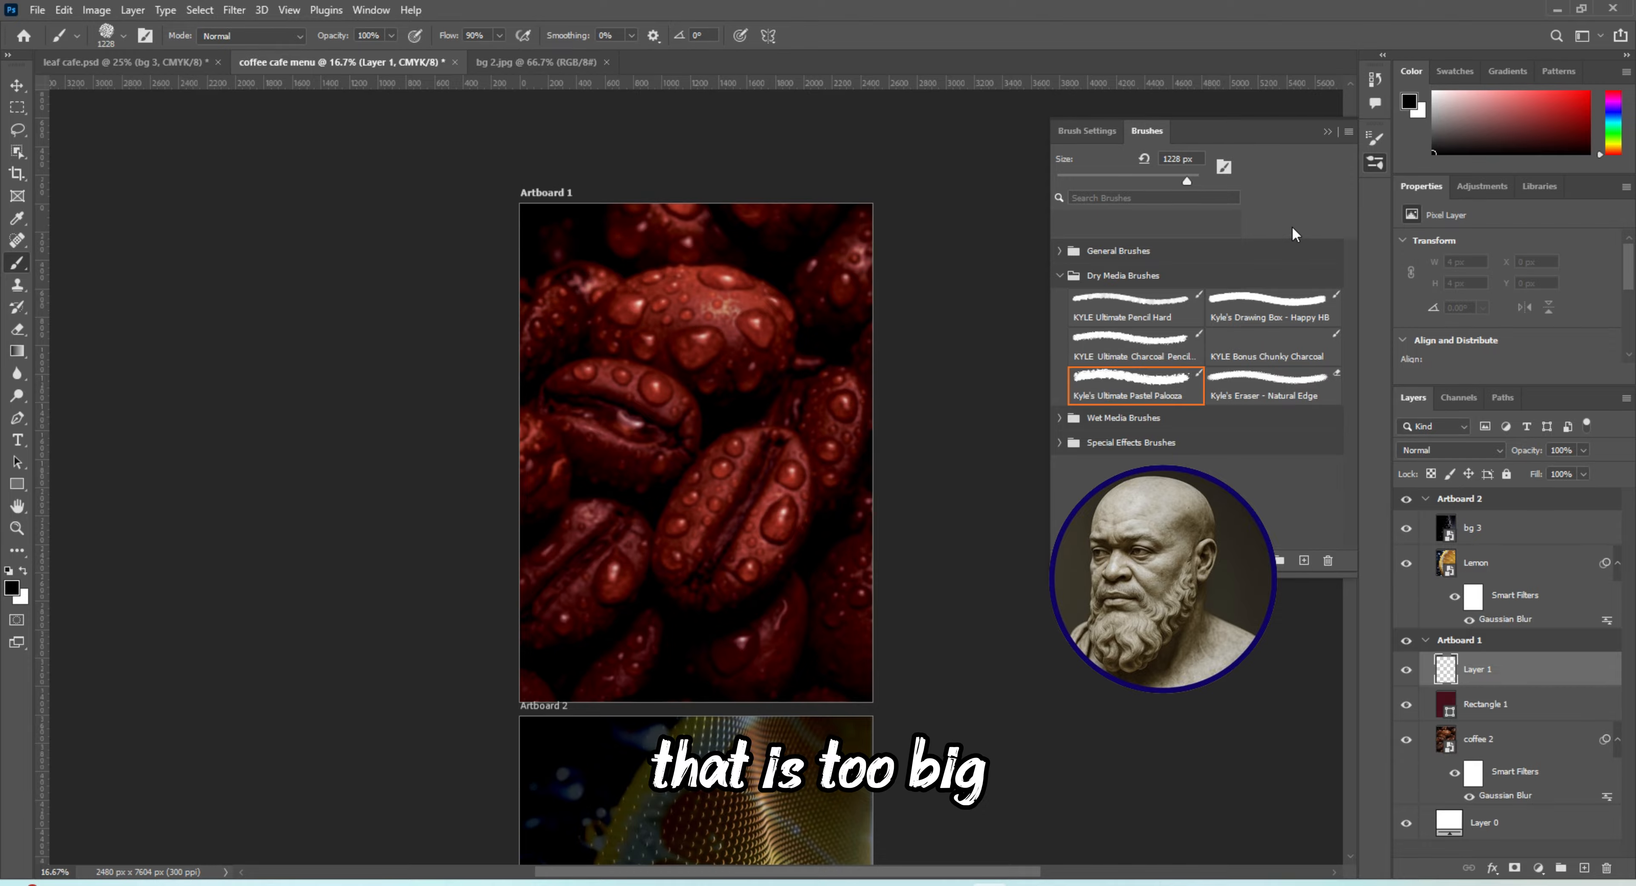
drag(1187, 181, 1188, 181)
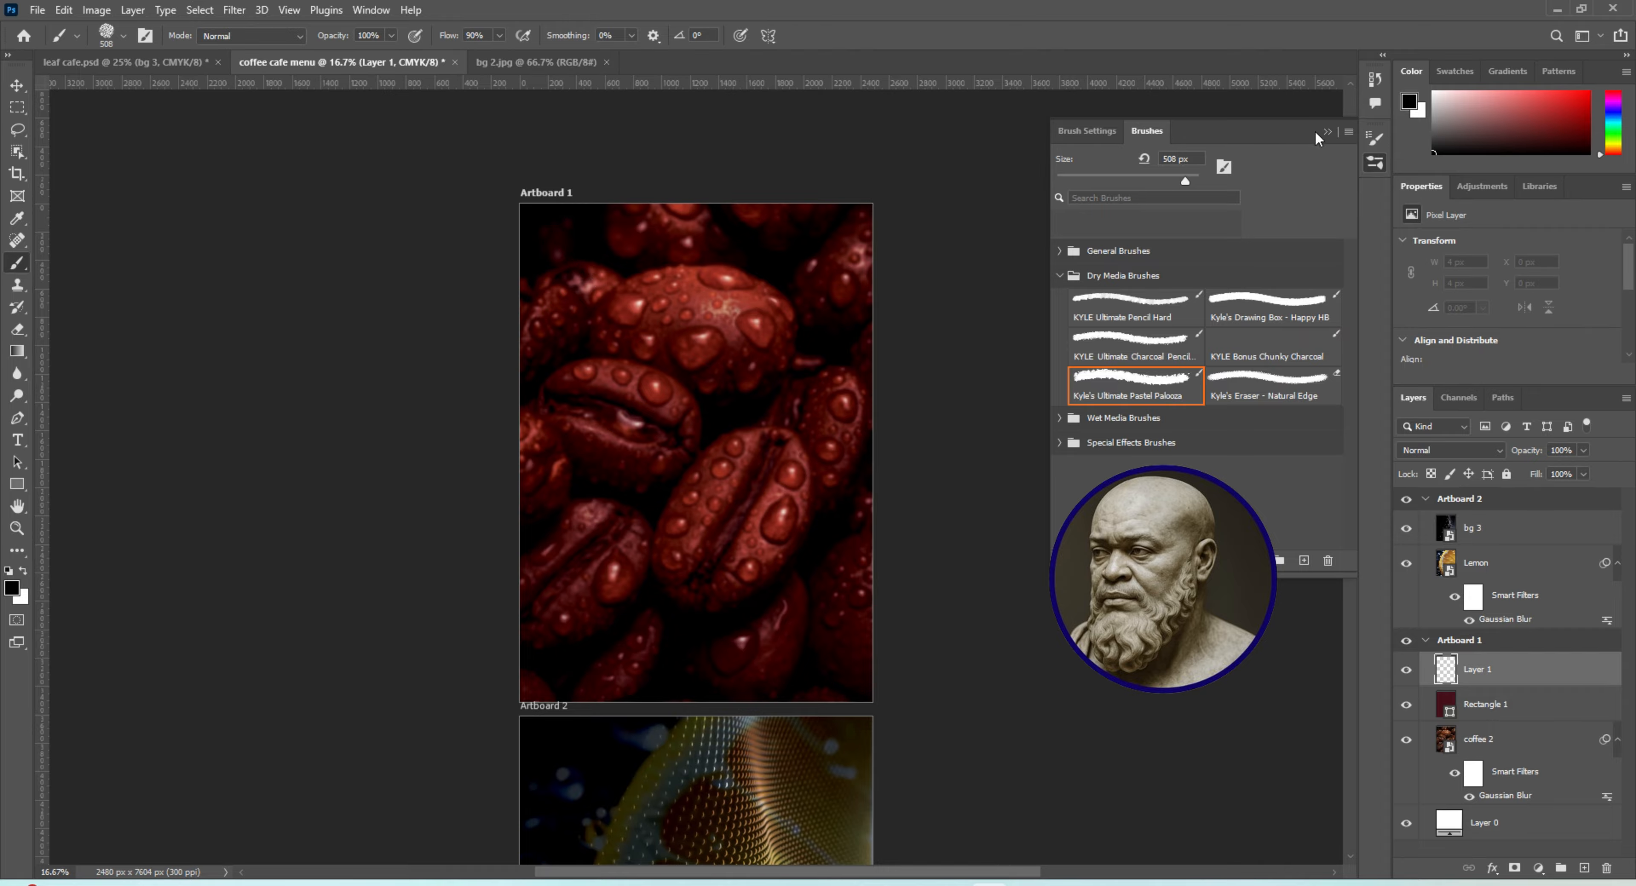
click(1326, 133)
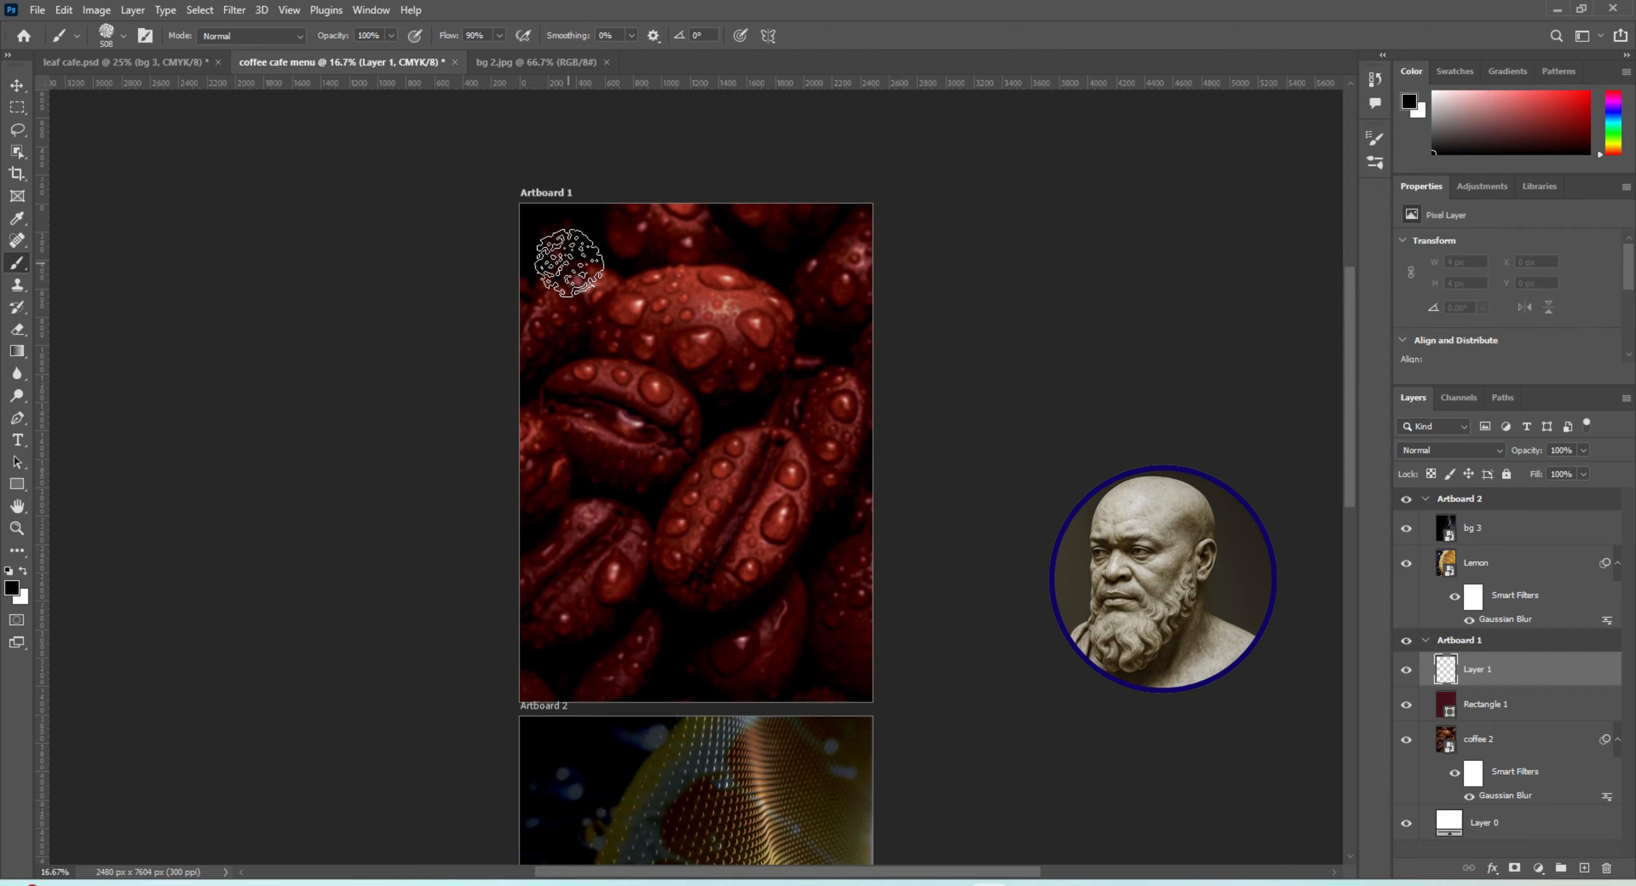
mouse_move(570, 263)
mouse_down()
mouse_move(843, 274)
mouse_move(643, 328)
mouse_move(569, 310)
mouse_move(631, 354)
mouse_move(749, 365)
mouse_move(829, 347)
mouse_move(809, 361)
mouse_up()
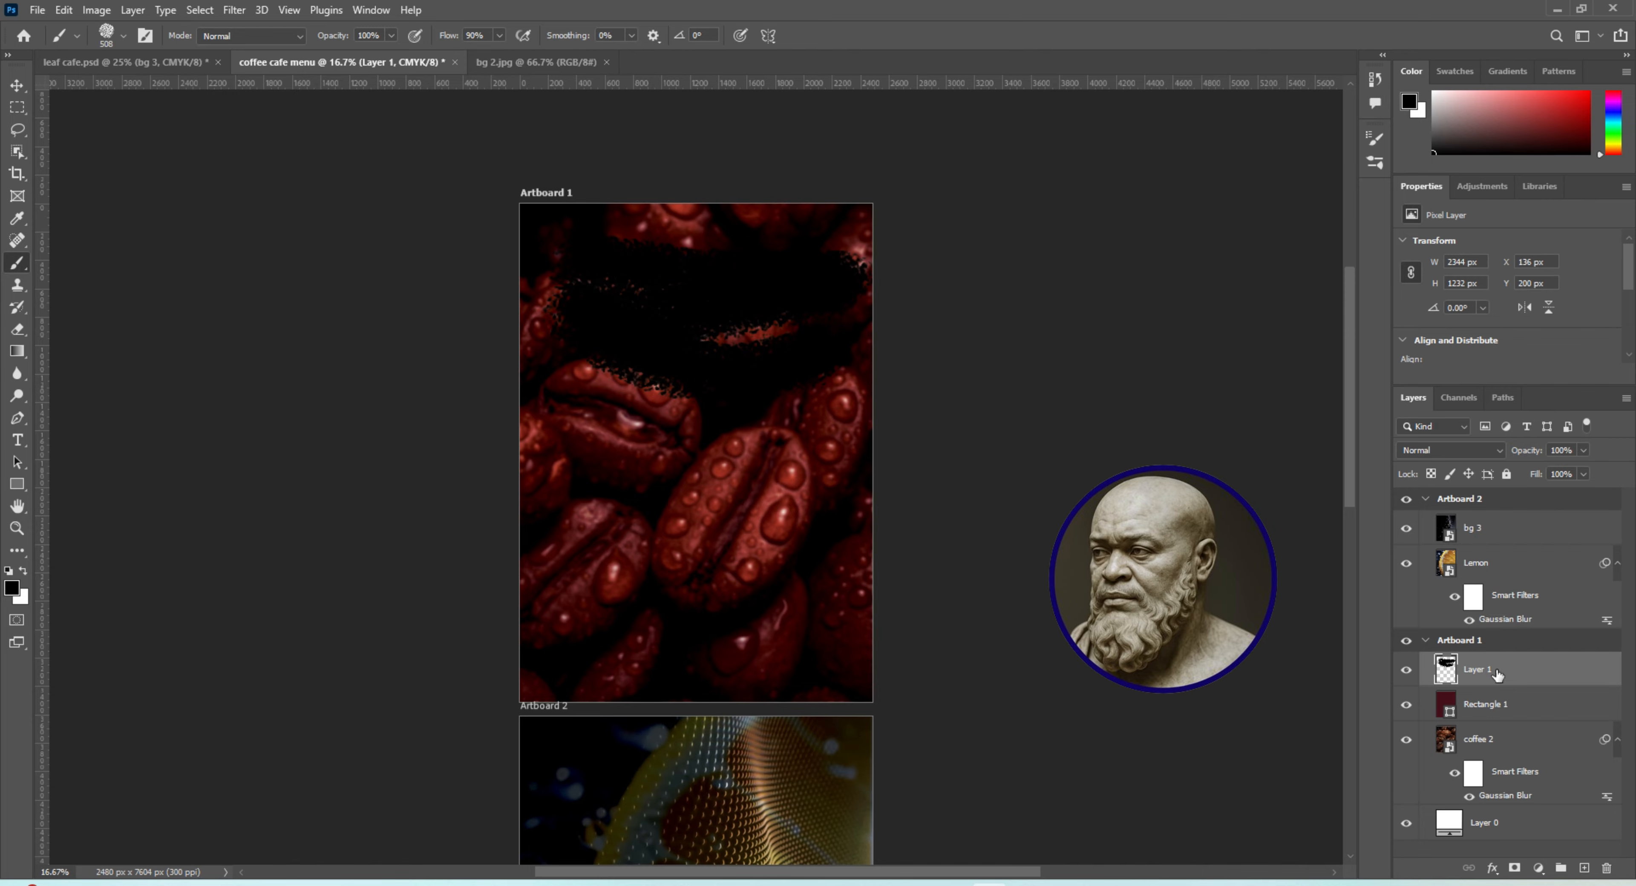
Enlarge the brush-stroke layer to about 2611 × 1372 px and move it up to Artboard 1's top edge
click(16, 89)
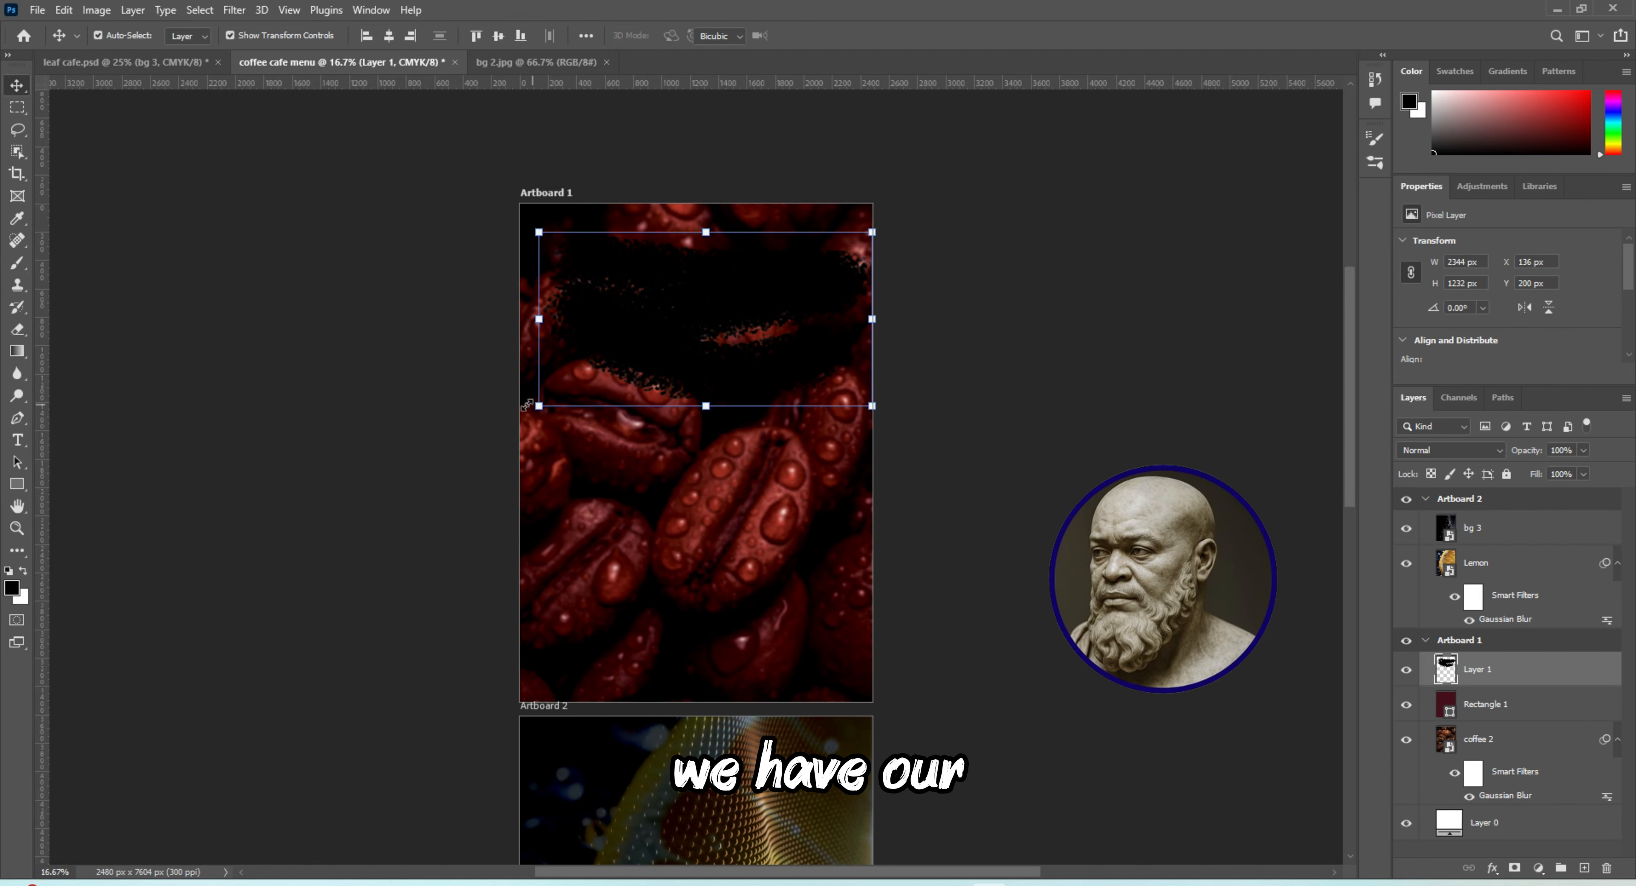
drag(527, 404, 497, 420)
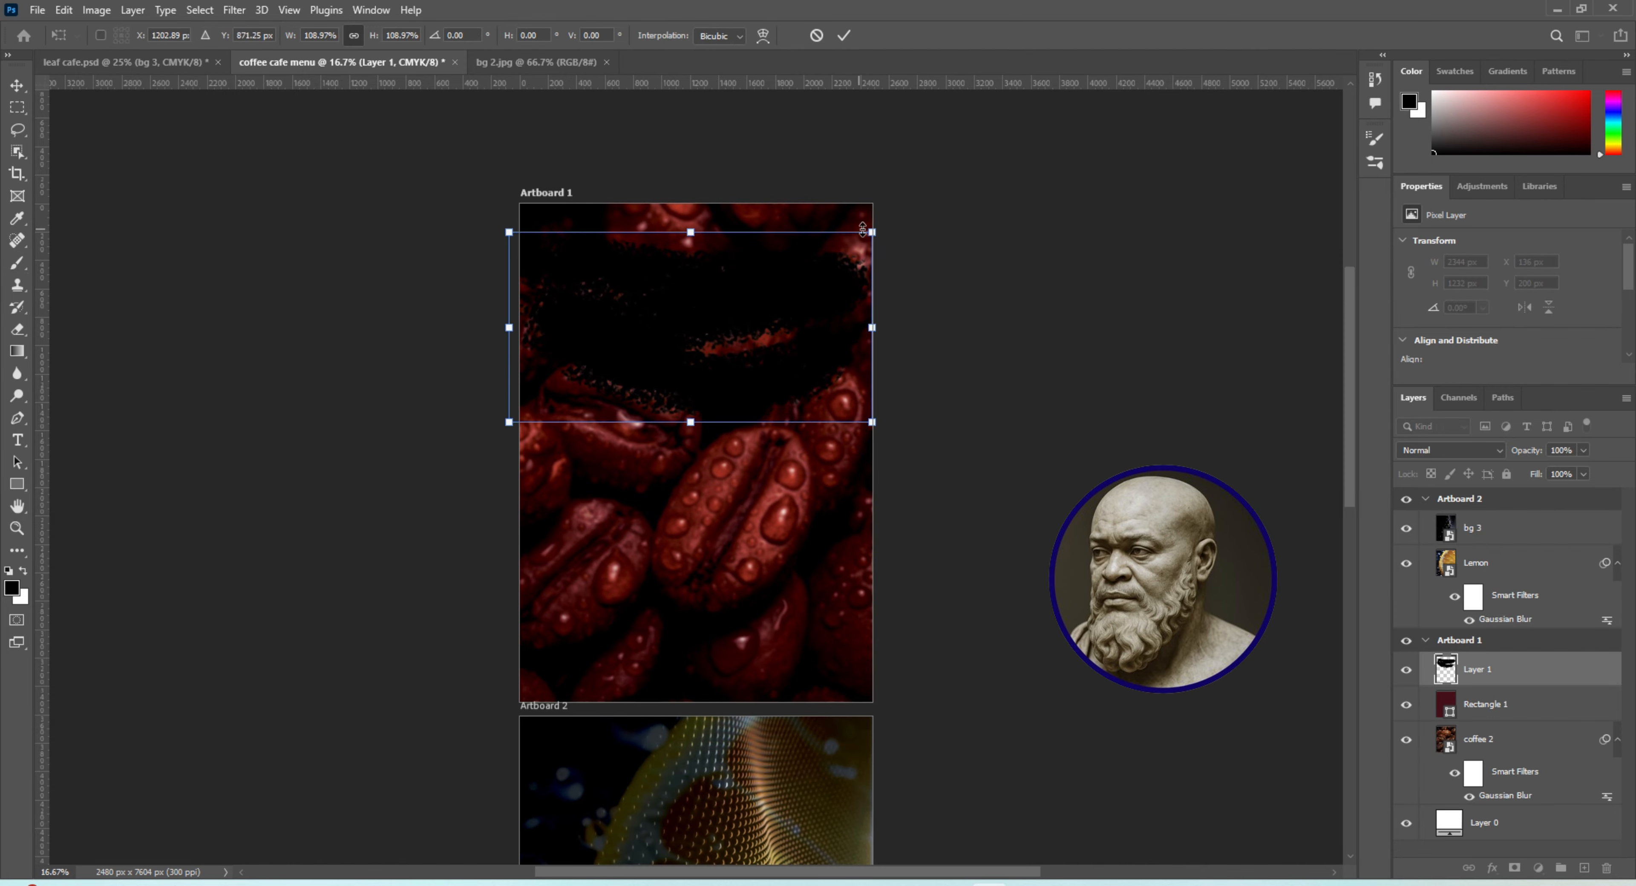
drag(880, 231, 885, 226)
drag(775, 282, 772, 260)
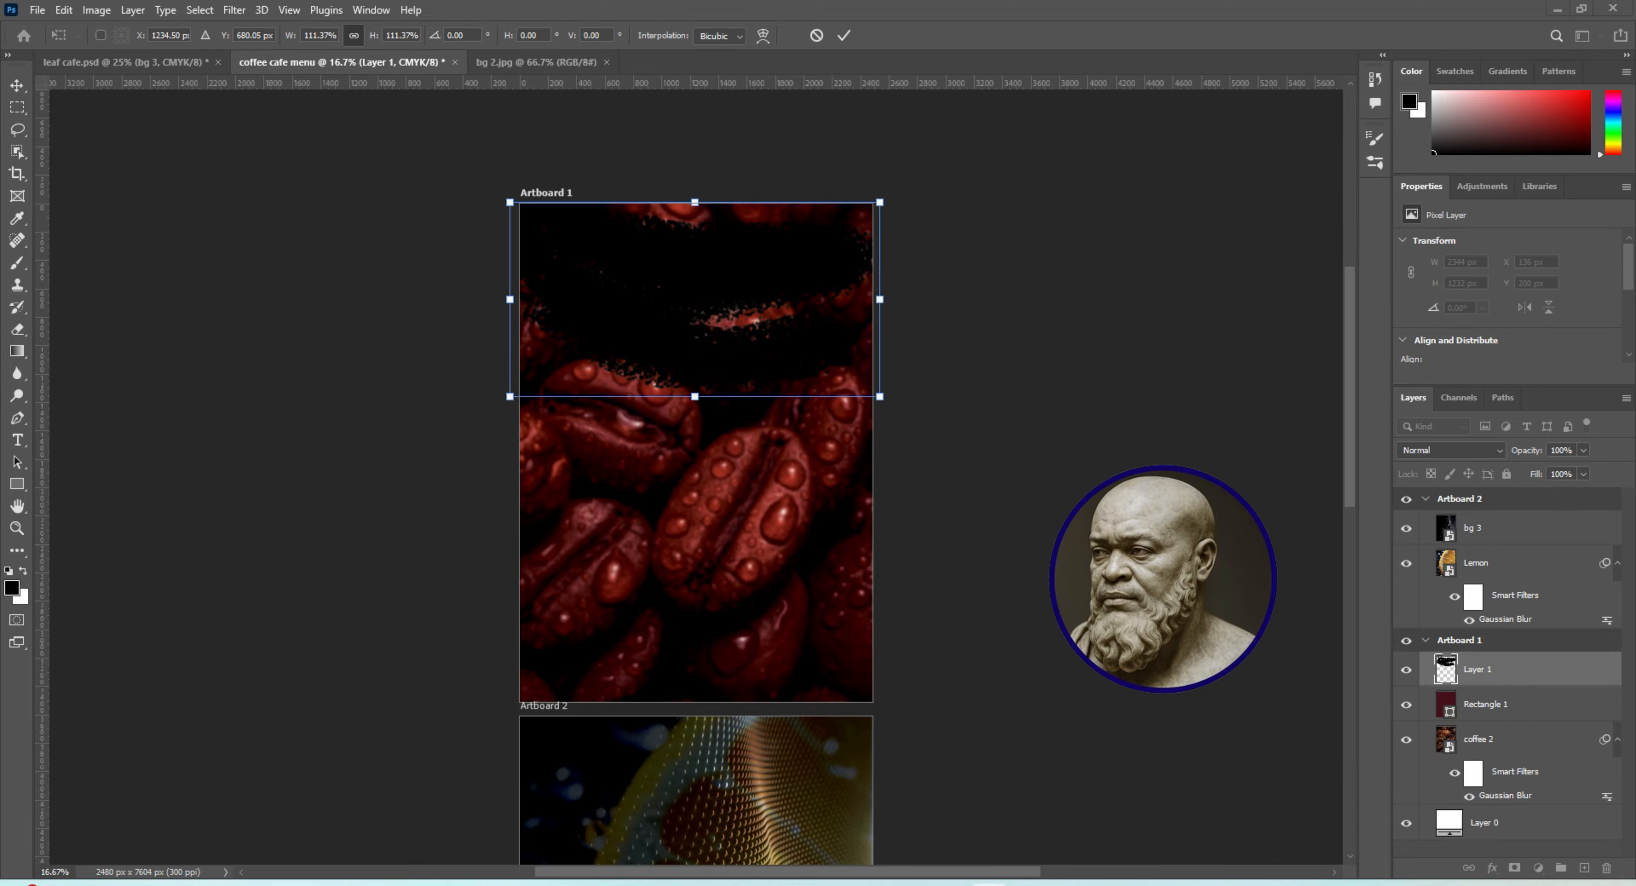
Place the file "coffee image" from the COFFEE LEAF MENU folder as an embedded image above Layer 1
click(36, 9)
click(109, 351)
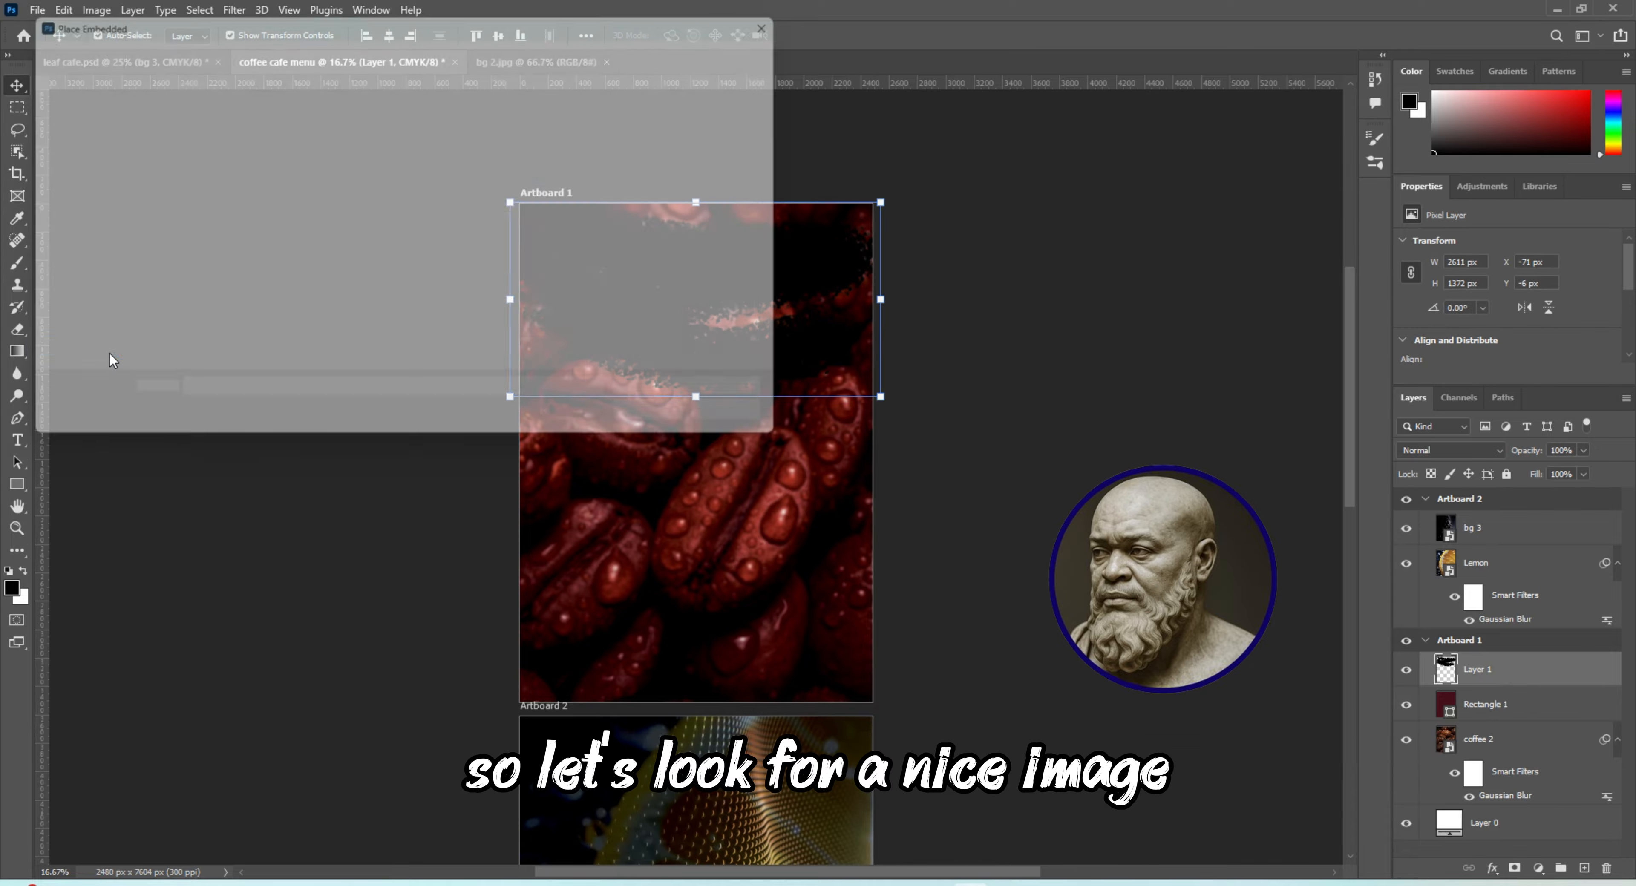
drag(584, 160, 595, 269)
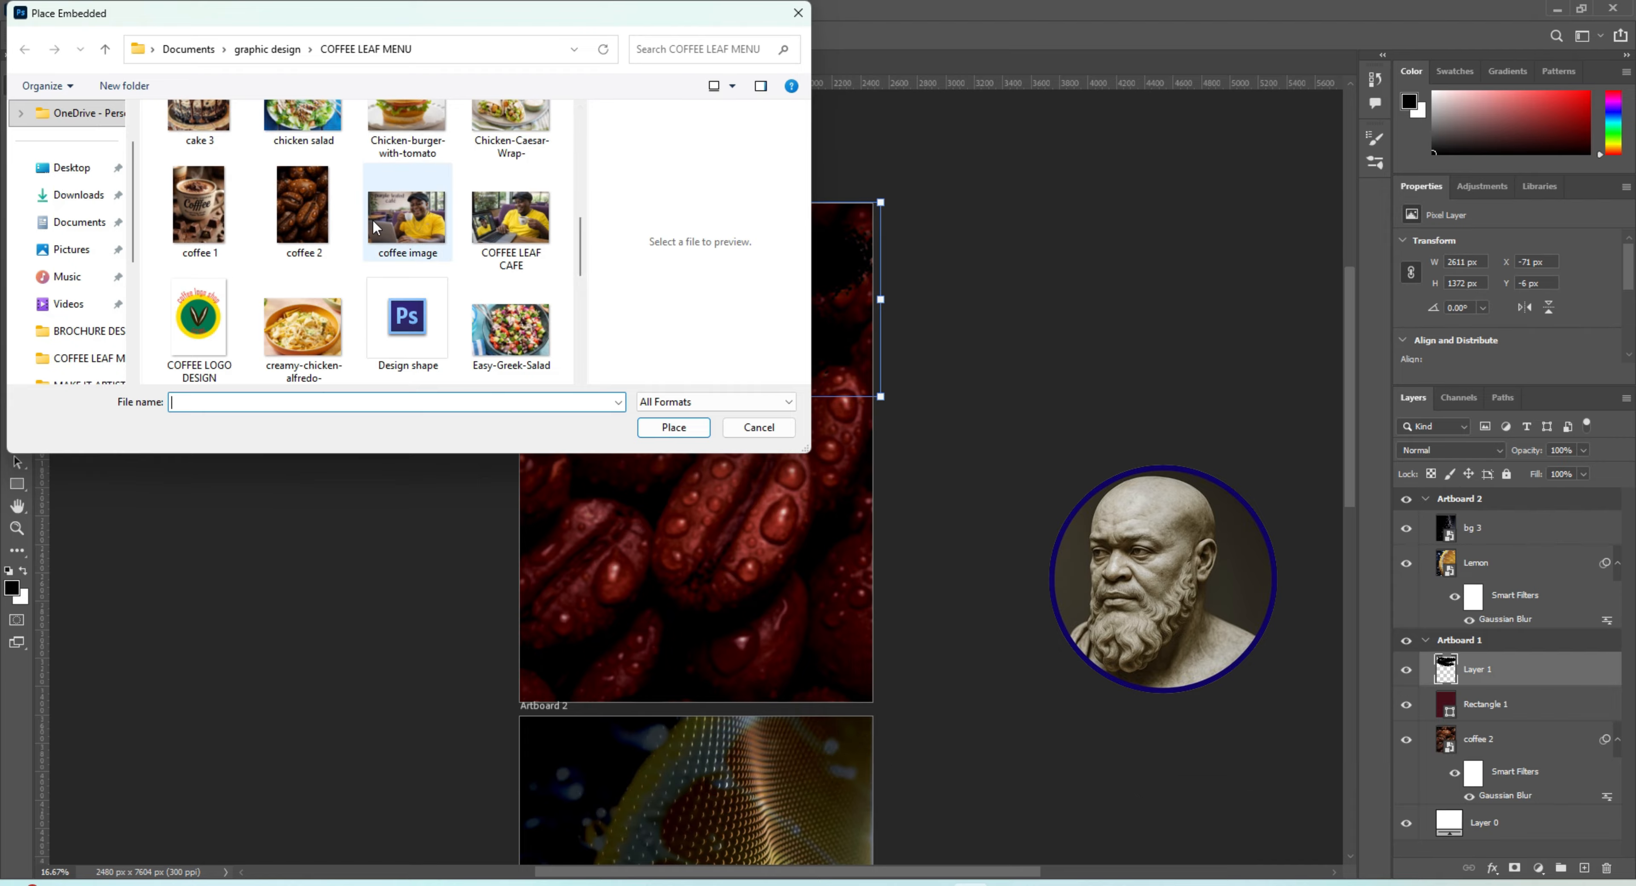
click(412, 238)
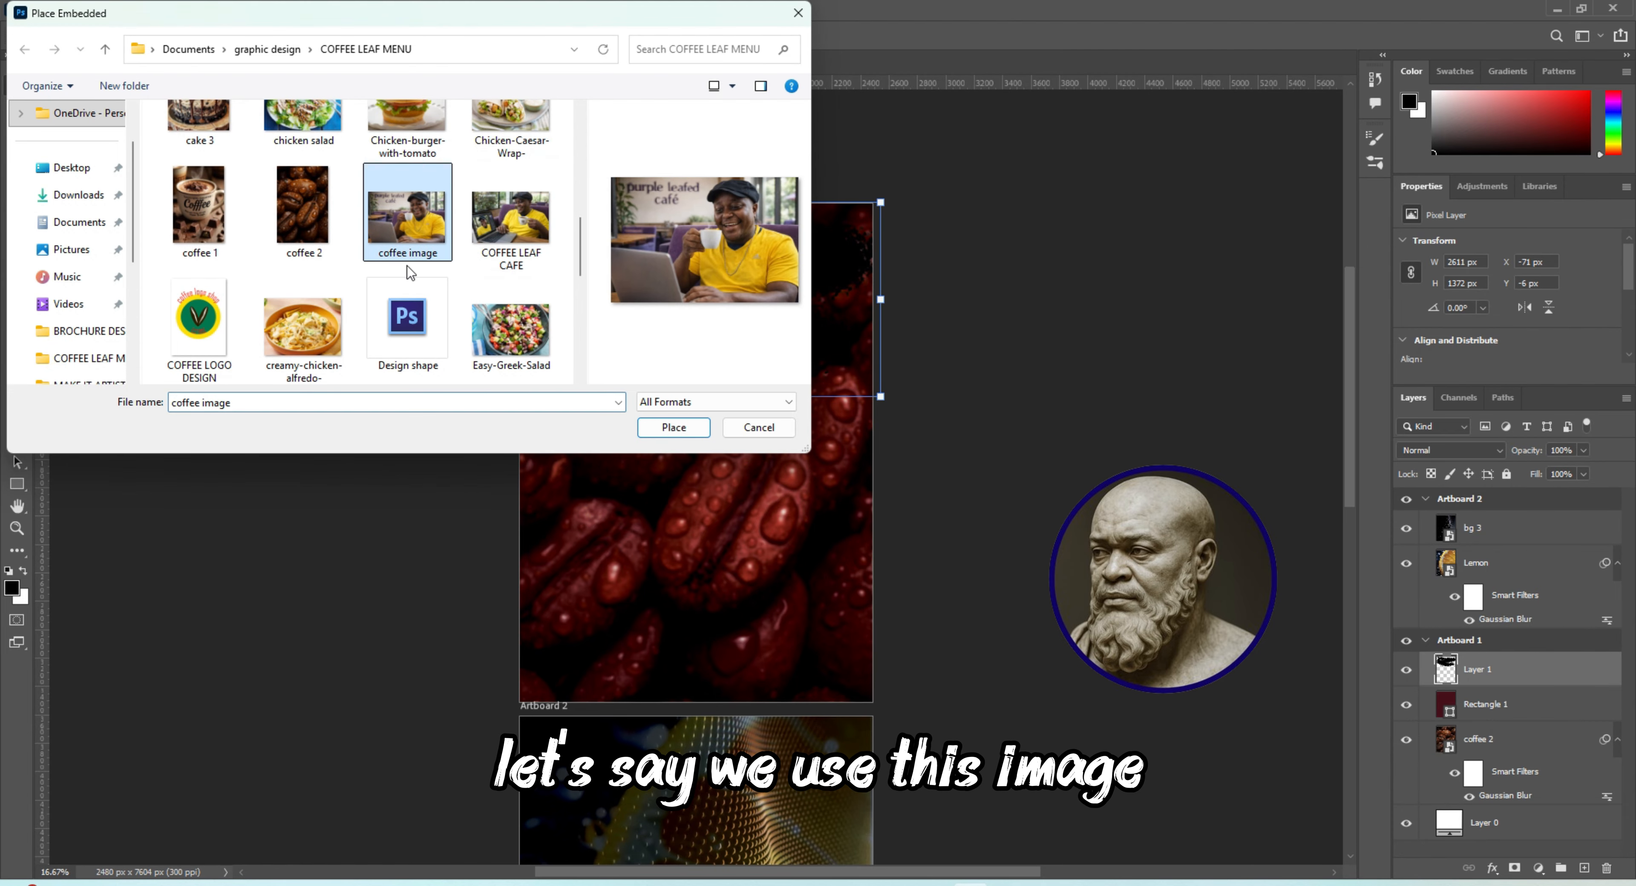
click(683, 435)
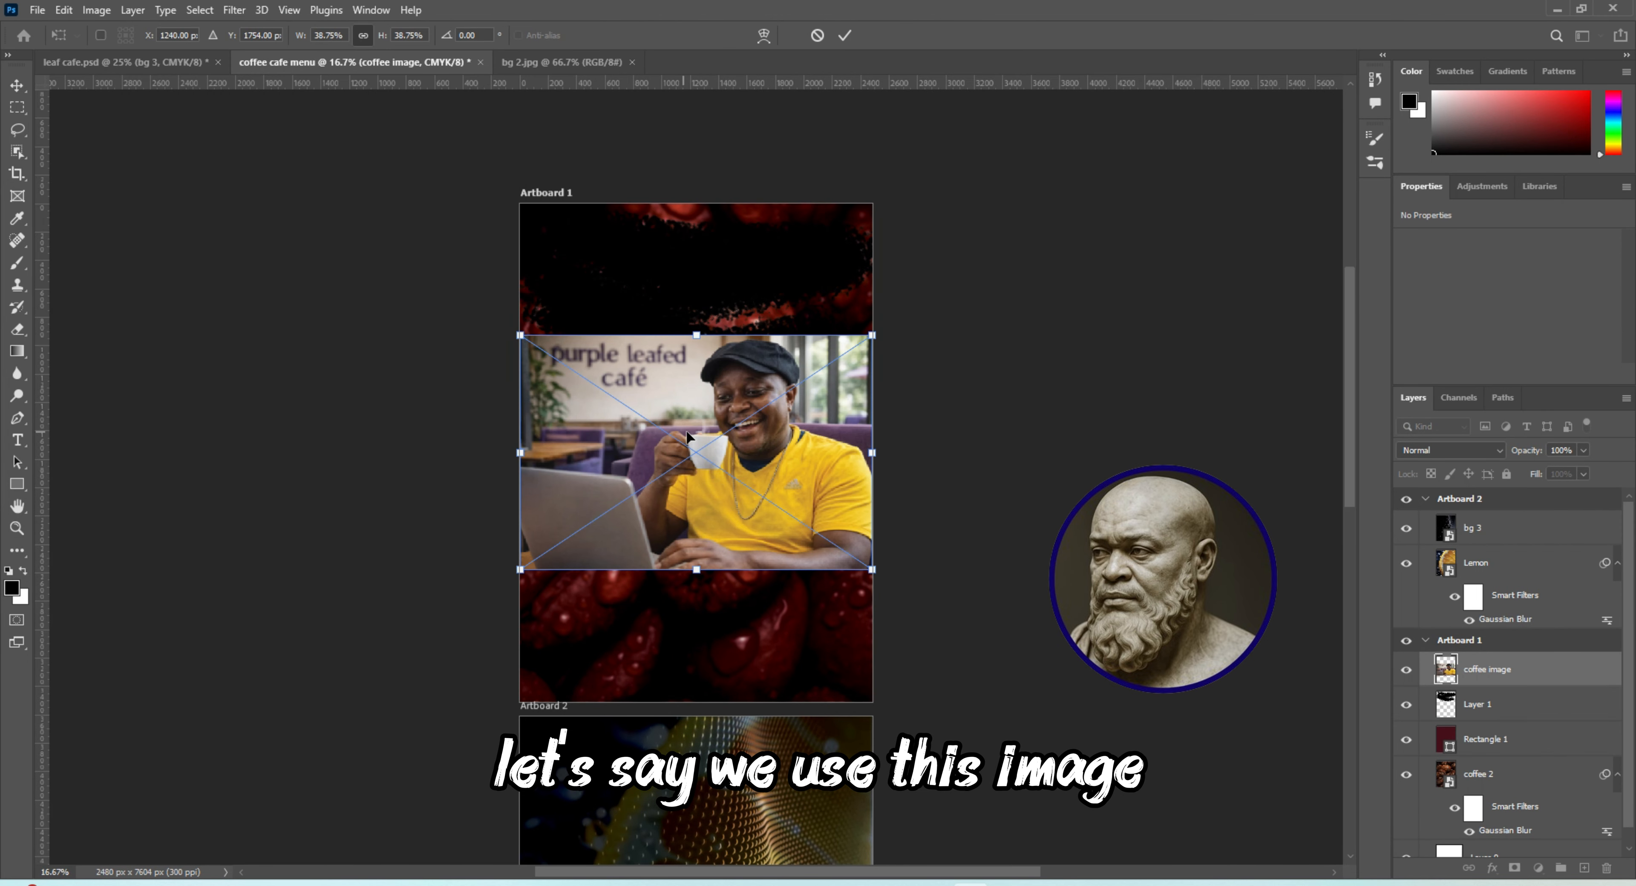
Move the coffee image over the brush stroke at Artboard 1's top and enlarge it to about 2840 × 1894 px
drag(688, 438, 712, 292)
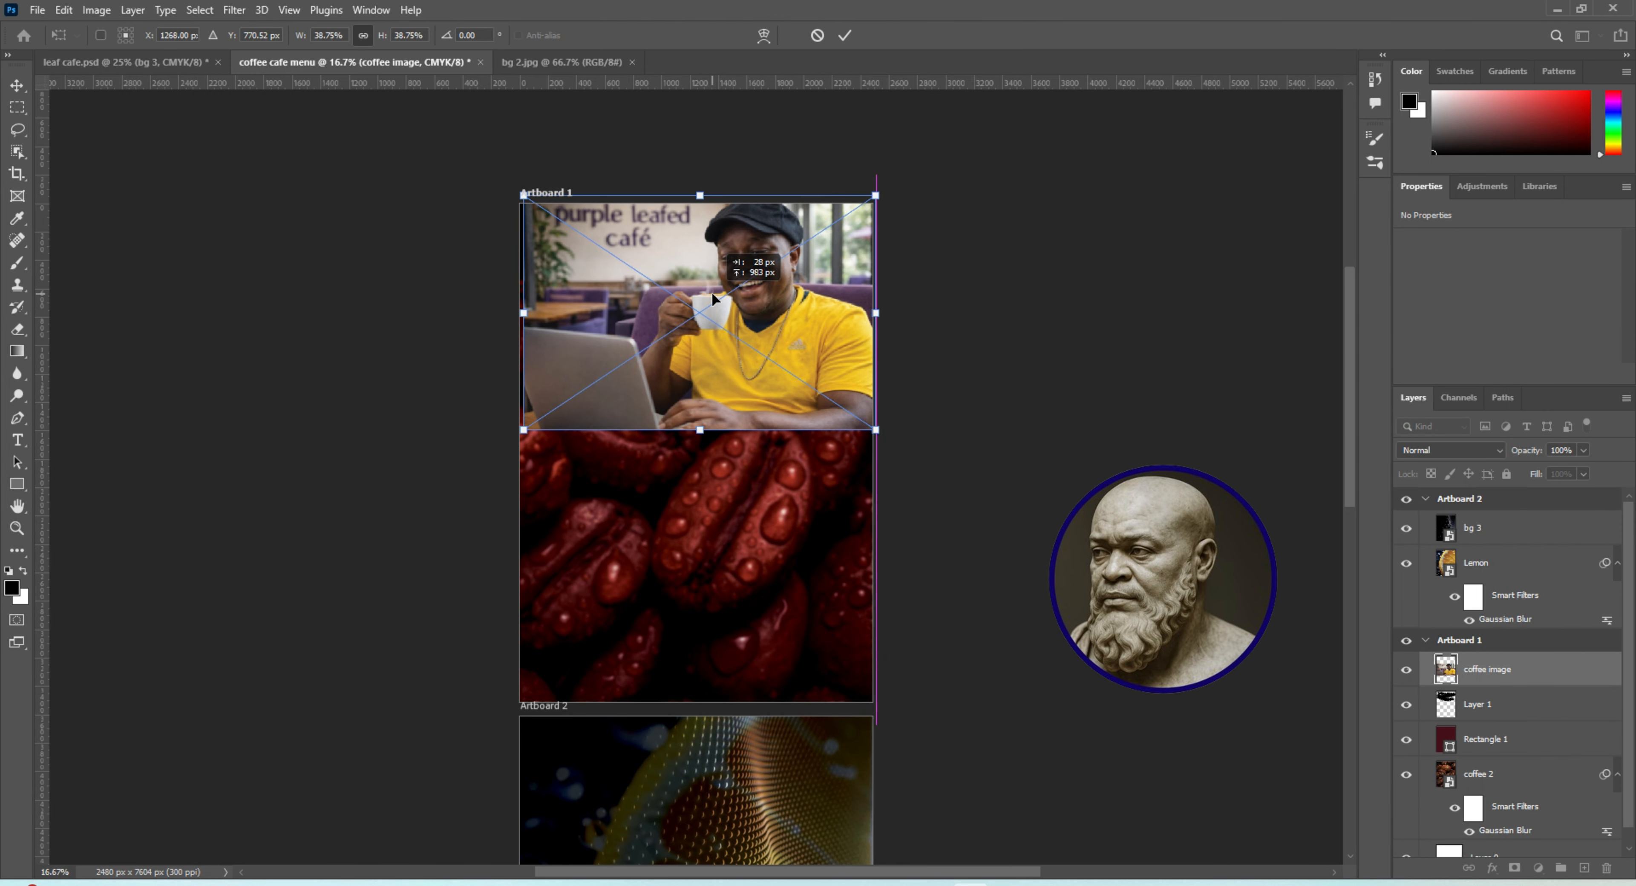
drag(528, 428, 491, 452)
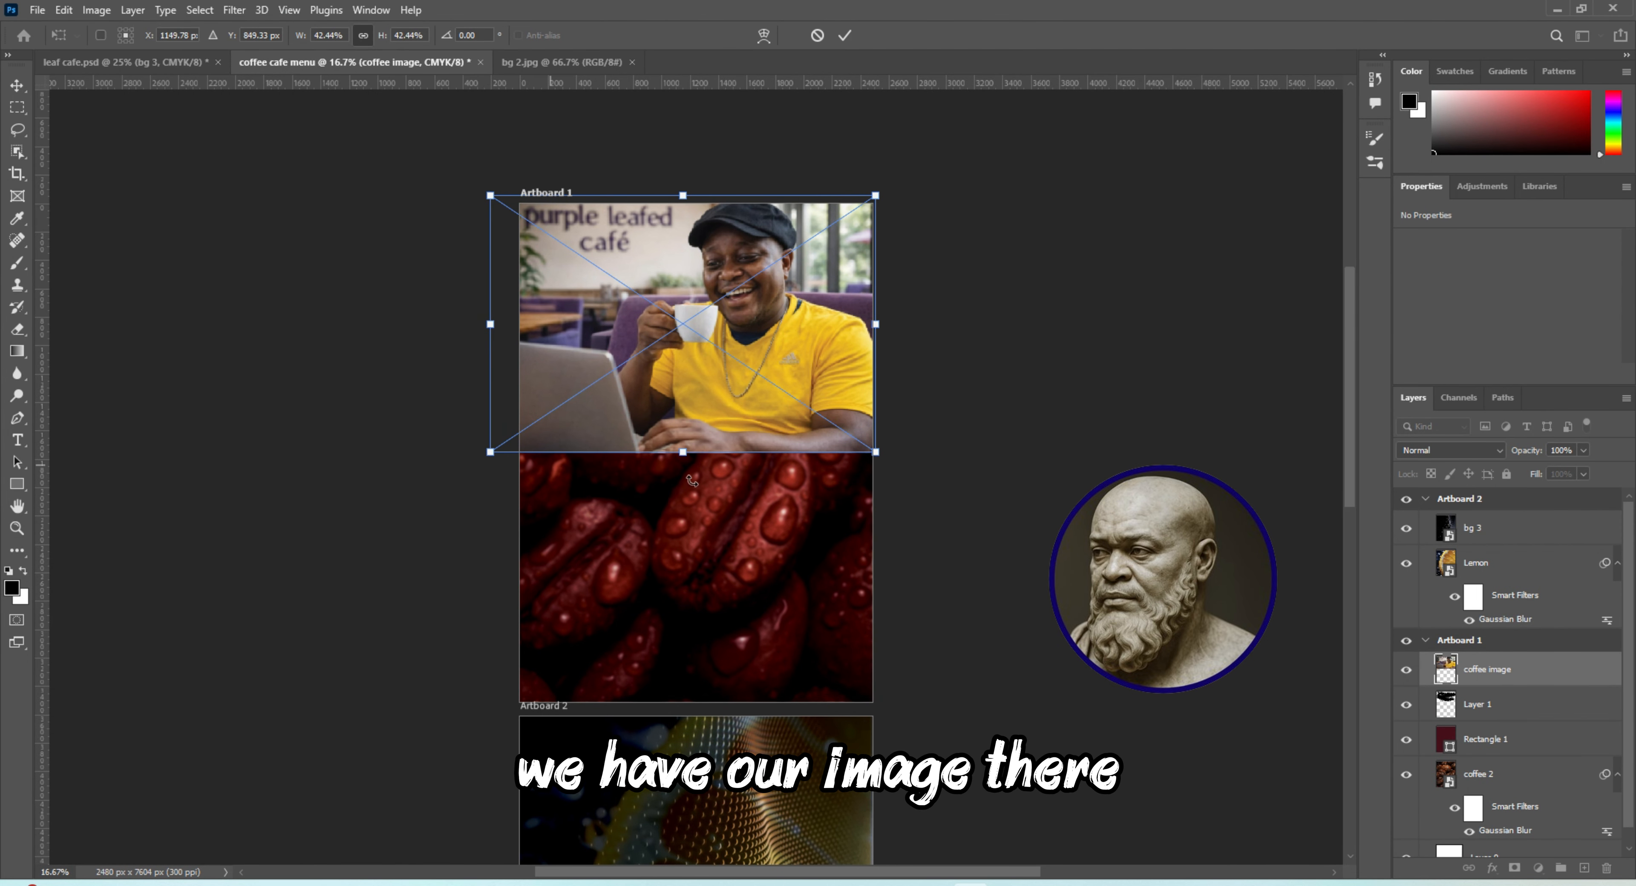
drag(876, 452, 894, 463)
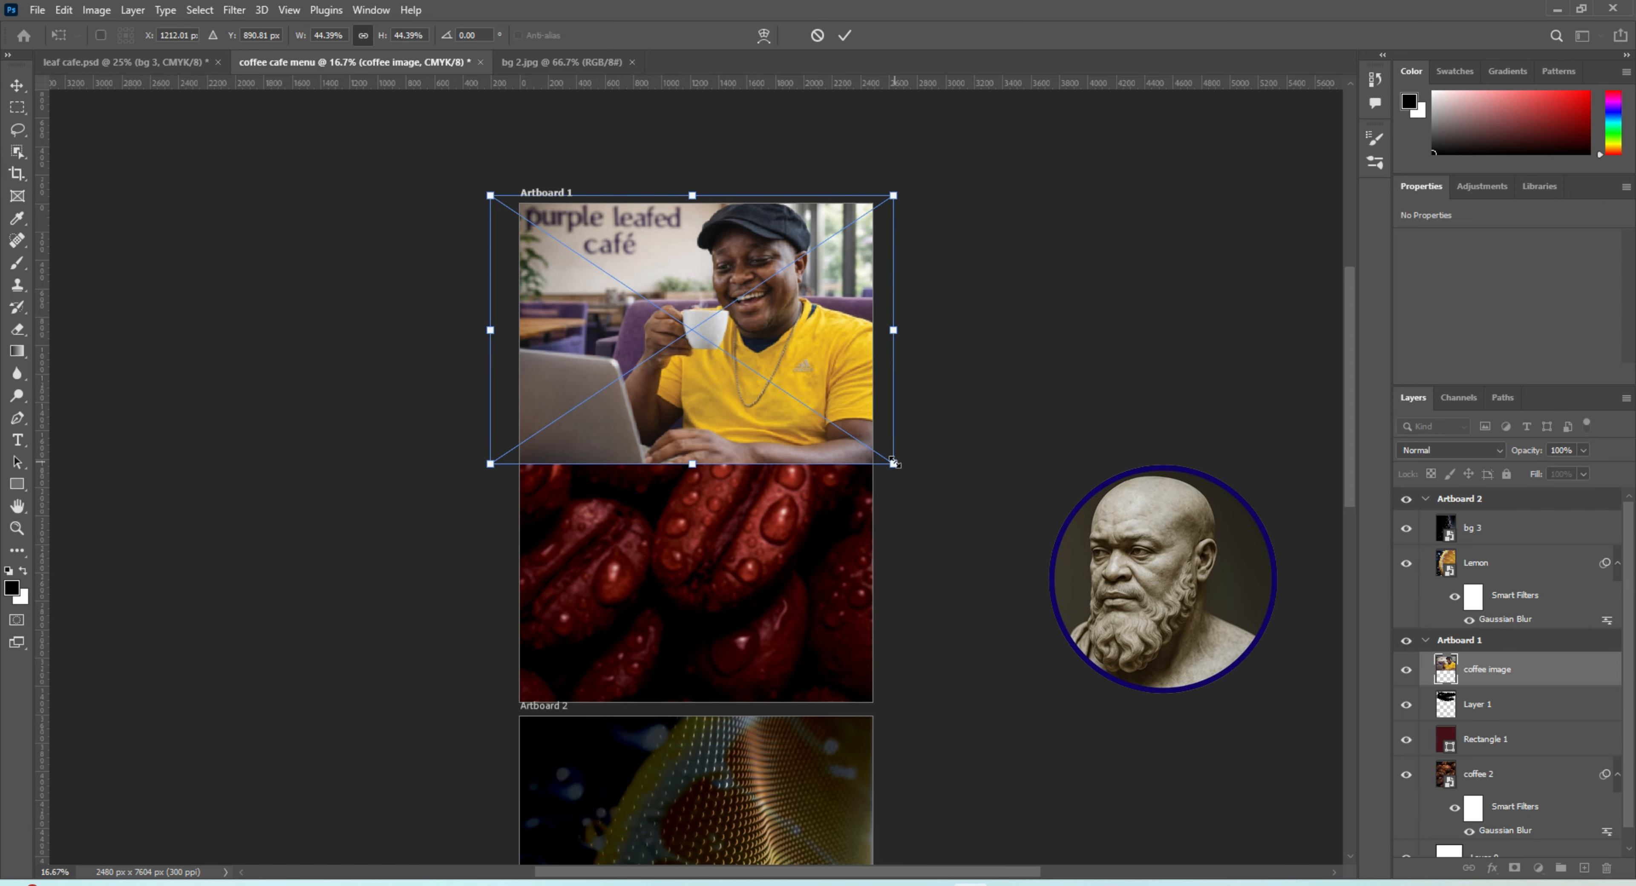
key(Return)
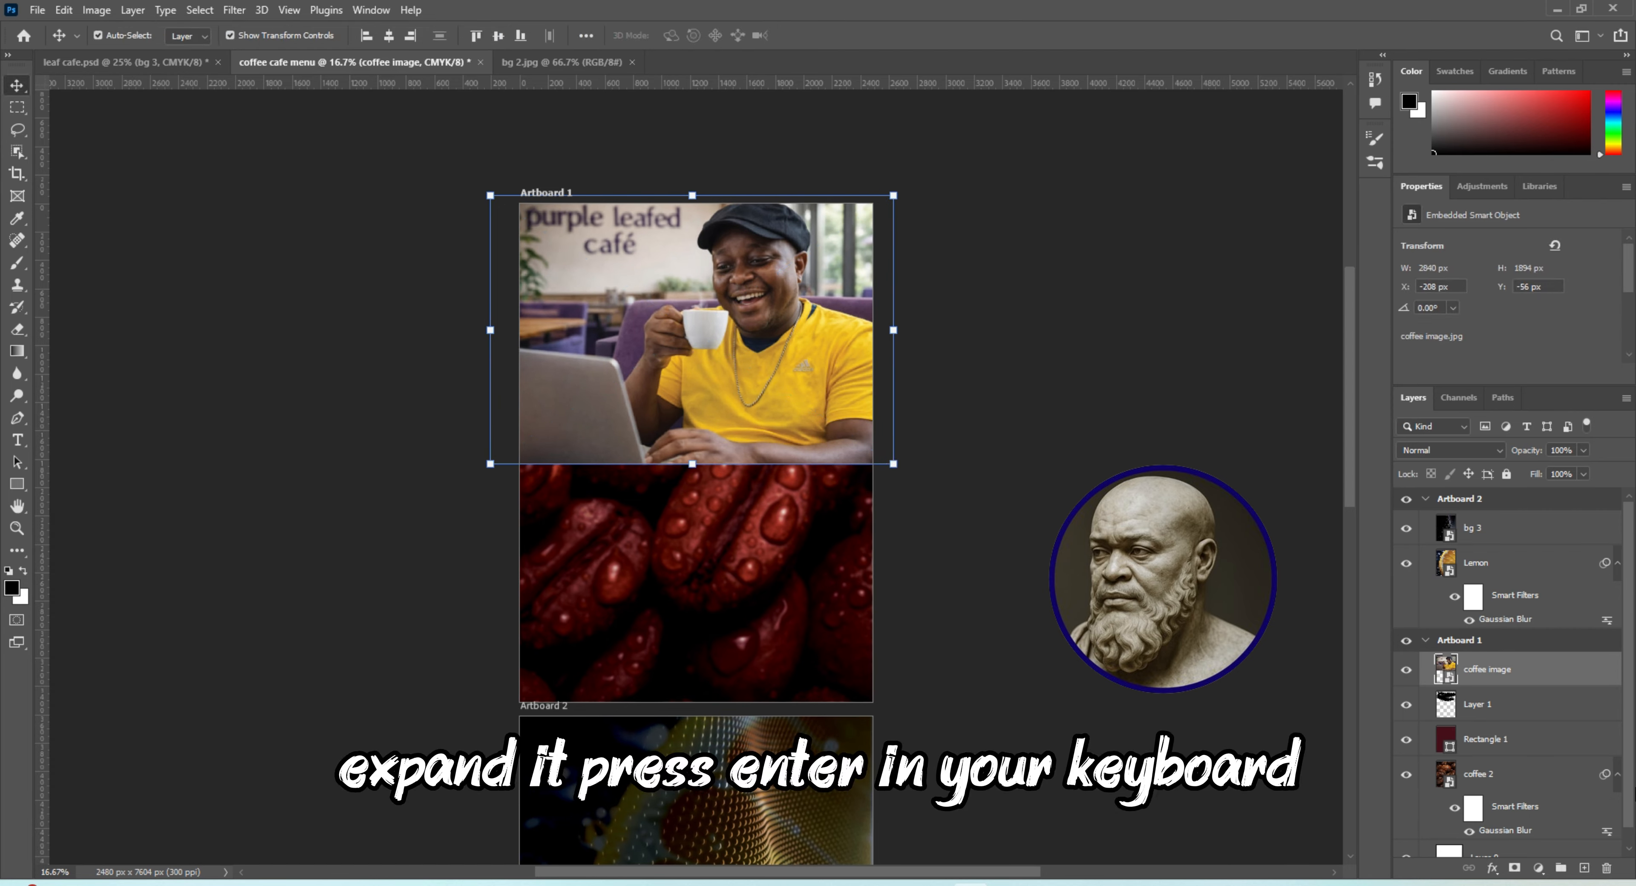
Clip the coffee image to the brush-stroke layer, shrink it to about 2451 × 1634 px within the stroke, and deselect it
right_click(1533, 673)
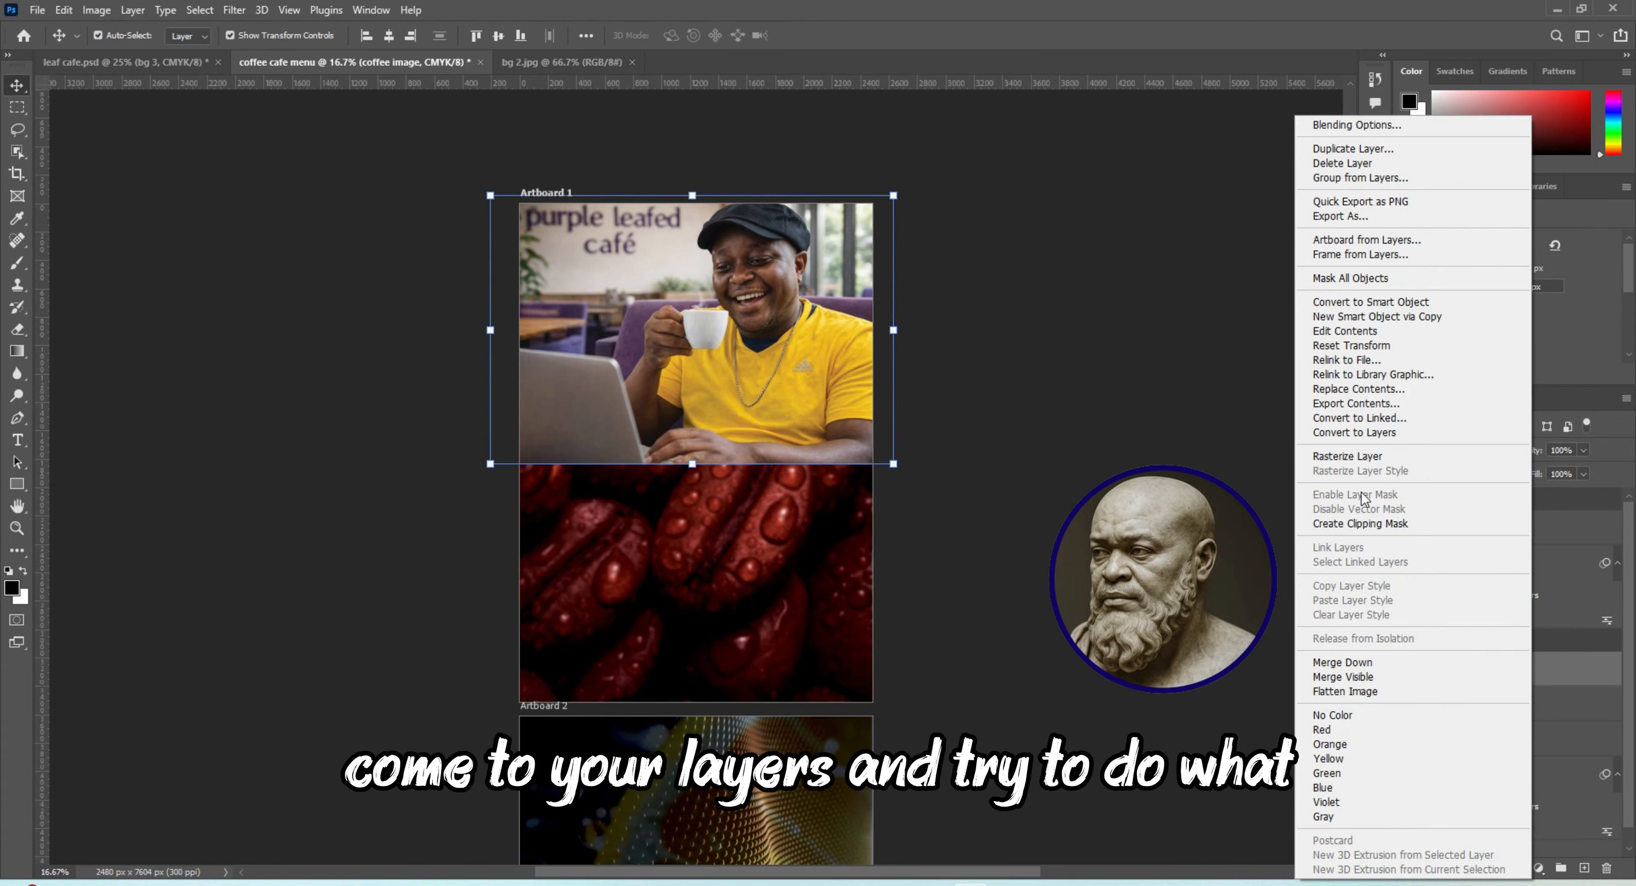
click(1387, 525)
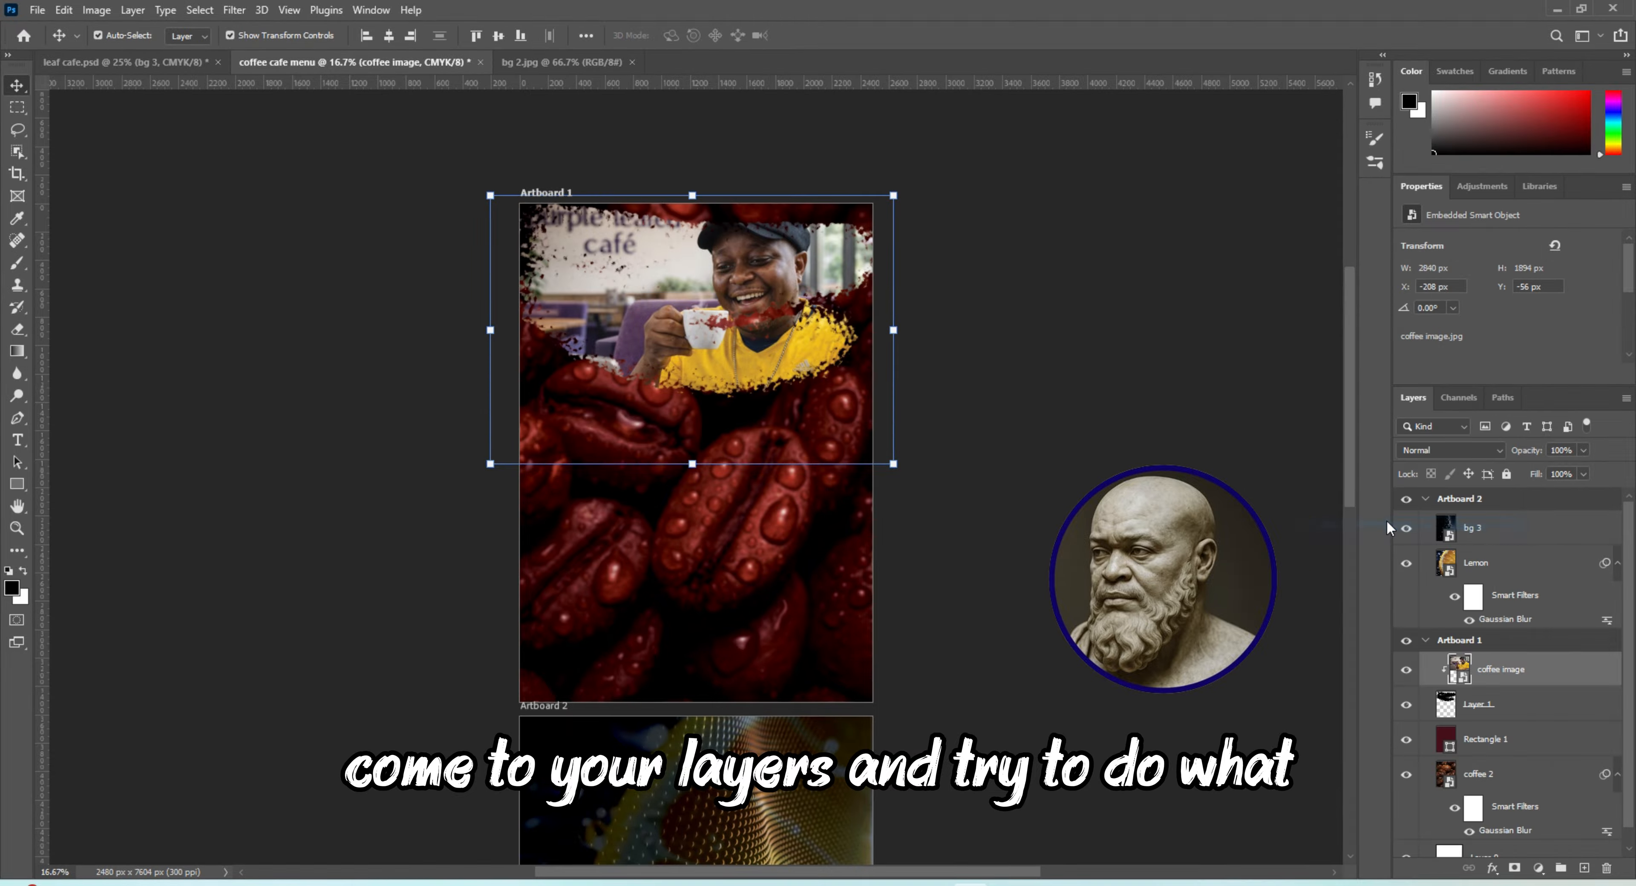
click(893, 462)
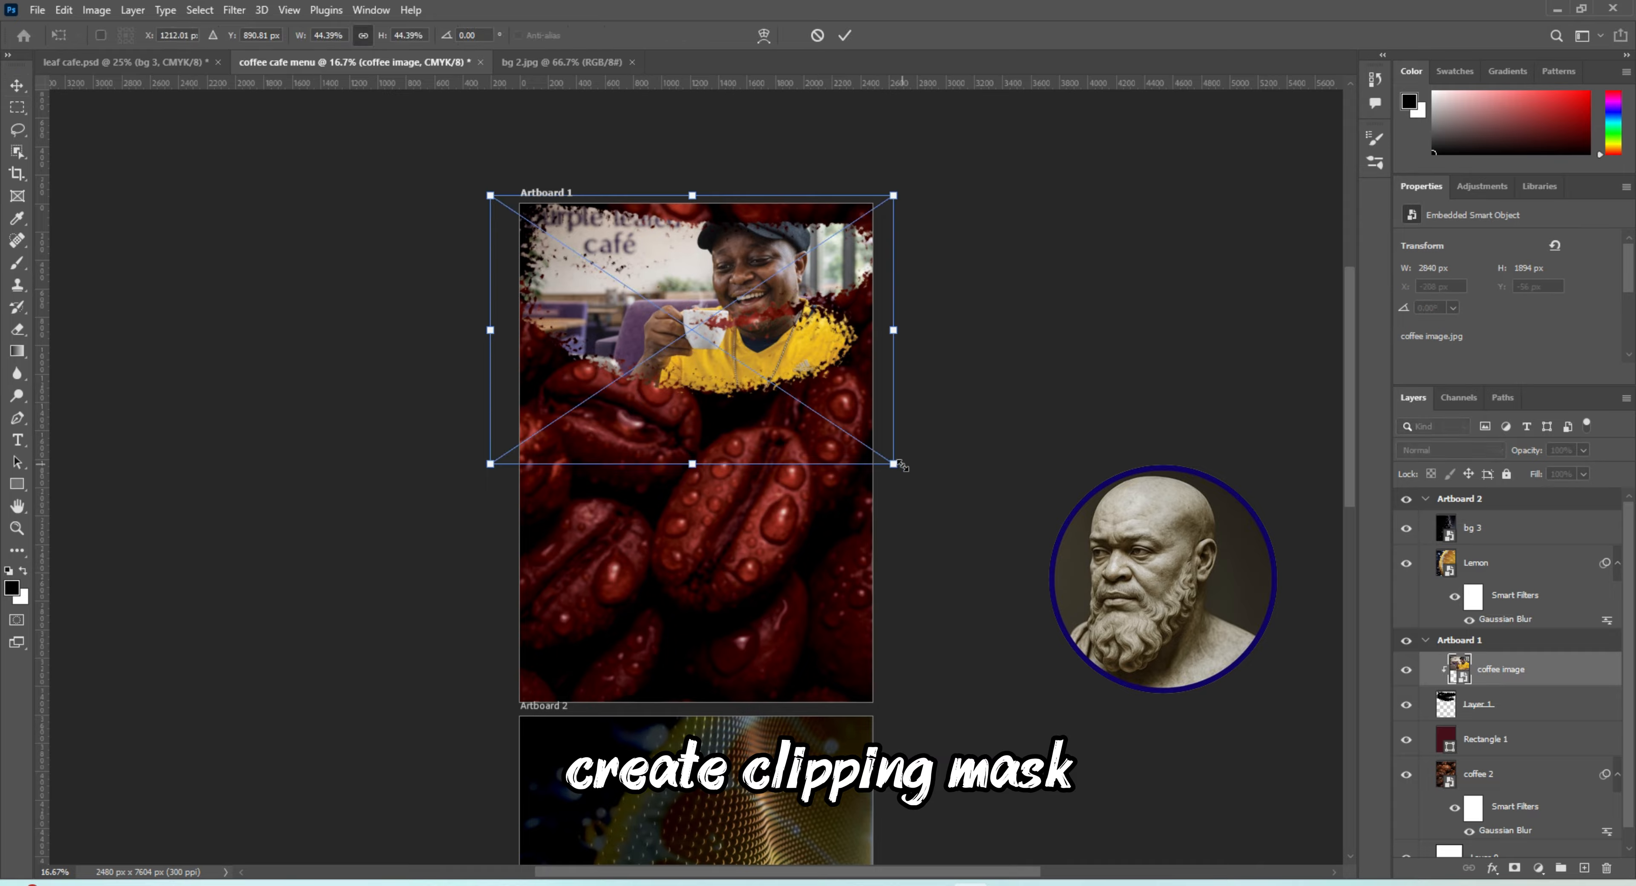
drag(893, 463, 849, 417)
drag(749, 365, 768, 382)
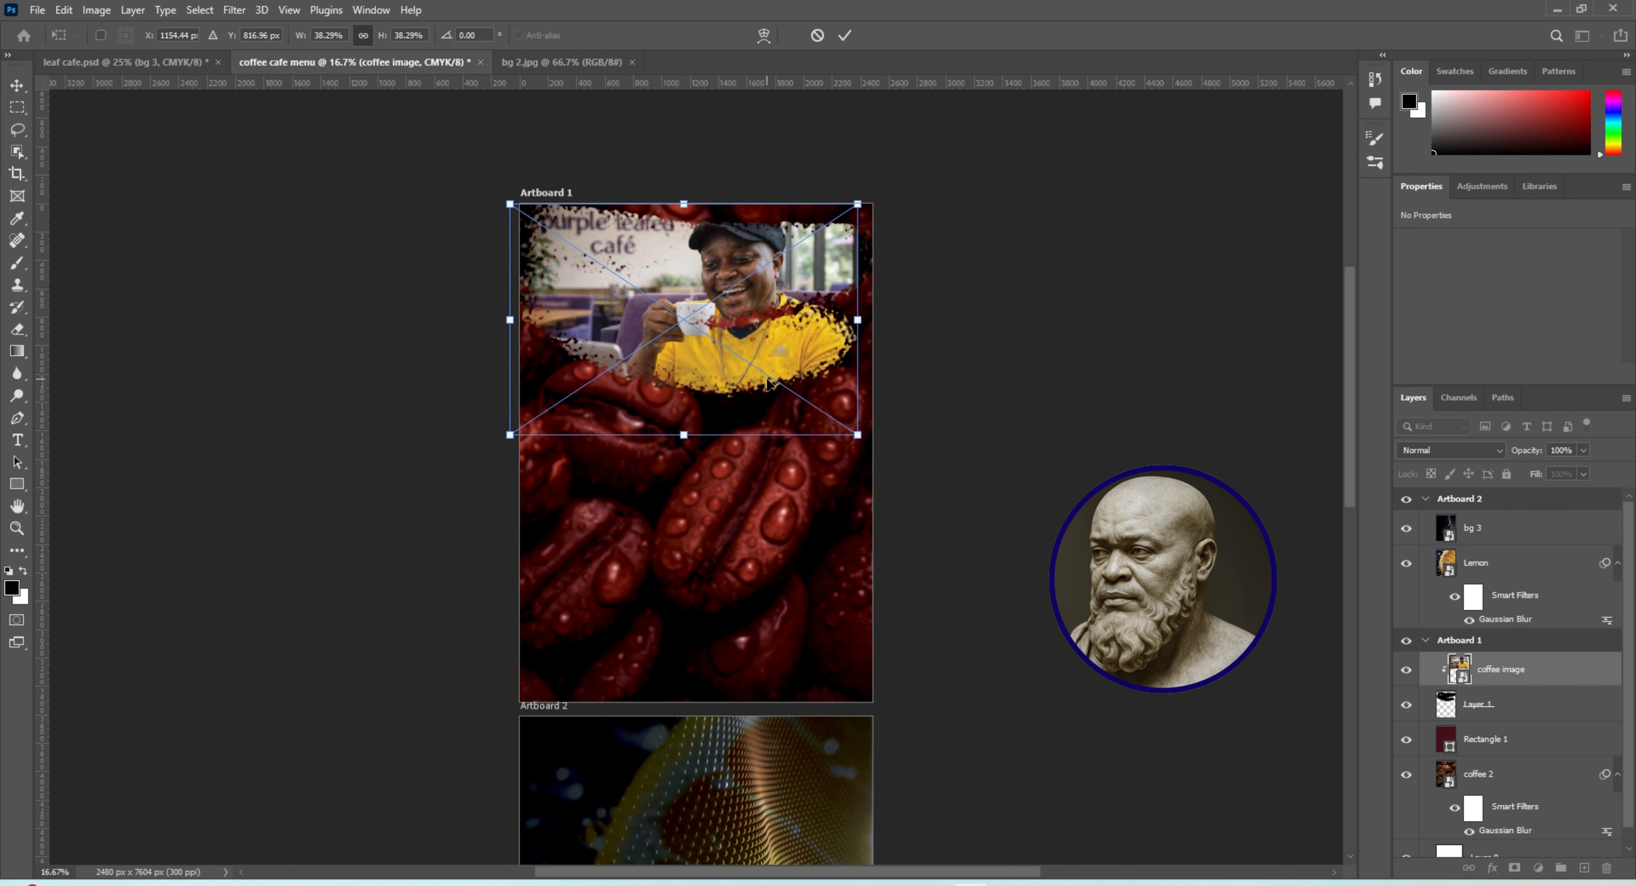
key(Return)
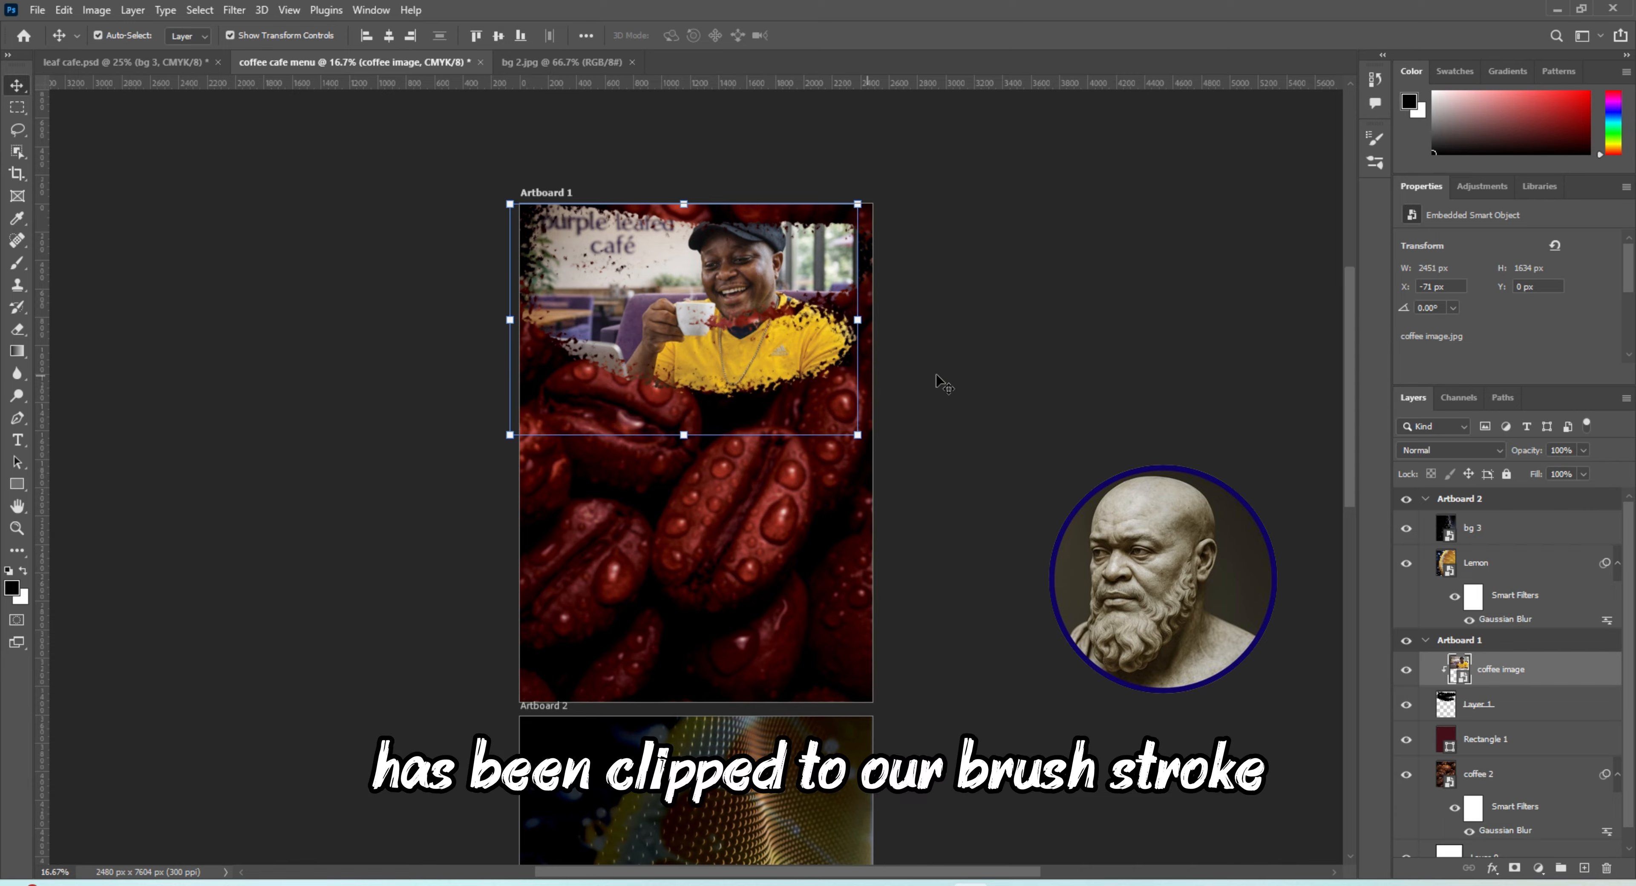
click(1019, 391)
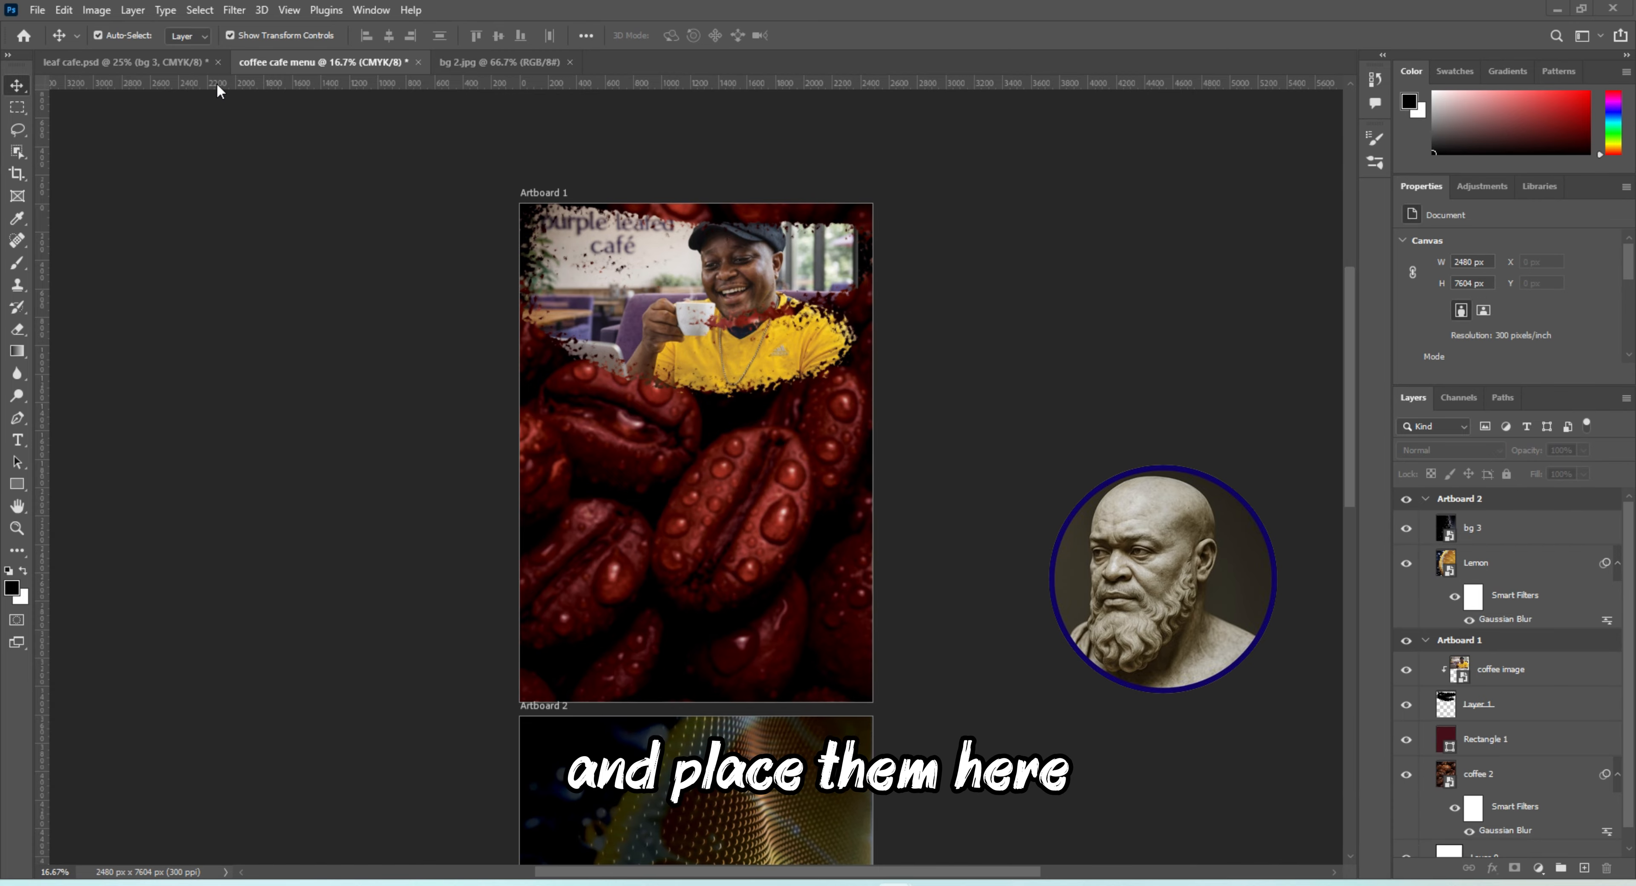
Copy the COFFEE LEAF SHOP title and the Hot Coffee group from leaf cafe.psd into coffee cafe menu, below Artboard 1's photo
click(157, 63)
click(569, 287)
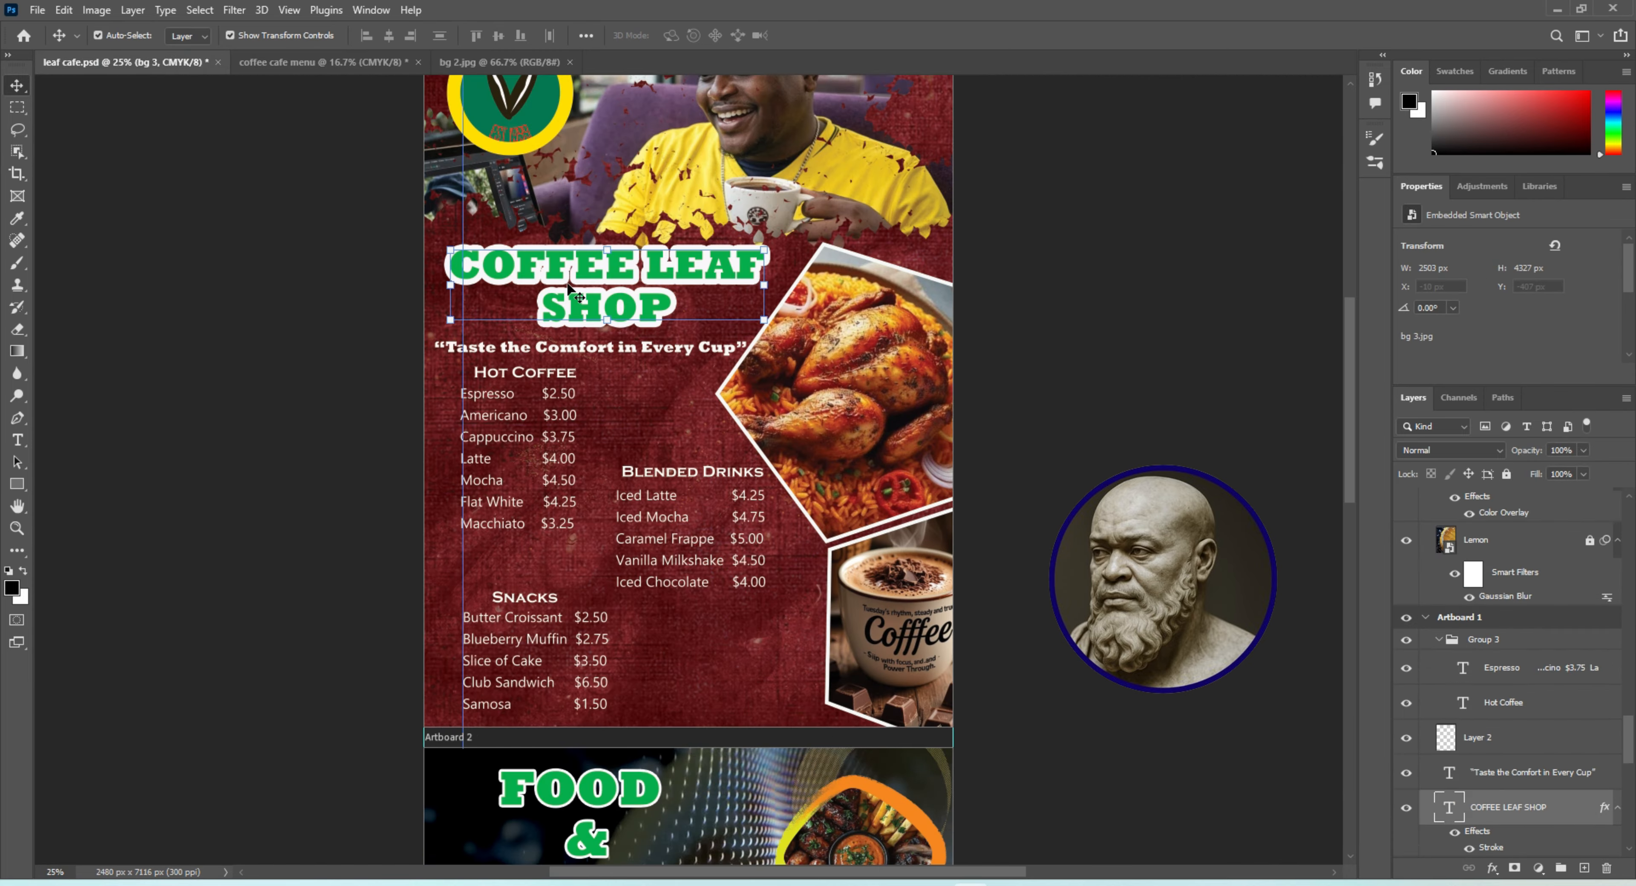
click(591, 348)
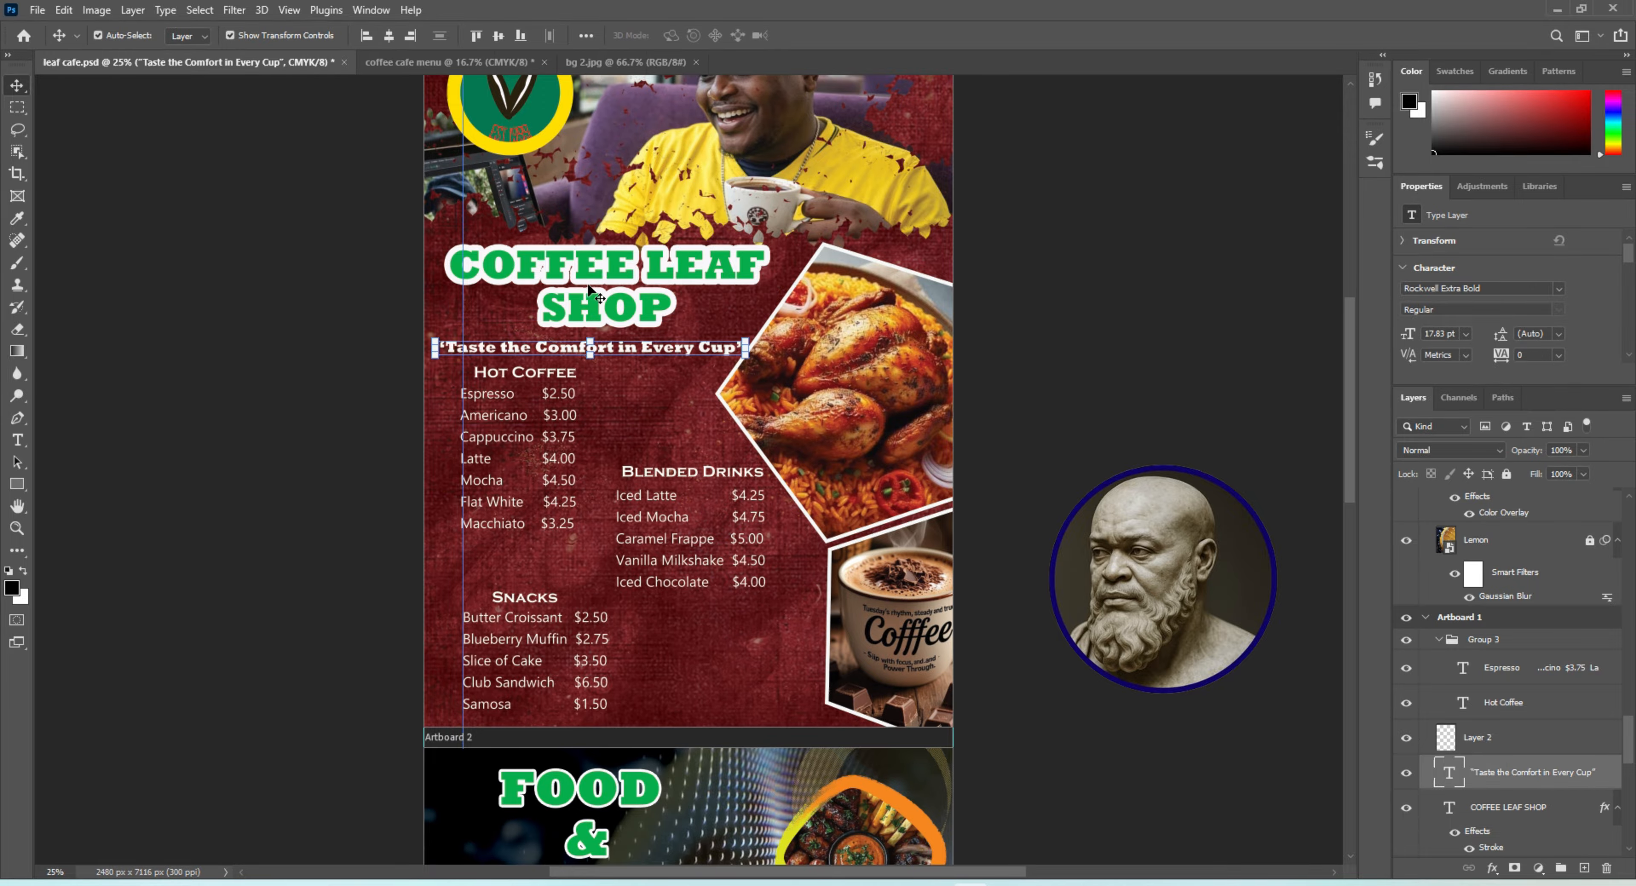
click(589, 289)
ctrl+click(1492, 640)
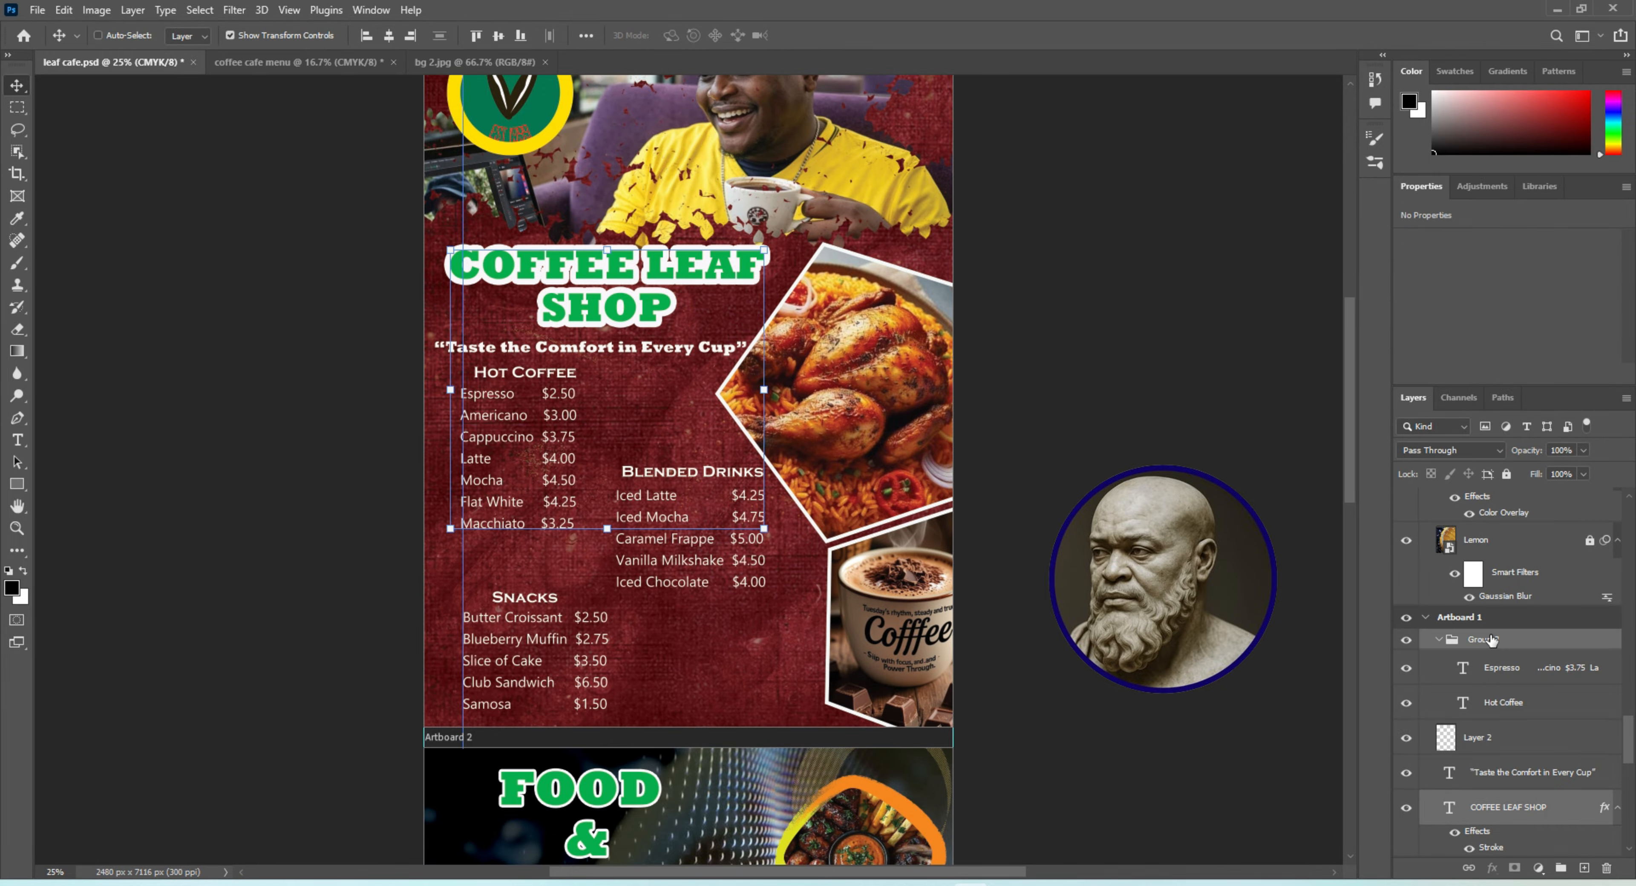
key(ctrl+c)
click(305, 65)
key(ctrl+v)
drag(670, 405, 615, 308)
In leaf cafe.psd, select the "Taste the Comfort in Every Cup" tagline with Group 2, Group 1 (Blended Drinks) and Group 4 (Snacks) for copying
click(127, 62)
click(556, 353)
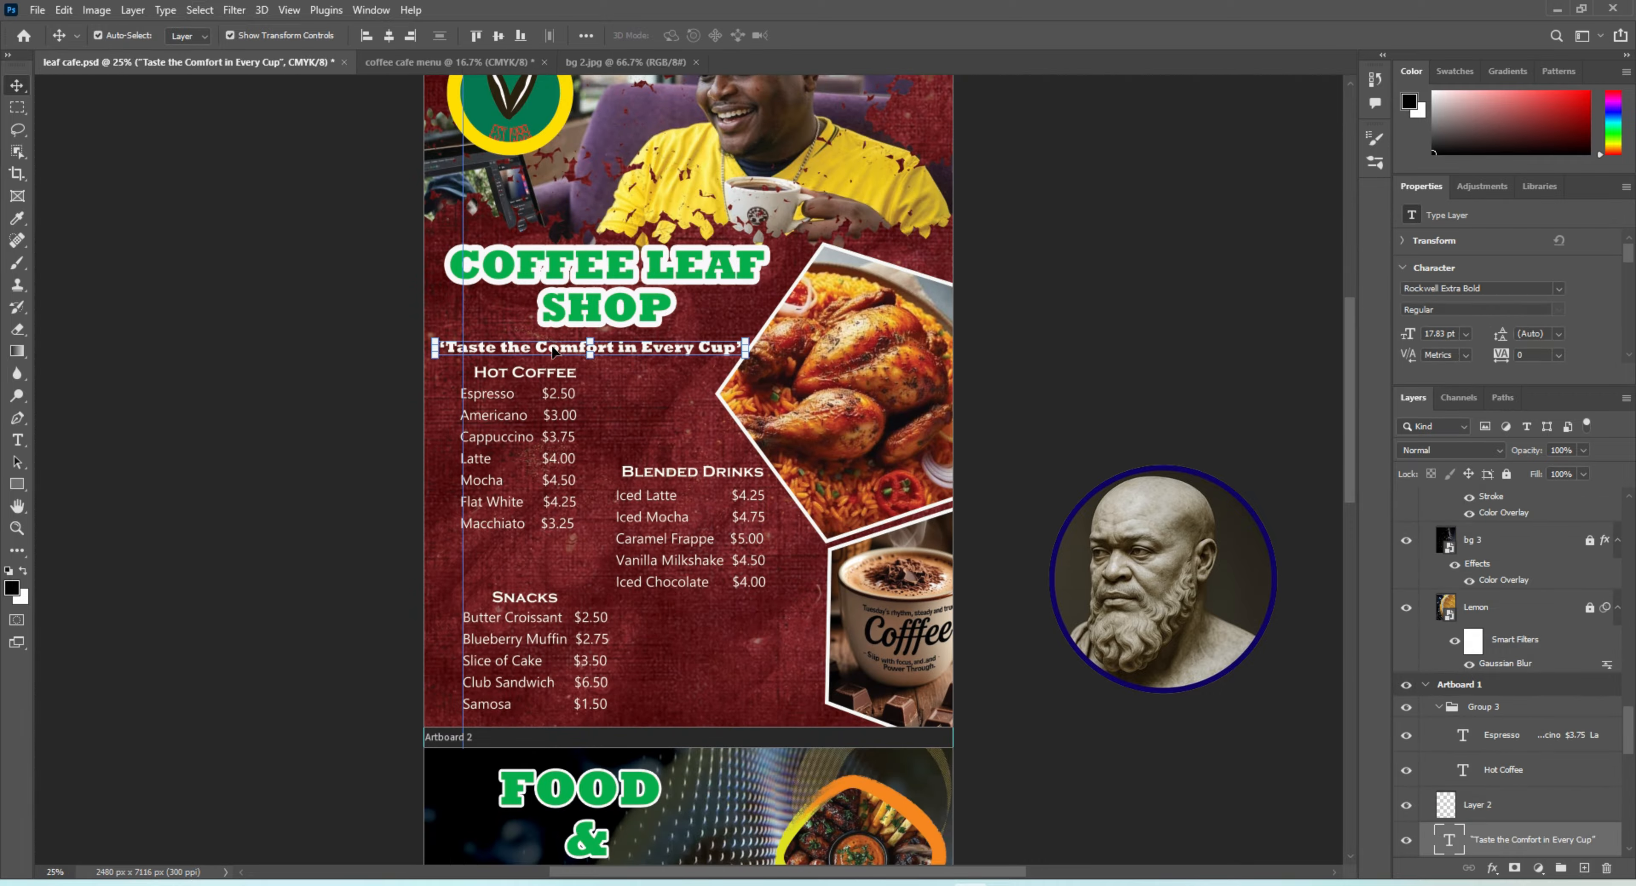
drag(1633, 785, 1631, 839)
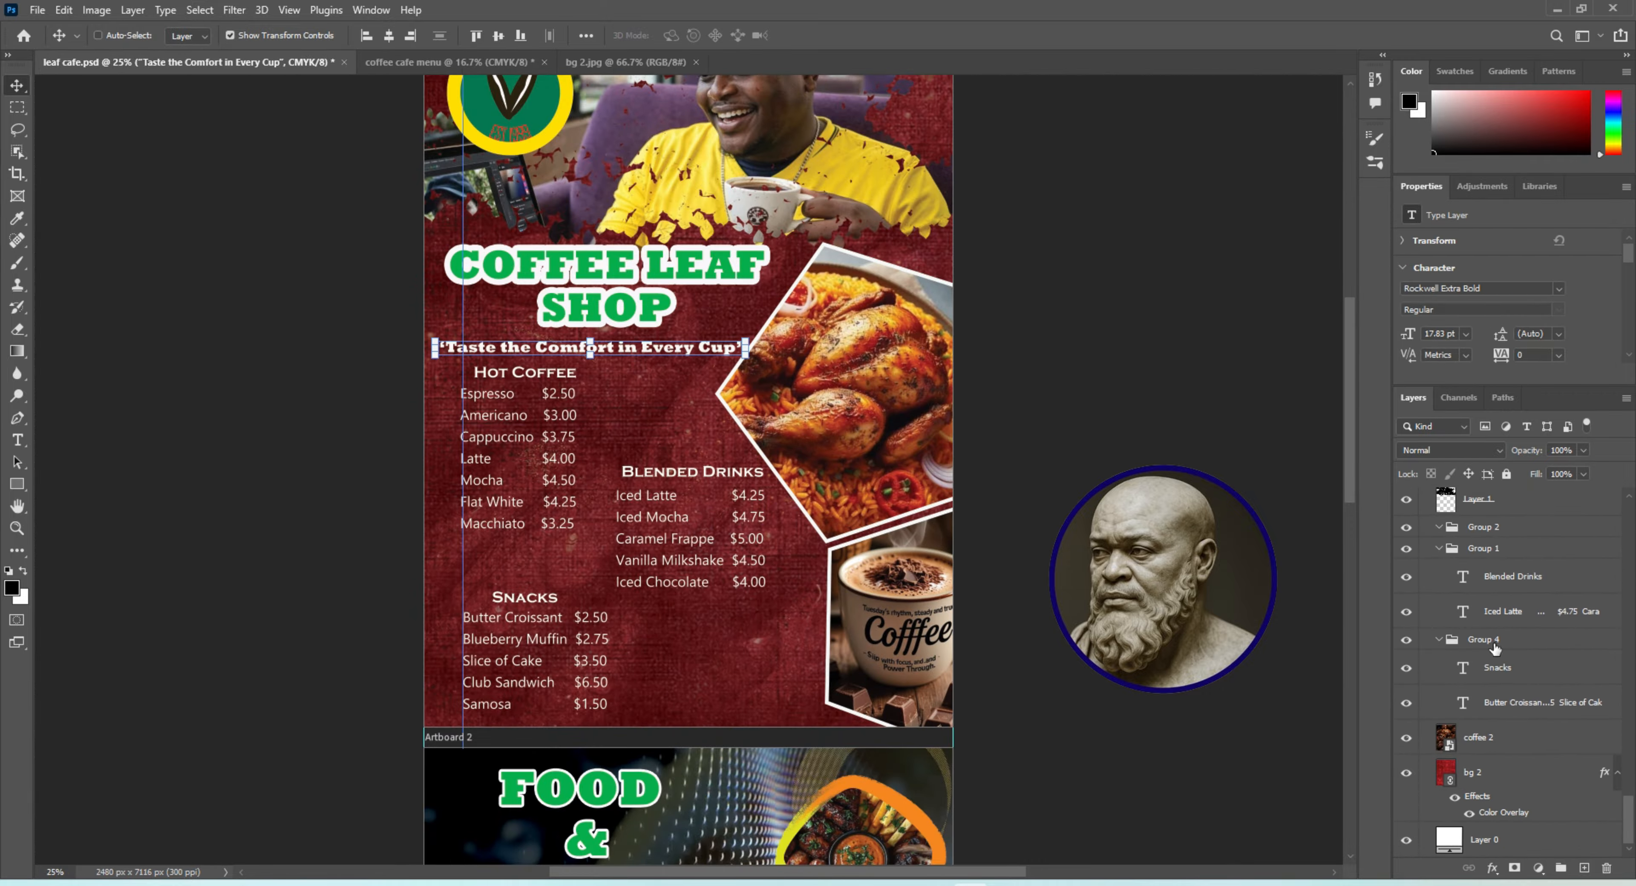
ctrl+click(1485, 550)
ctrl+click(1466, 535)
click(1407, 530)
click(1406, 529)
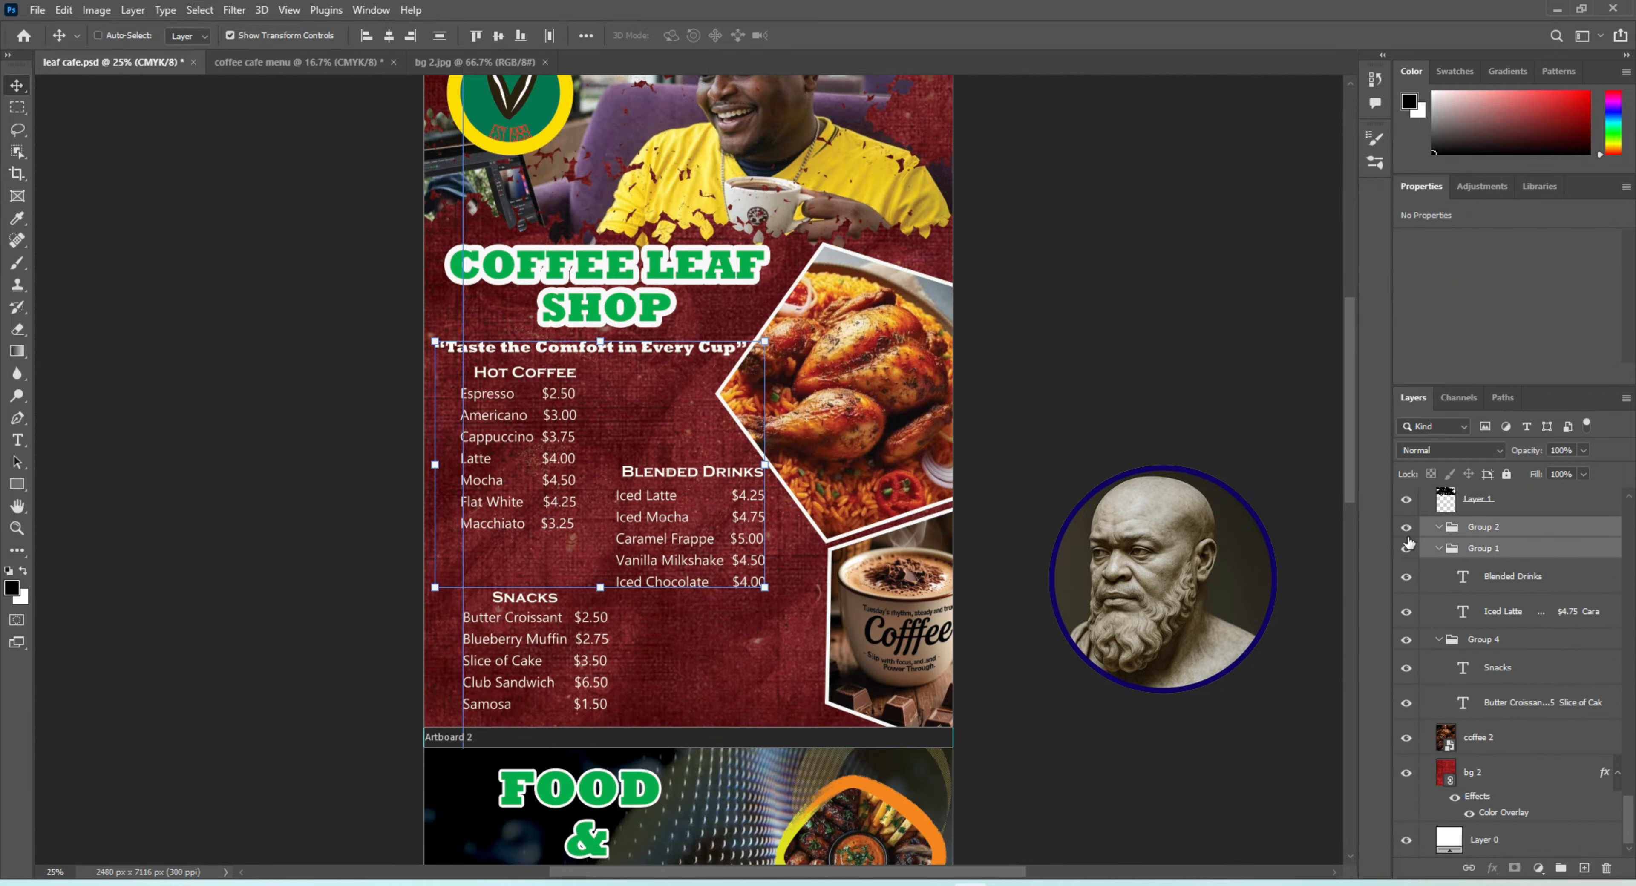
ctrl+click(1474, 640)
Paste the tagline and drink and snack lists into coffee cafe menu, arrange them around the Hot Coffee list, and put the tagline beneath the title
click(284, 63)
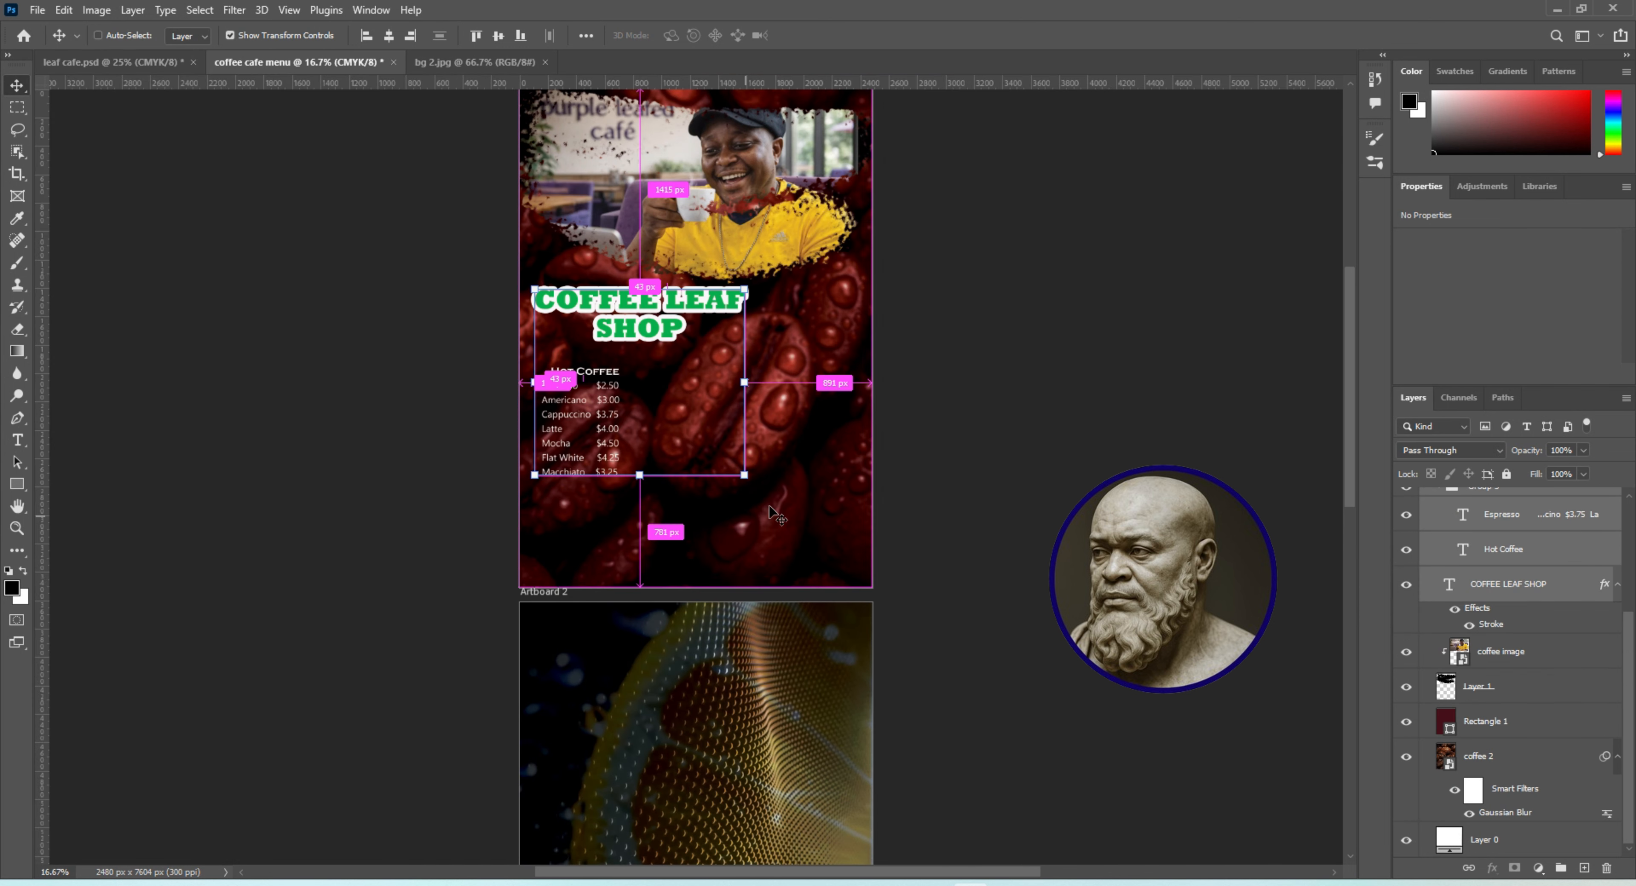
key(ctrl+v)
drag(661, 430, 595, 544)
click(966, 510)
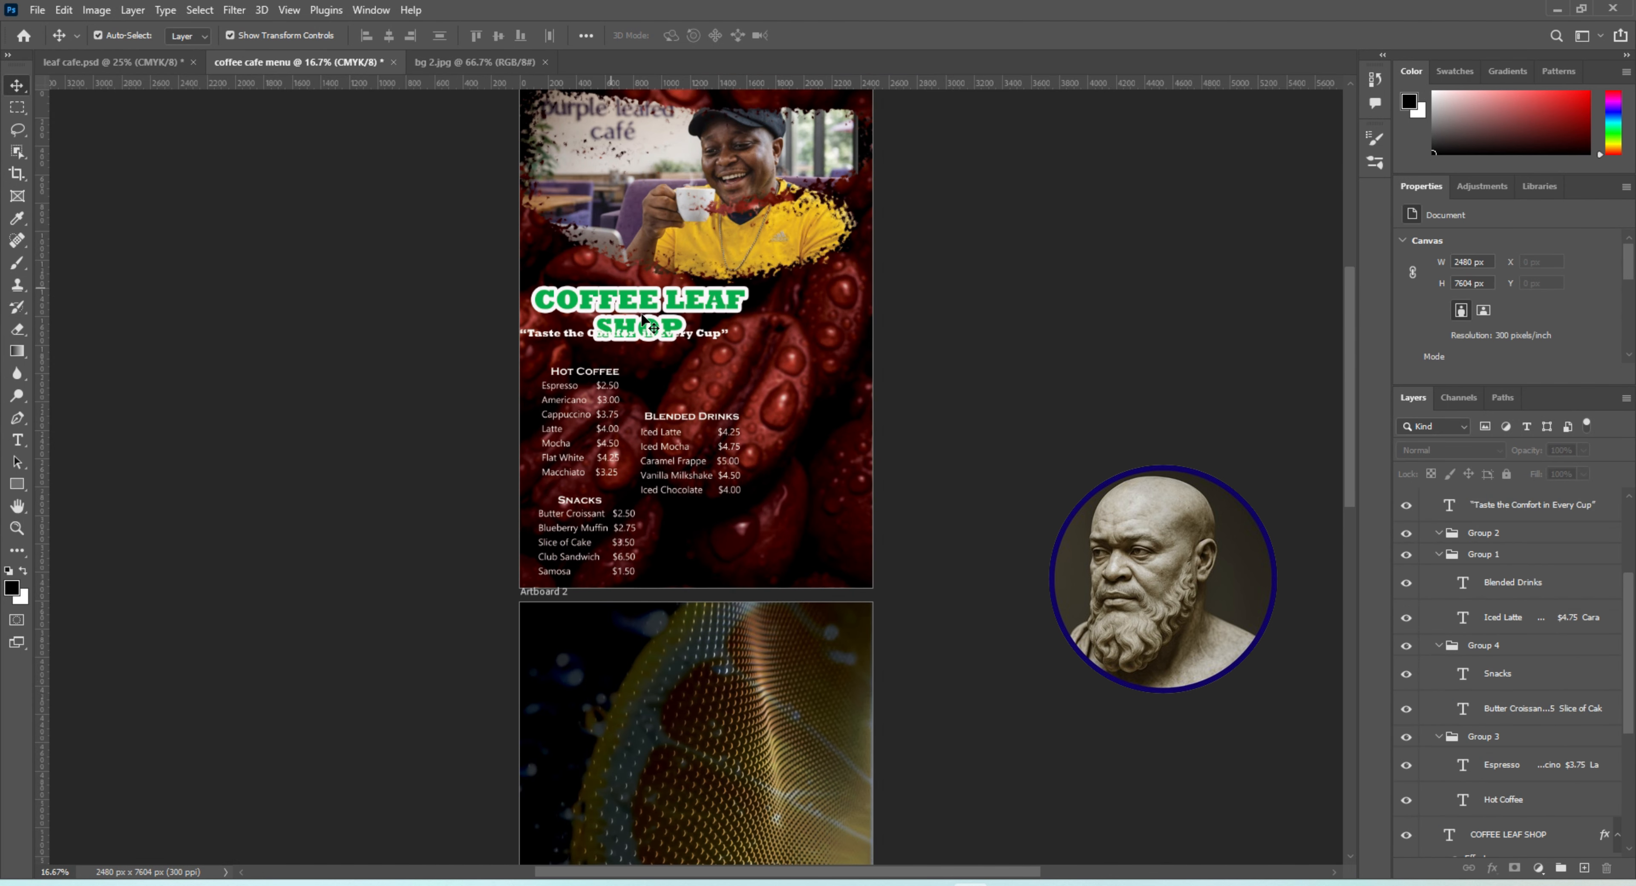
drag(694, 340, 697, 357)
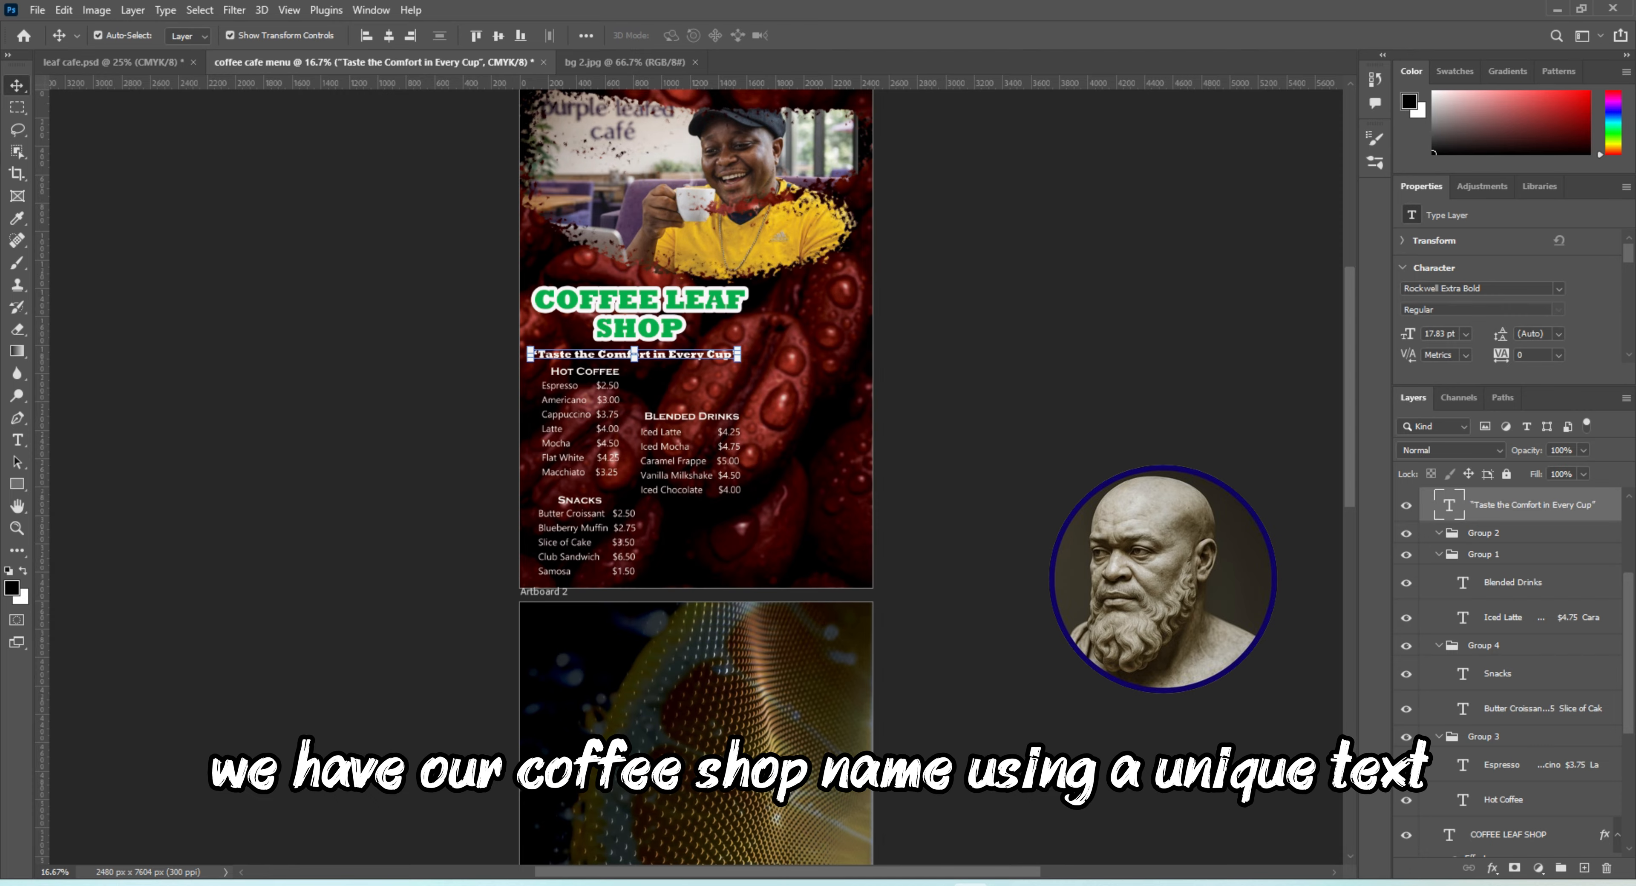
Select the COFFEE LEAF SHOP title and view its text settings with the Type tool
click(624, 302)
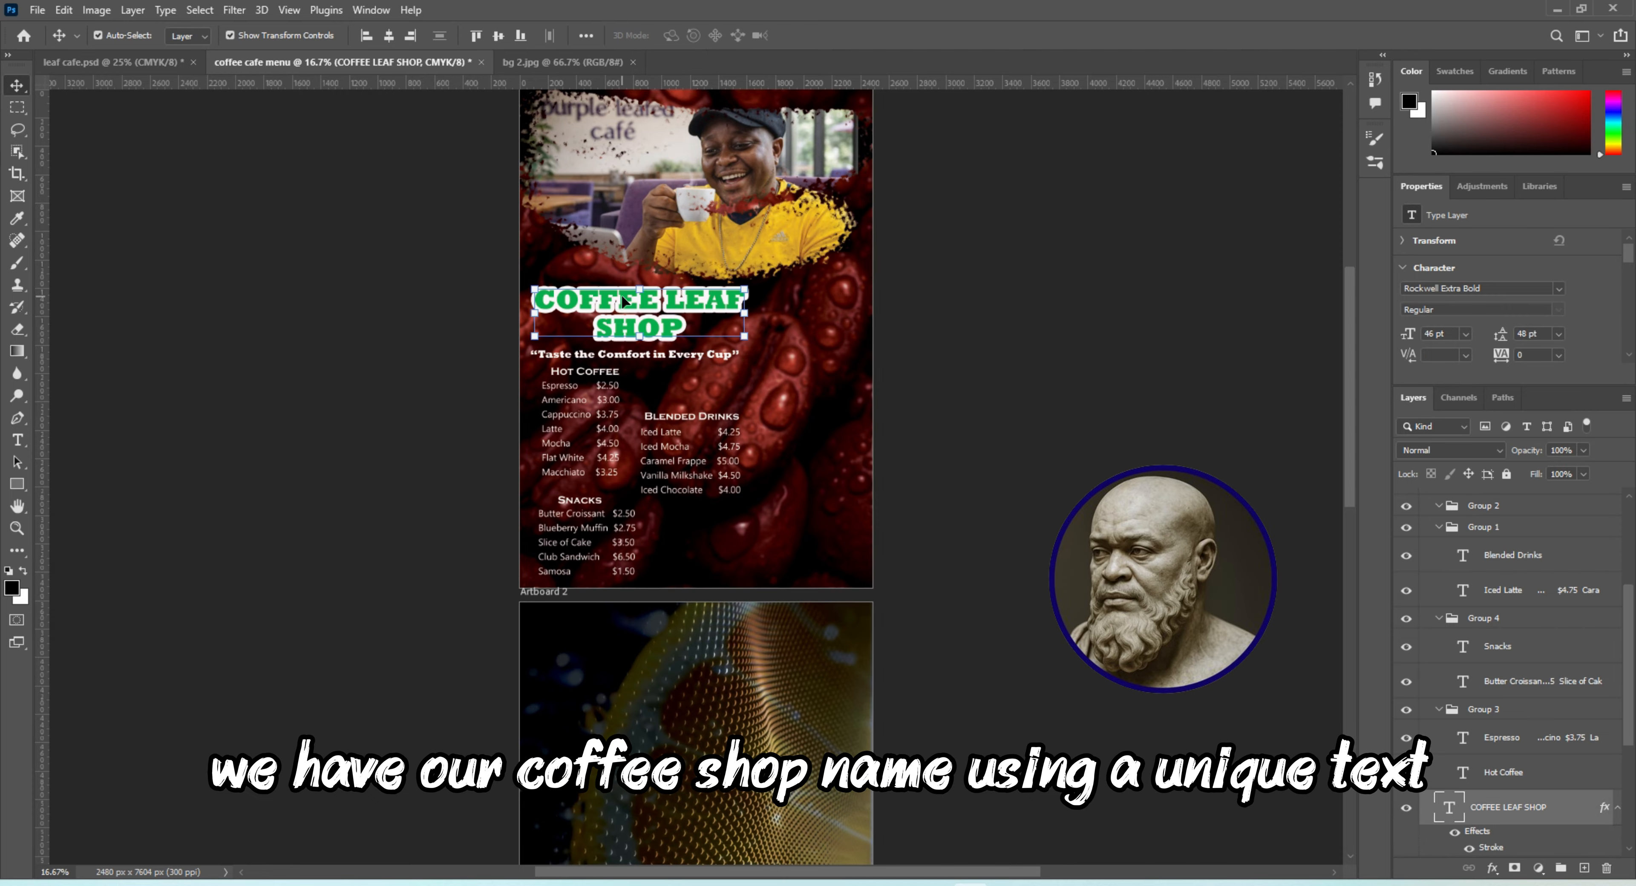
click(21, 444)
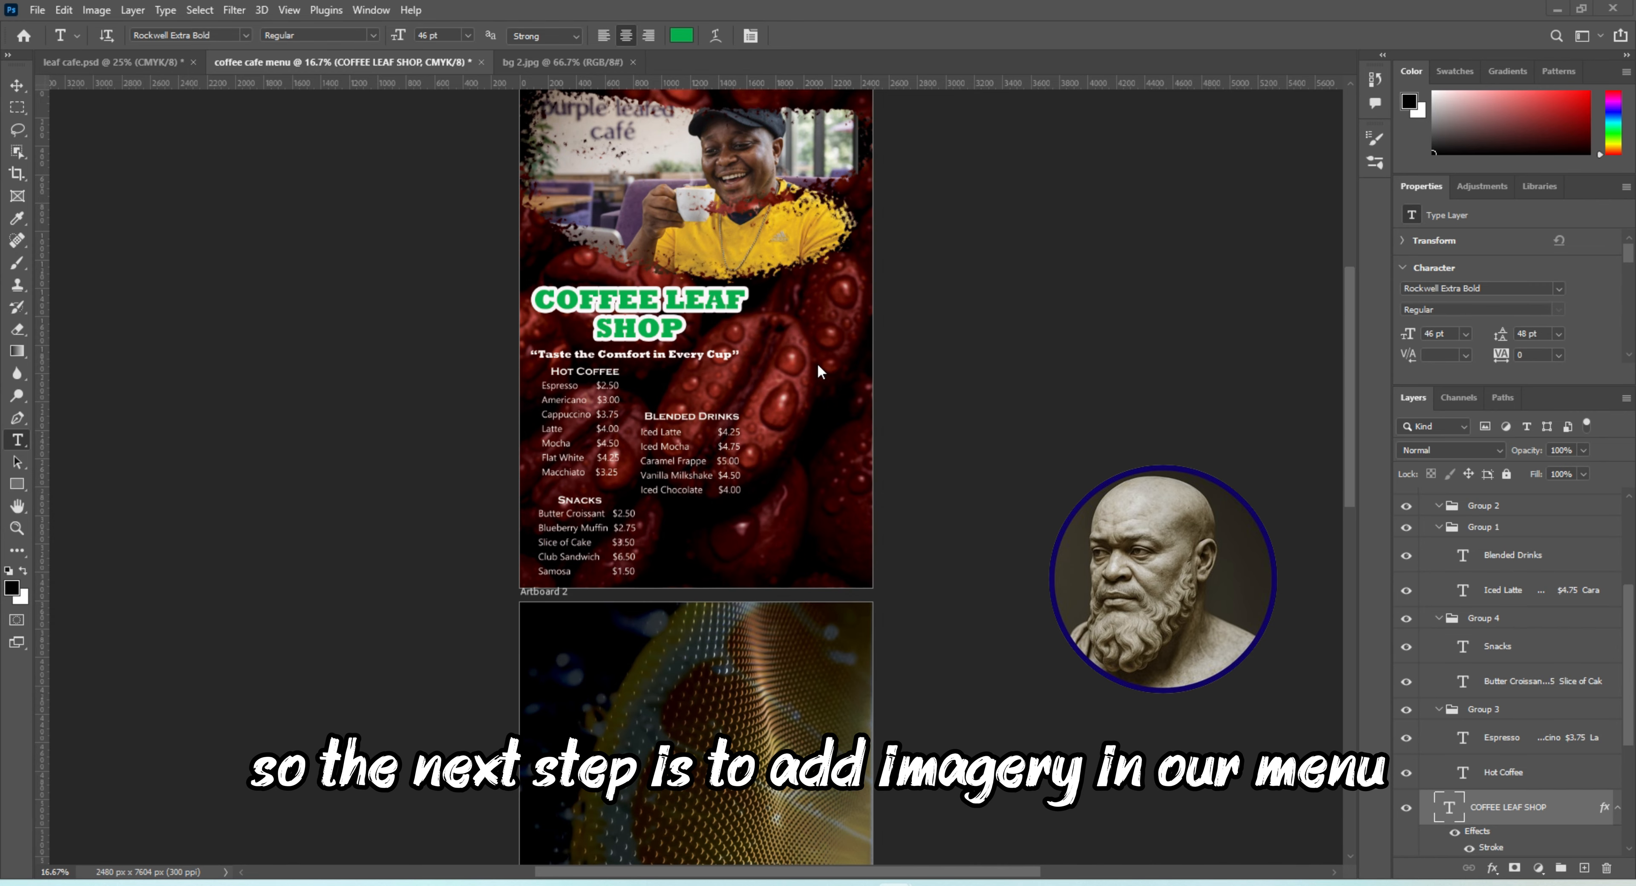
Draw a five-sided black polygon about 793 × 754 px beside the COFFEE LEAF SHOP title and move its layer to the top of Artboard 1
click(25, 484)
click(93, 534)
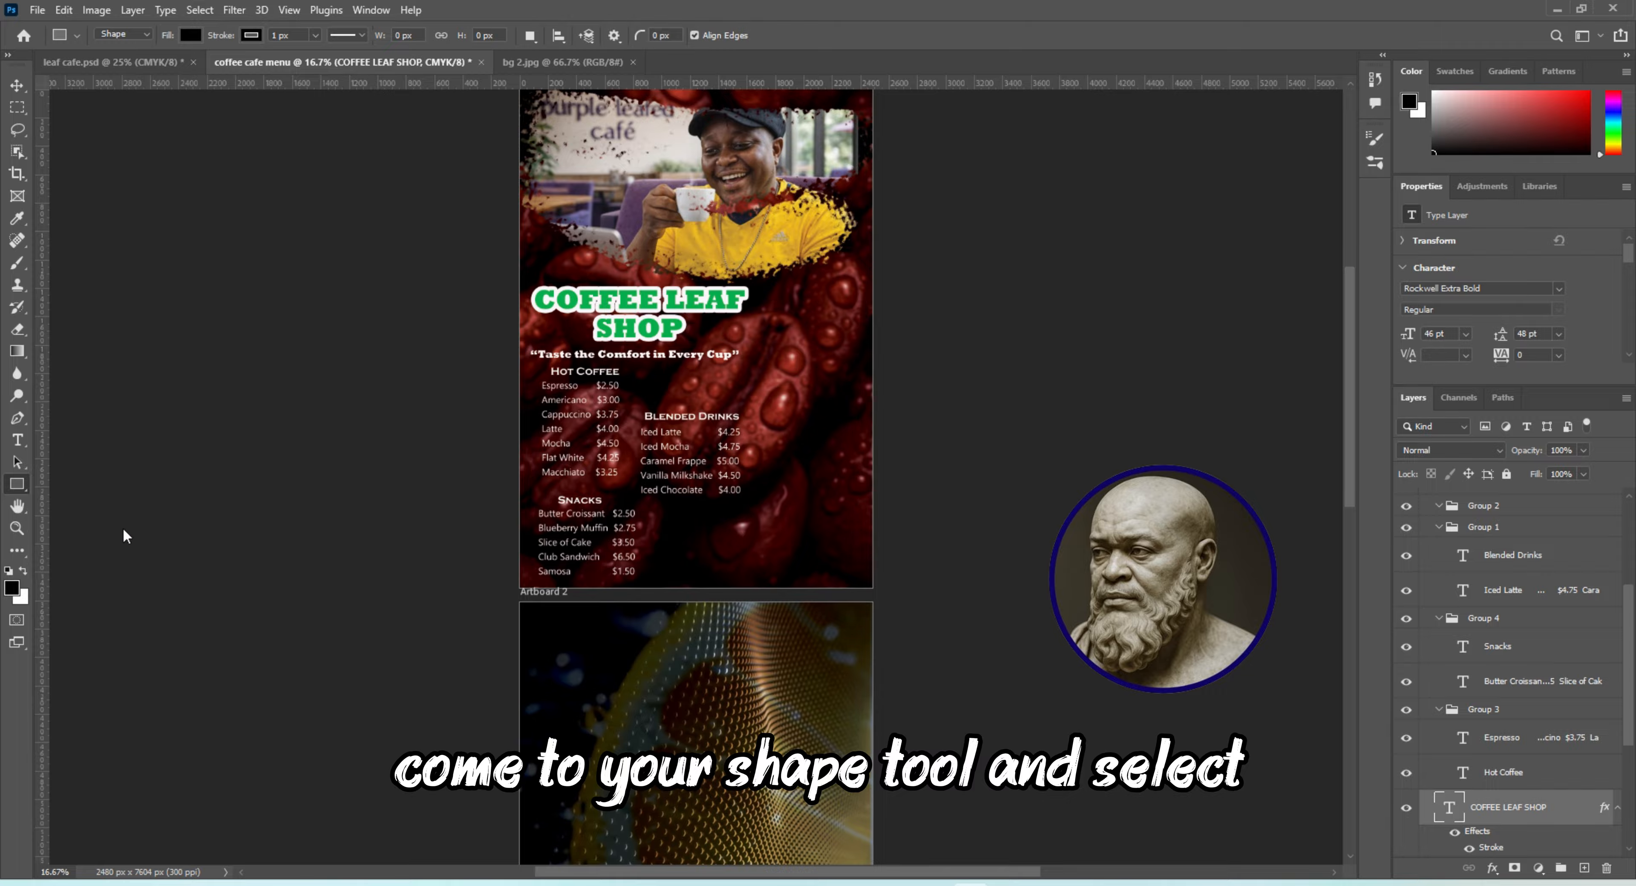
drag(861, 312, 718, 431)
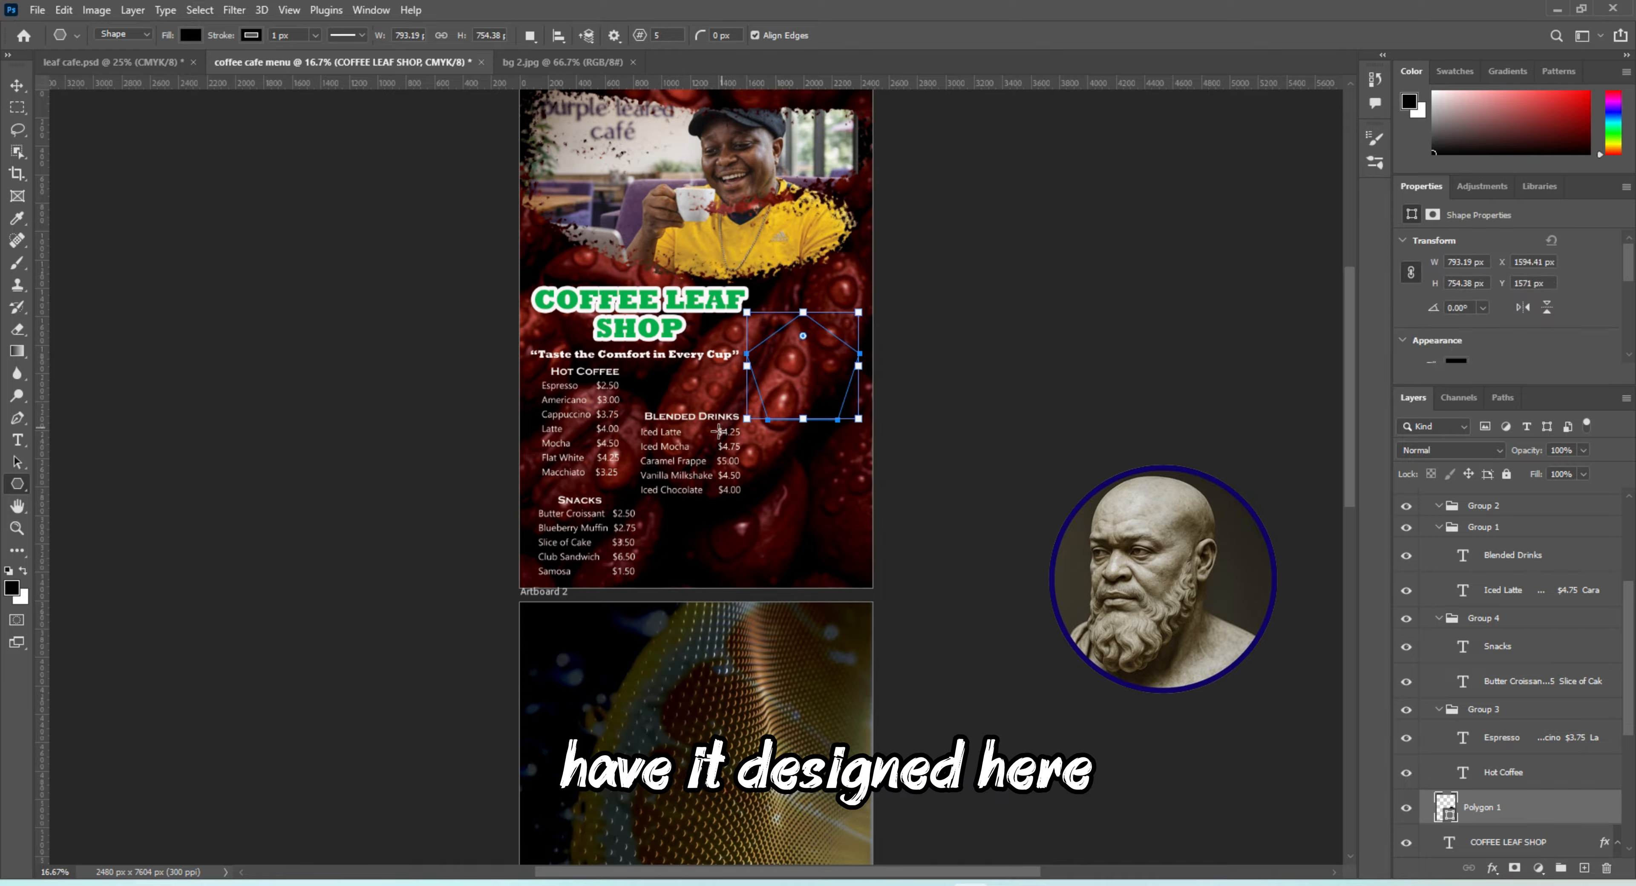
drag(1539, 823, 1445, 530)
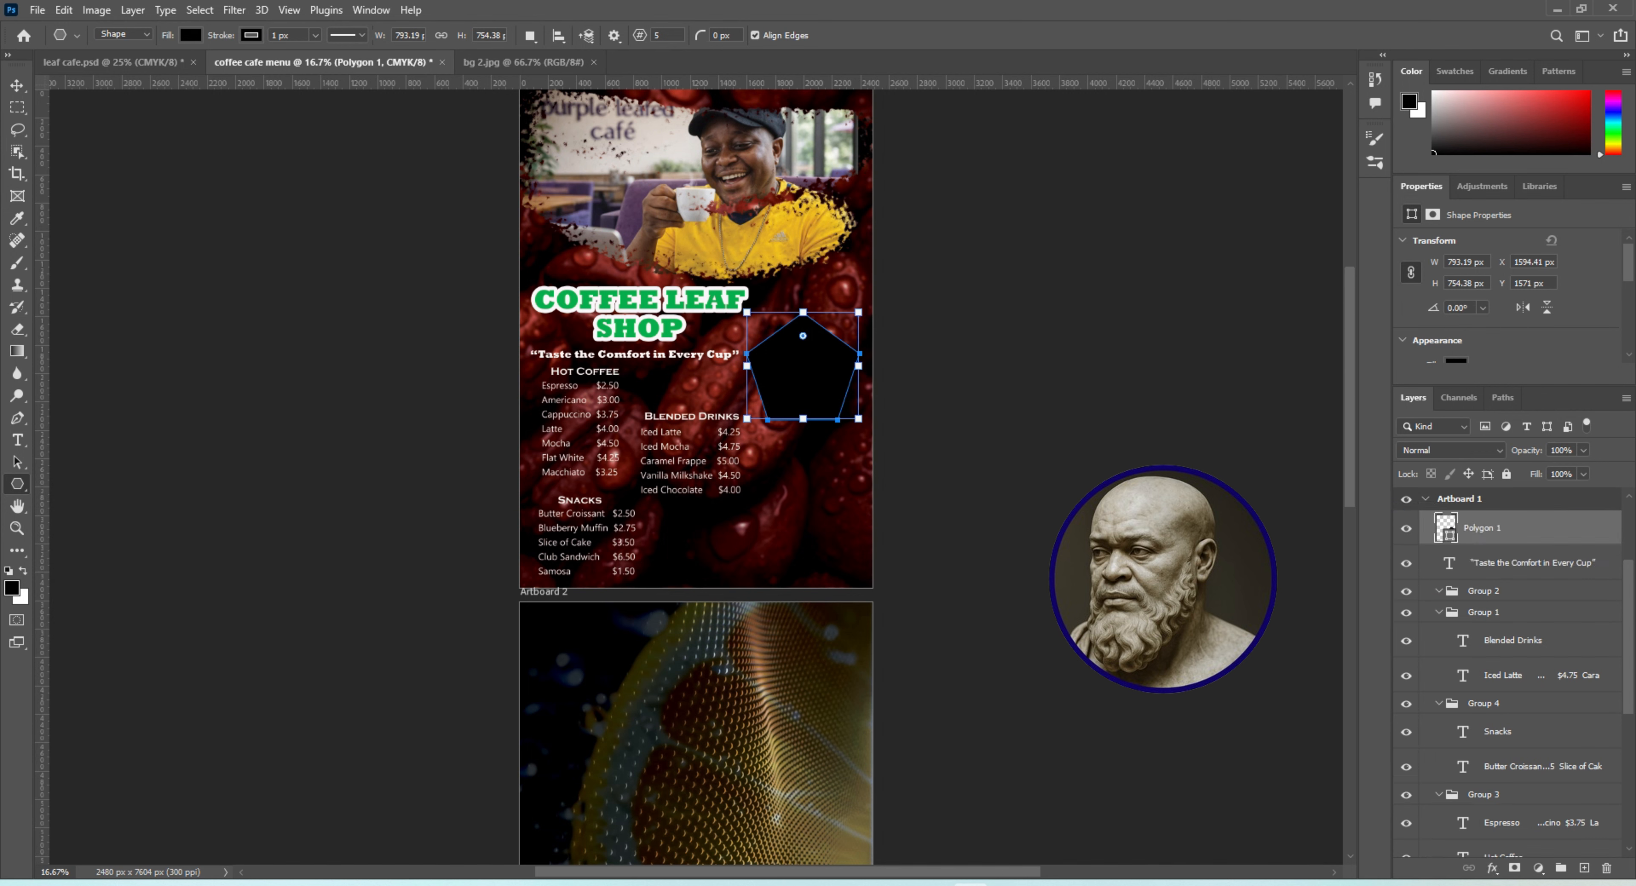
Rotate the polygon about -70° and enlarge it to about 147% so it extends past the artboard's right edge
key(v)
key(ctrl+t)
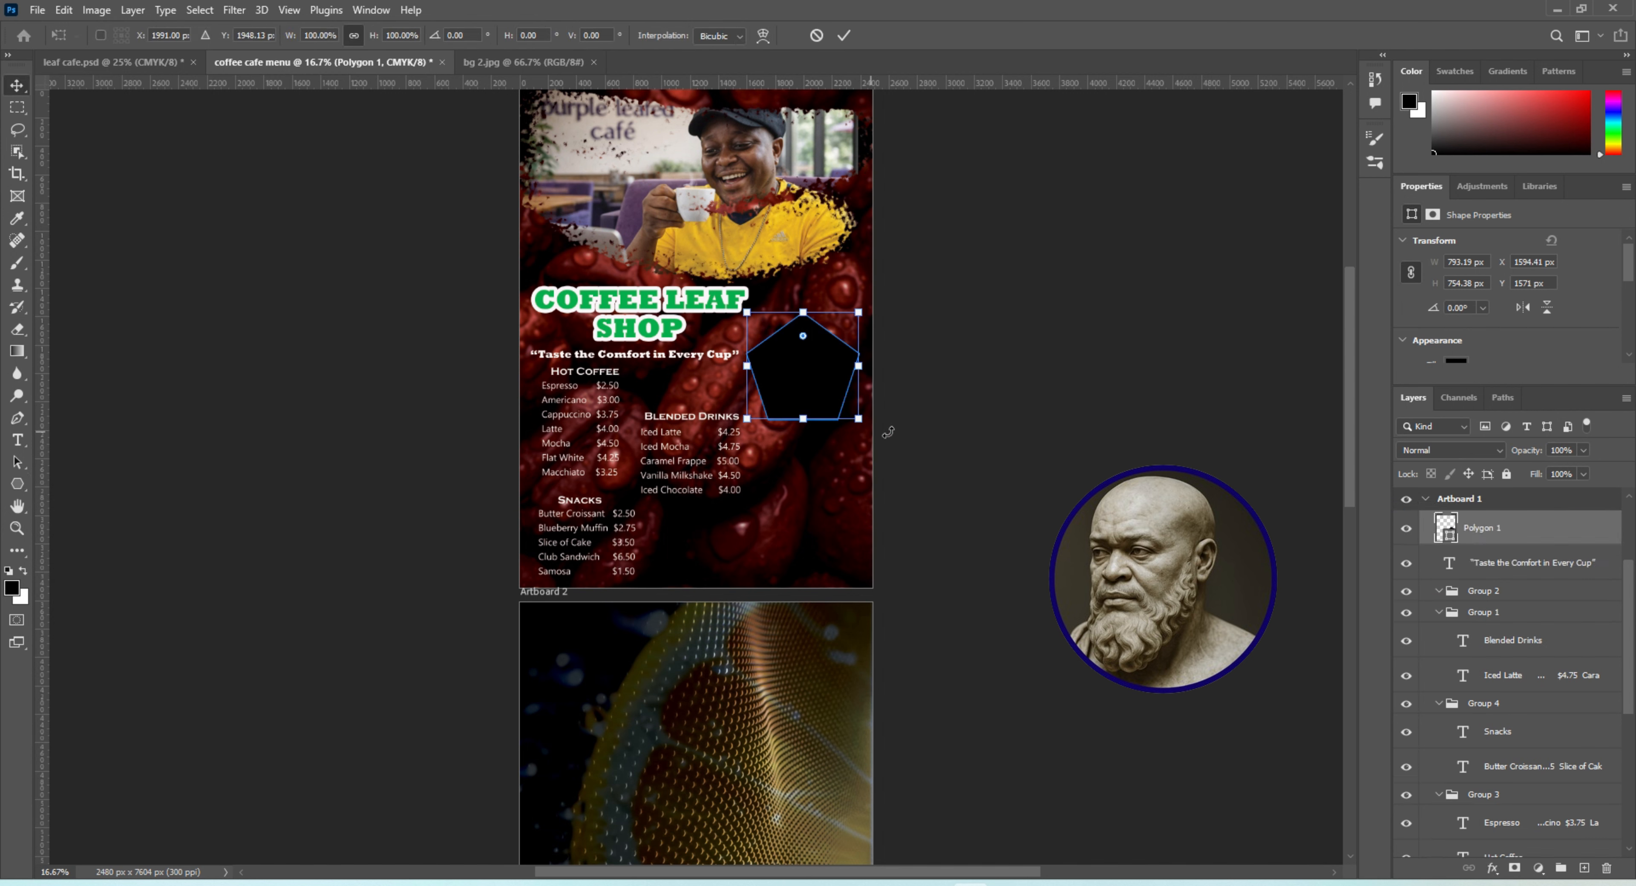
drag(888, 433, 985, 270)
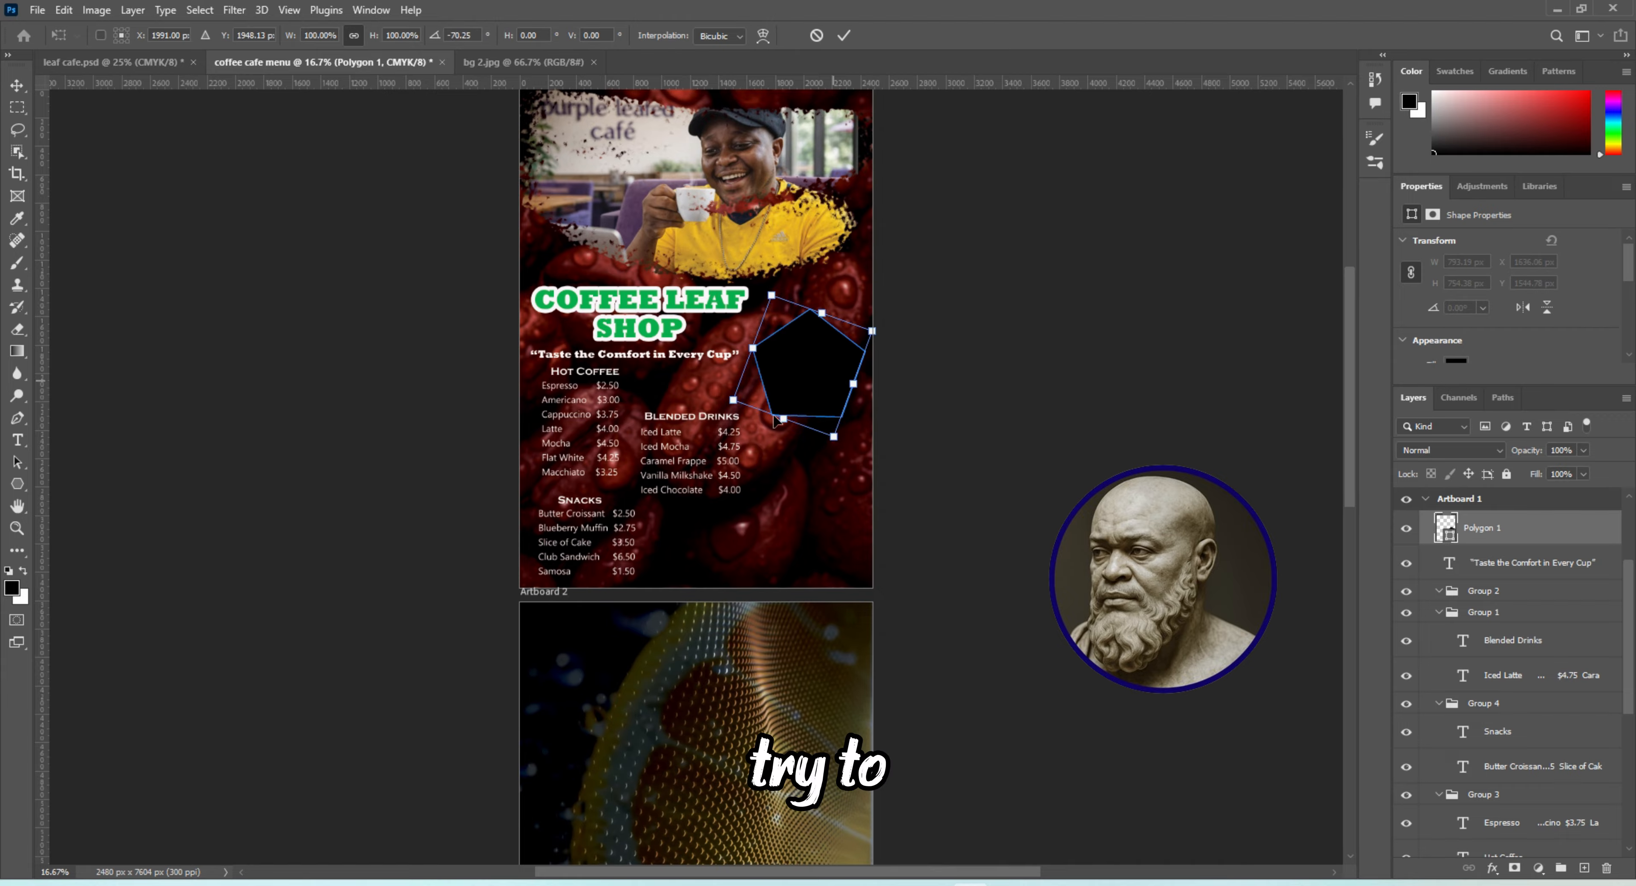
drag(833, 437, 887, 491)
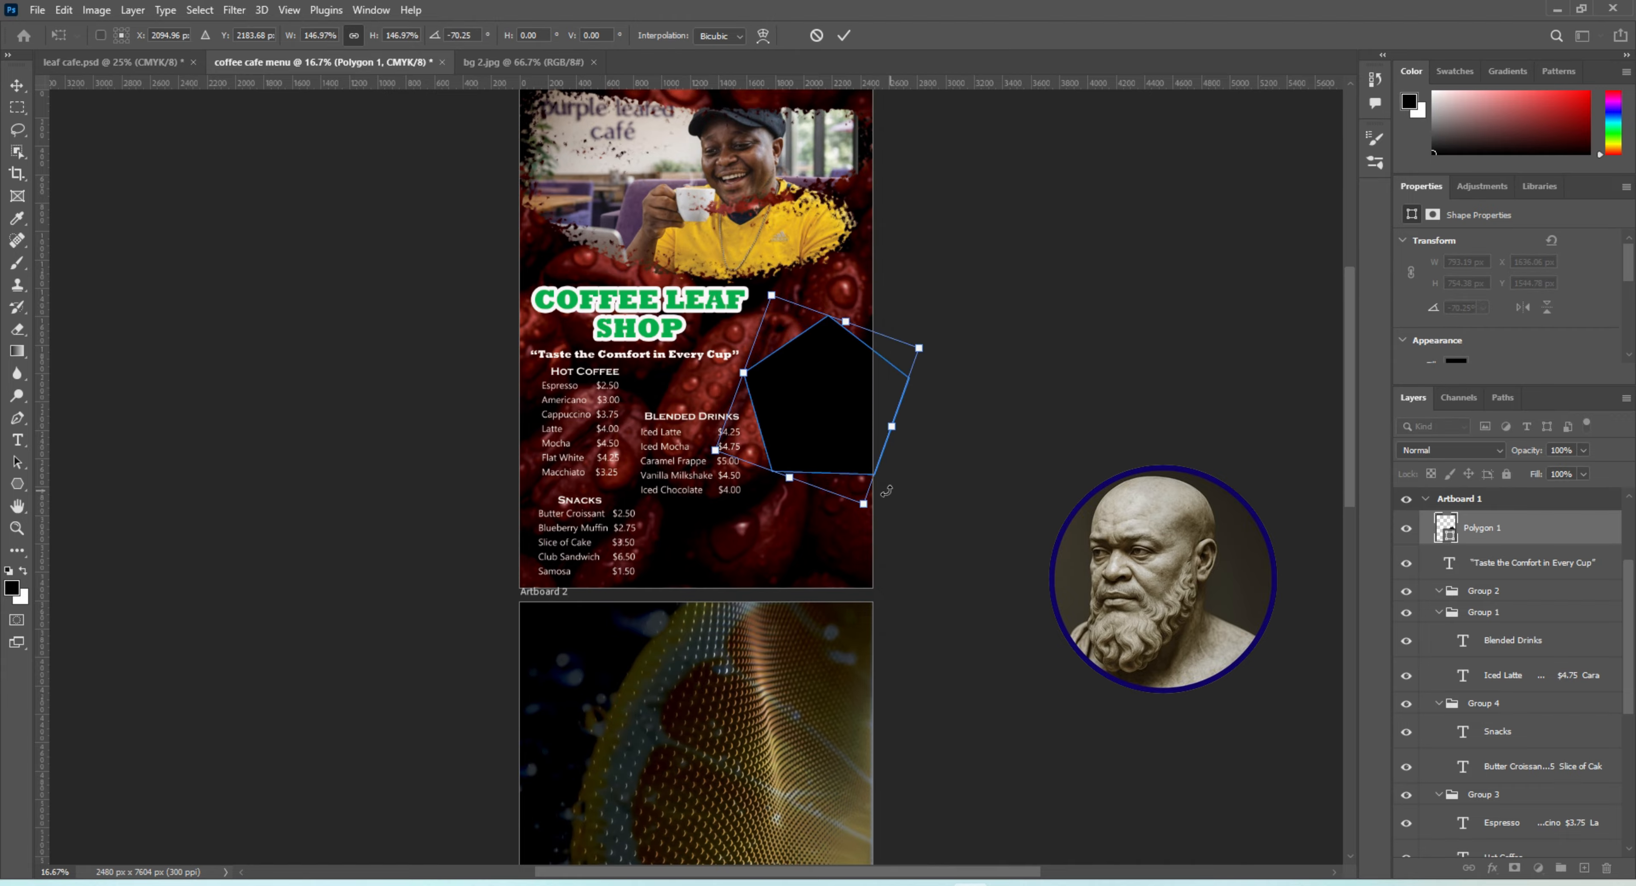
click(18, 87)
click(945, 556)
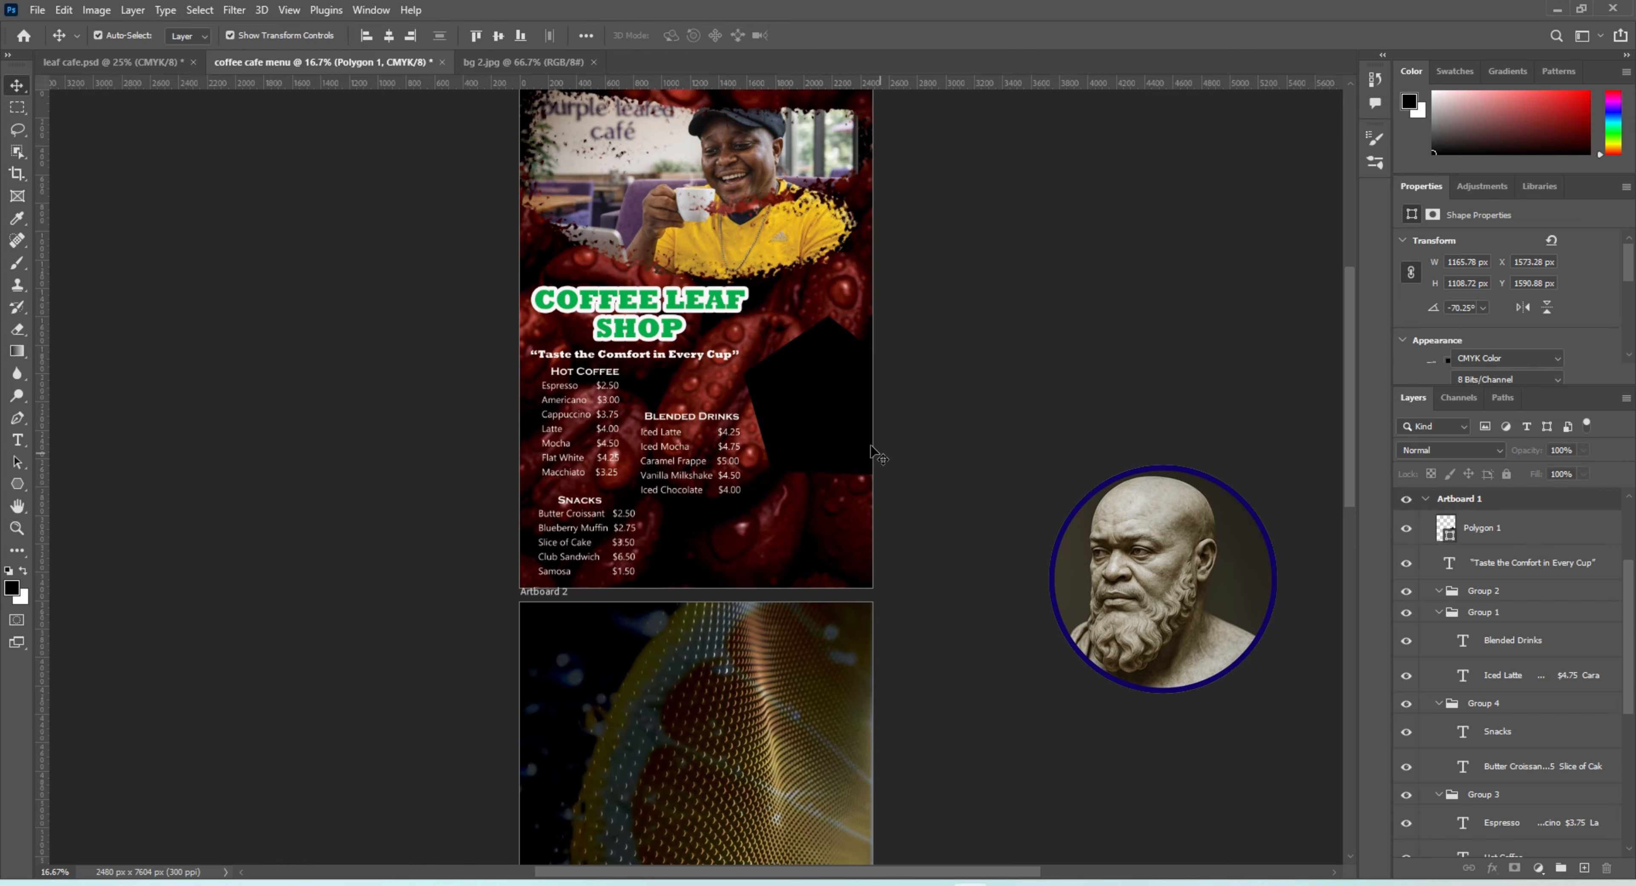
Move the polygon up and right beside the title, then rotate it about 16° so a flat side faces the price lists
click(820, 419)
drag(825, 429, 839, 392)
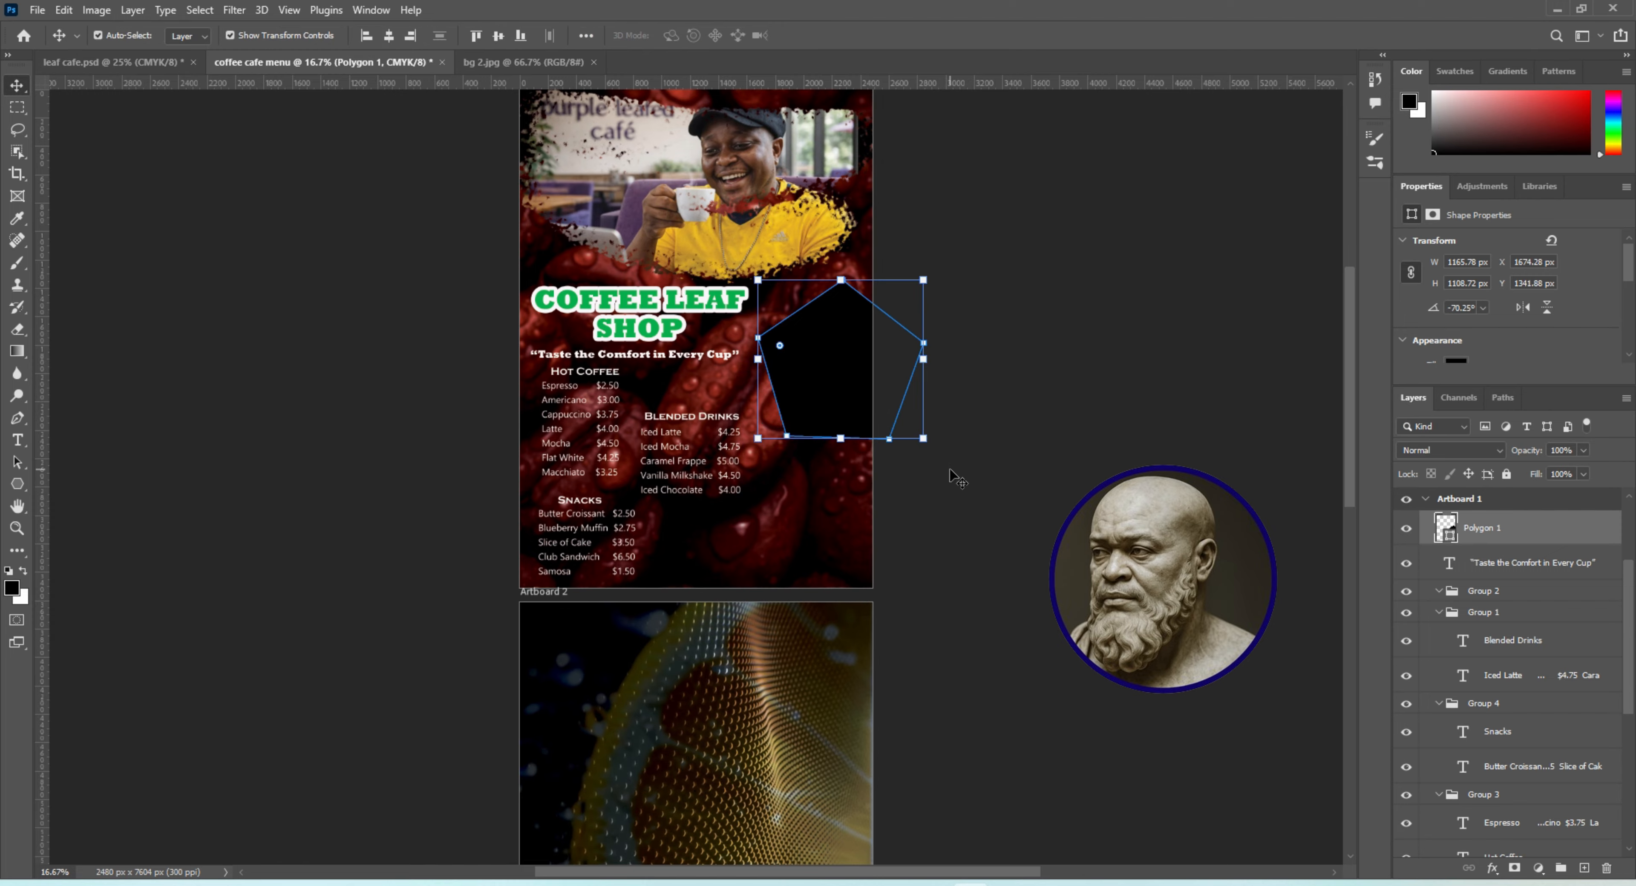
drag(935, 454, 915, 483)
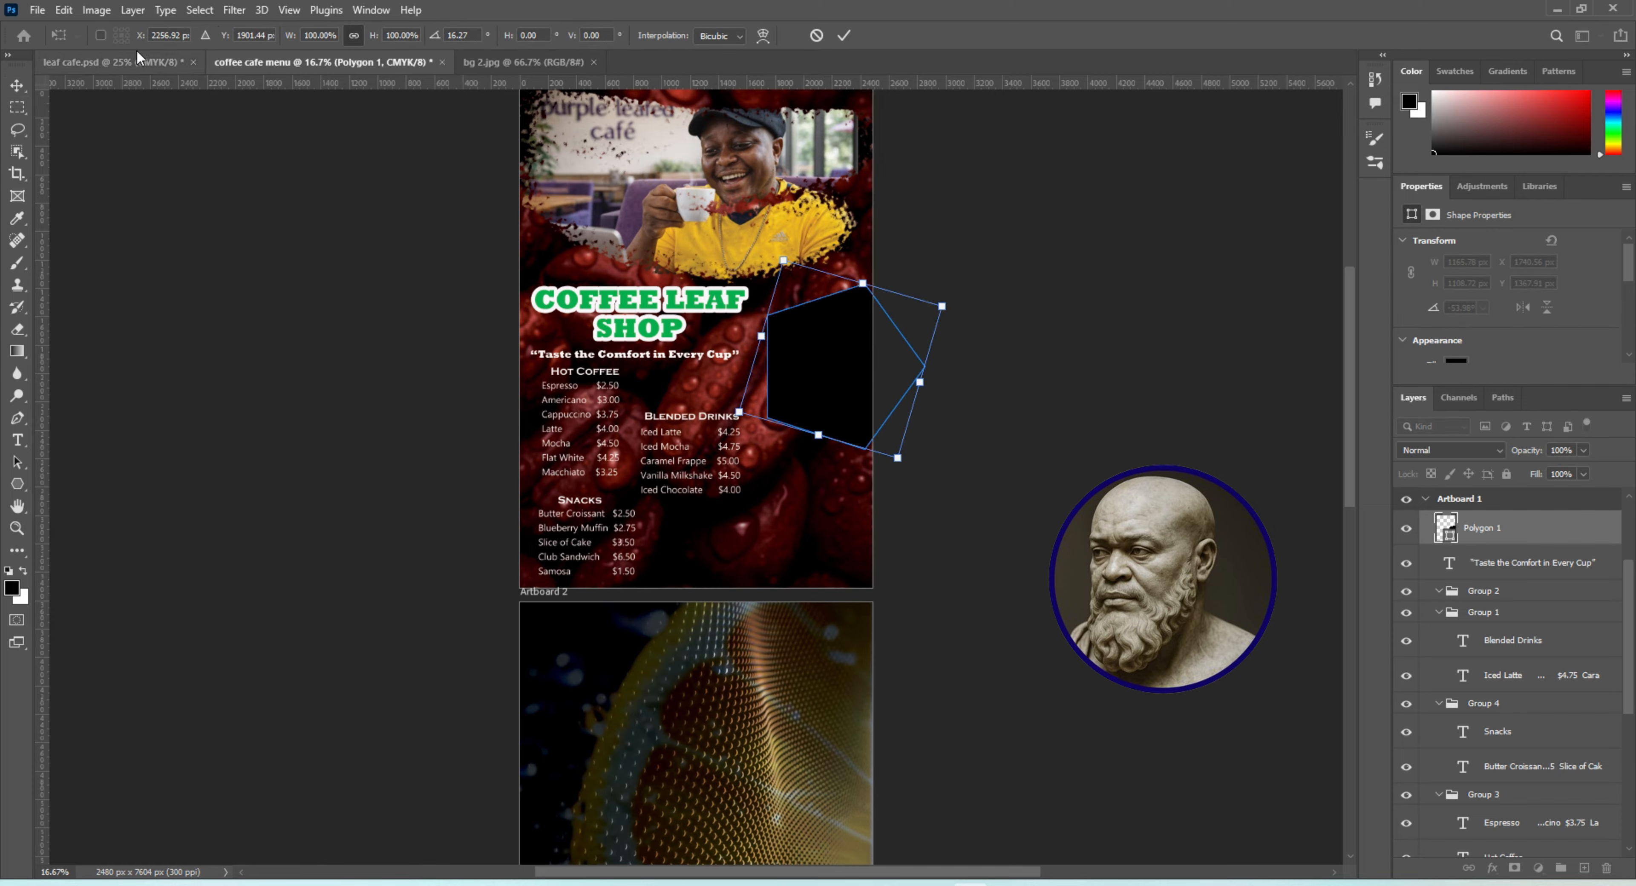
Give the polygon a near-white #fafafa stroke about 18.33 px wide
click(17, 484)
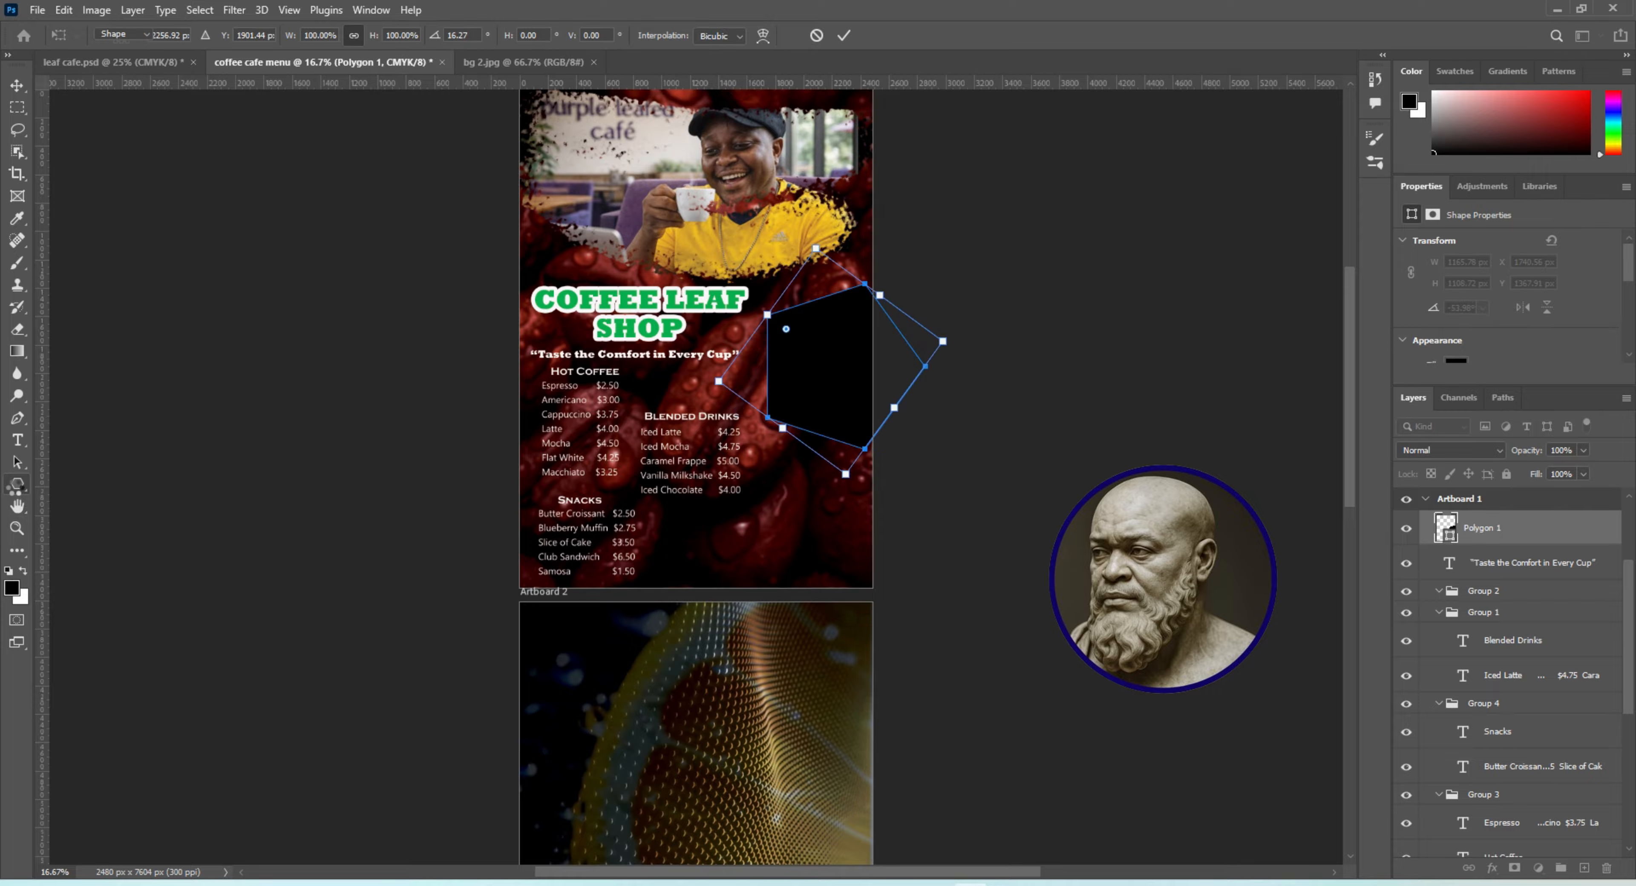
click(251, 35)
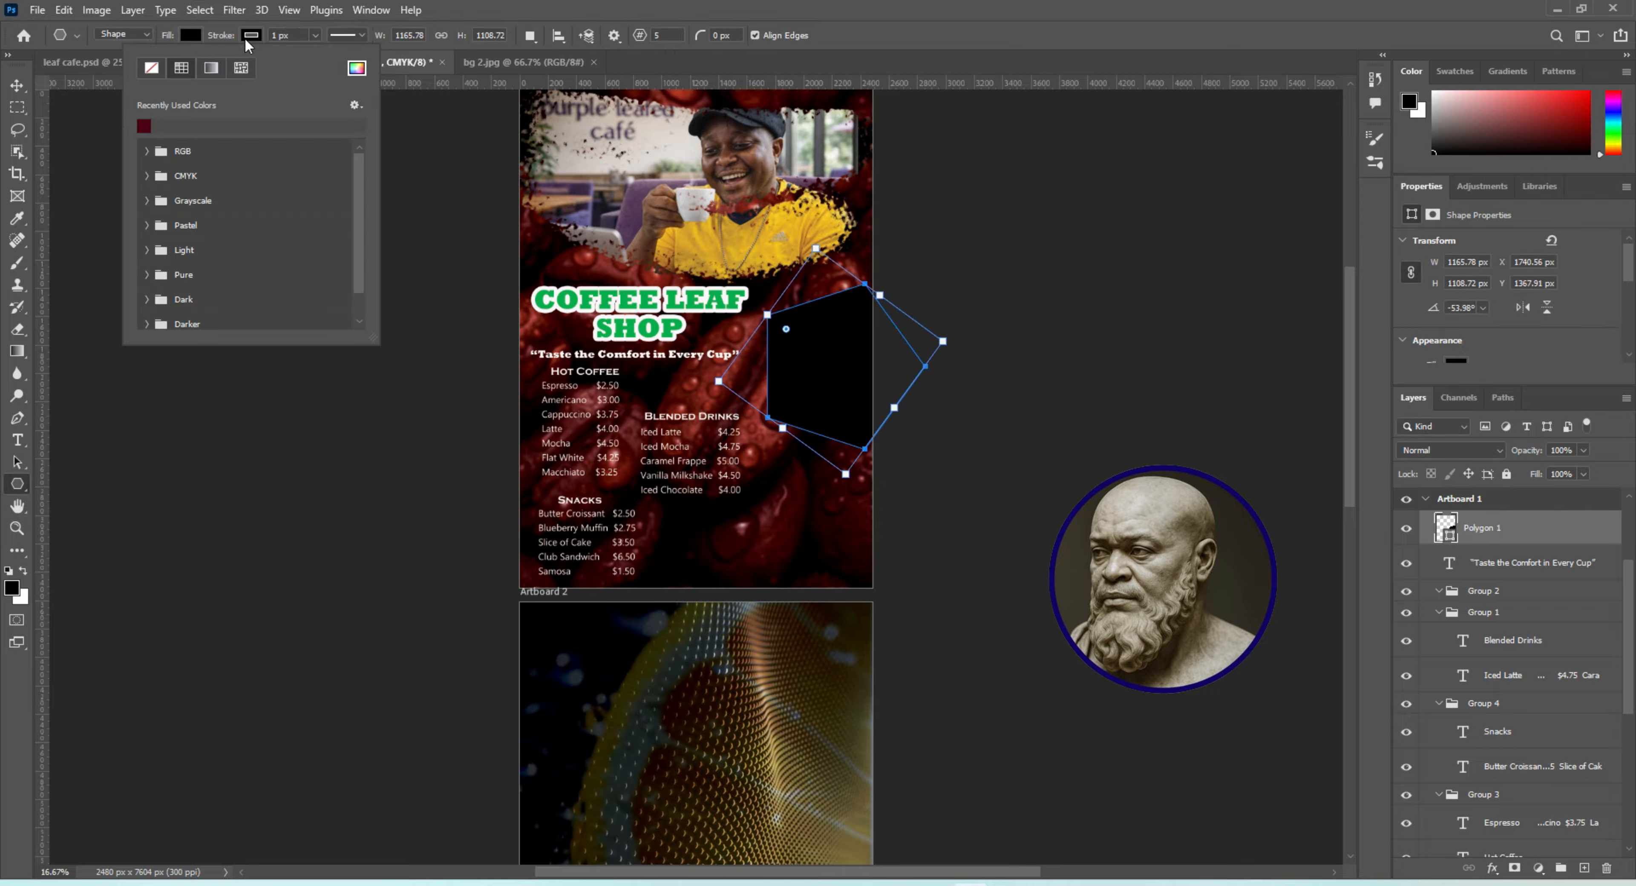
click(357, 67)
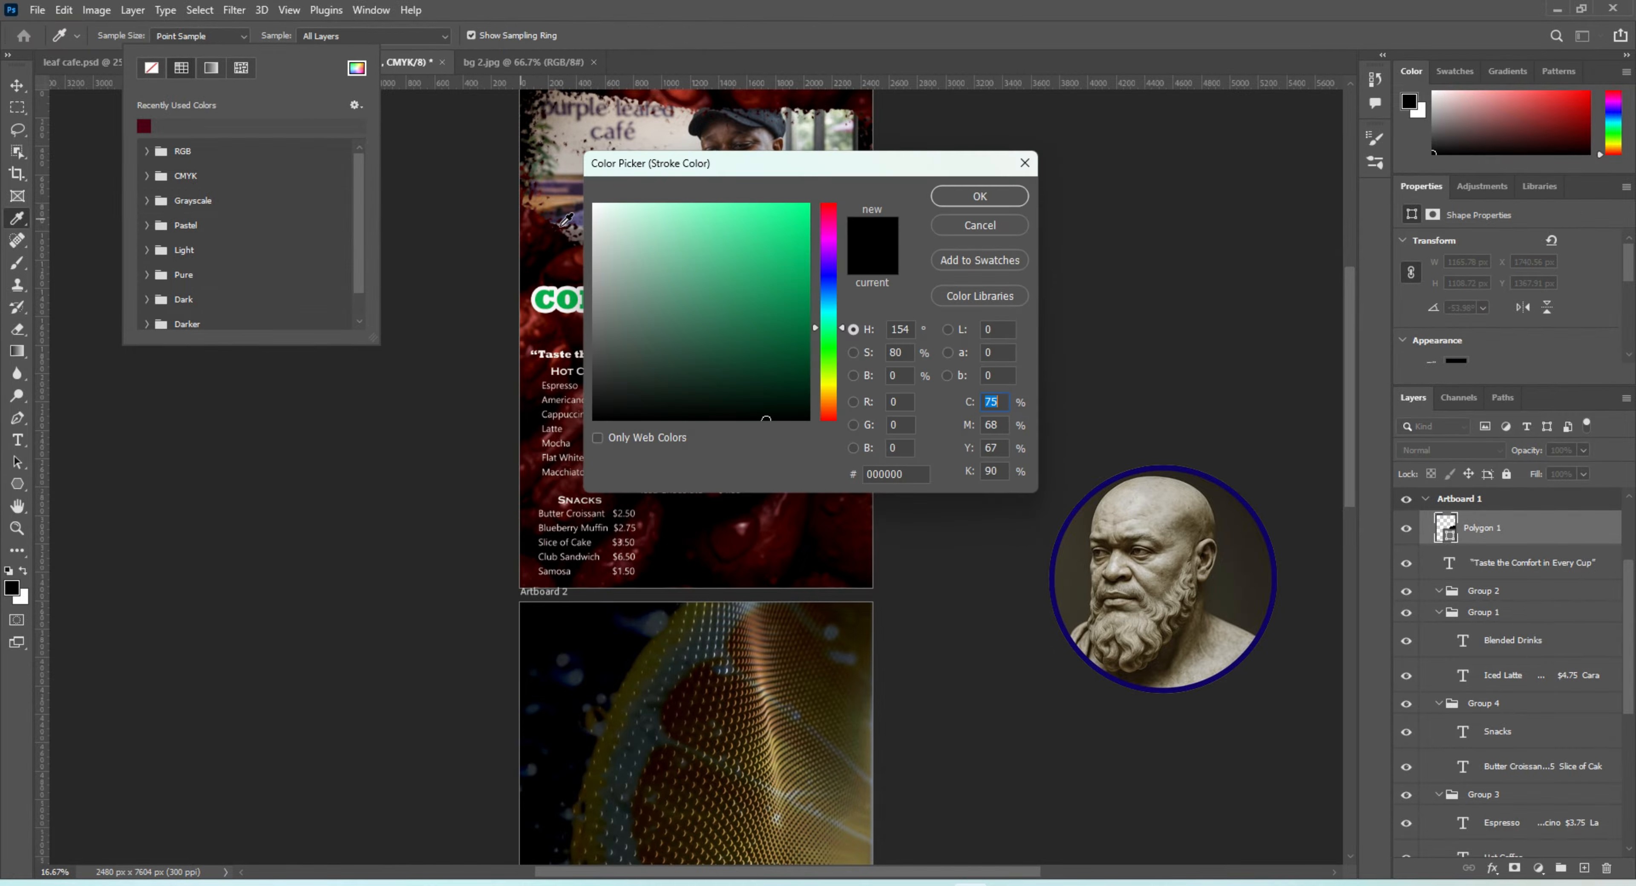
click(593, 207)
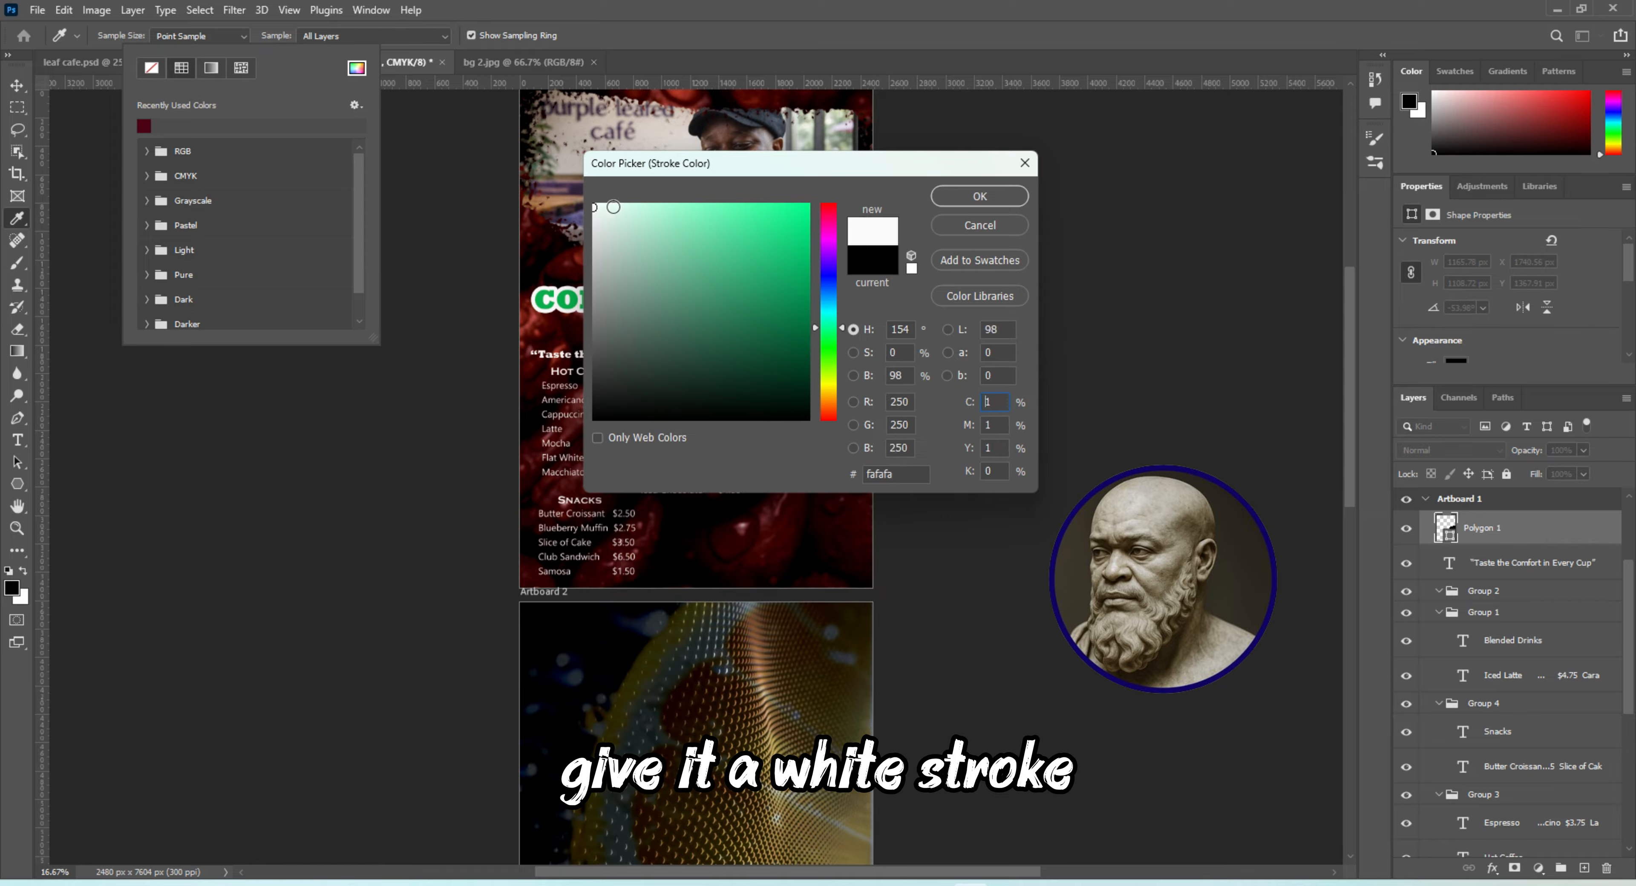
click(980, 197)
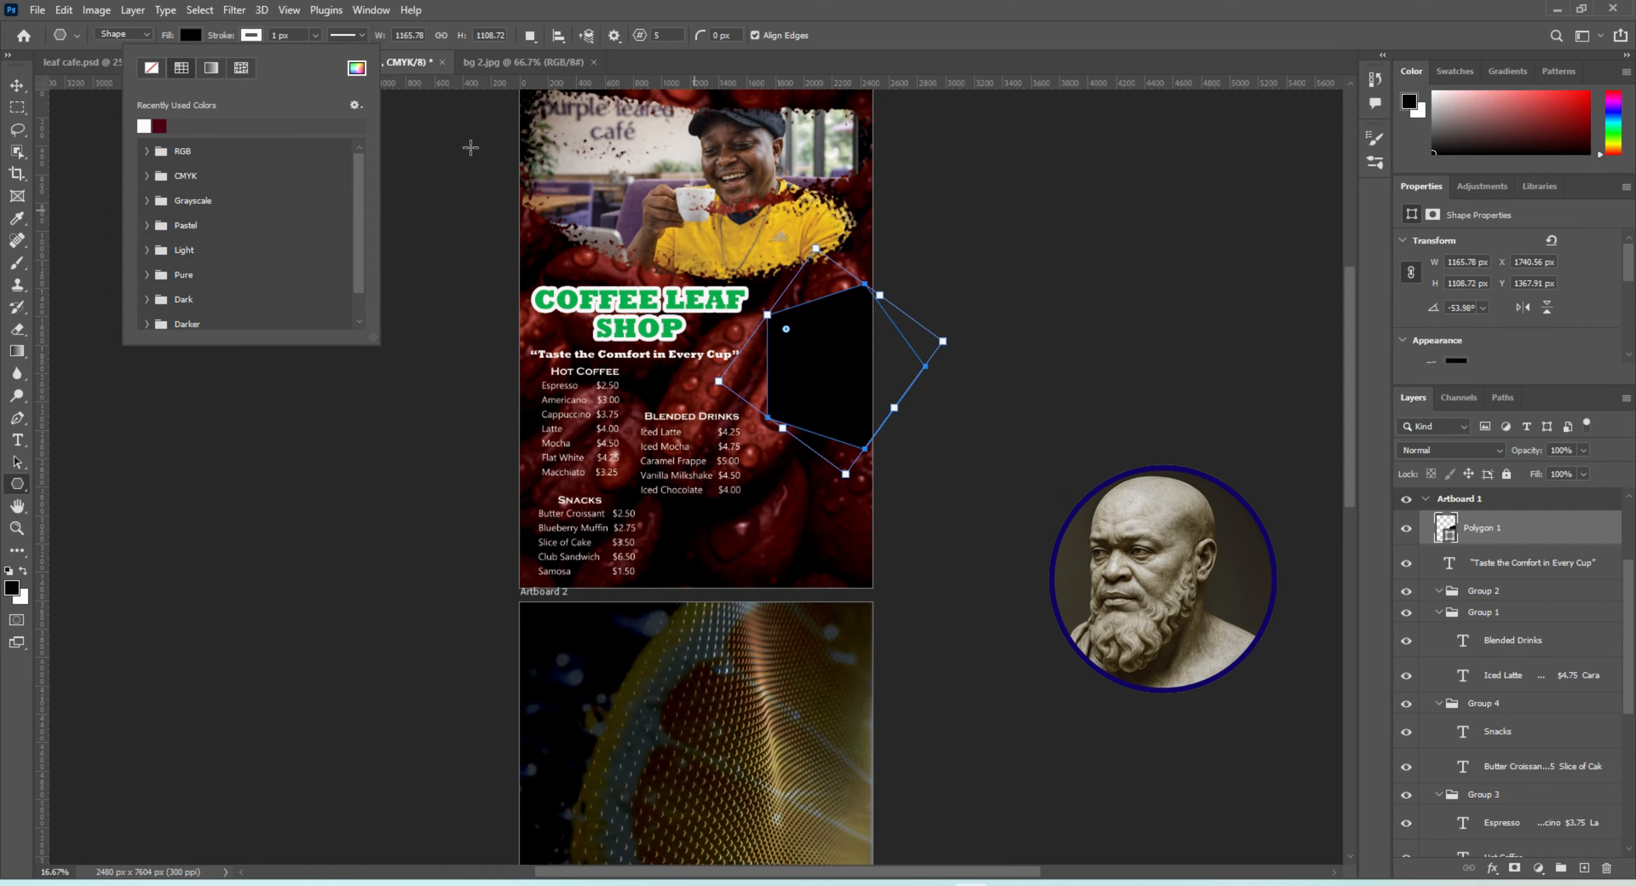
click(315, 35)
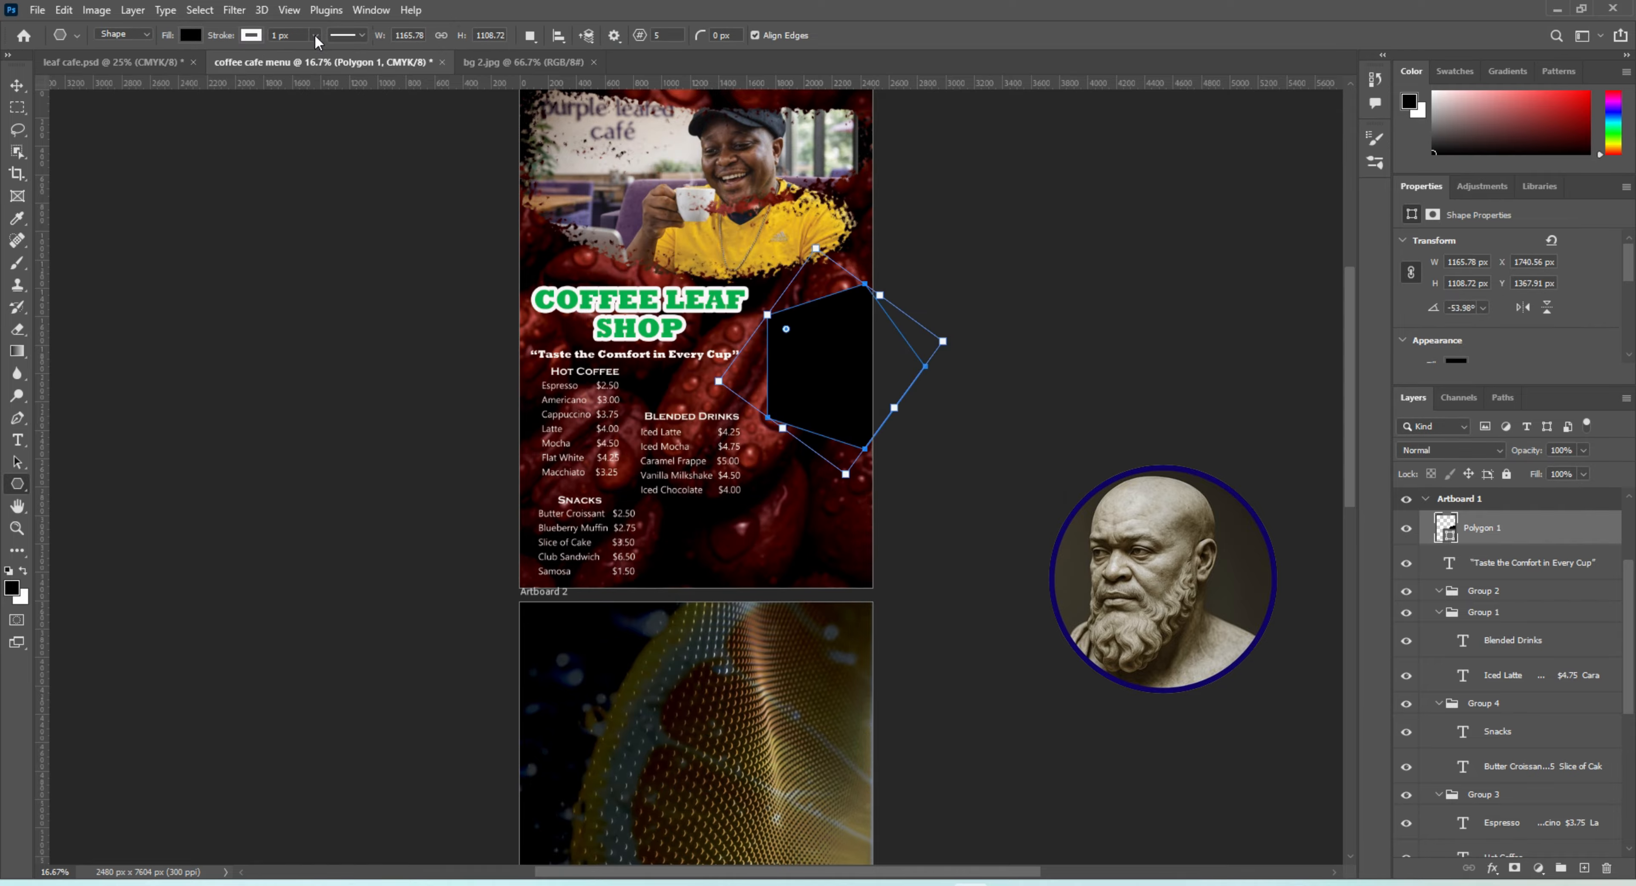
click(315, 35)
drag(300, 55, 323, 59)
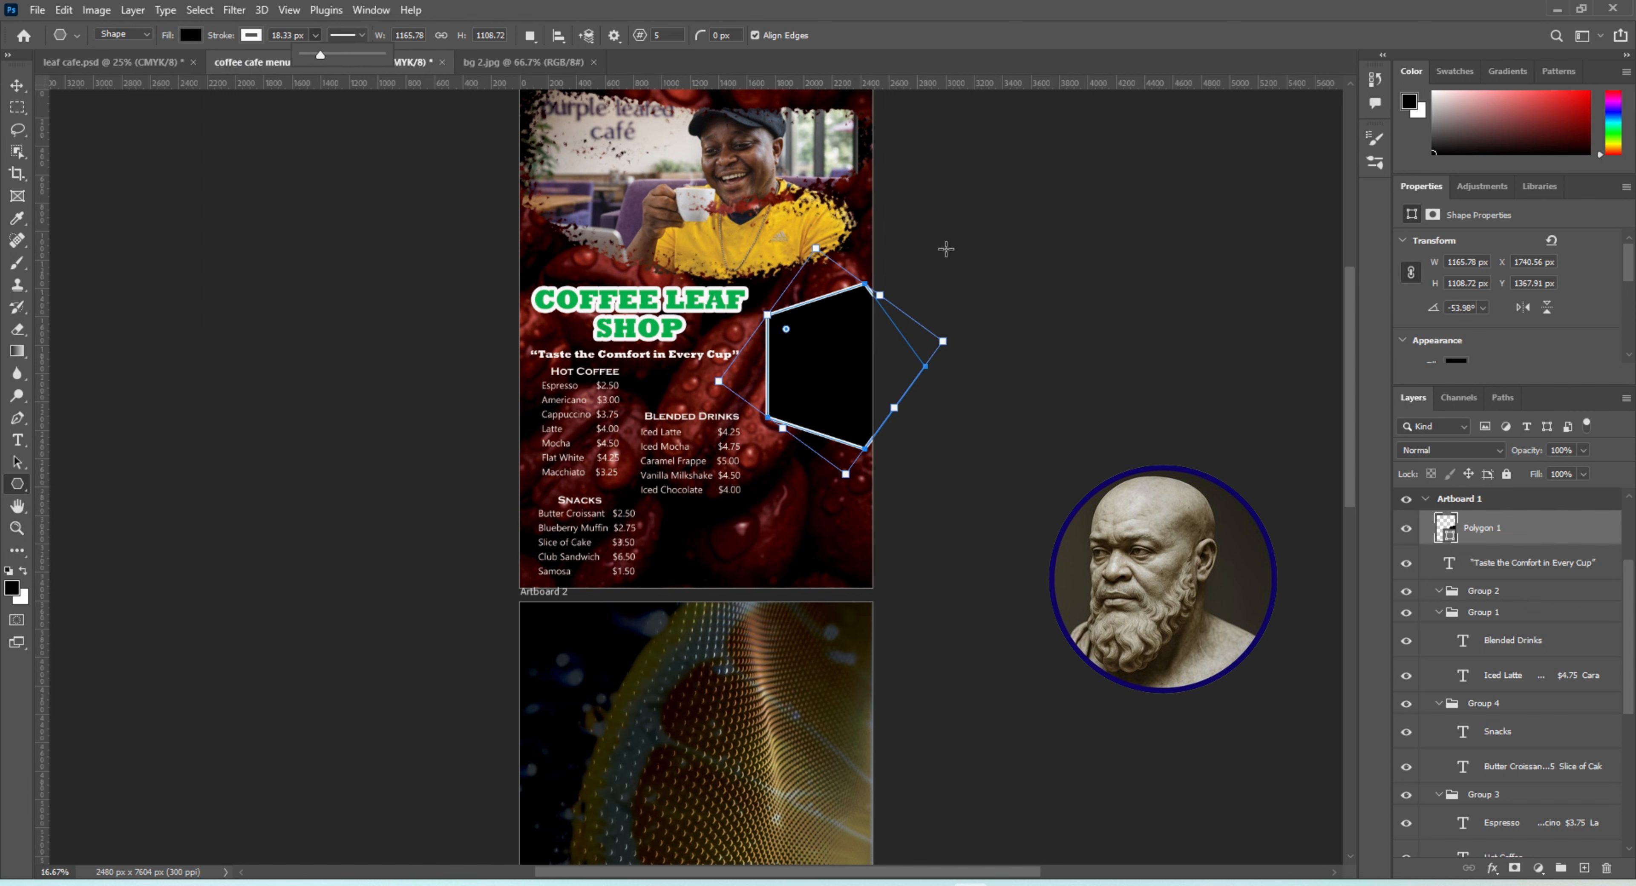
click(17, 85)
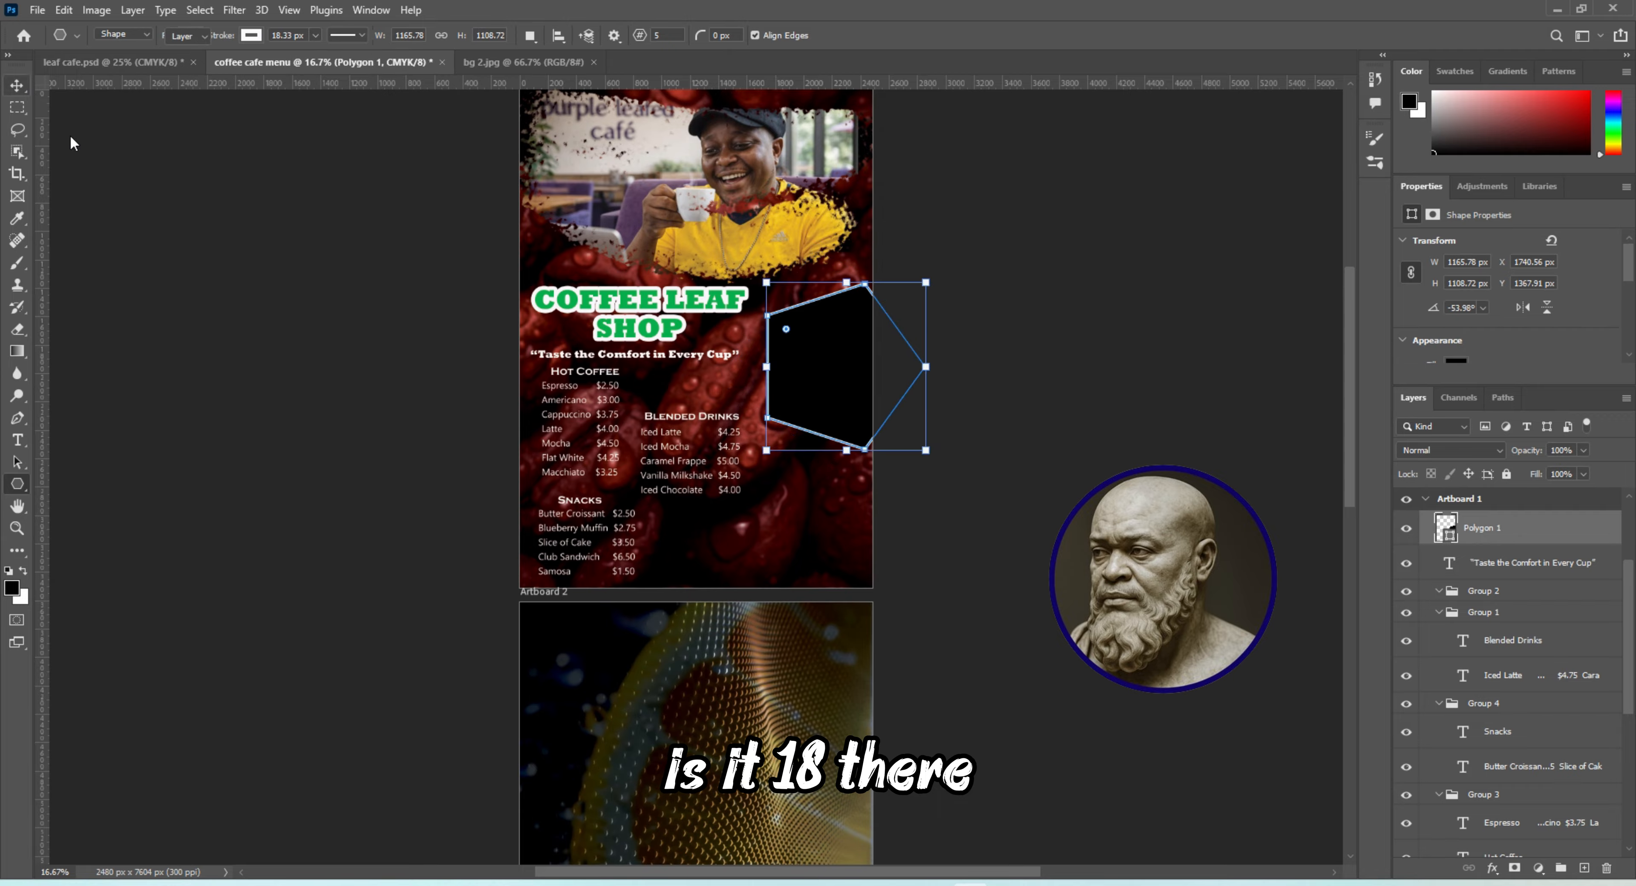
click(95, 162)
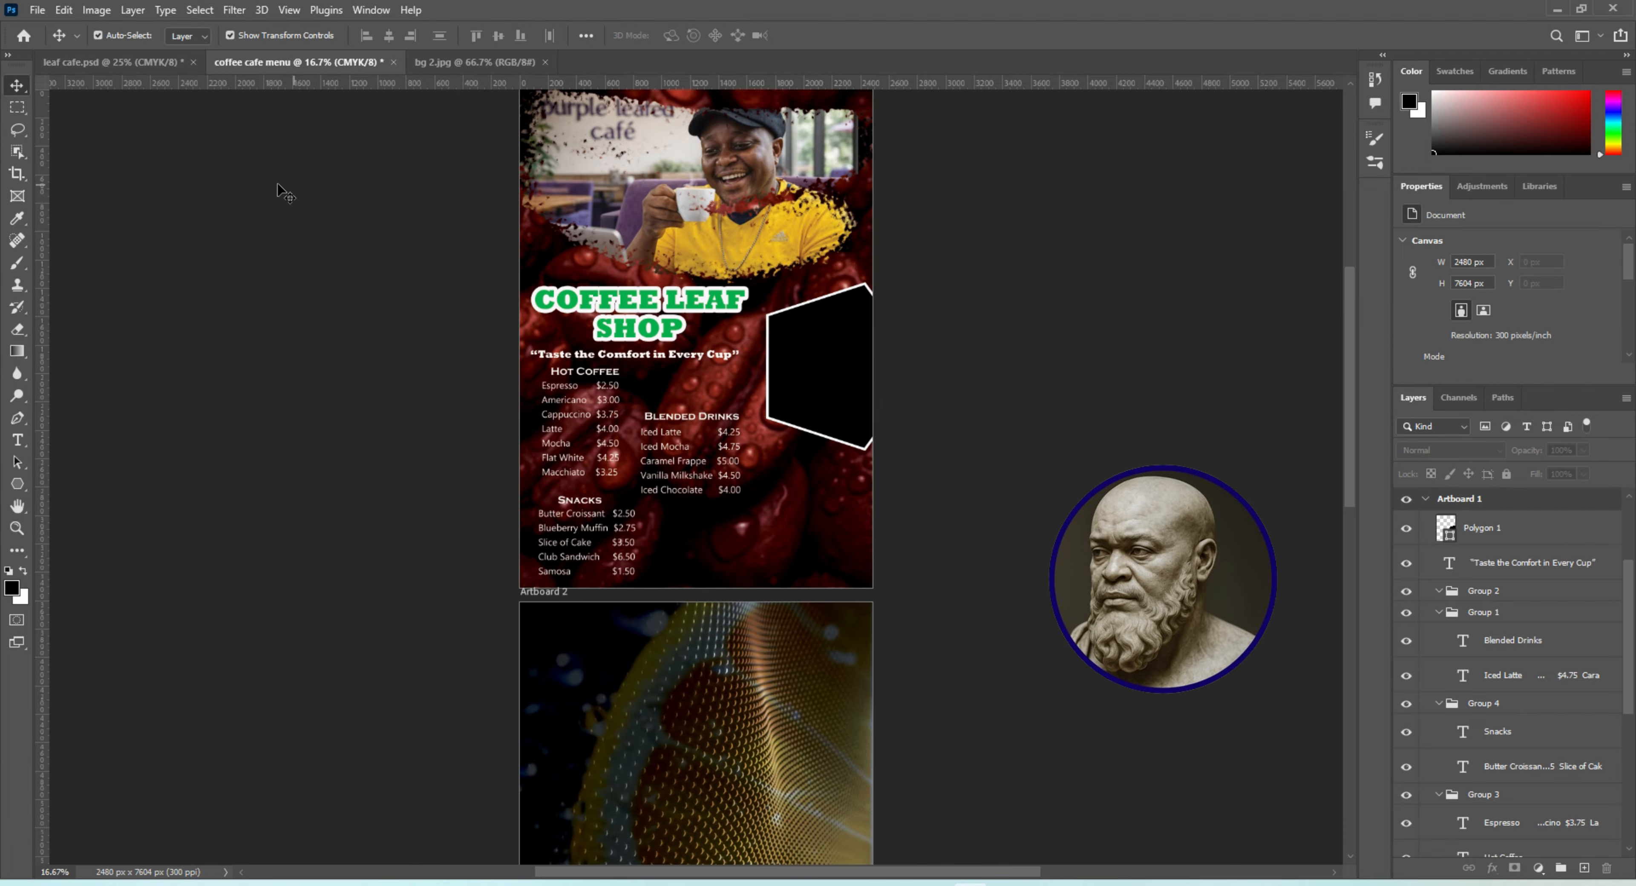
Nudge the polygon about 50 px to the right so its outer corners reach the artboard's edge
click(842, 396)
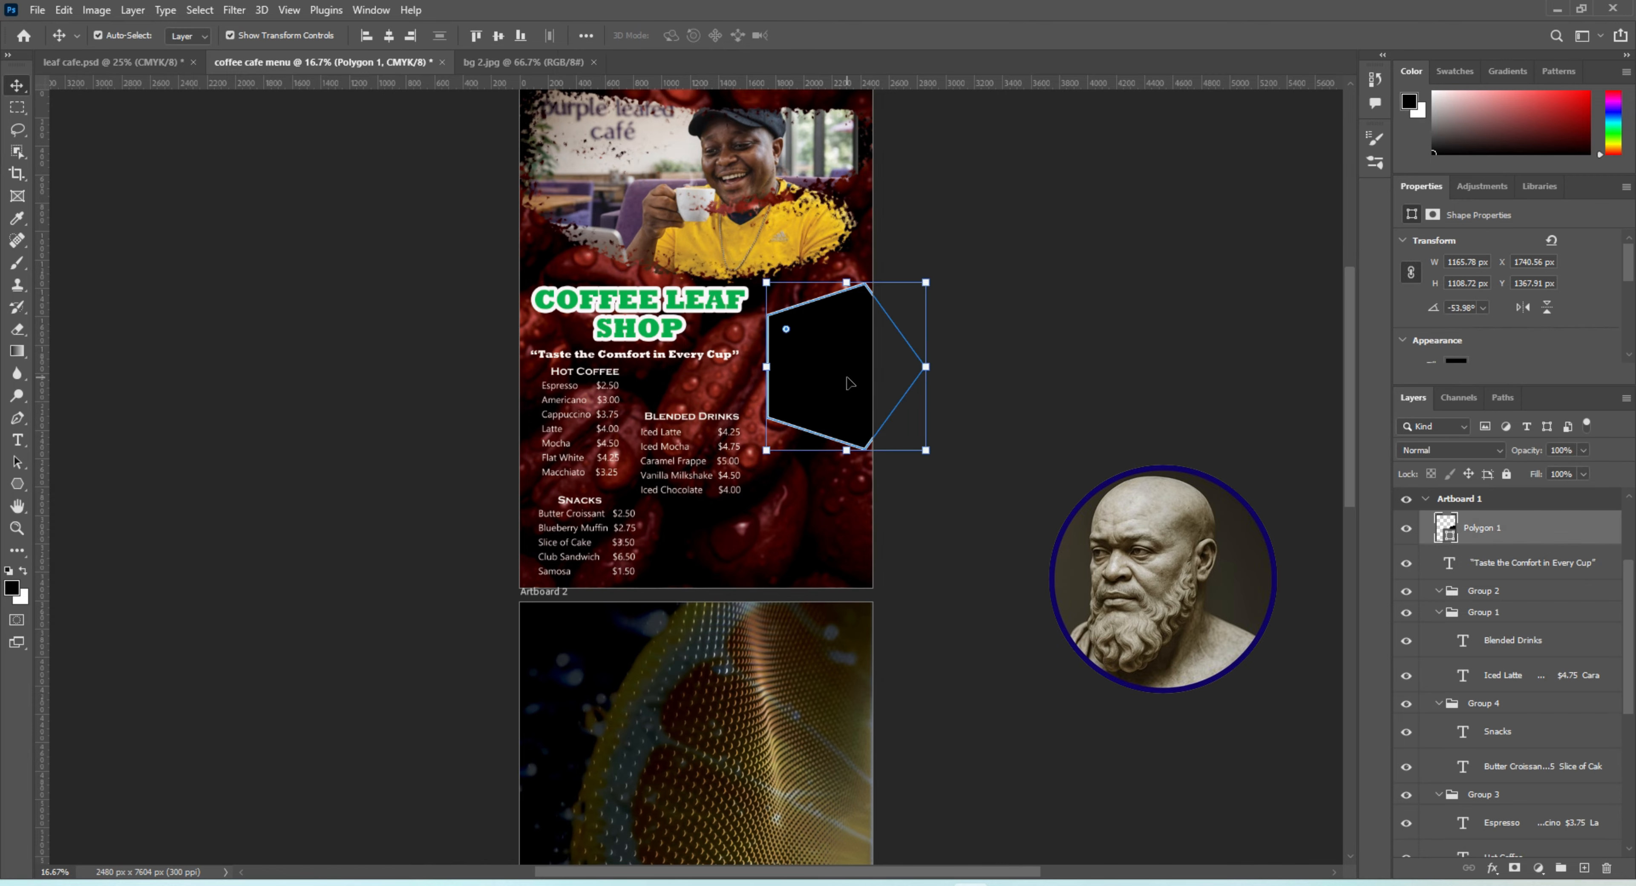
key(shift+Right)
key(shift+Right)
key(shift+Right)
key(shift+Right)
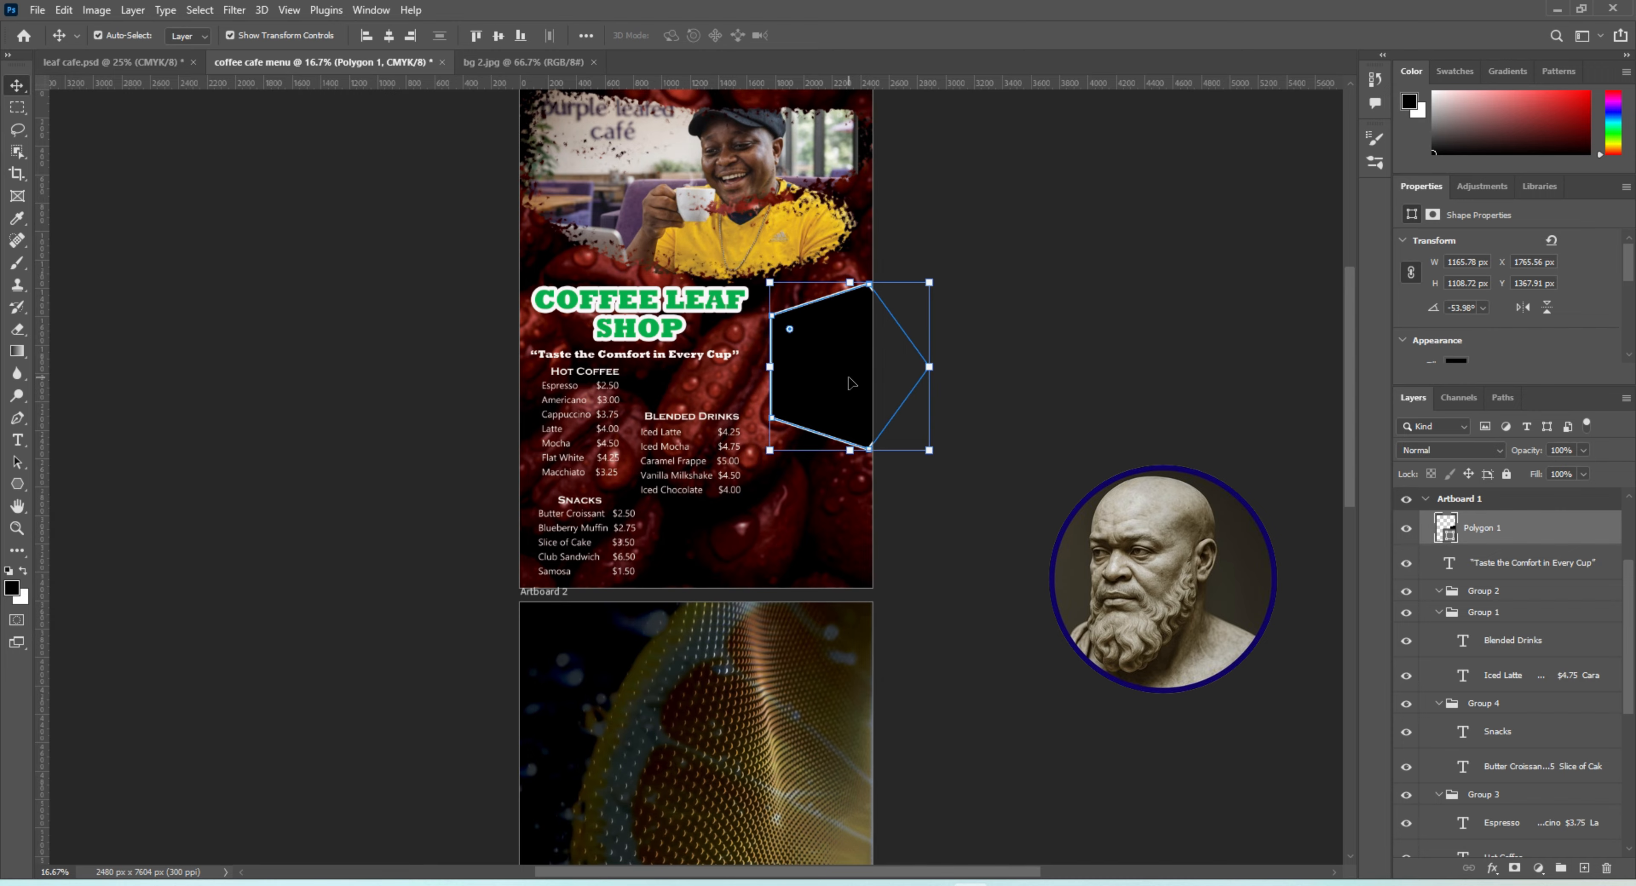
key(shift+Right)
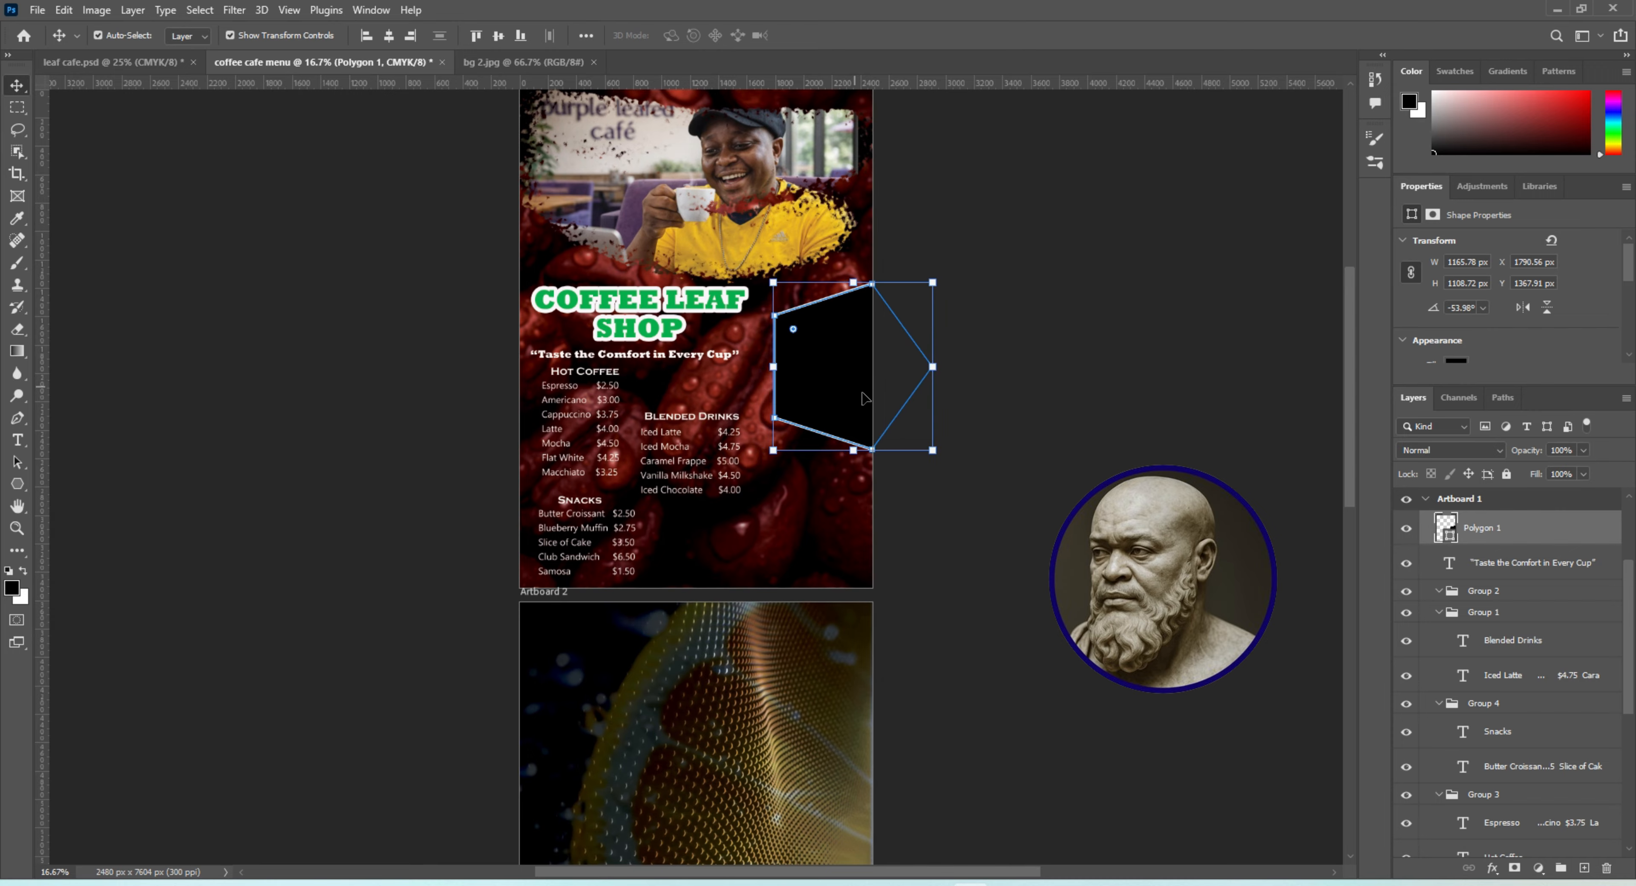
click(1020, 475)
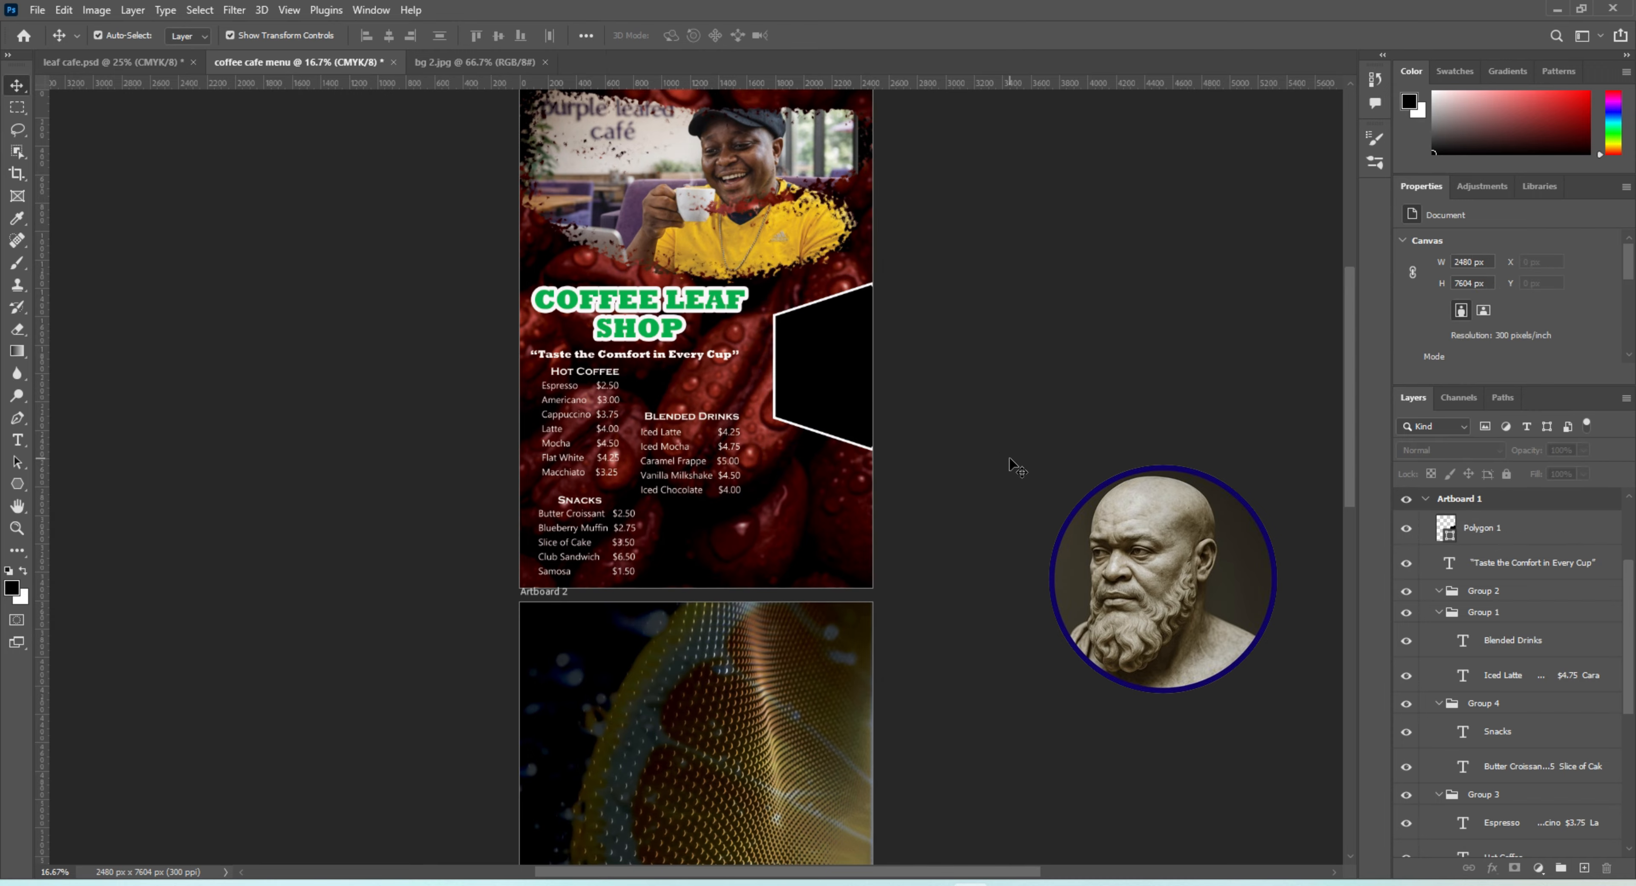
Duplicate the stroked polygon and place the copy directly below the original at the artboard's right edge
click(799, 319)
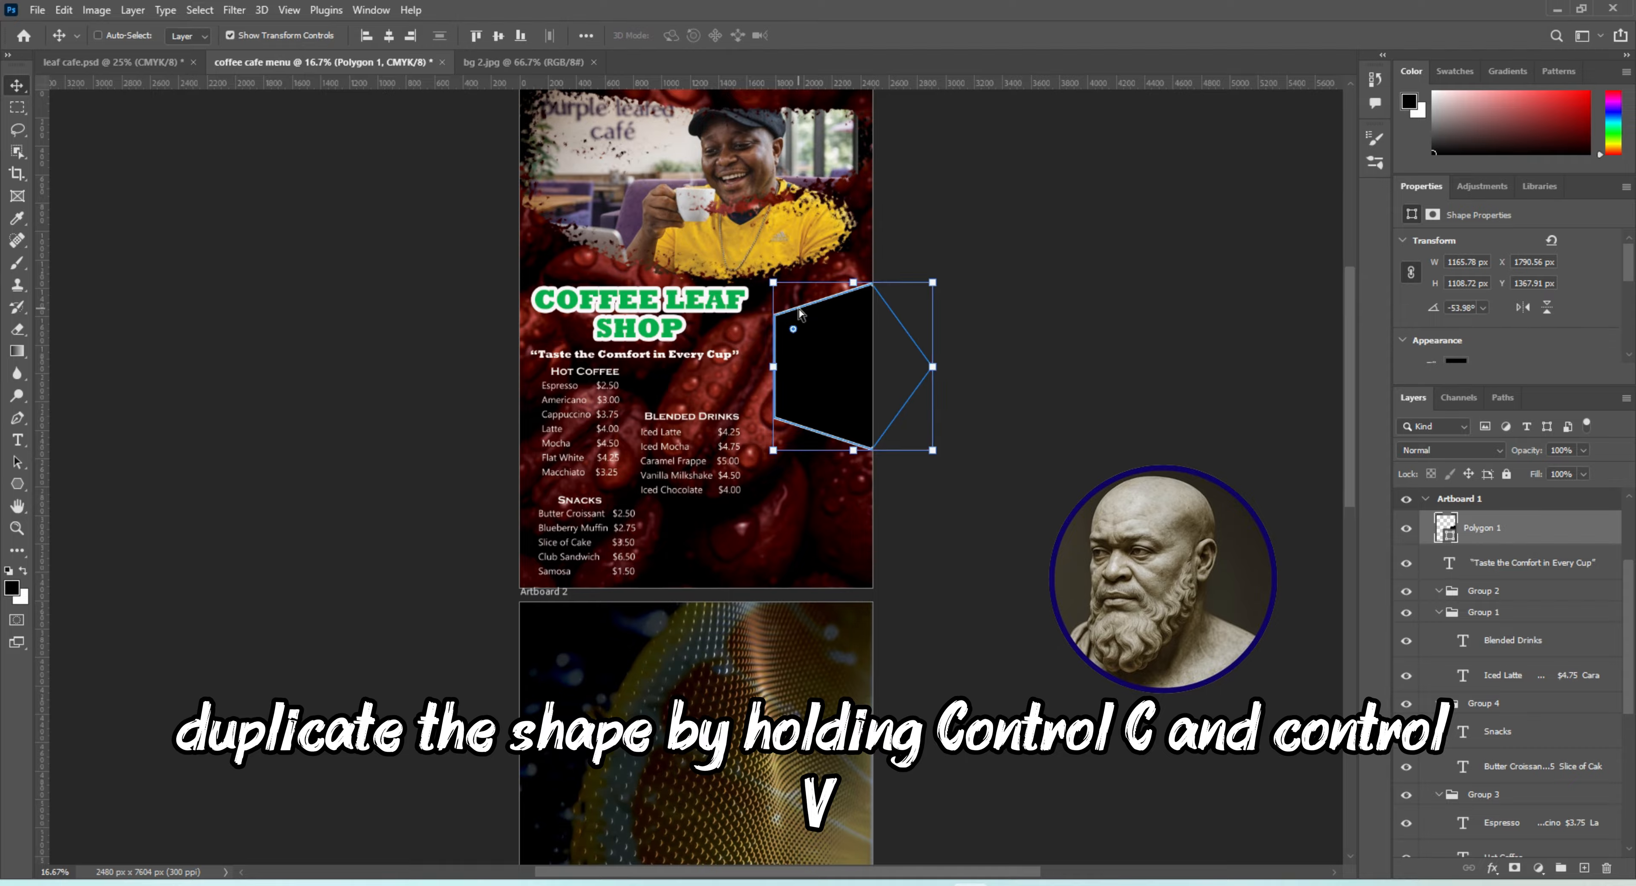
key(ctrl+c)
key(ctrl+v)
drag(697, 358, 877, 529)
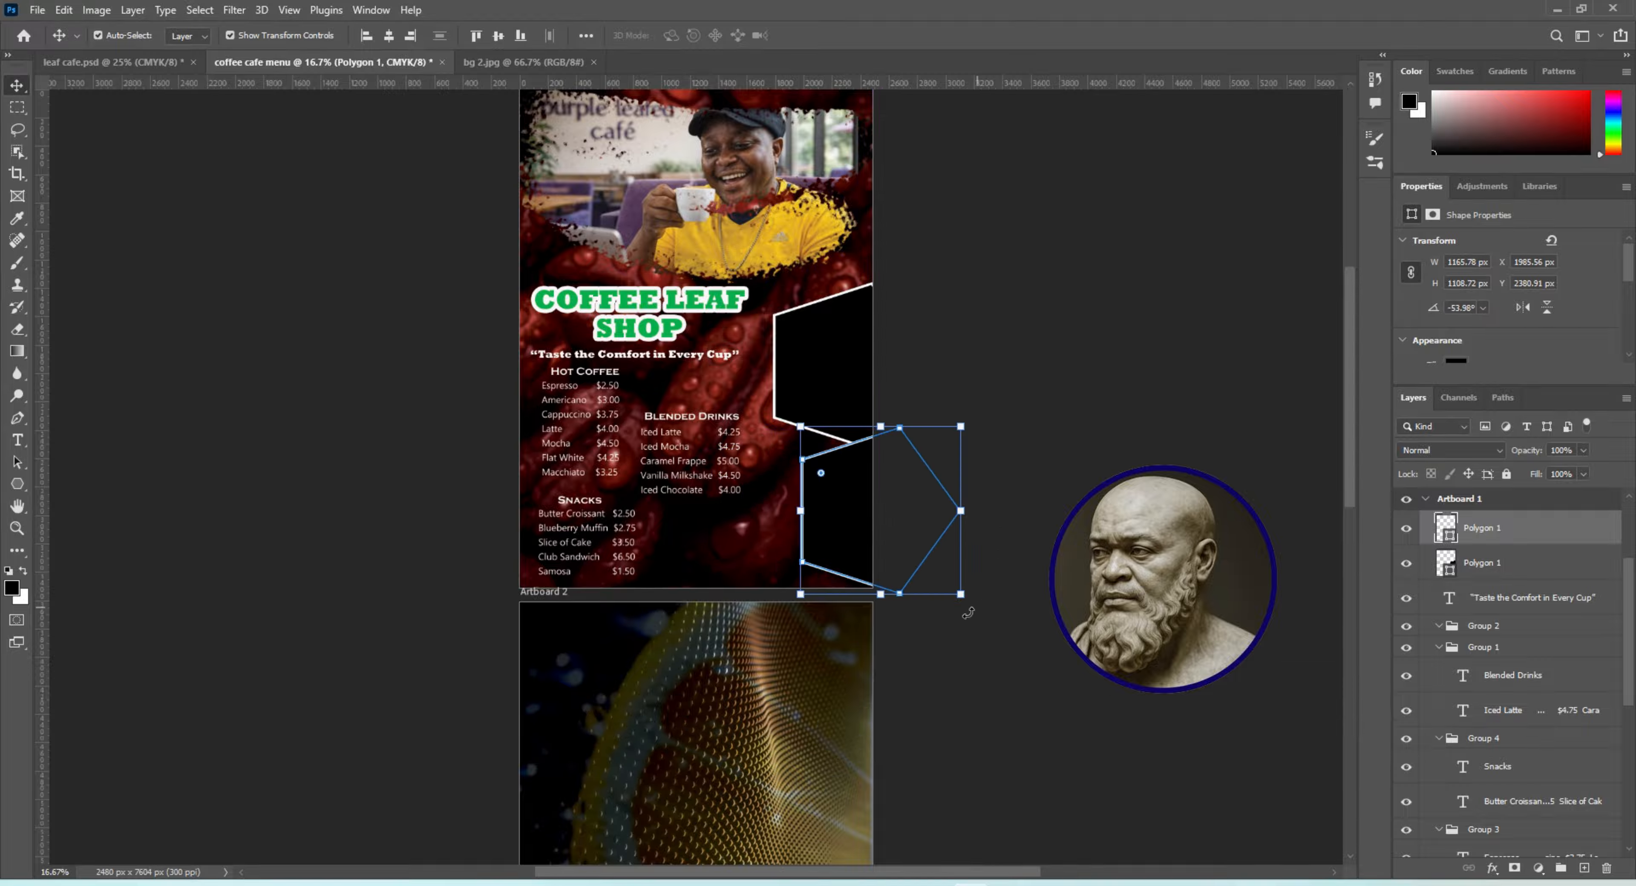
Rotate the polygon copy about -36°, shift it left and enlarge it to about 110% so its point faces the price lists
drag(968, 612, 1045, 511)
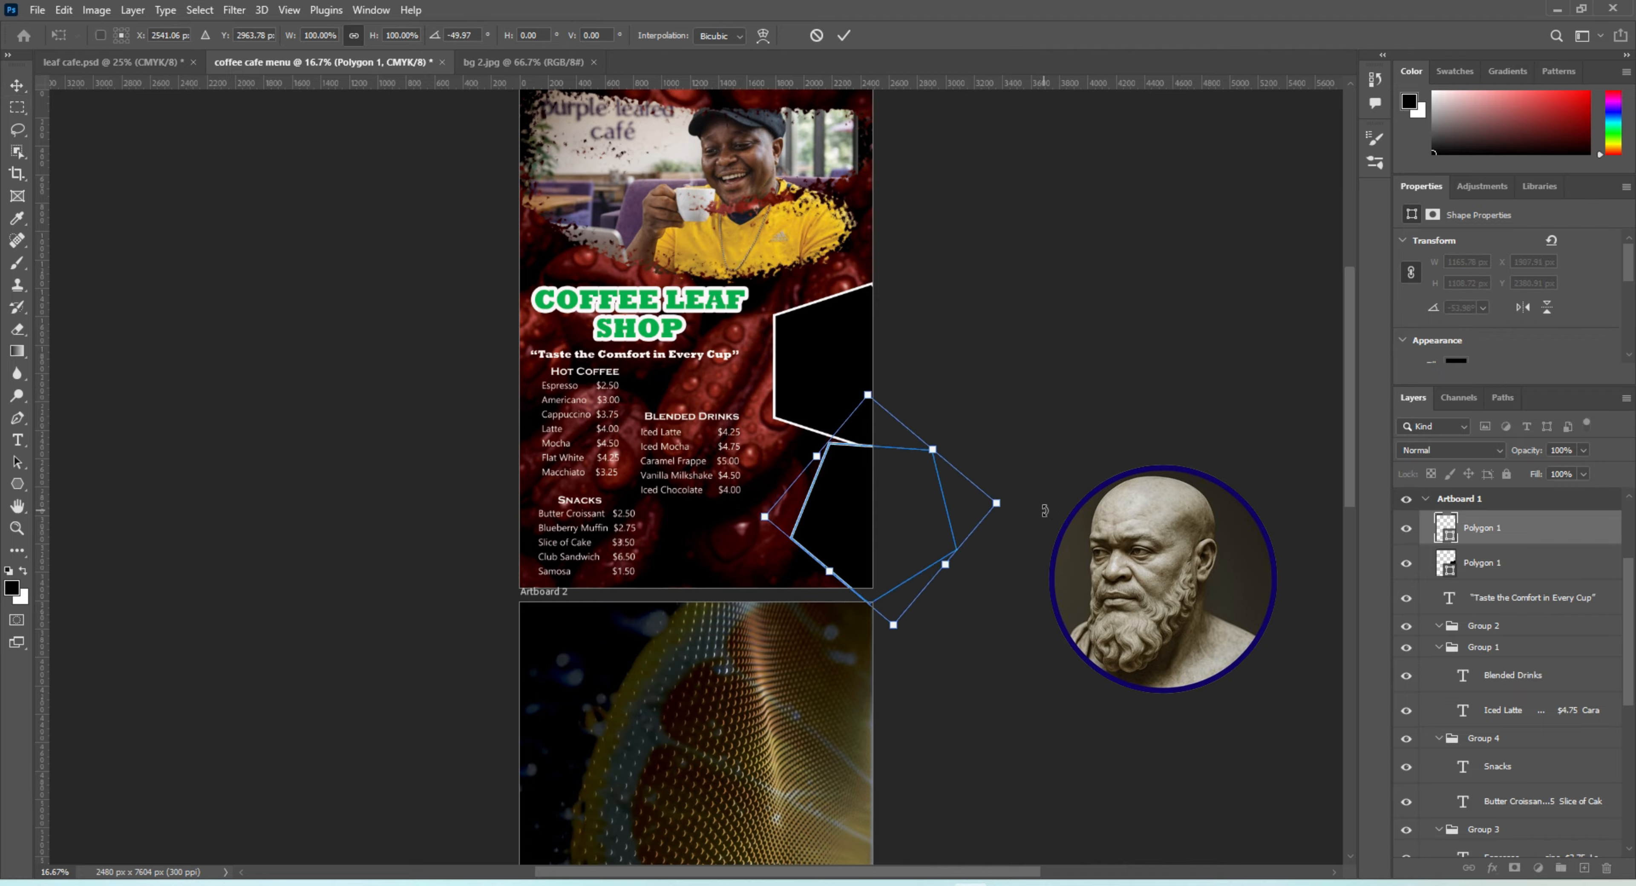
drag(857, 518, 808, 519)
drag(994, 510, 949, 536)
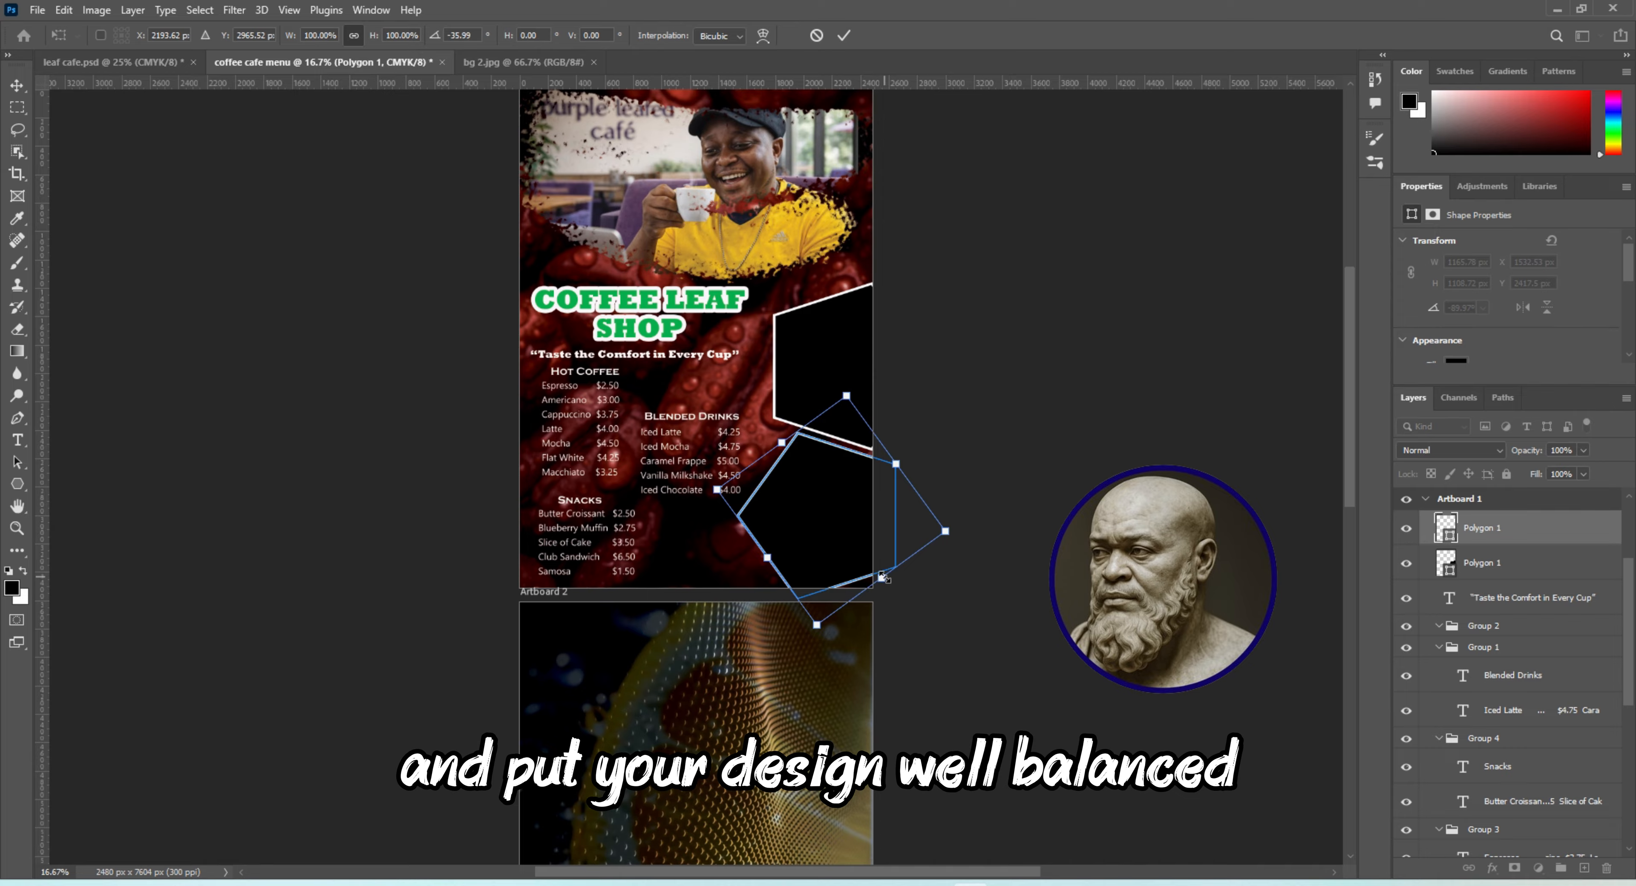
drag(885, 578, 901, 590)
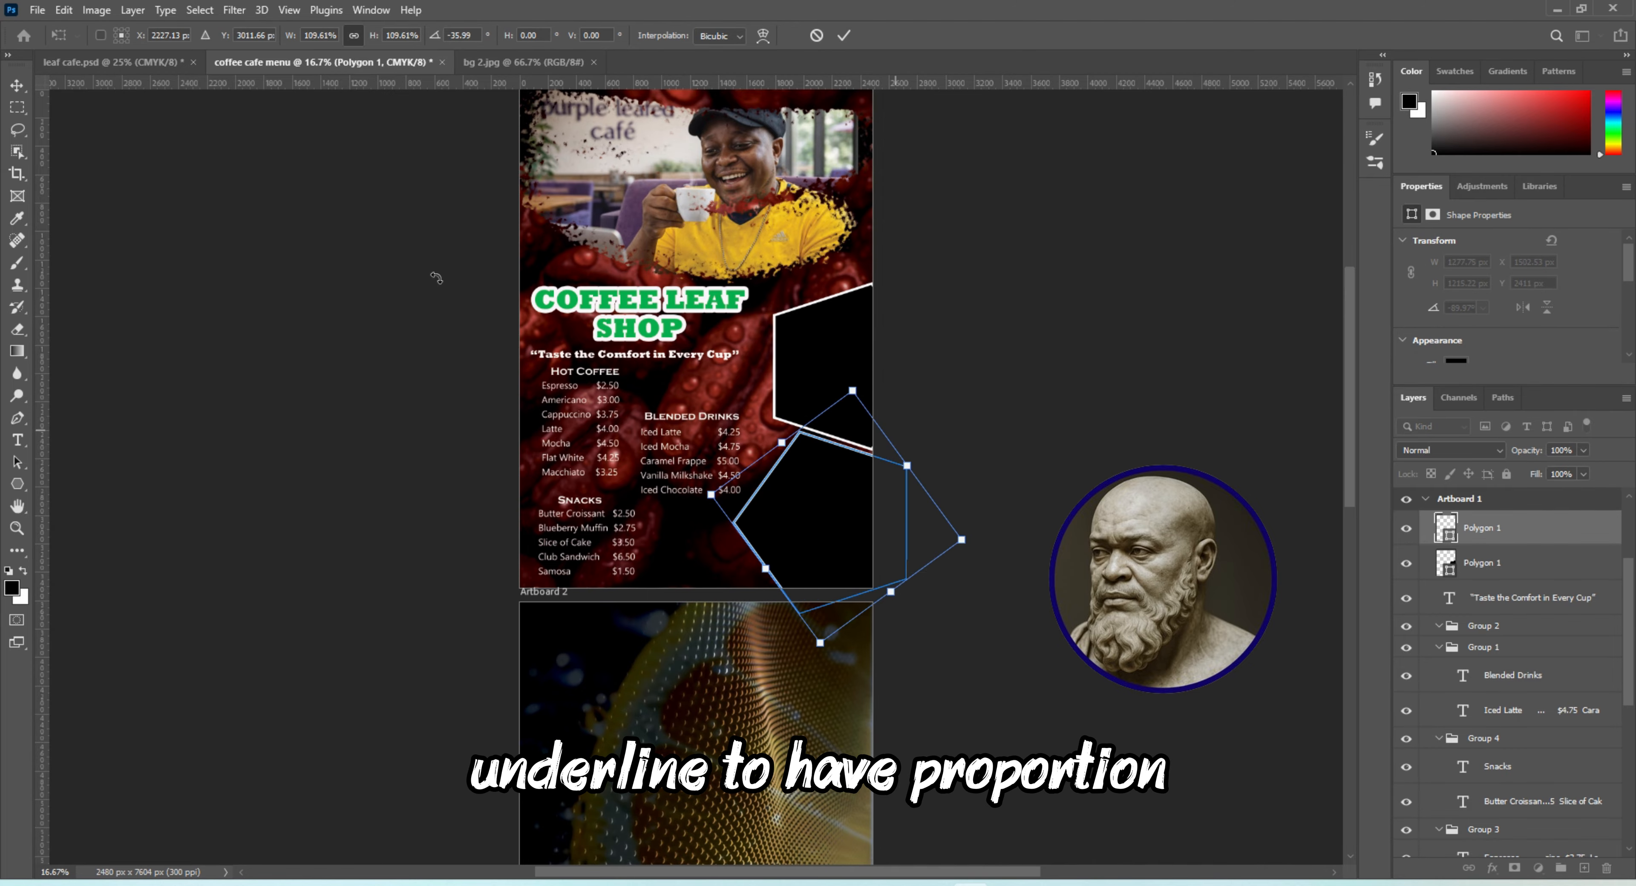
click(20, 90)
click(1102, 419)
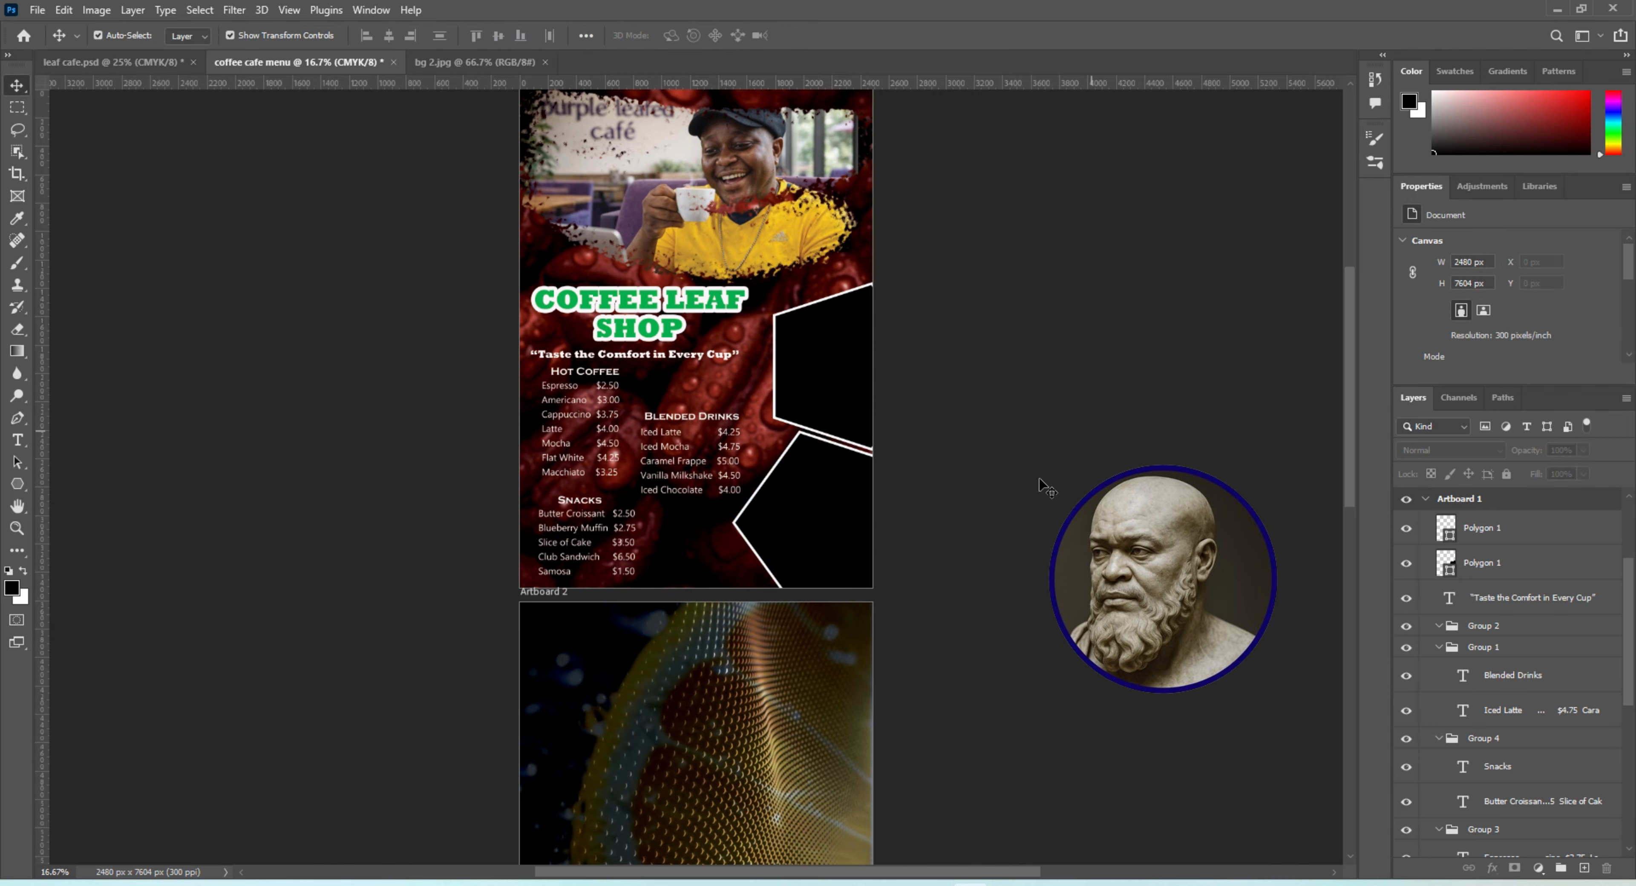
Nudge the lower polygon about 60 px right and 25 px down to clear the Blended Drinks prices and separate it from the upper polygon
click(770, 524)
key(shift+Right)
key(shift+Right)
key(shift+Right)
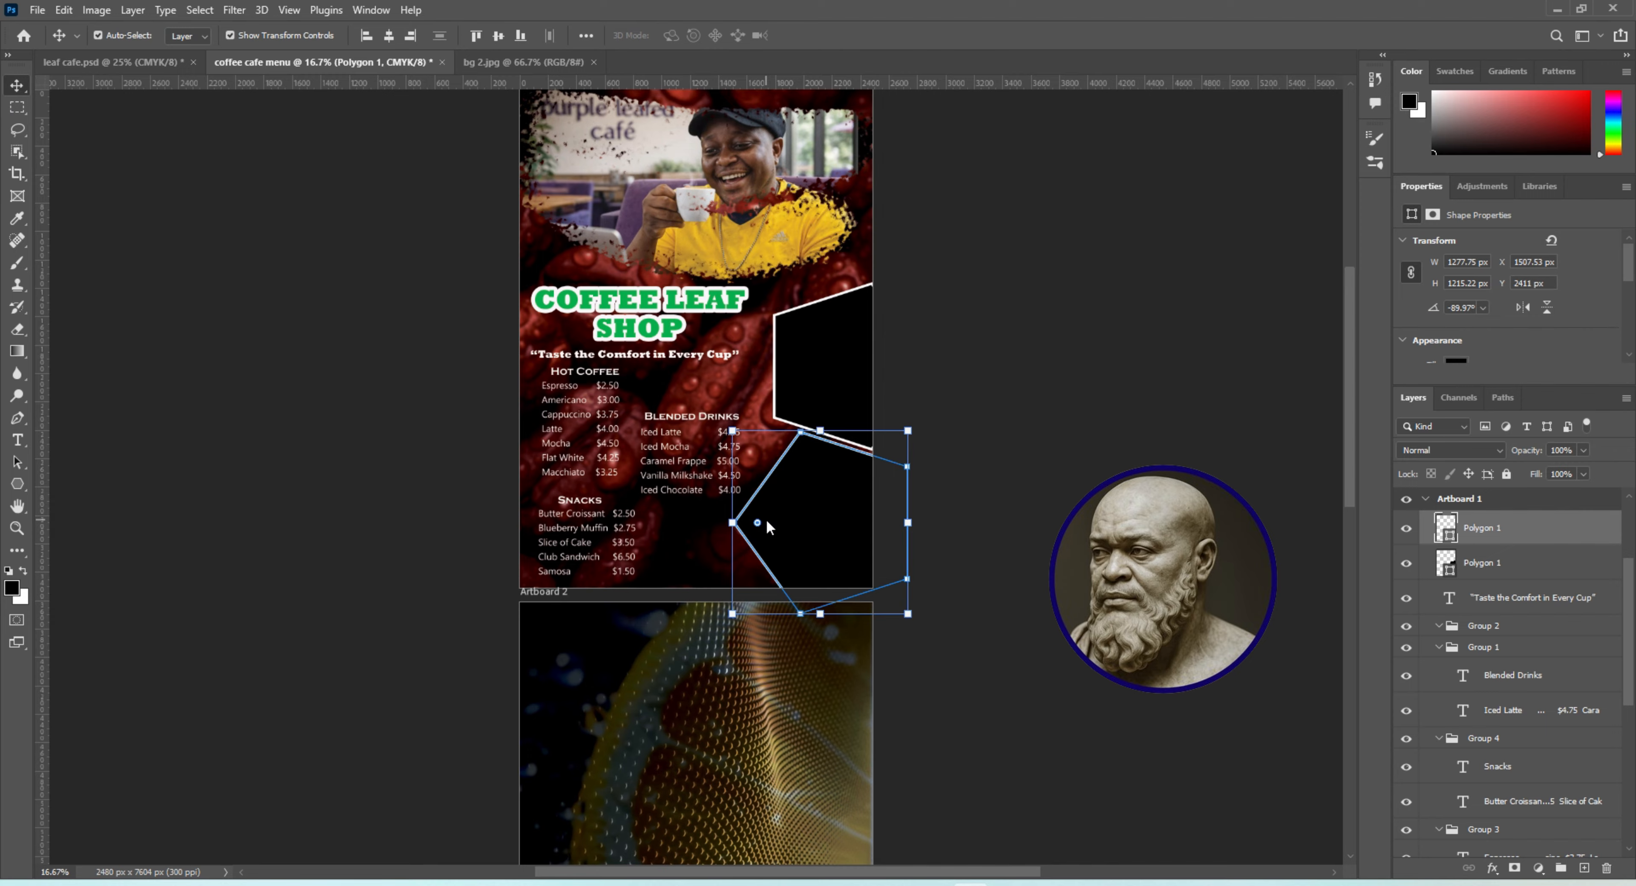
key(shift+Right)
key(shift+Right)
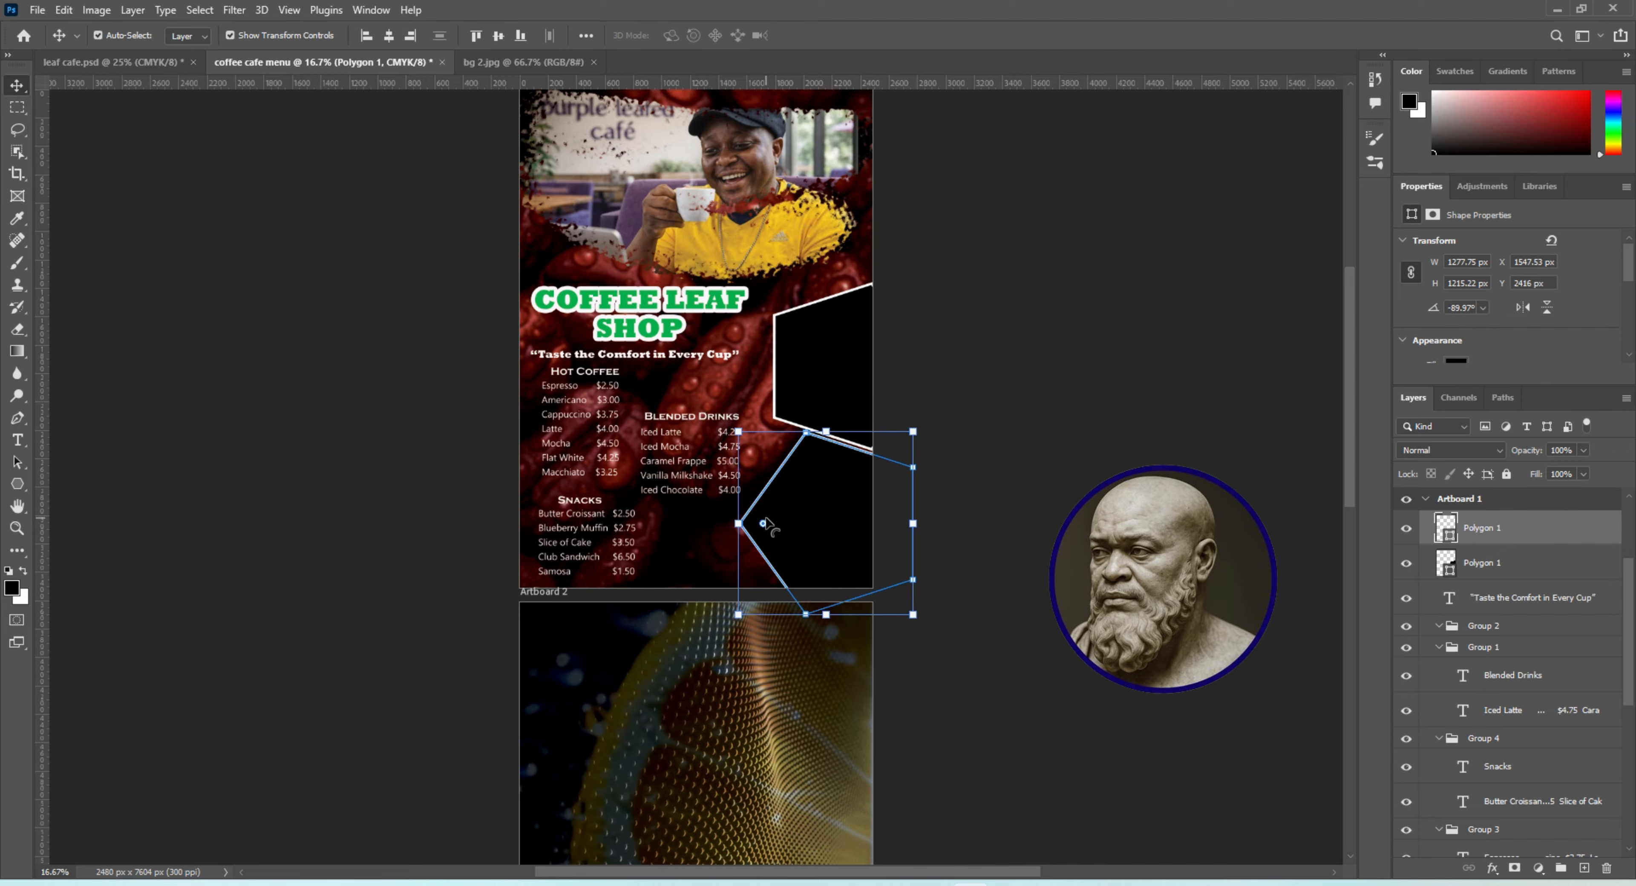
key(shift+Down)
key(shift+Down)
key(shift+Right)
key(shift+Right)
key(Down)
key(Down)
key(Down)
key(Down)
key(Down)
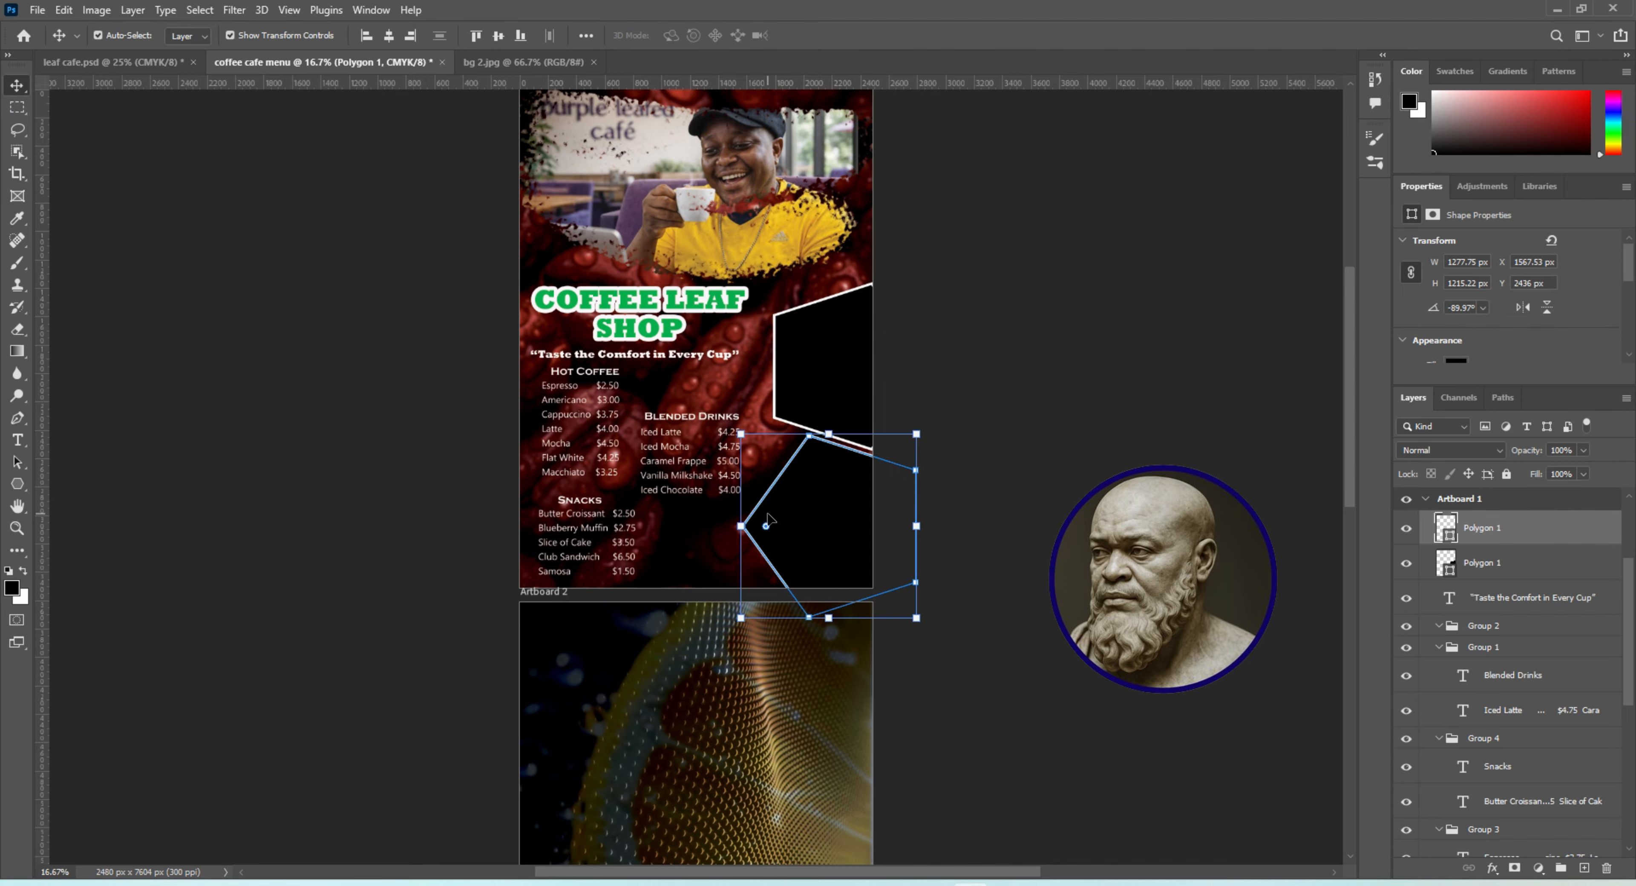
click(1077, 500)
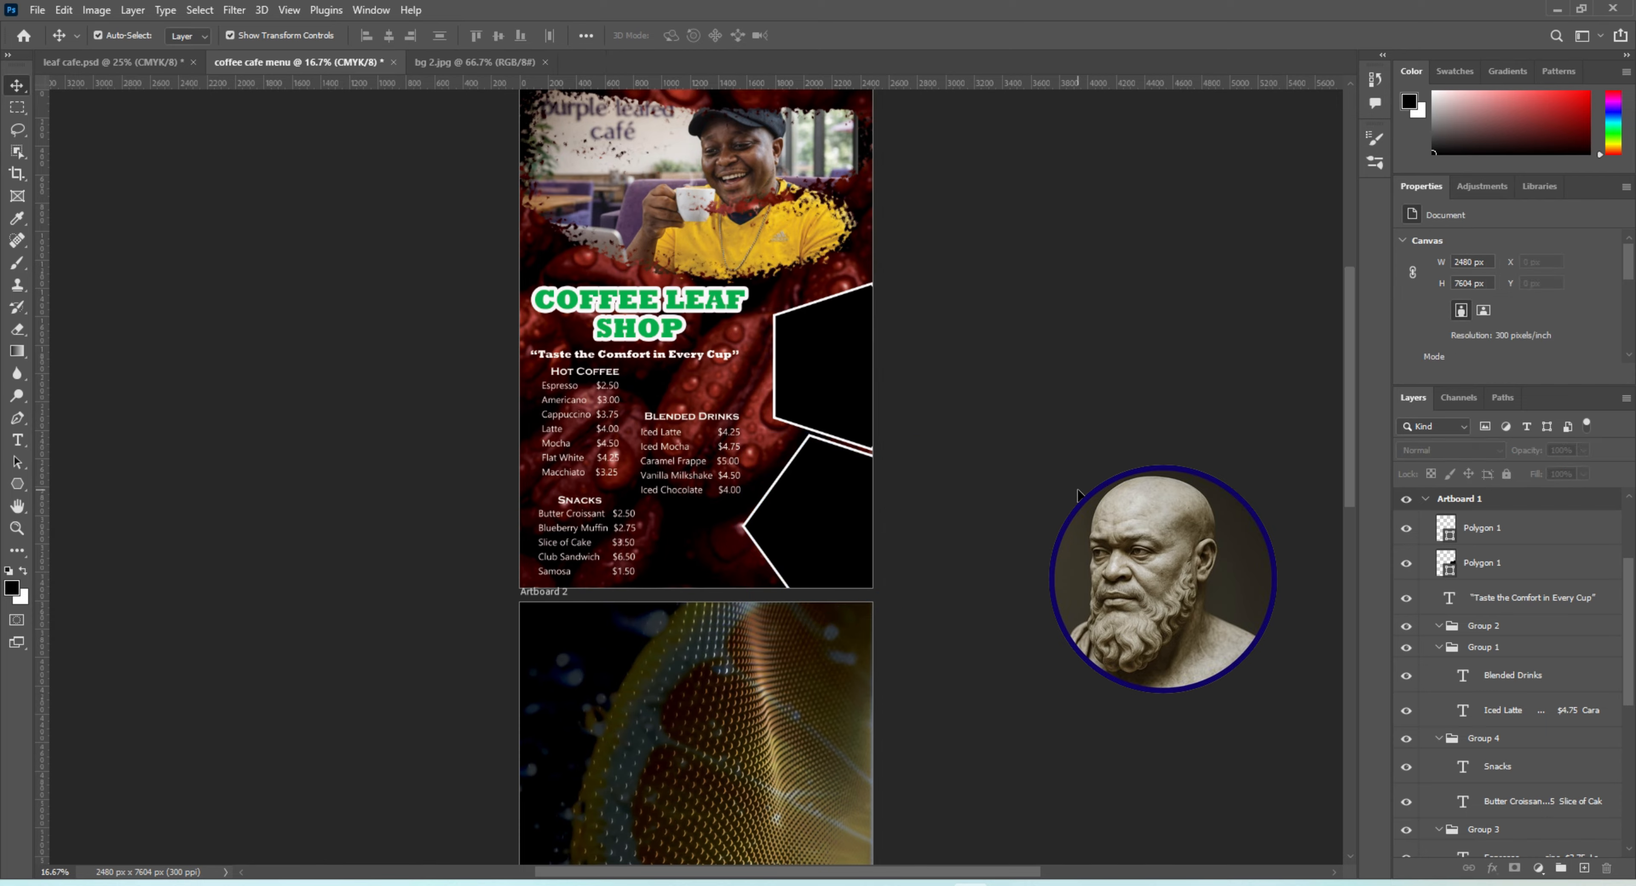
click(838, 511)
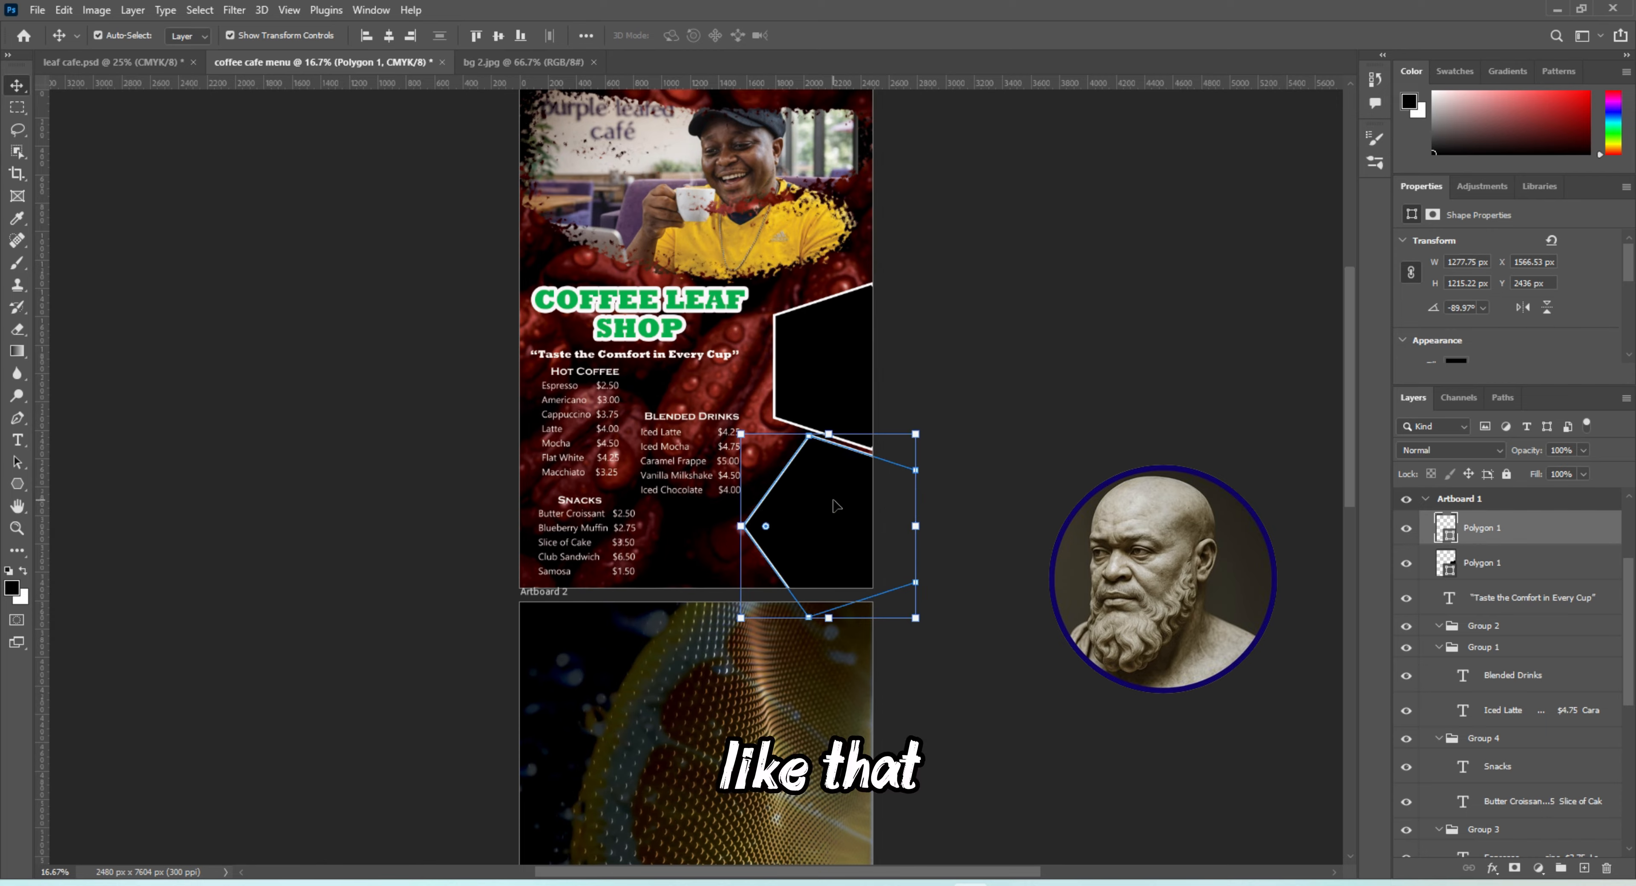
click(1048, 458)
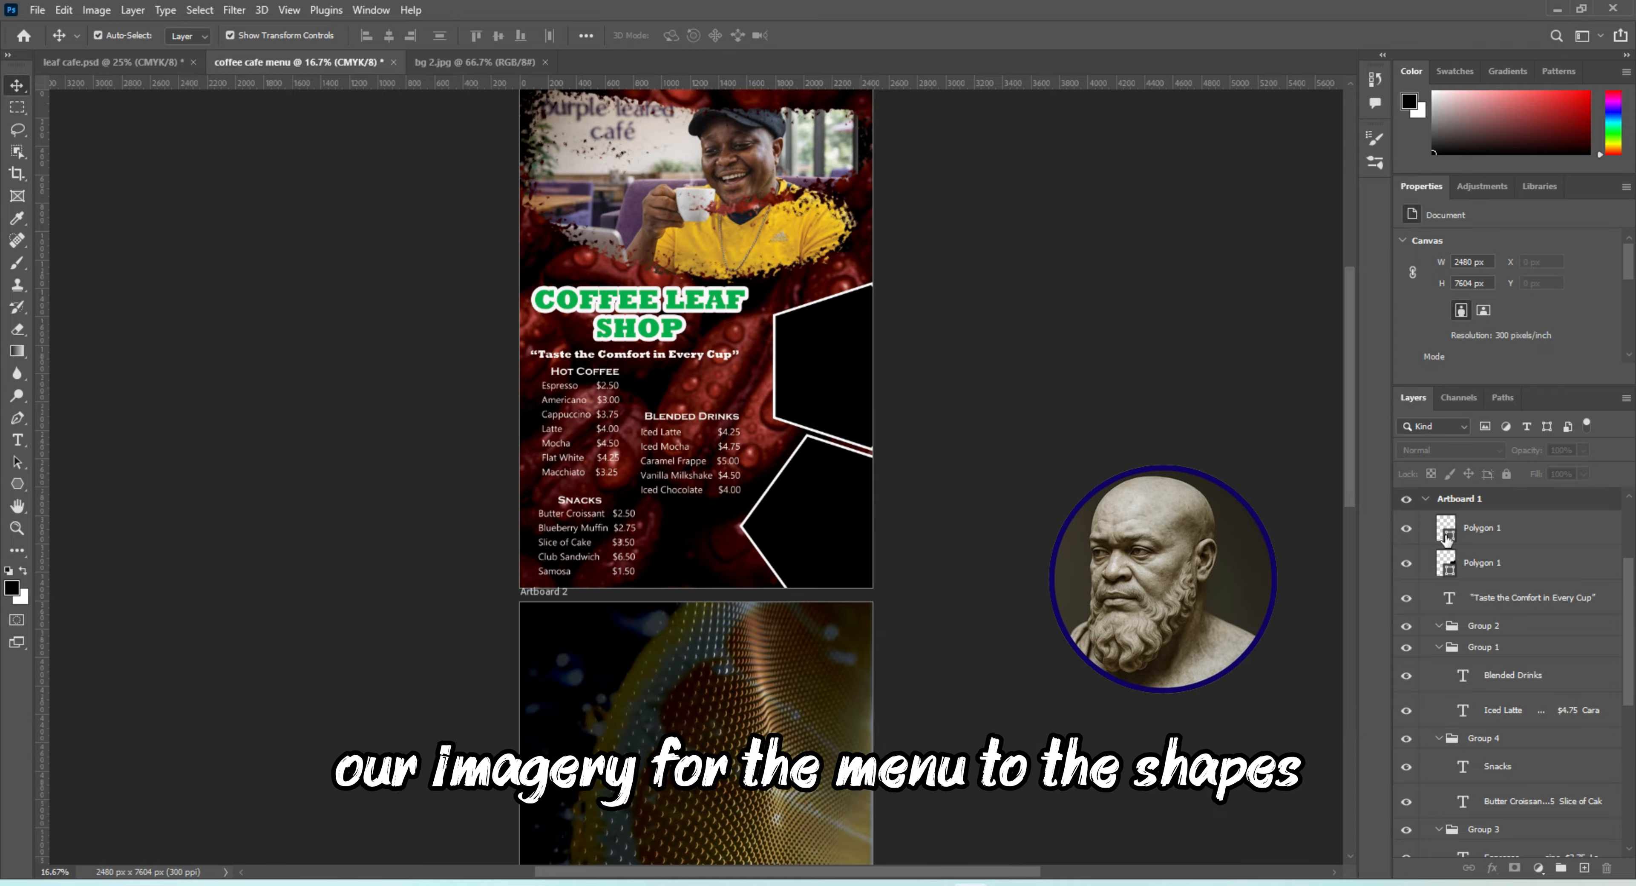
Place the "2. platter" image as an embedded object directly above the upper polygon's layer
click(1473, 563)
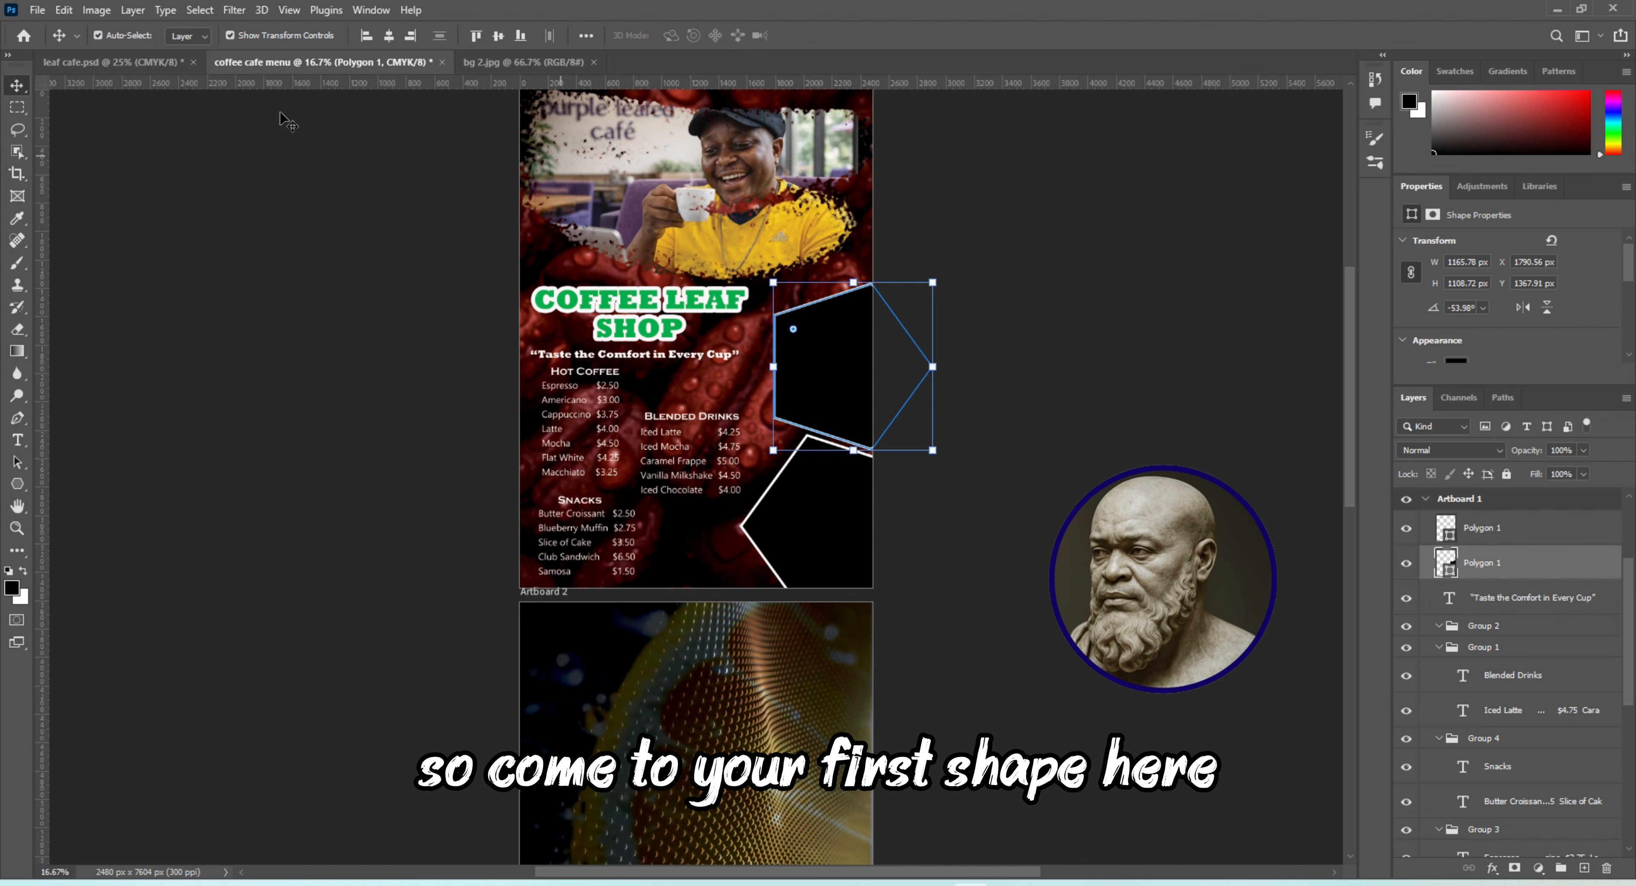
click(37, 9)
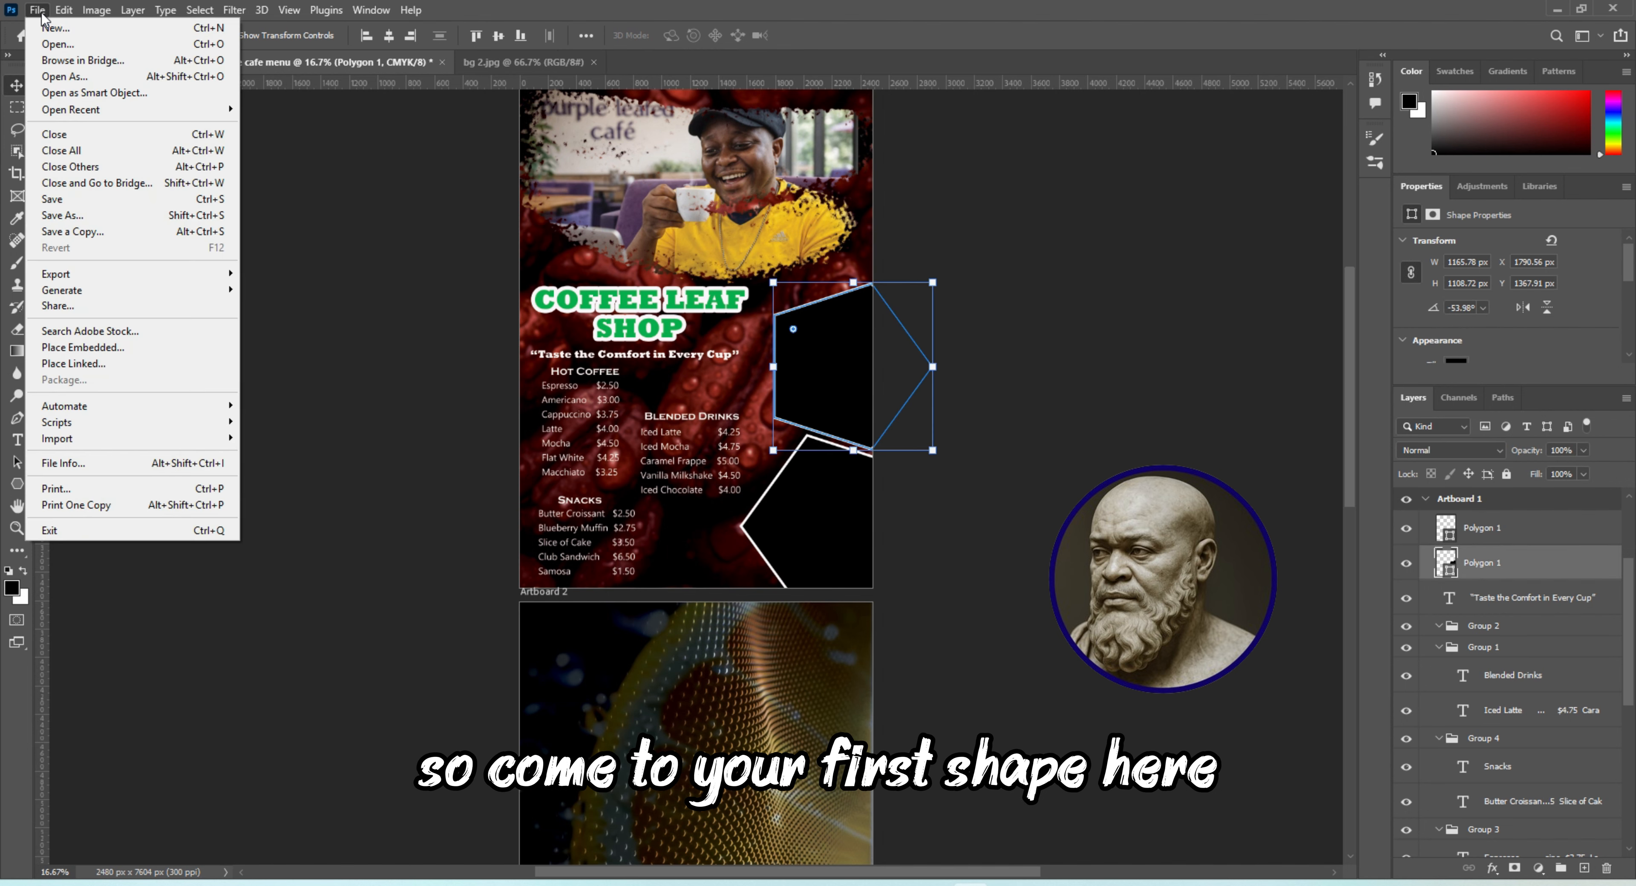
click(108, 348)
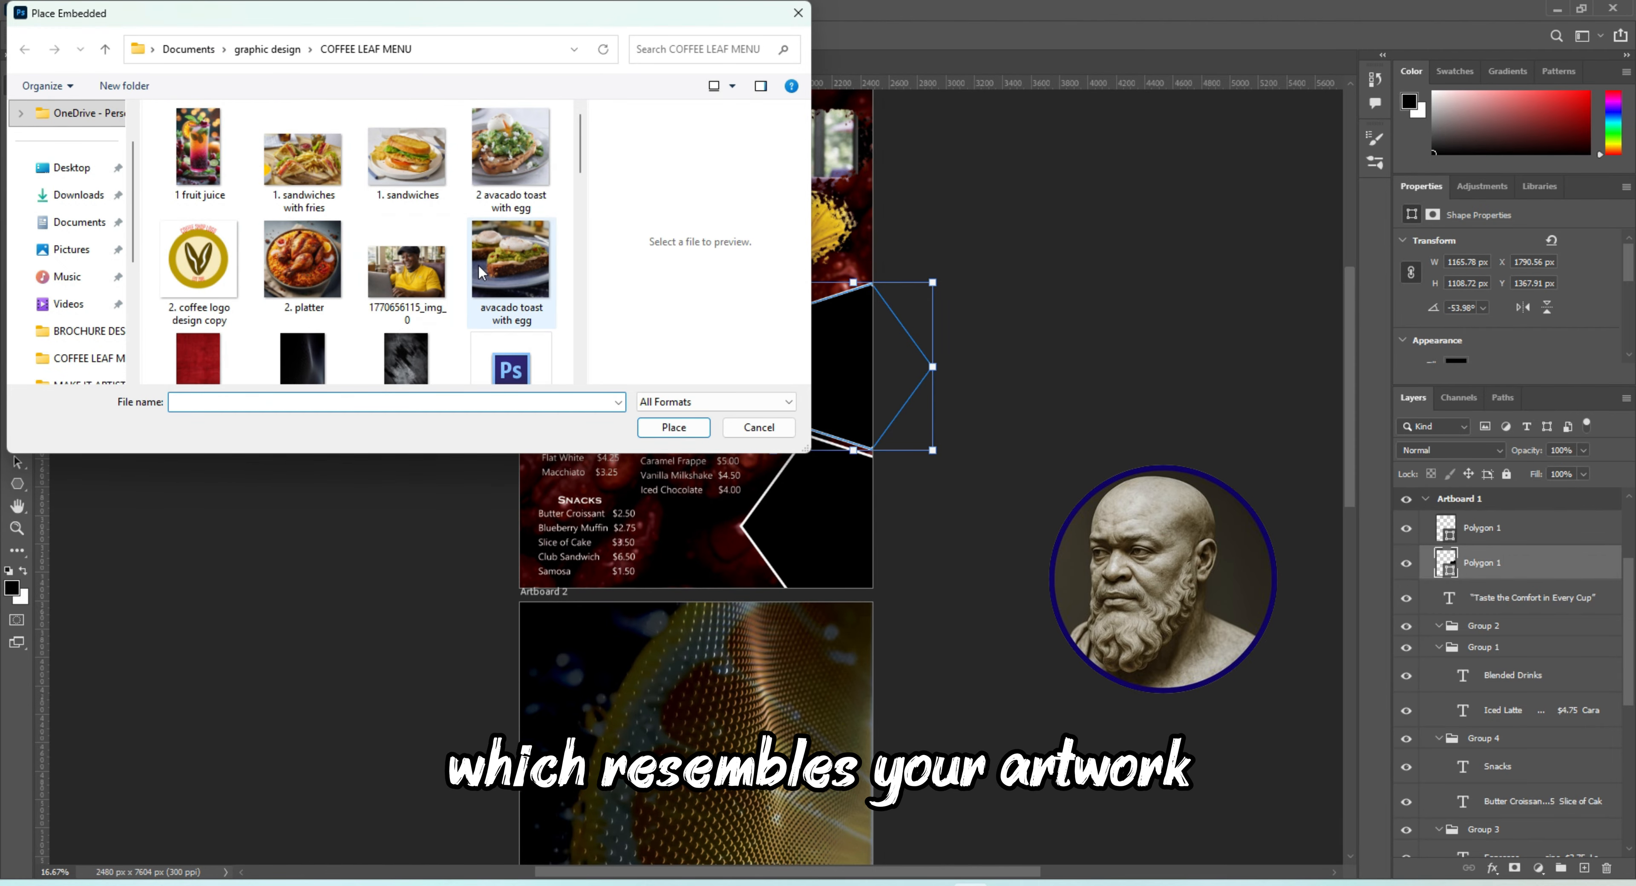
click(311, 287)
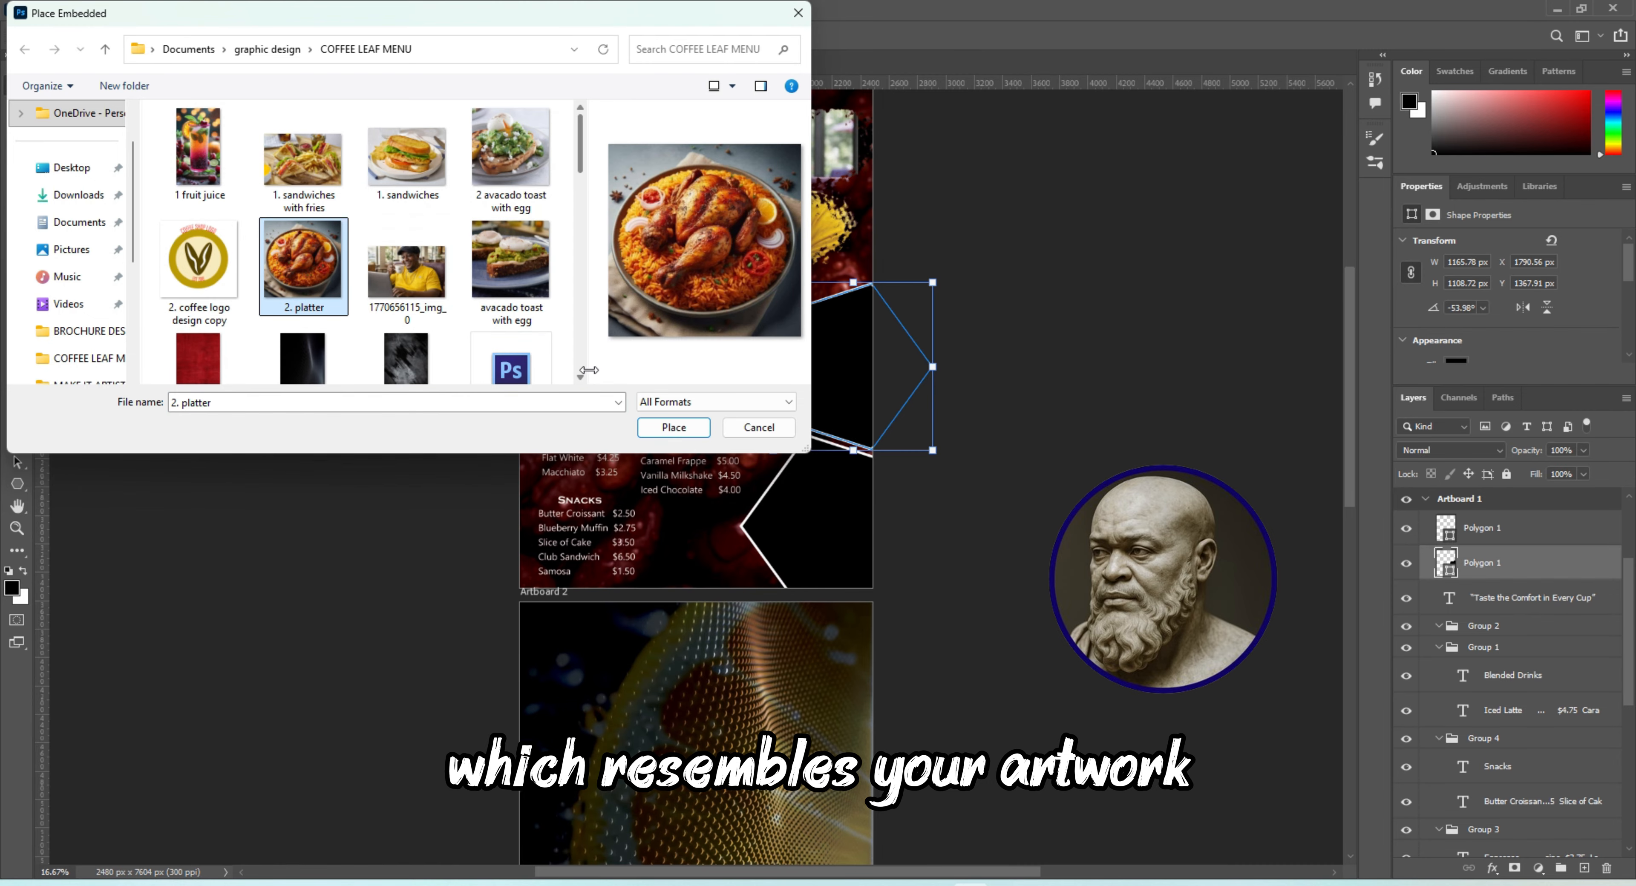
click(682, 437)
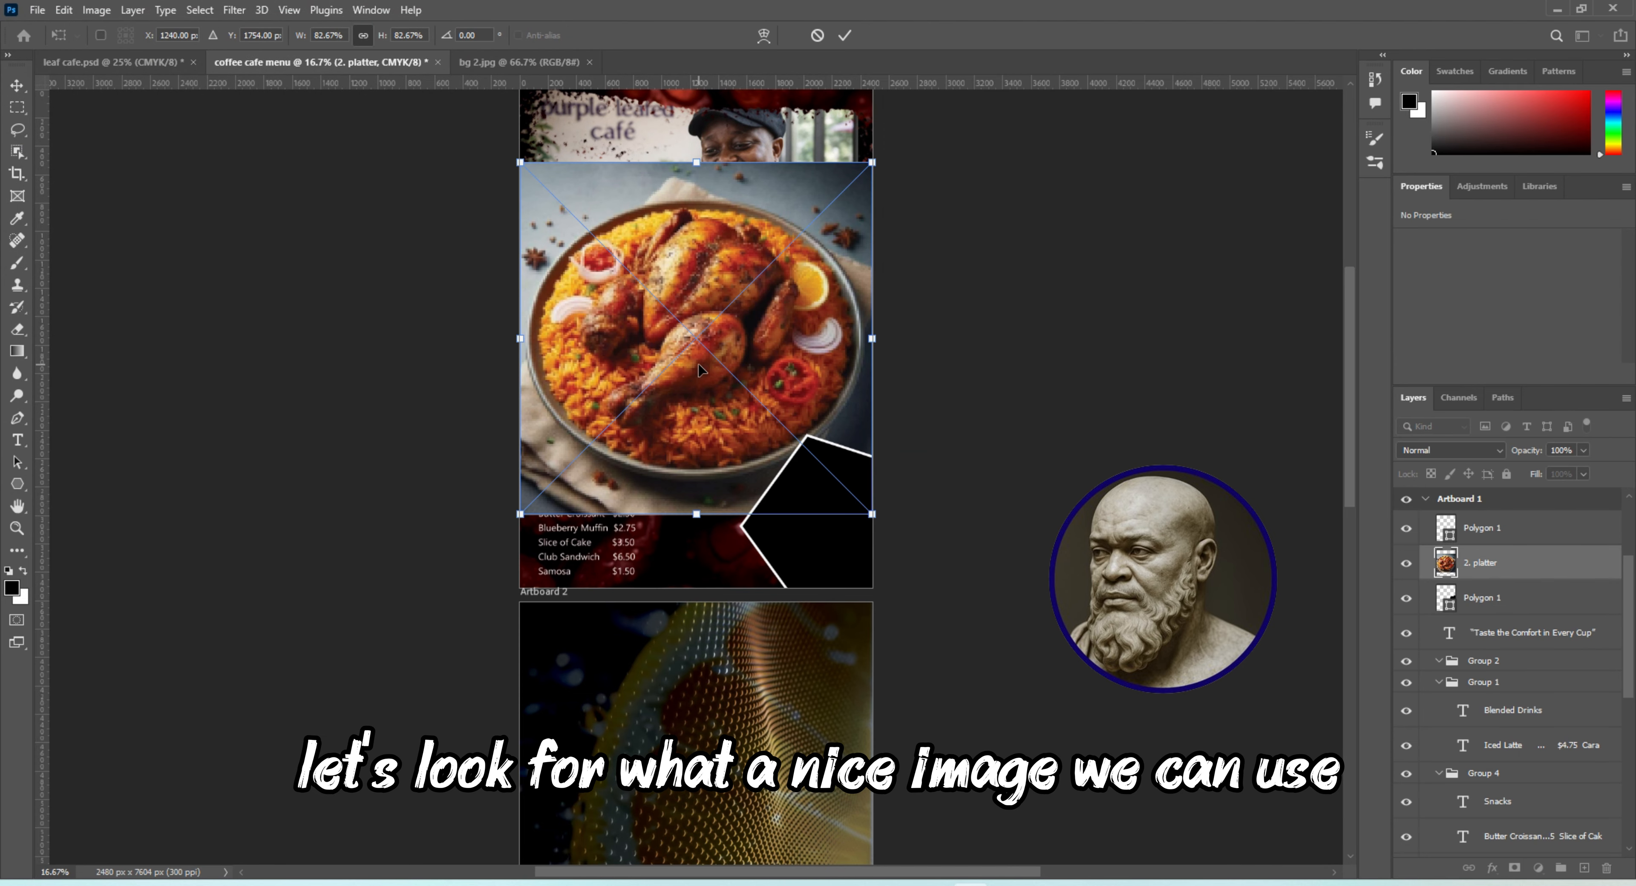
Move the platter image over the upper polygon and scale it to about 59% so it covers the shape
drag(703, 371, 792, 384)
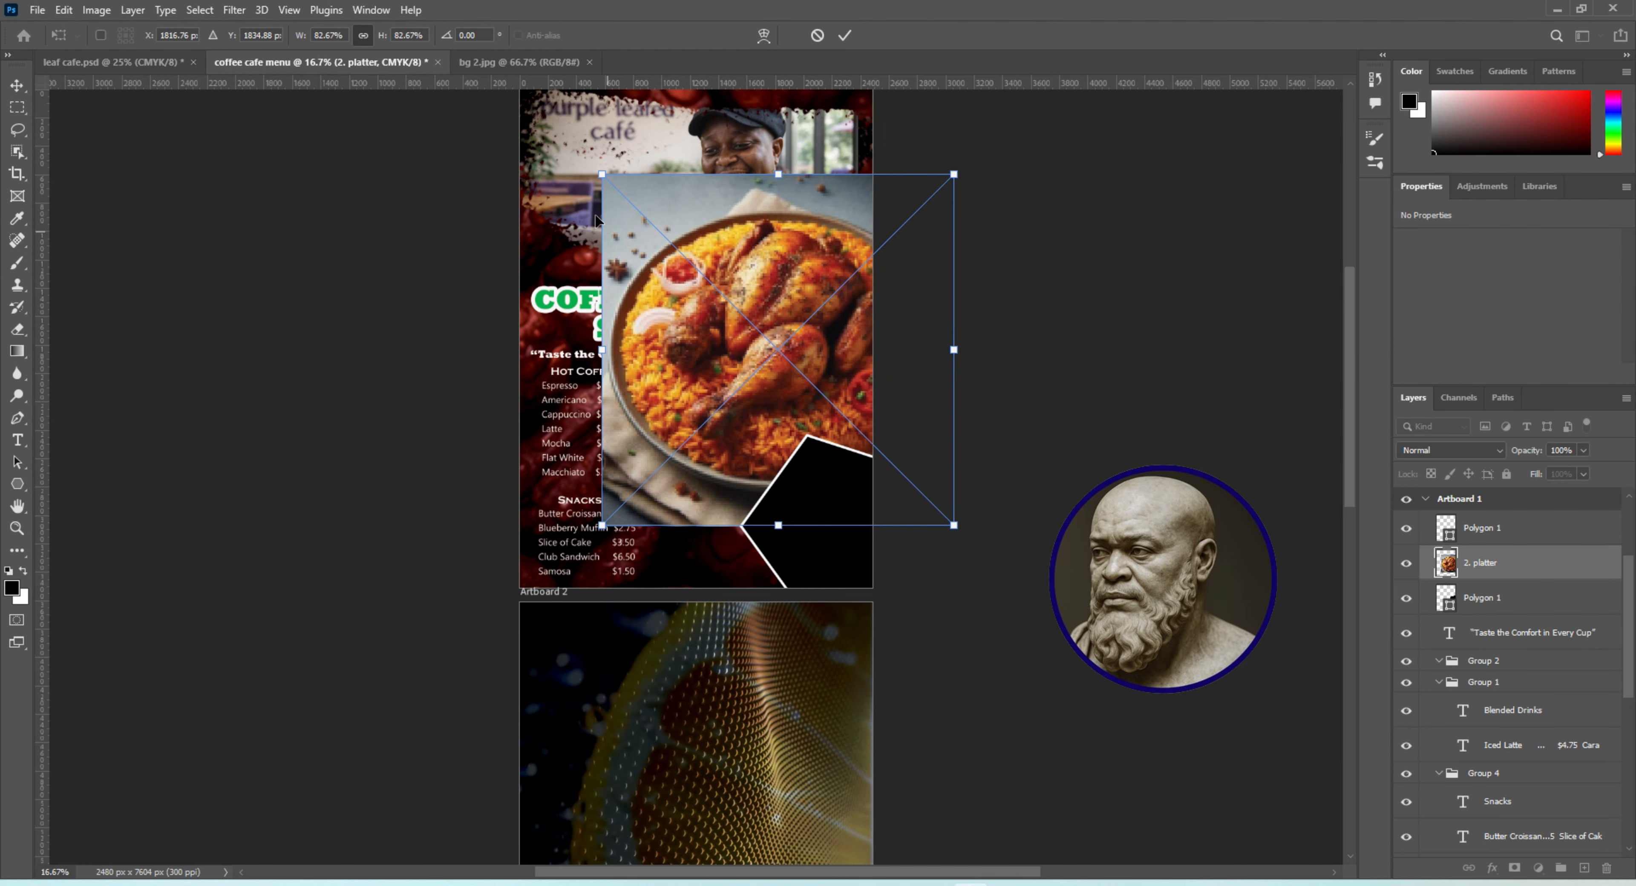
drag(603, 179, 702, 275)
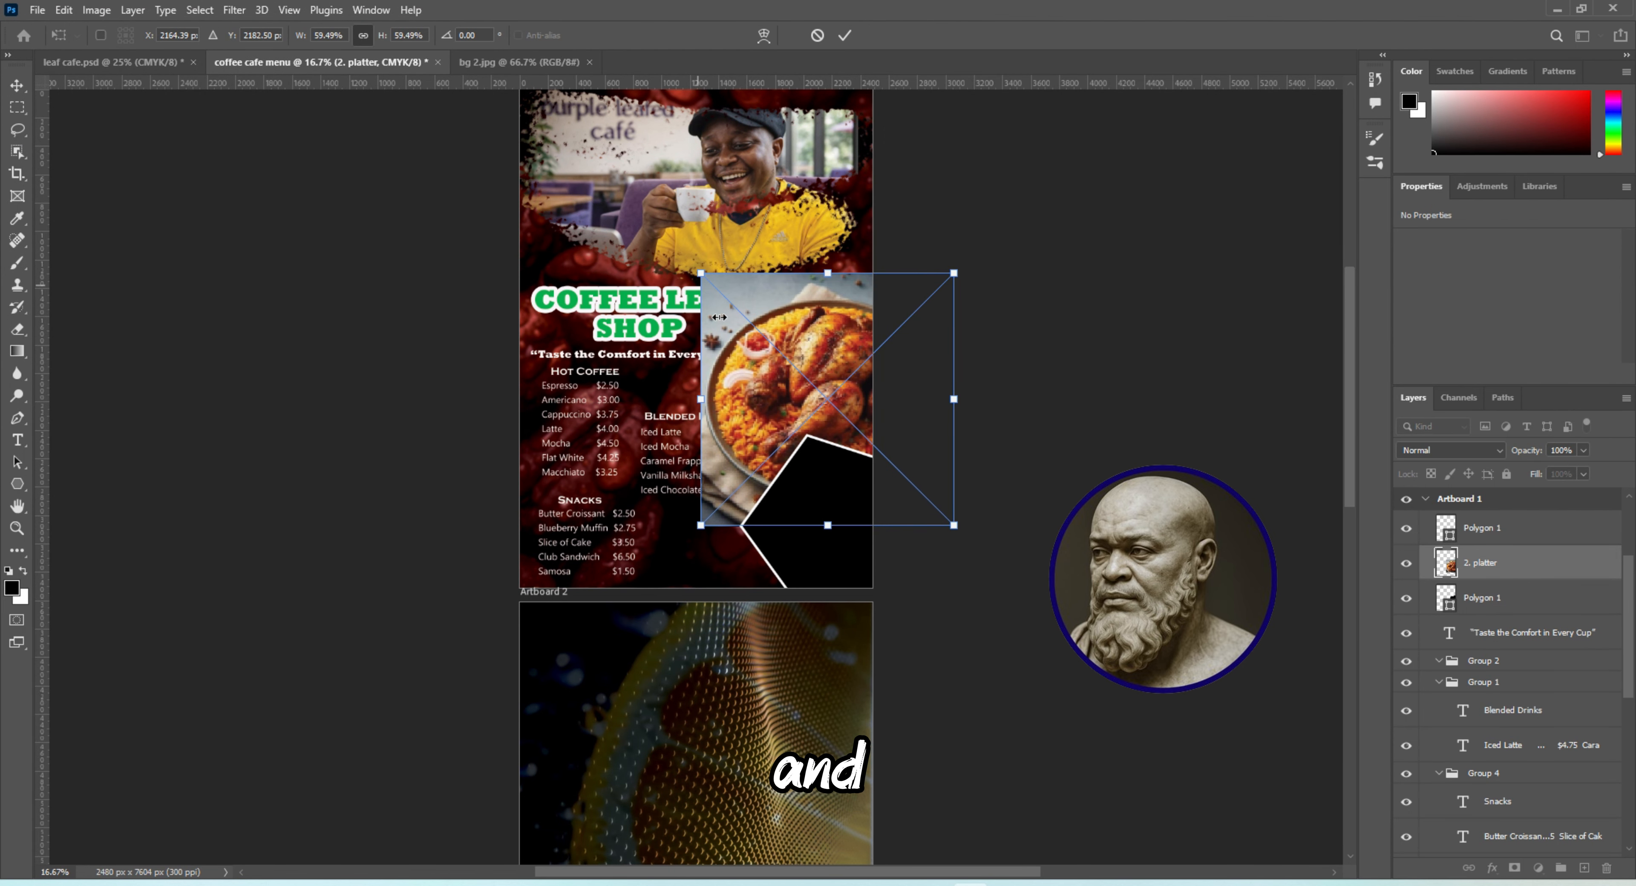
key(Return)
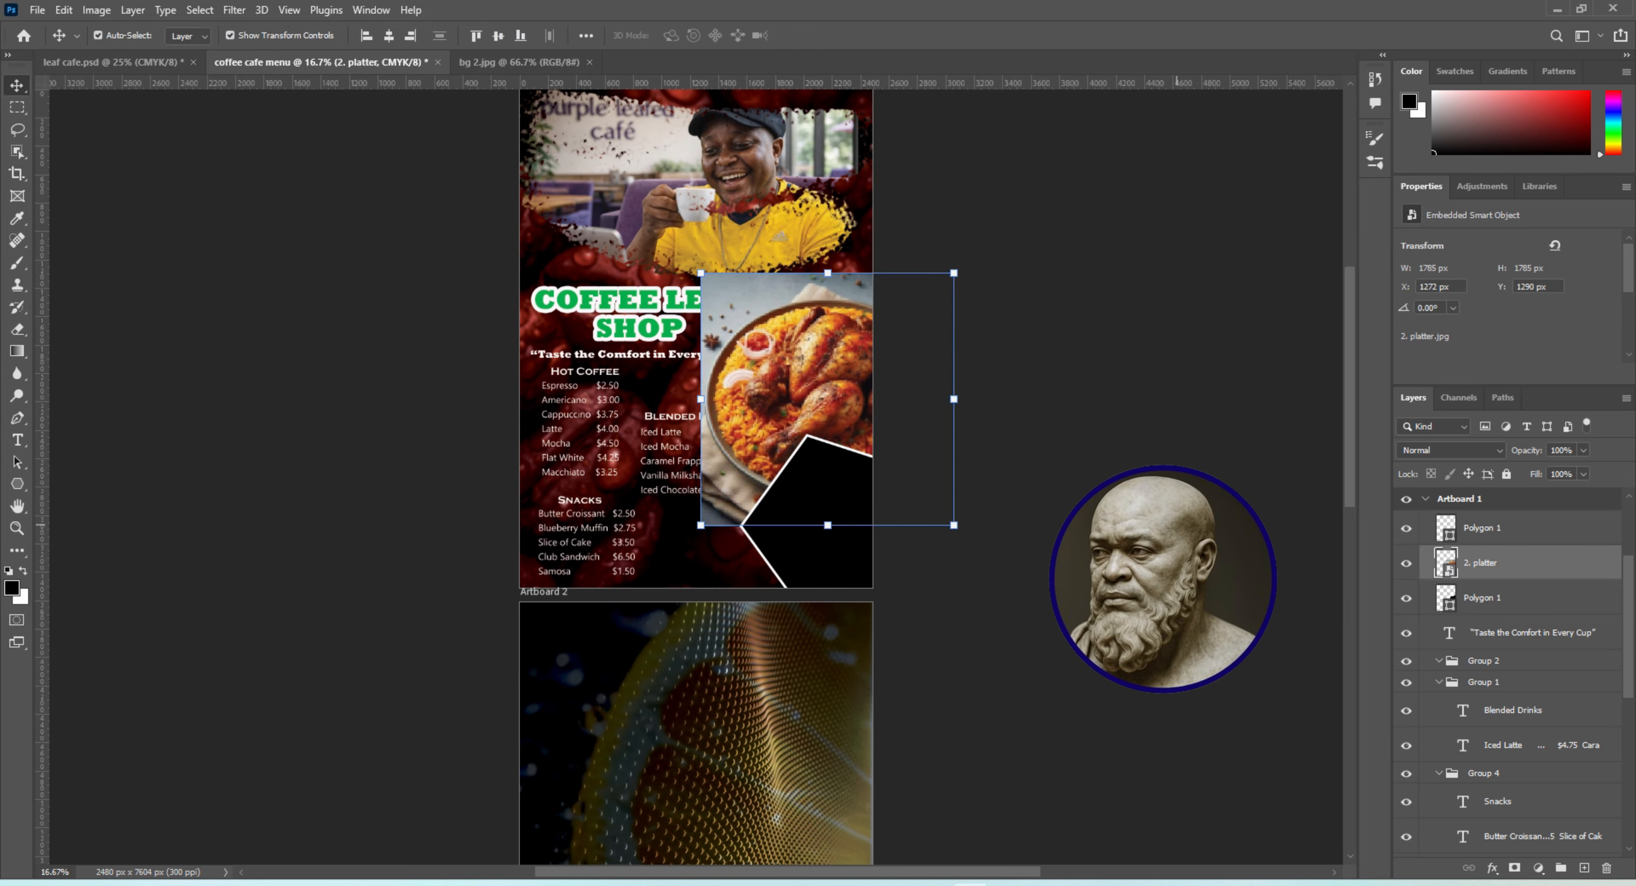
Clip the platter image to the upper polygon with a clipping mask and nudge it slightly upward within the frame
right_click(1531, 565)
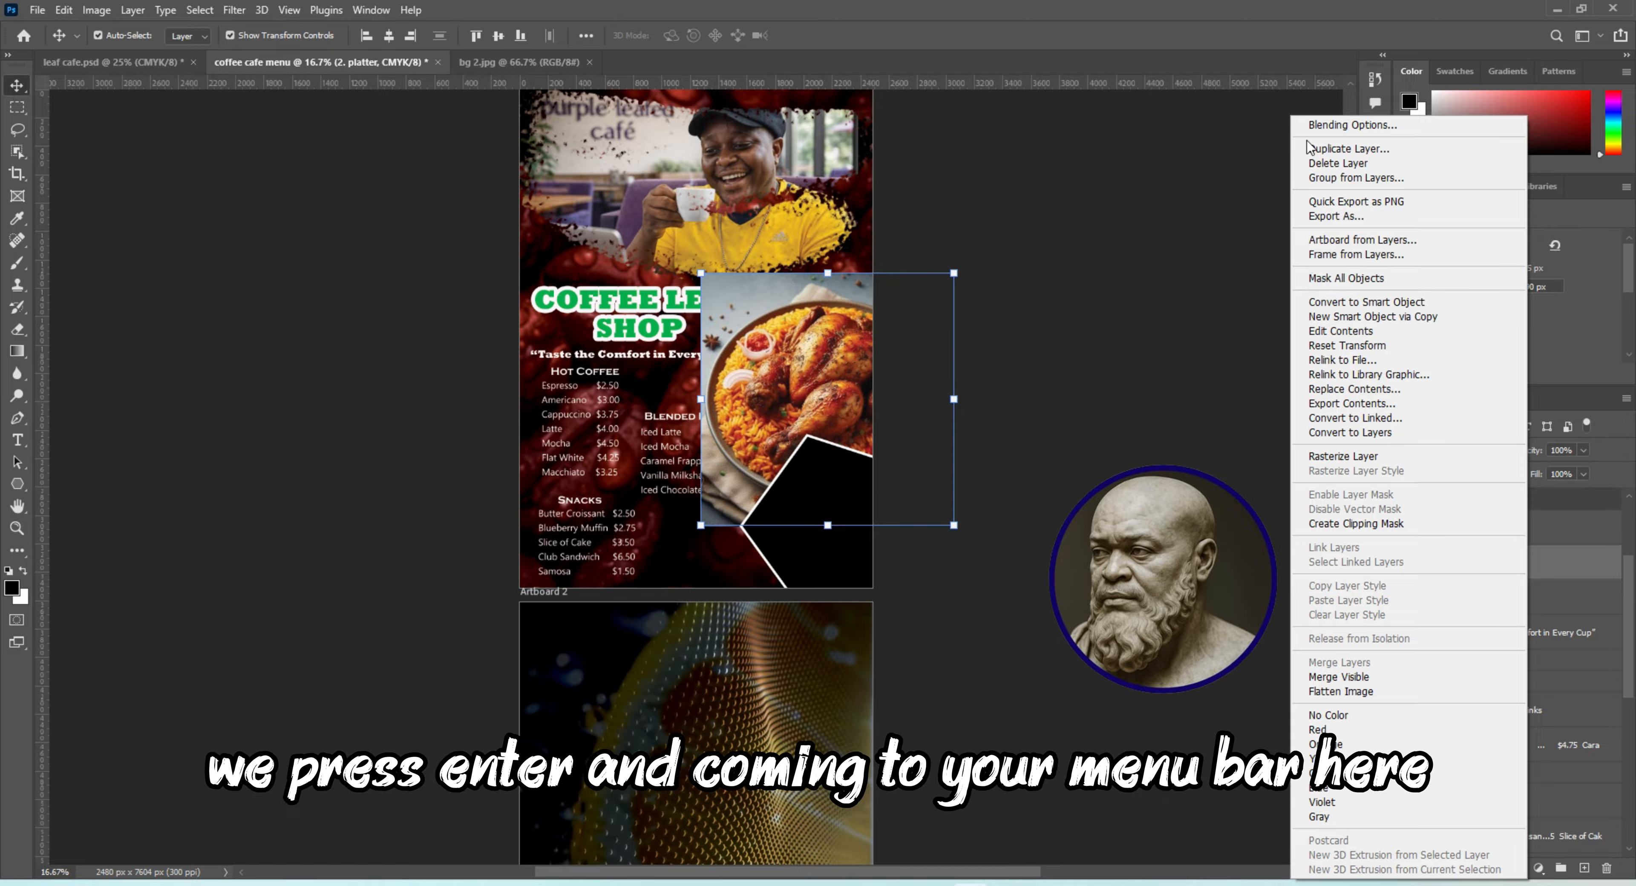
click(1537, 575)
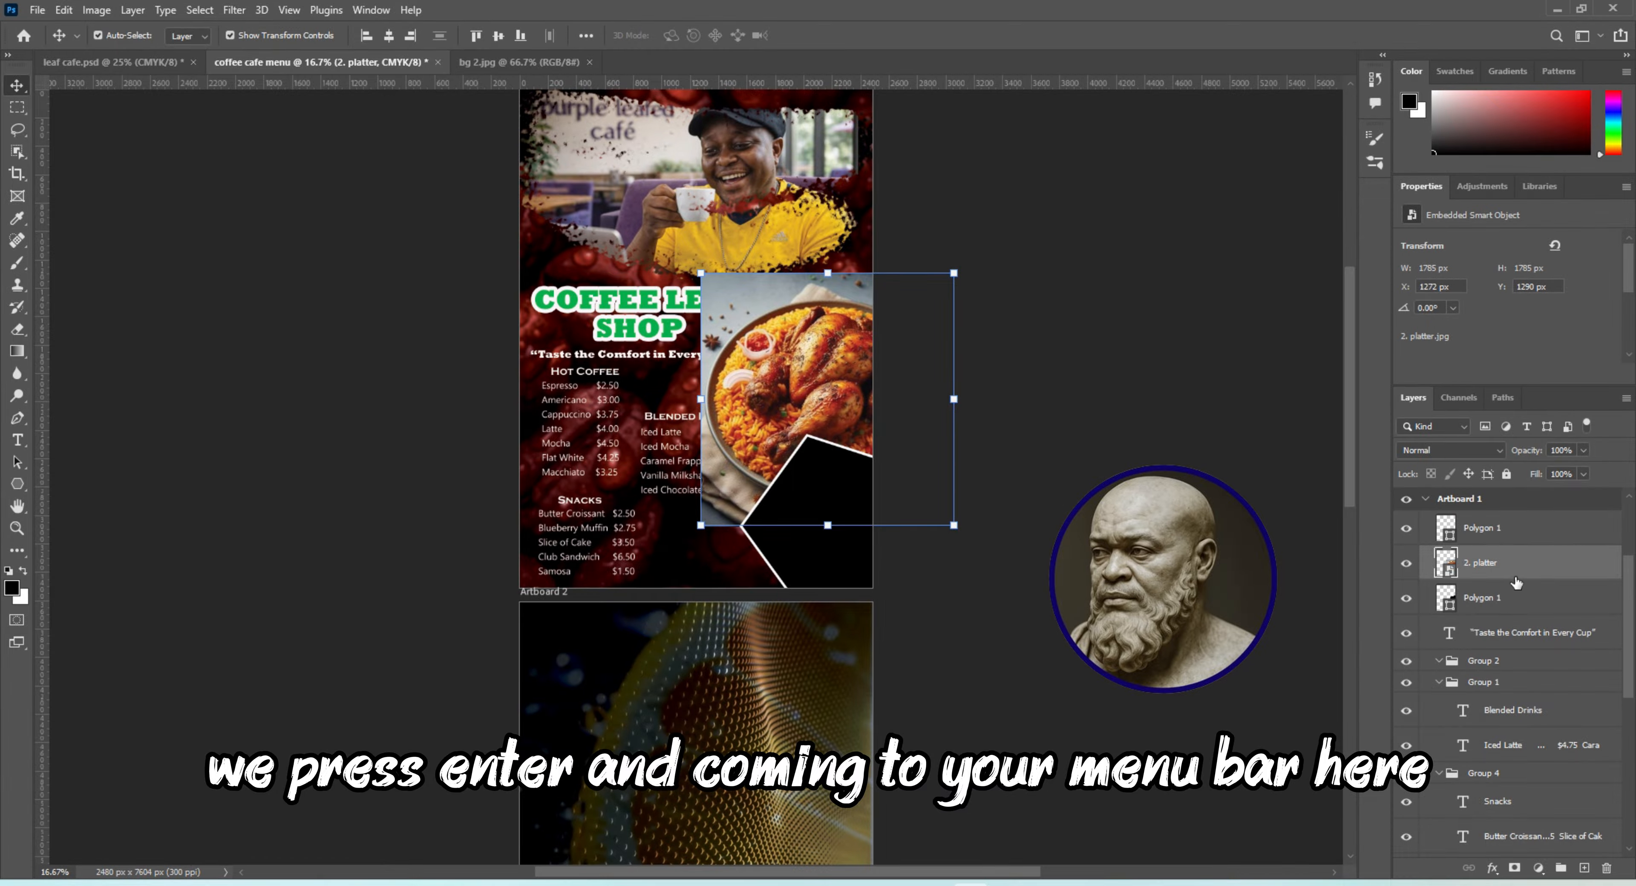
right_click(1495, 569)
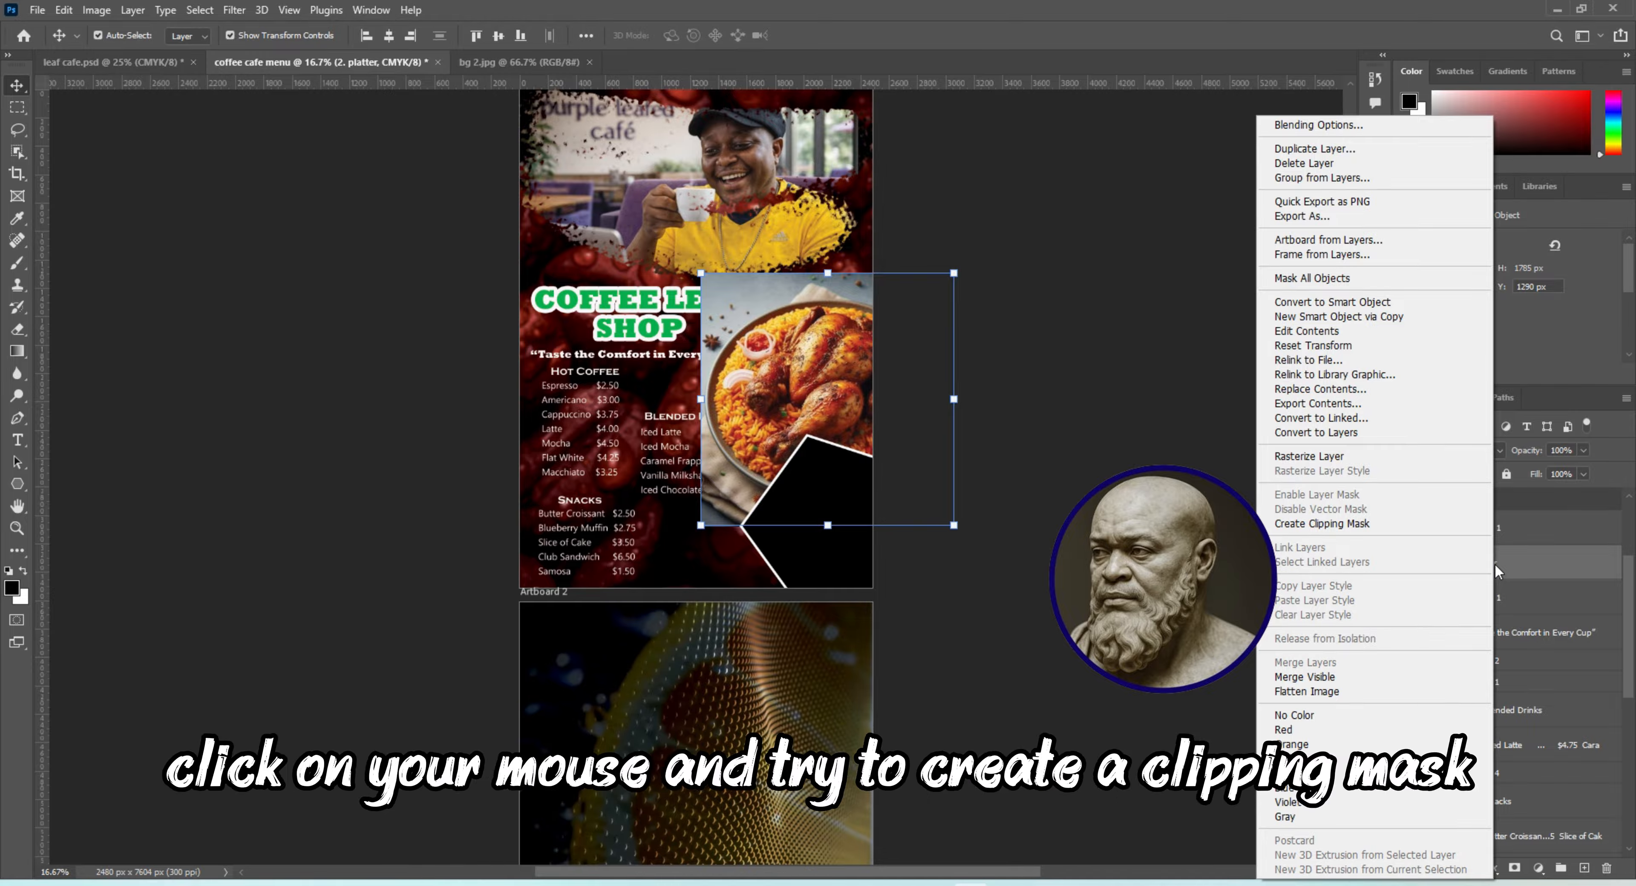
click(1343, 529)
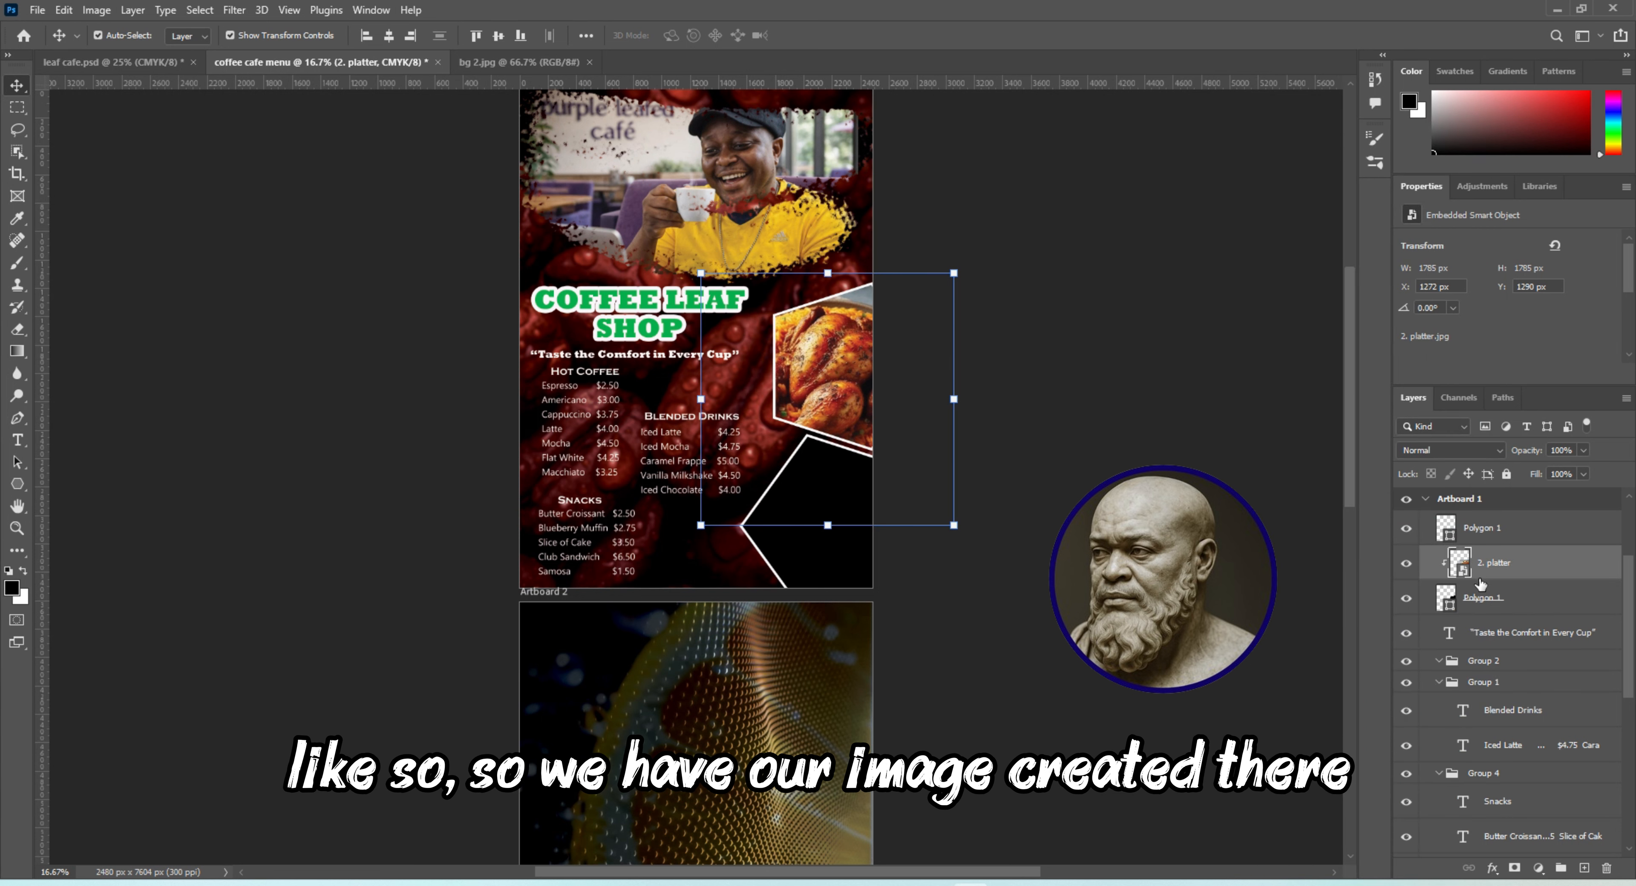
drag(837, 405, 842, 392)
click(930, 577)
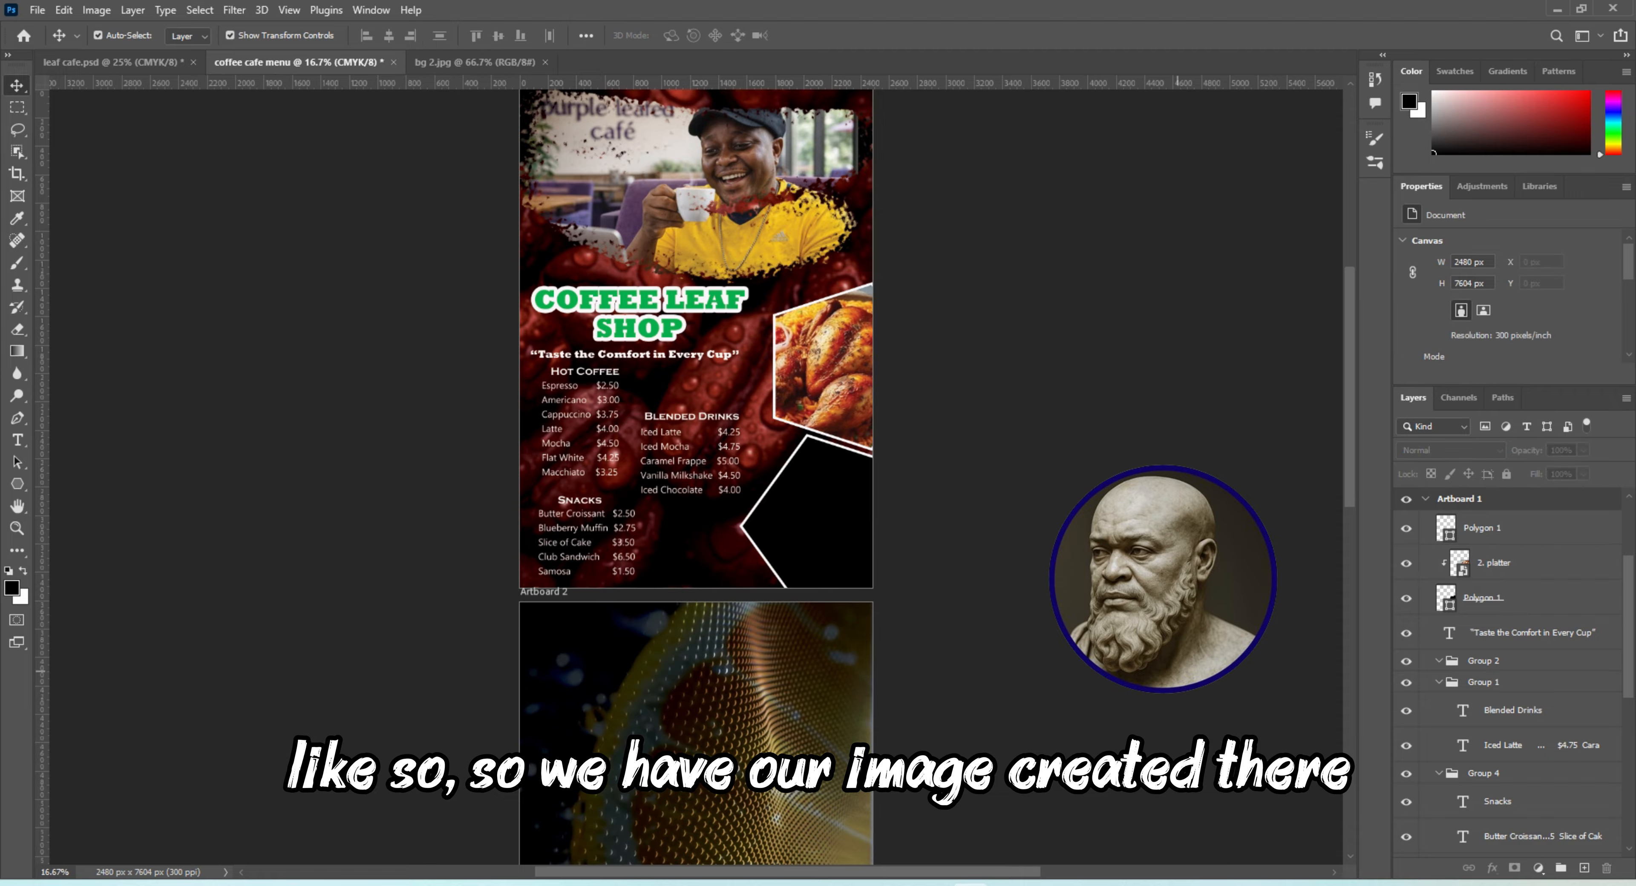
Place the "burger-with-french-fries-main-header" image as an embedded object directly above the lower polygon's layer
click(841, 532)
click(37, 10)
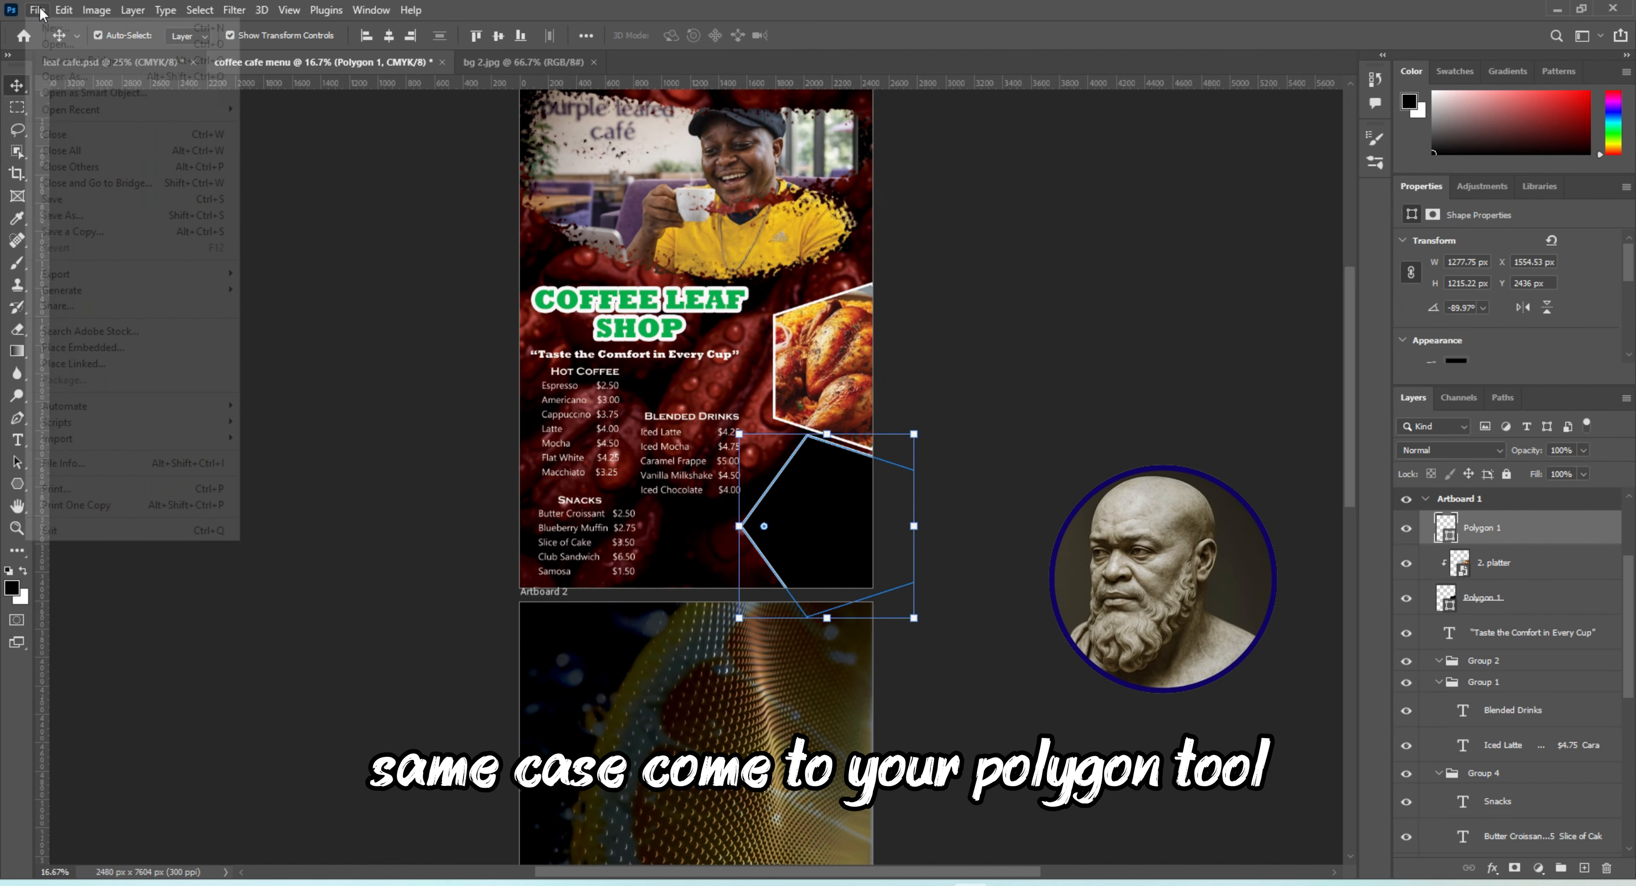
click(119, 348)
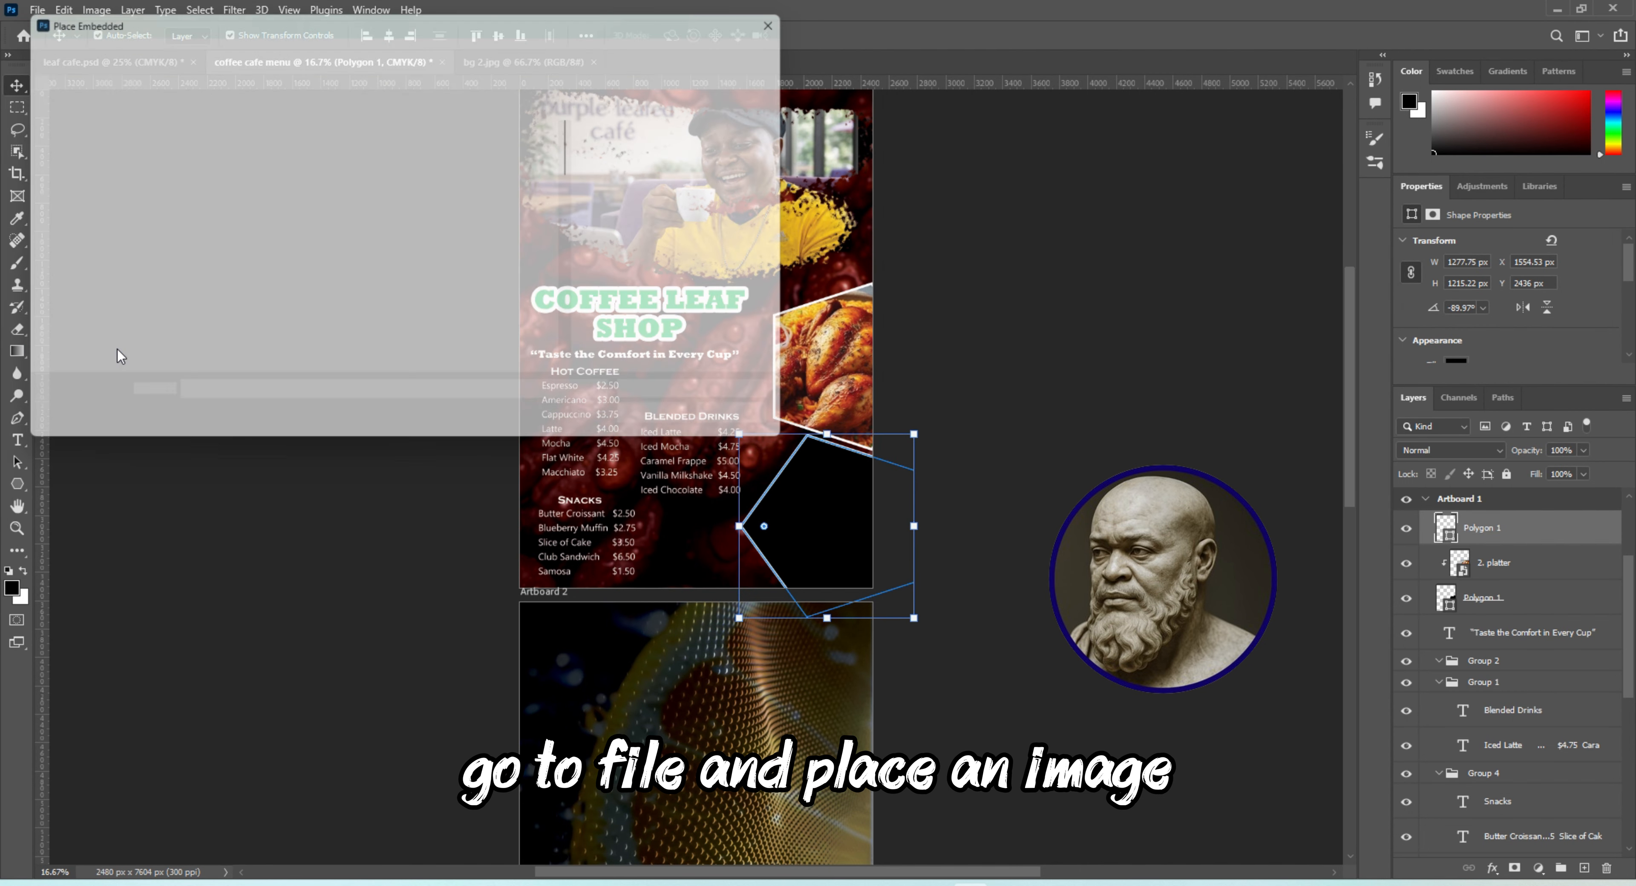
drag(579, 154, 579, 199)
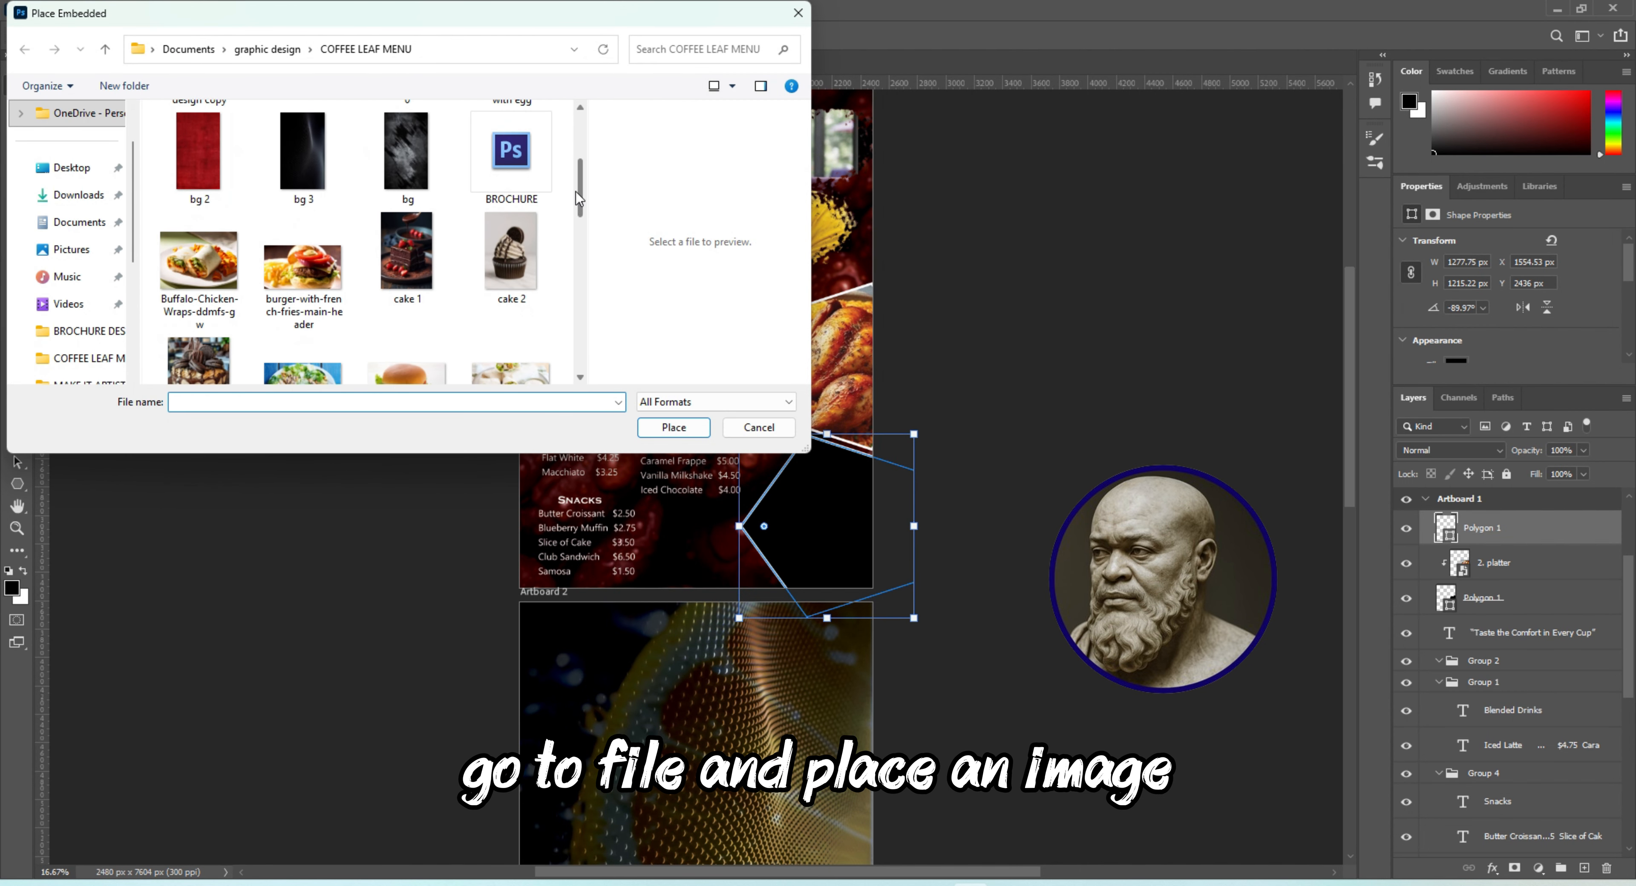
click(303, 273)
click(682, 424)
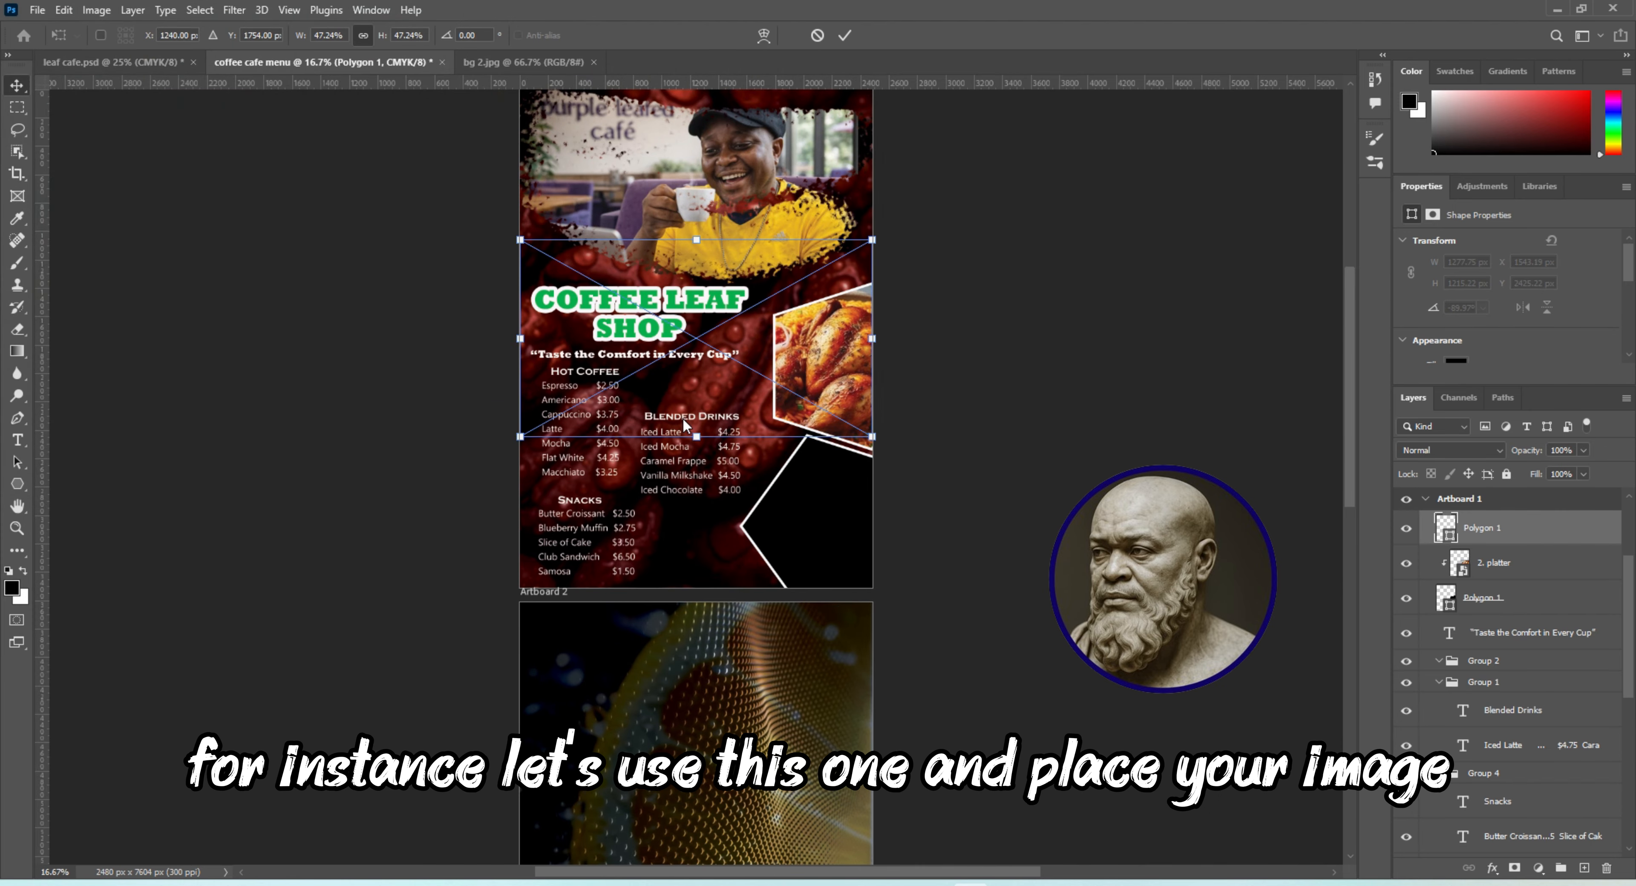
Move the burger image over the lower polygon and scale it down to about 31%
drag(682, 419, 725, 576)
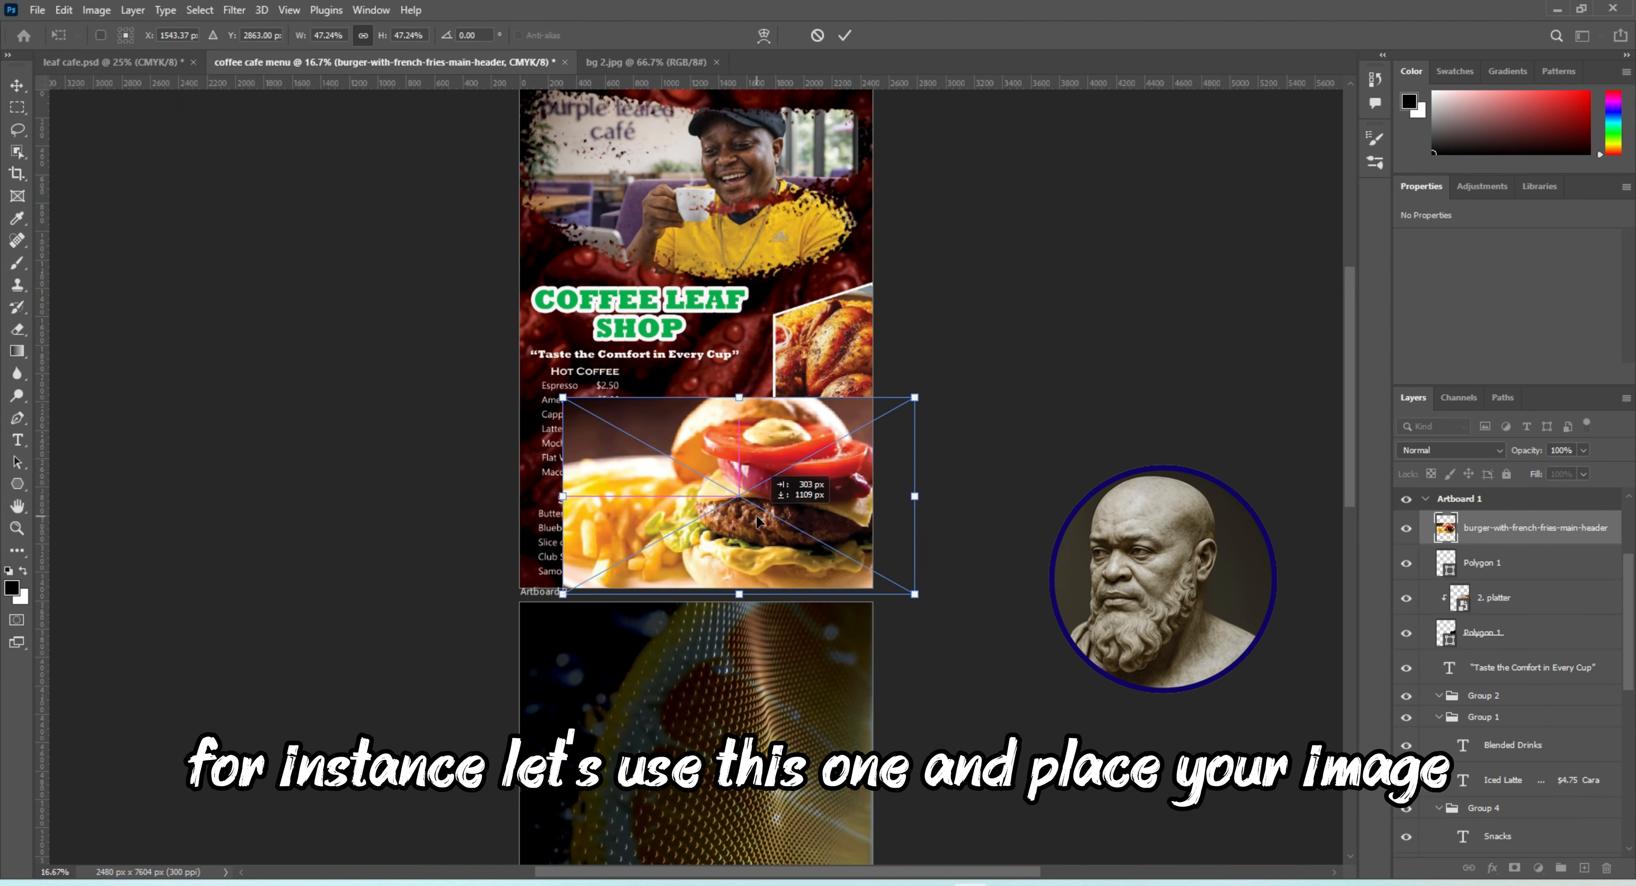
key(Return)
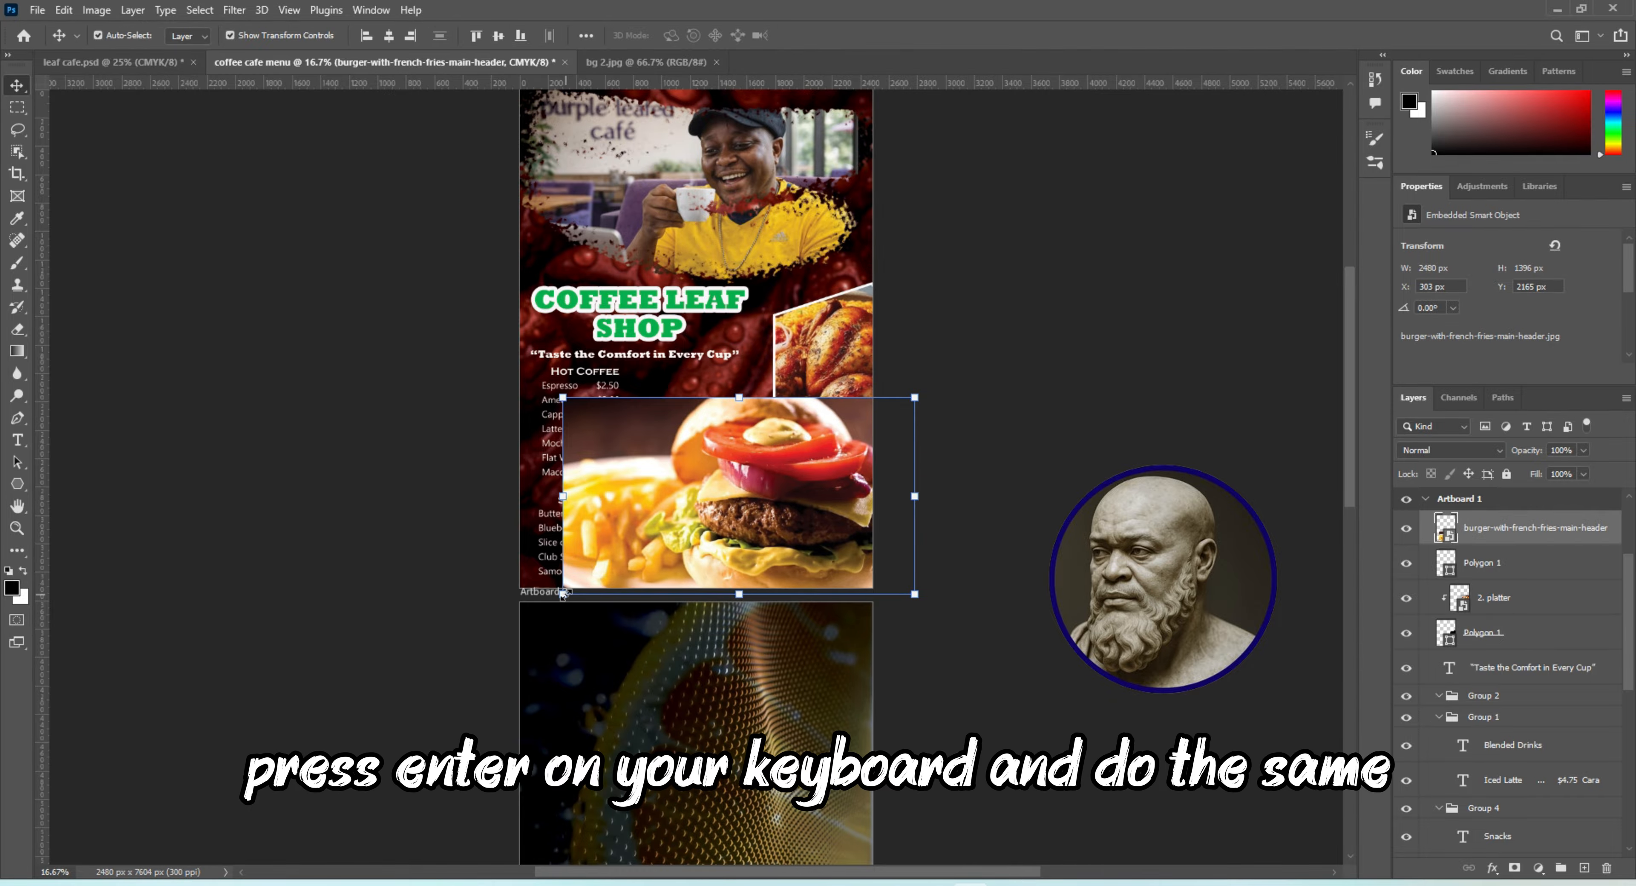
drag(563, 595, 676, 529)
drag(796, 504, 782, 560)
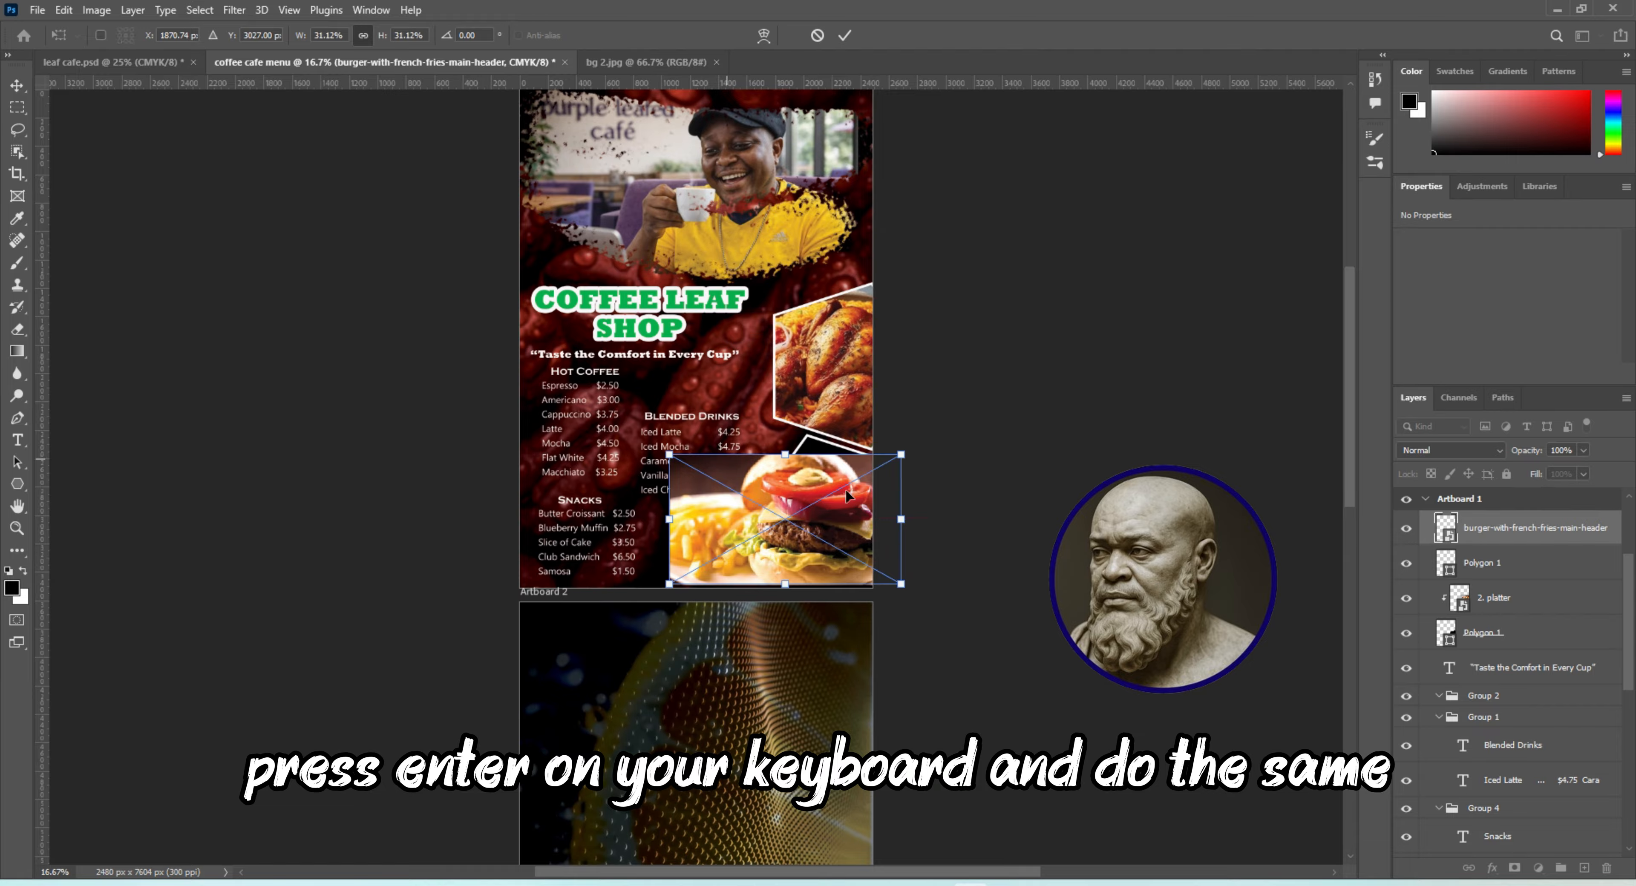
key(Return)
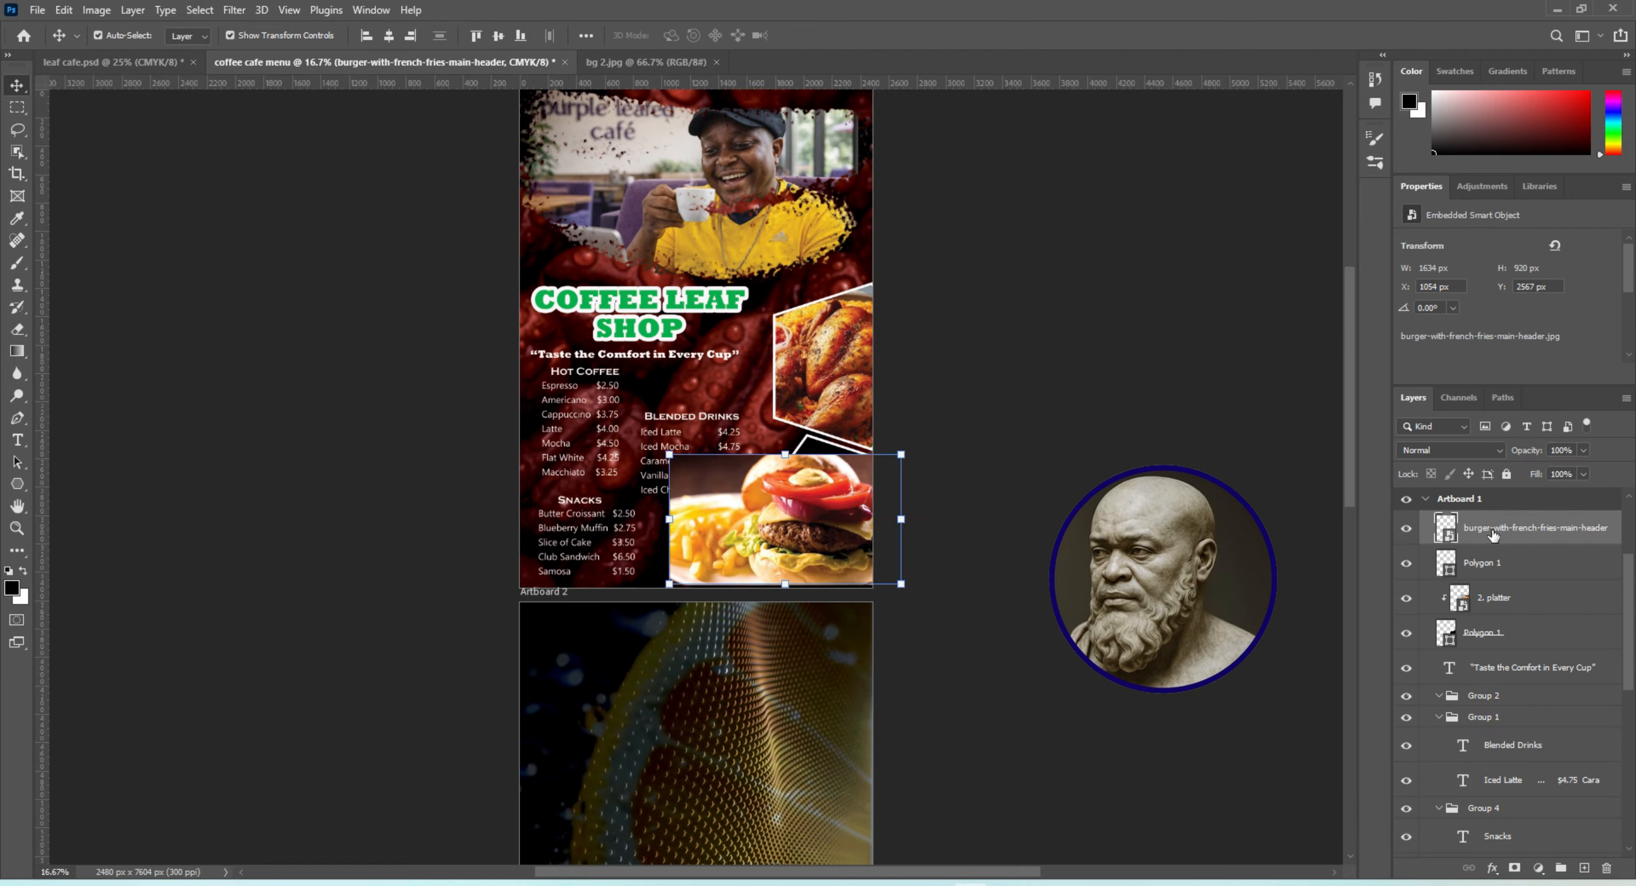
Clip the burger image to the lower polygon with a clipping mask
right_click(1494, 537)
click(1509, 527)
right_click(1509, 527)
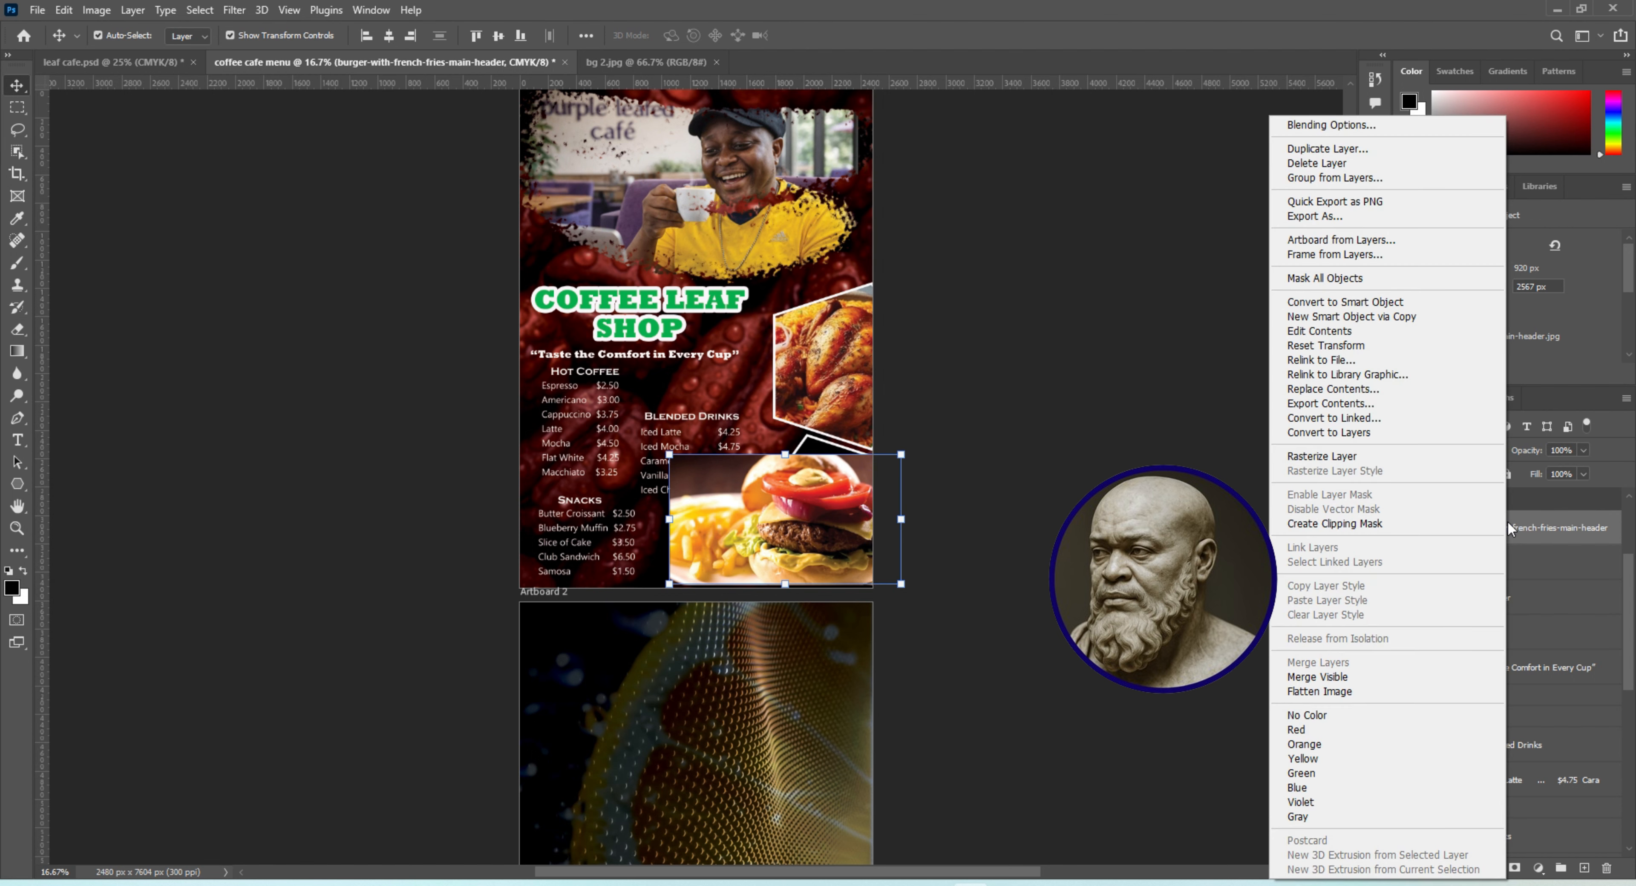
click(1521, 537)
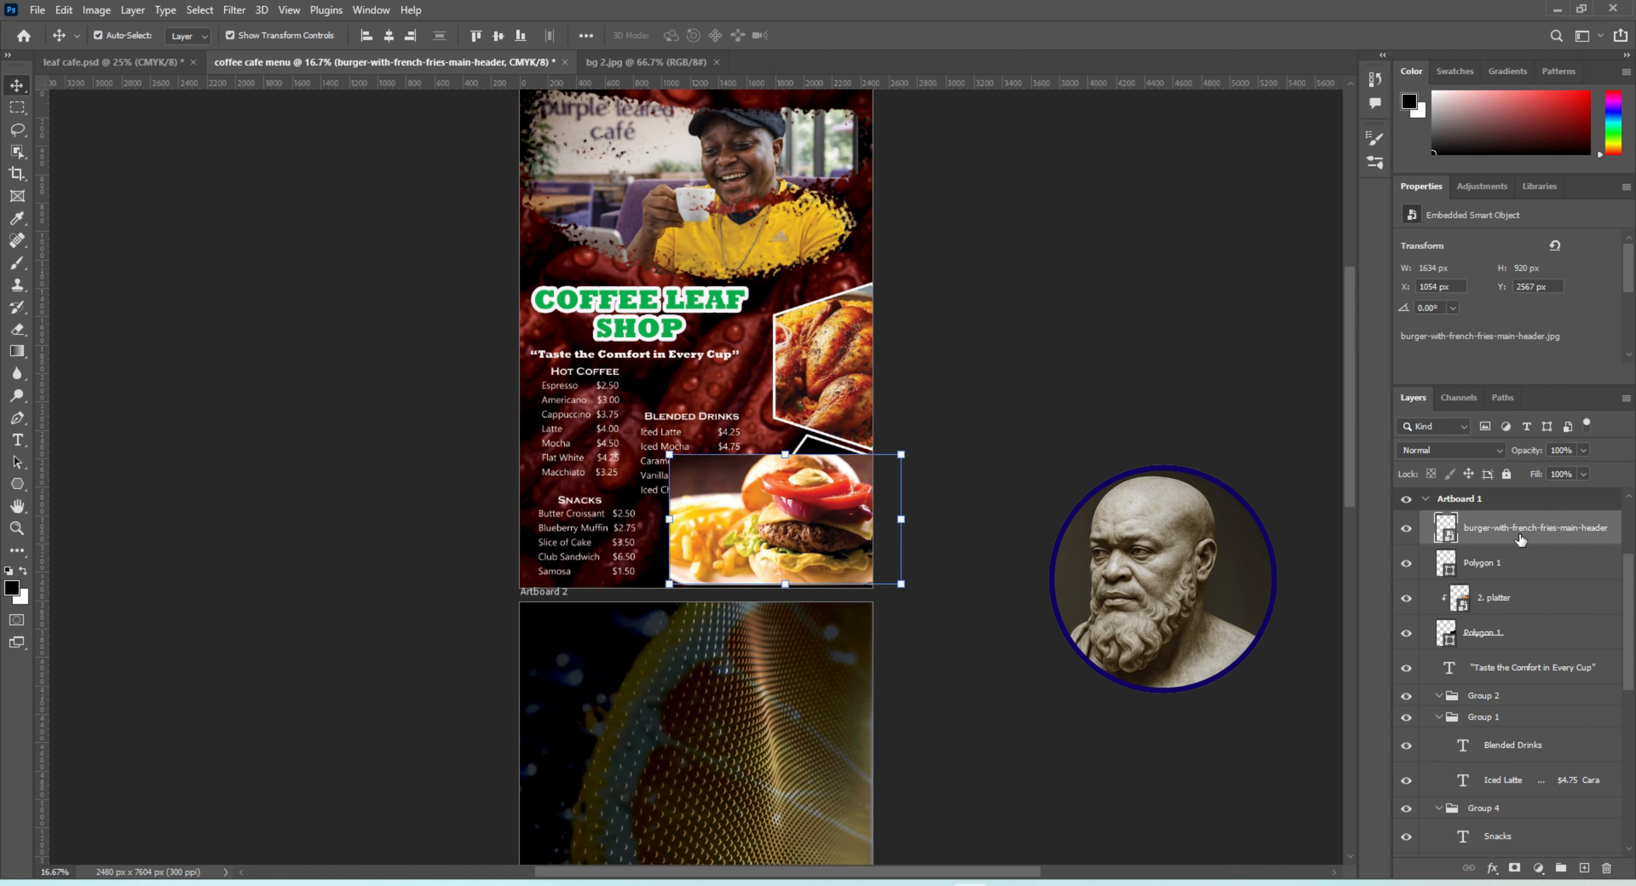
right_click(1512, 527)
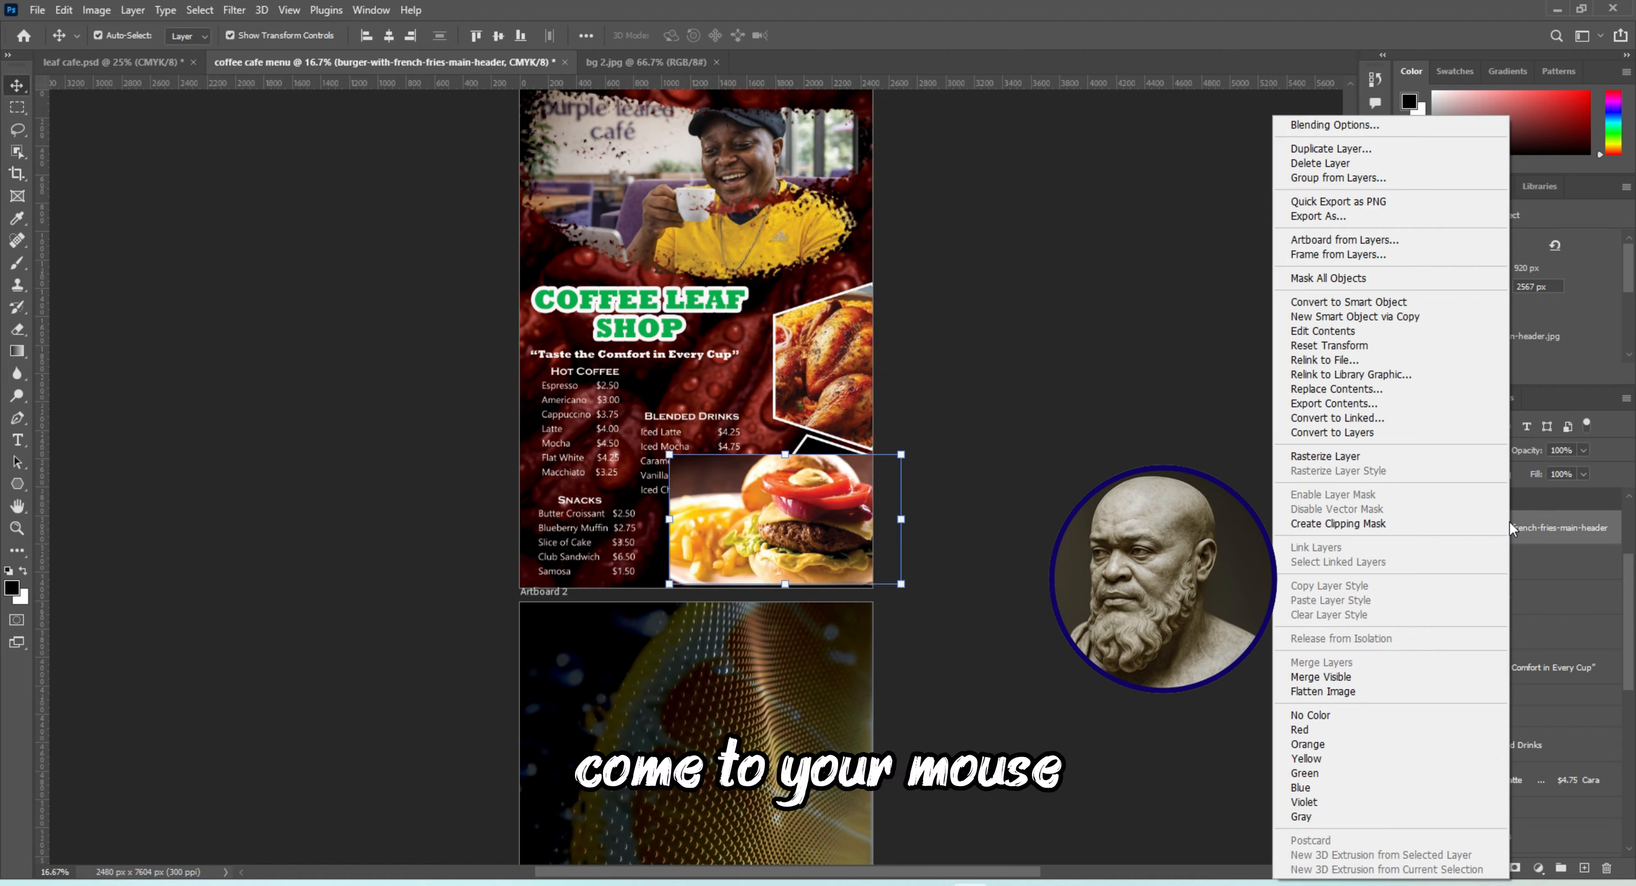
click(1419, 524)
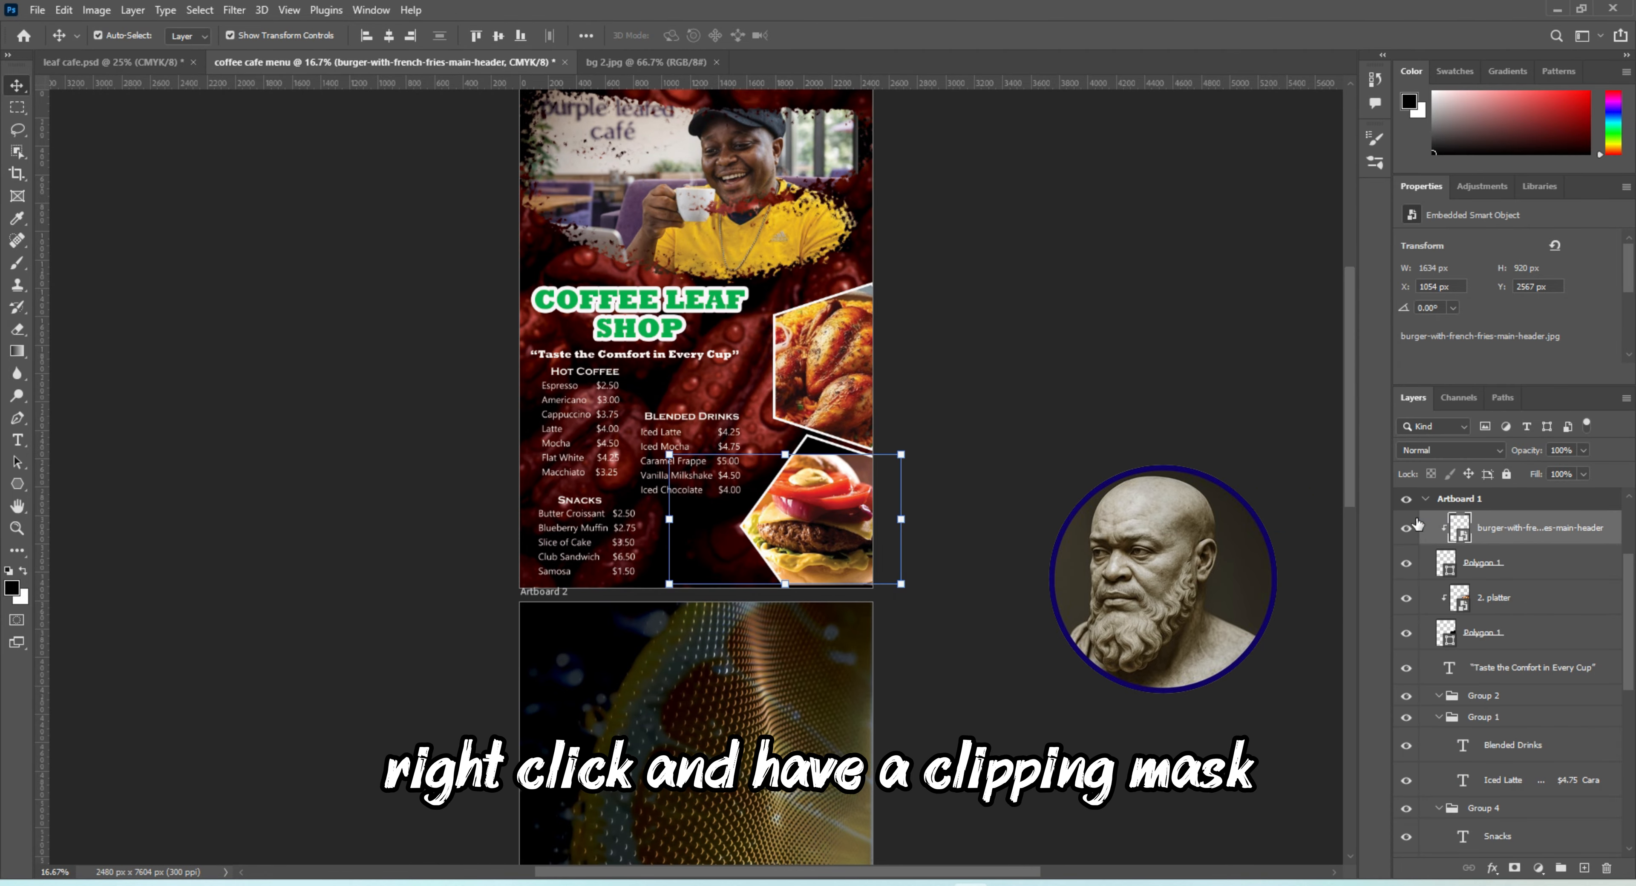
Enlarge the clipped burger image to about 38% and shift it right and down so it fills the lower polygon
key(ctrl+t)
drag(668, 455, 619, 408)
drag(811, 547, 840, 561)
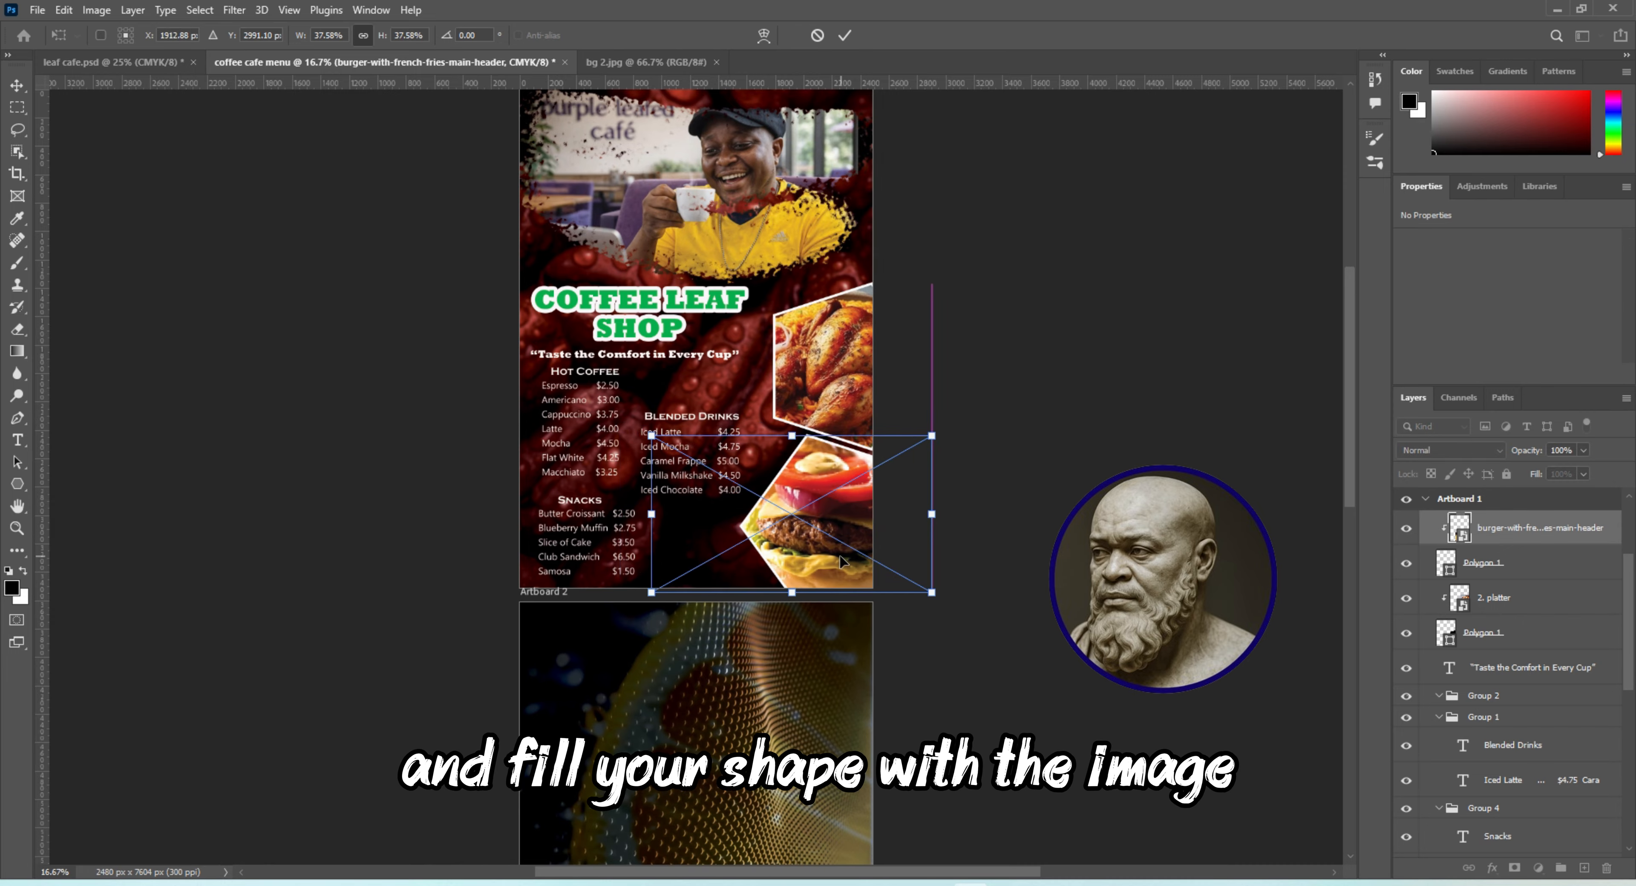
key(Return)
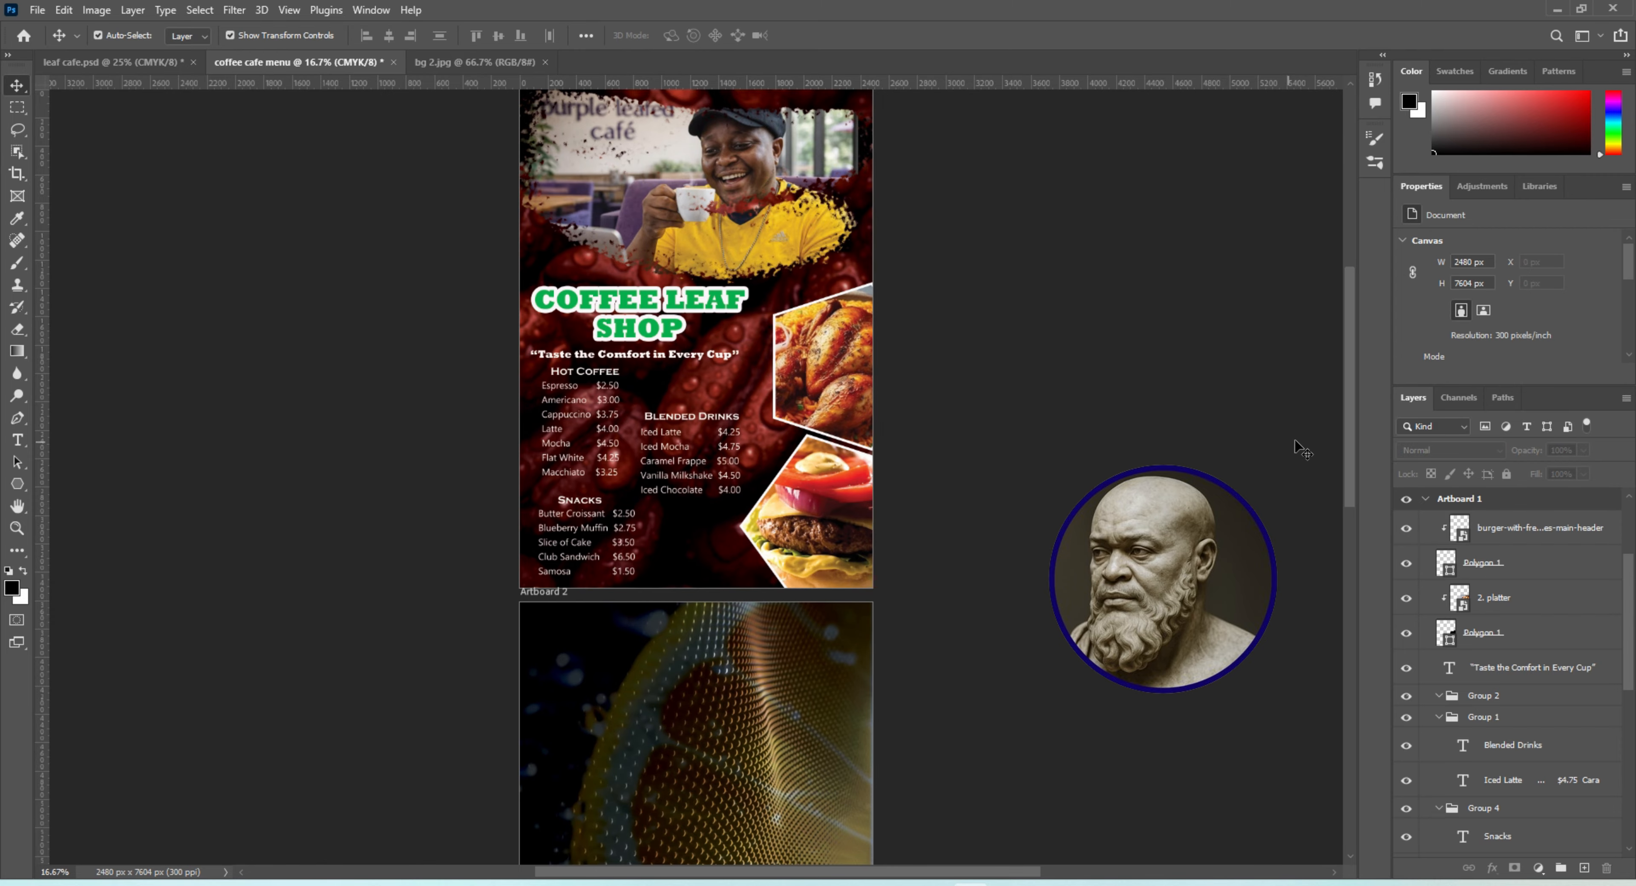
scroll(1347, 437, up, 3)
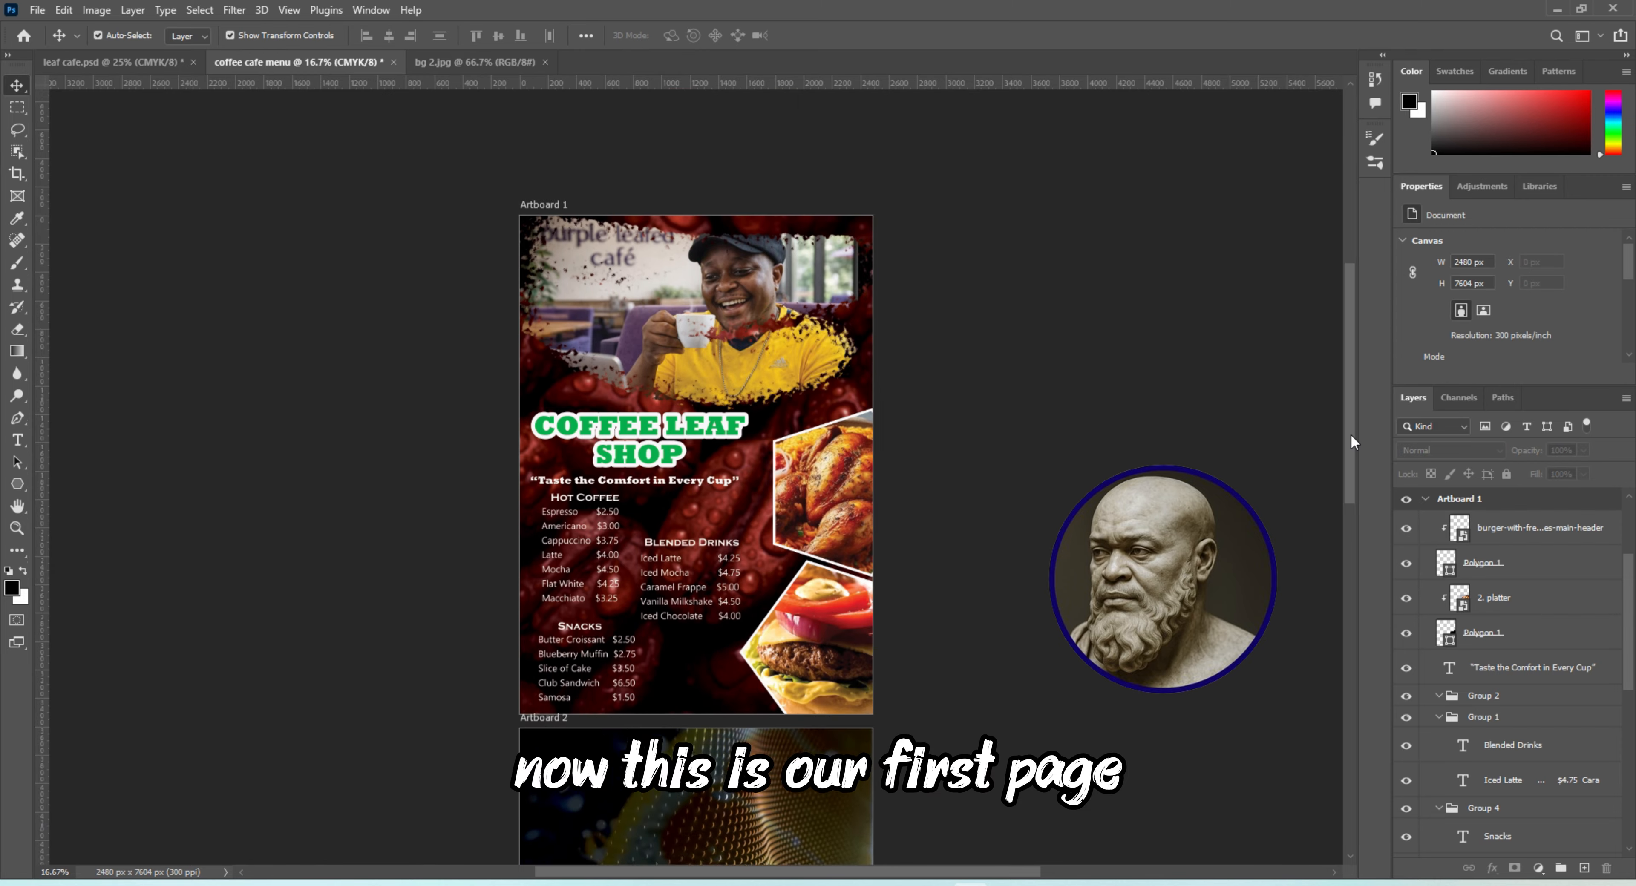
drag(1348, 439, 1347, 443)
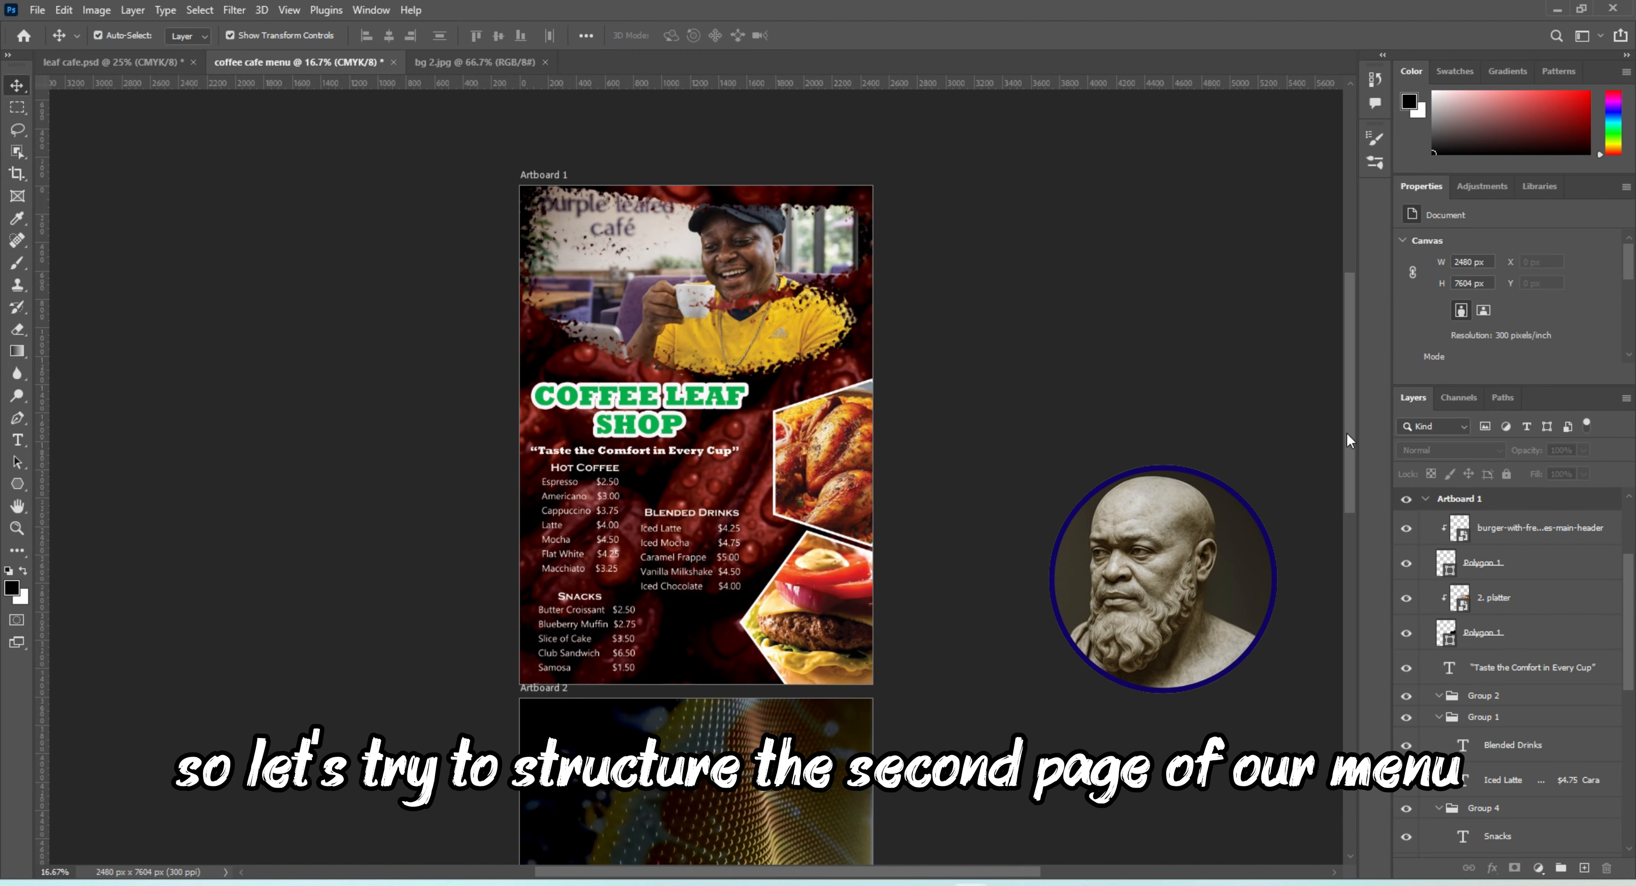
drag(1347, 435, 1361, 464)
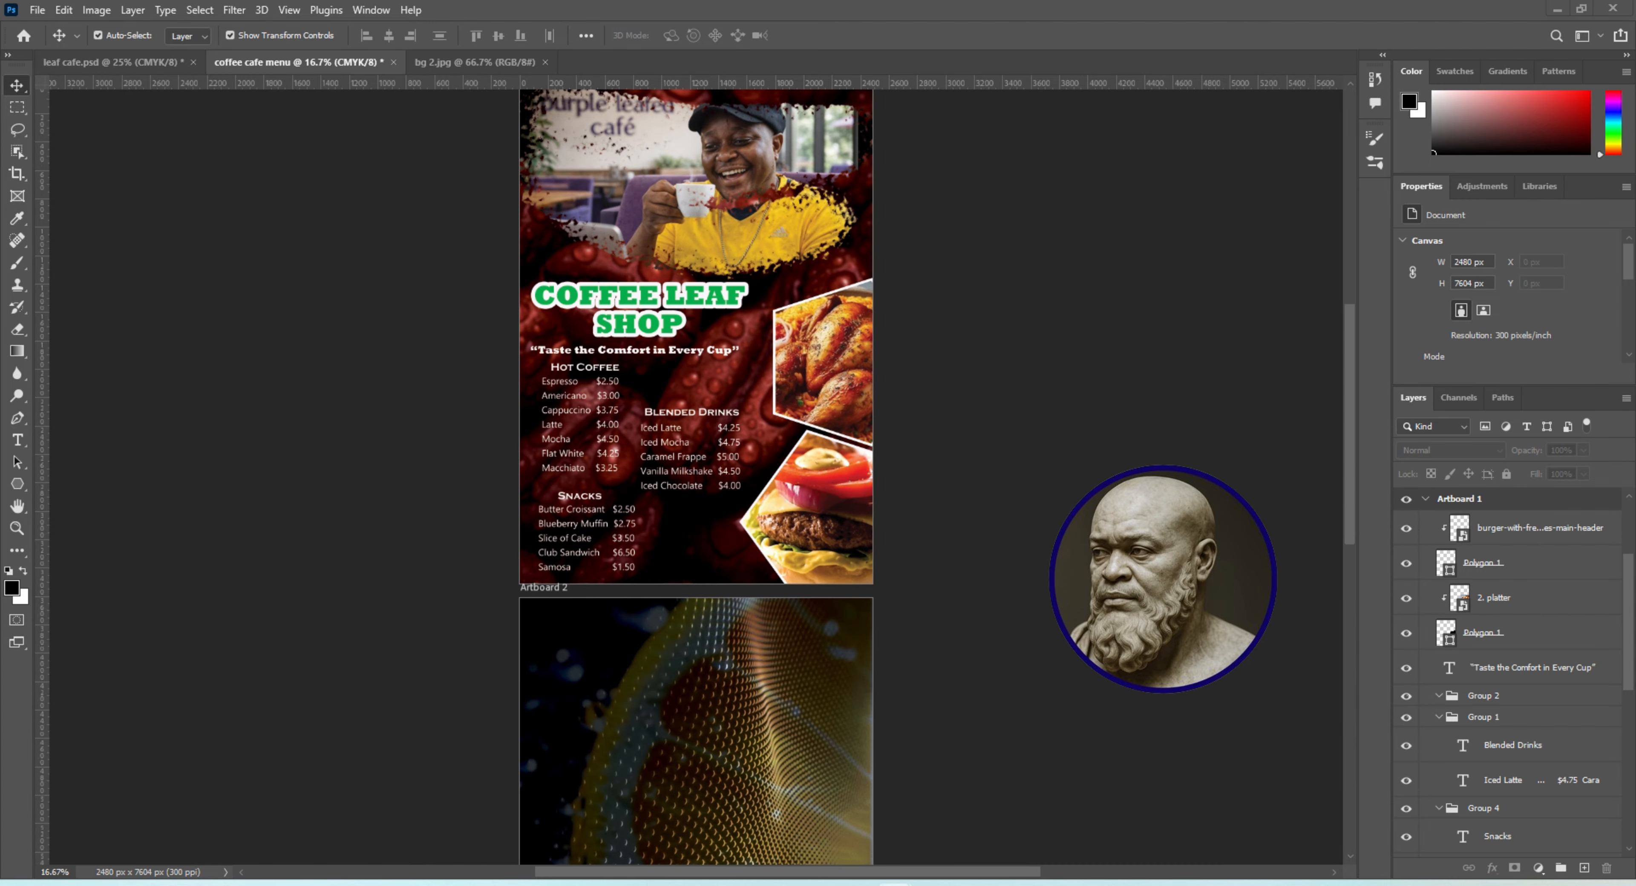
scroll(695, 440, down, 5)
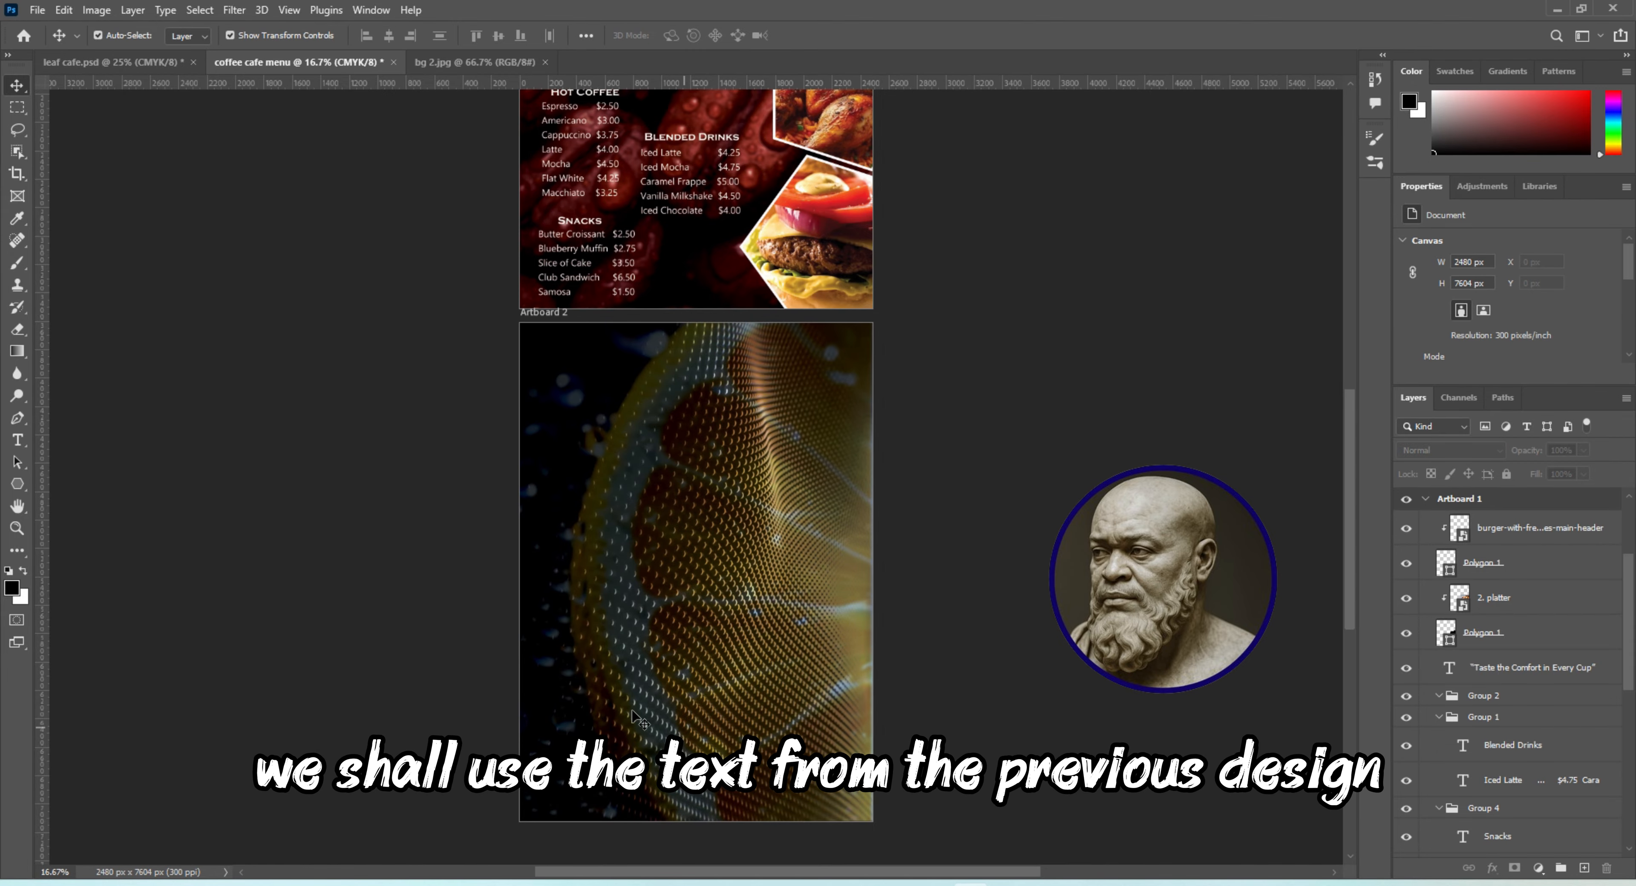
In leaf cafe.psd, select the "FOOD & DRINKS" title and all menu headings and descriptions on Artboard 2, and copy them
click(75, 63)
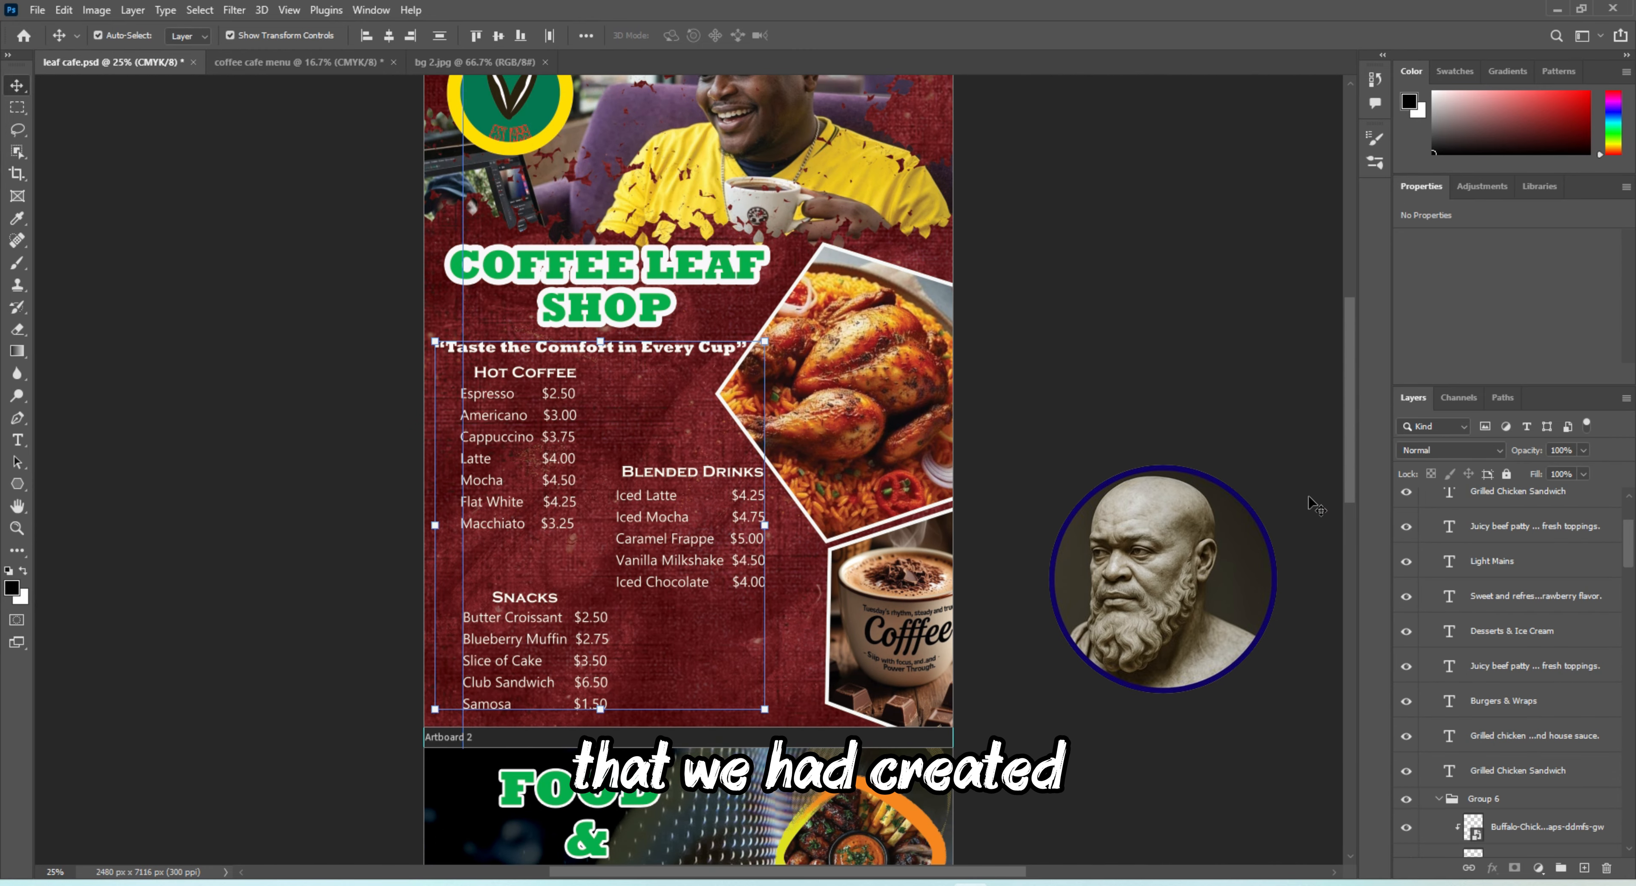
drag(1348, 415, 1342, 588)
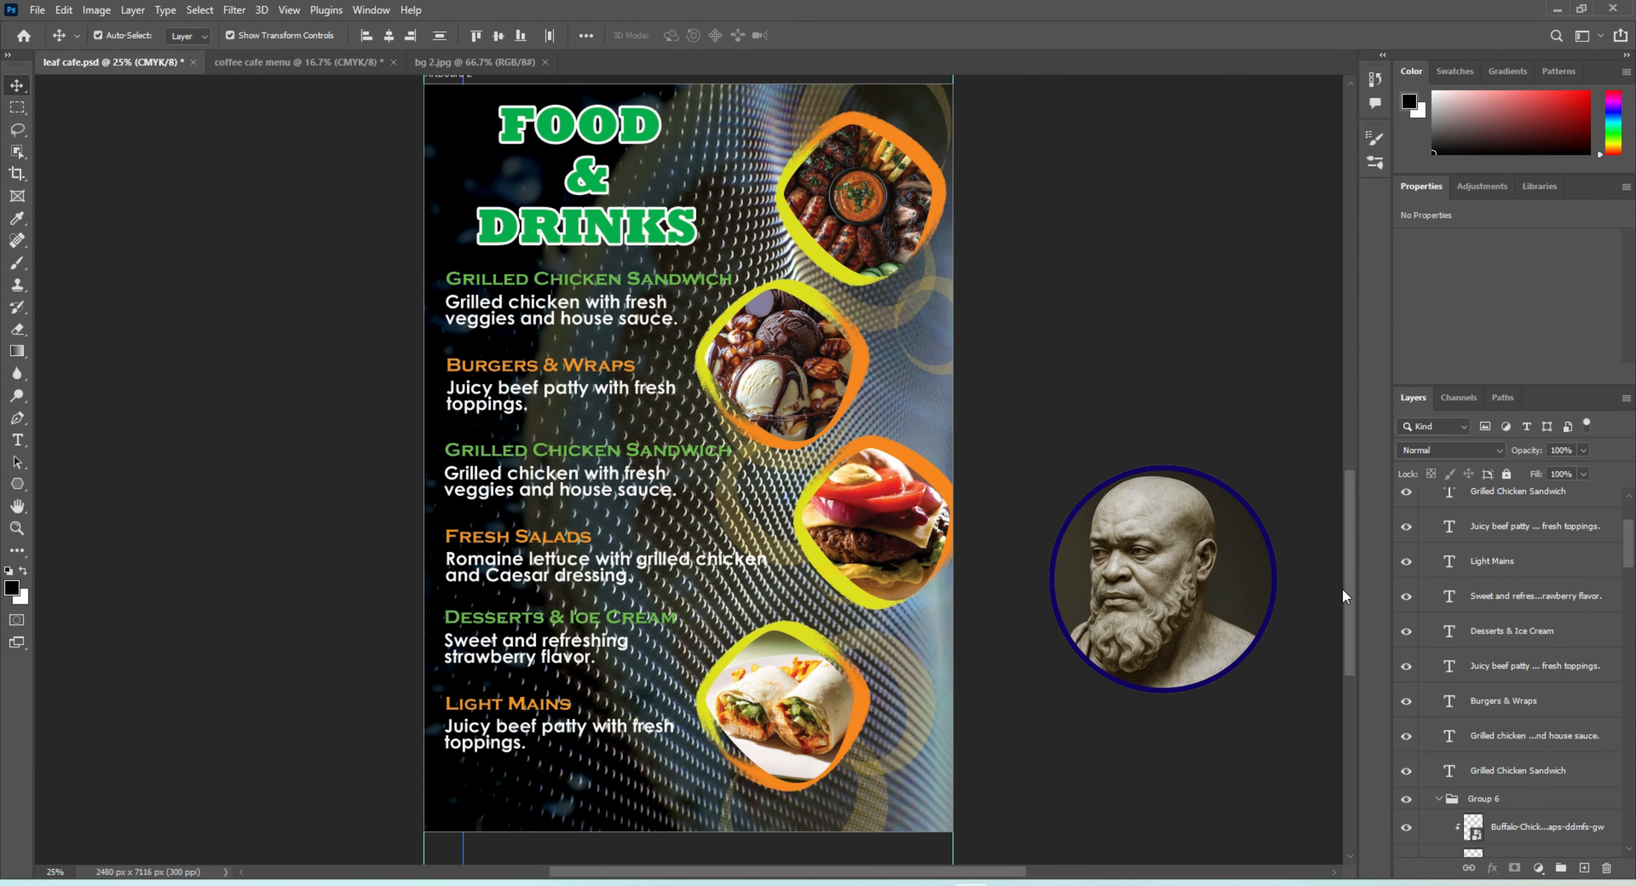
click(588, 134)
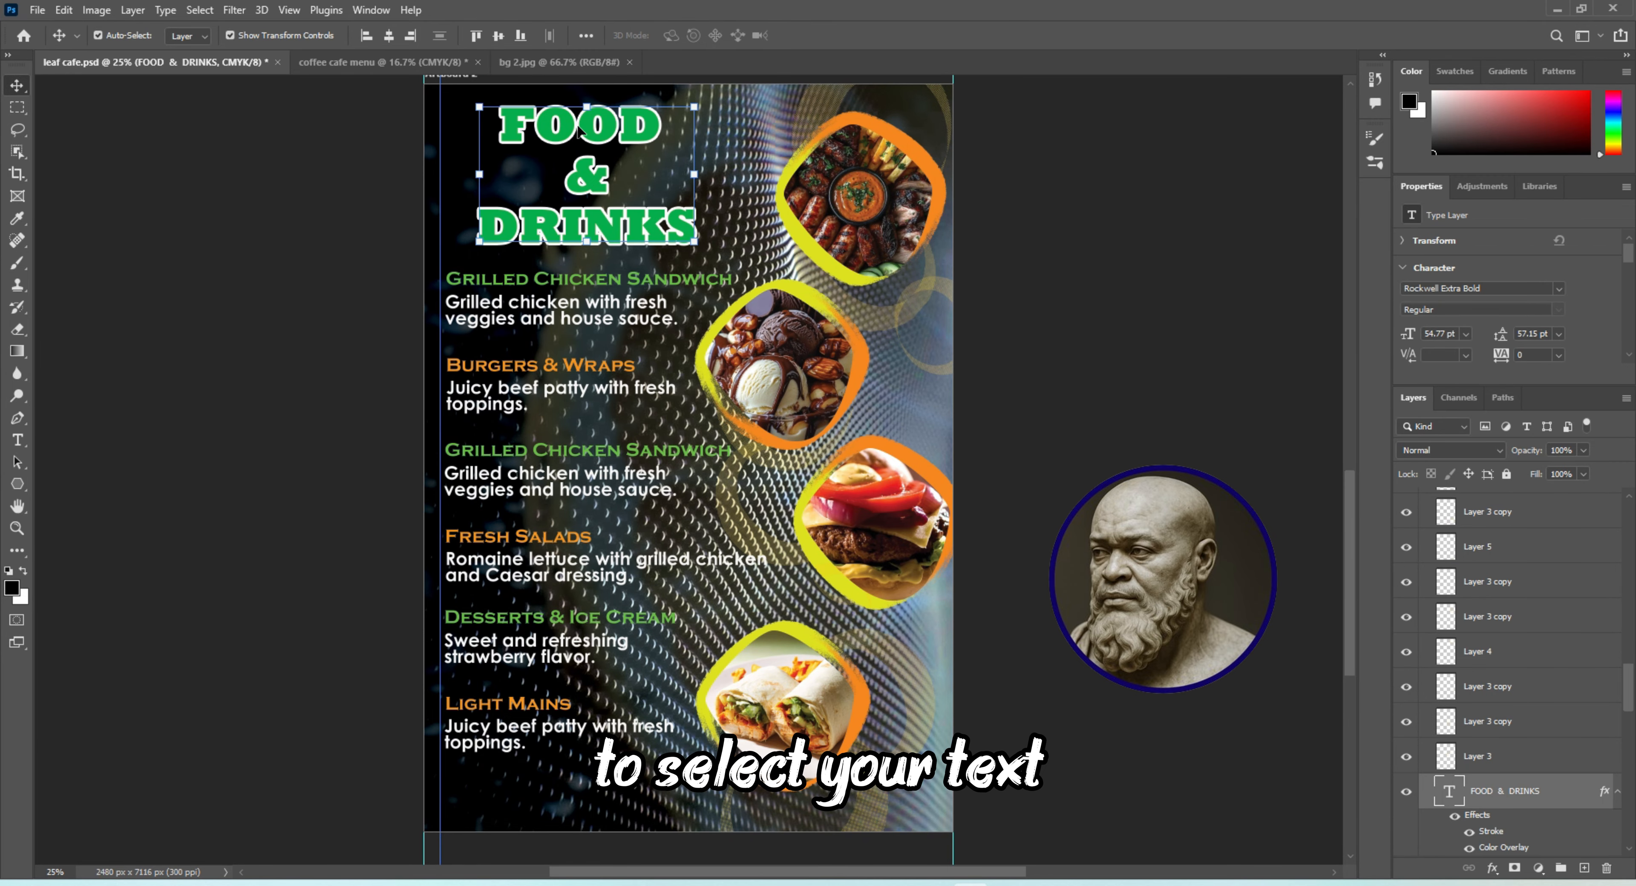
shift+click(575, 286)
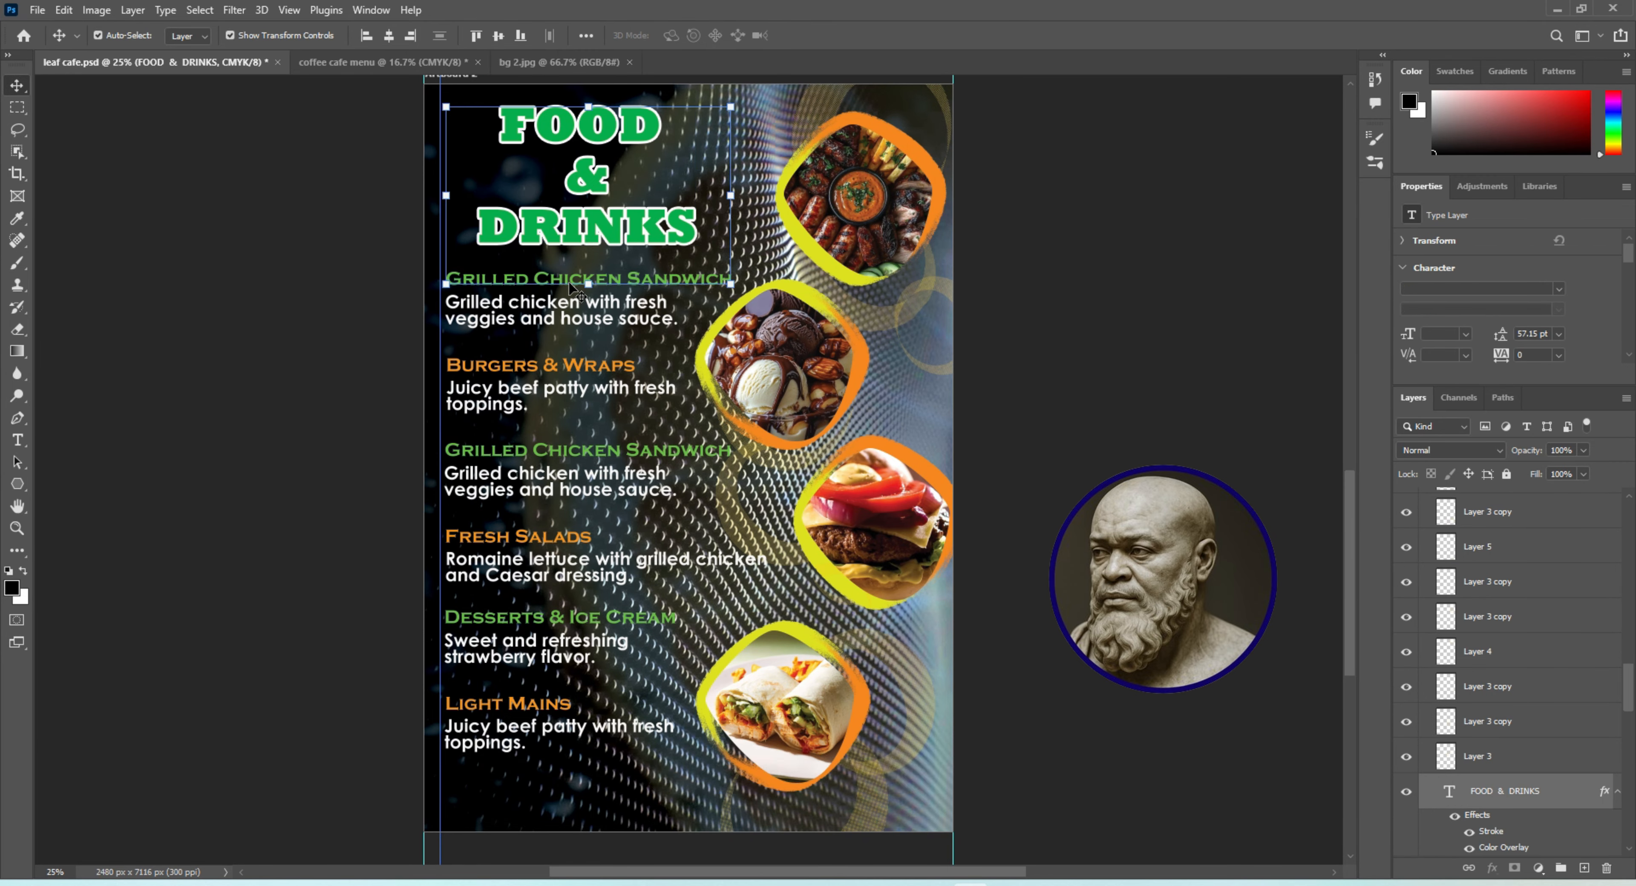
shift+click(554, 301)
shift+click(513, 367)
shift+click(509, 388)
shift+click(487, 451)
shift+click(482, 475)
shift+click(472, 537)
shift+click(473, 560)
shift+click(473, 618)
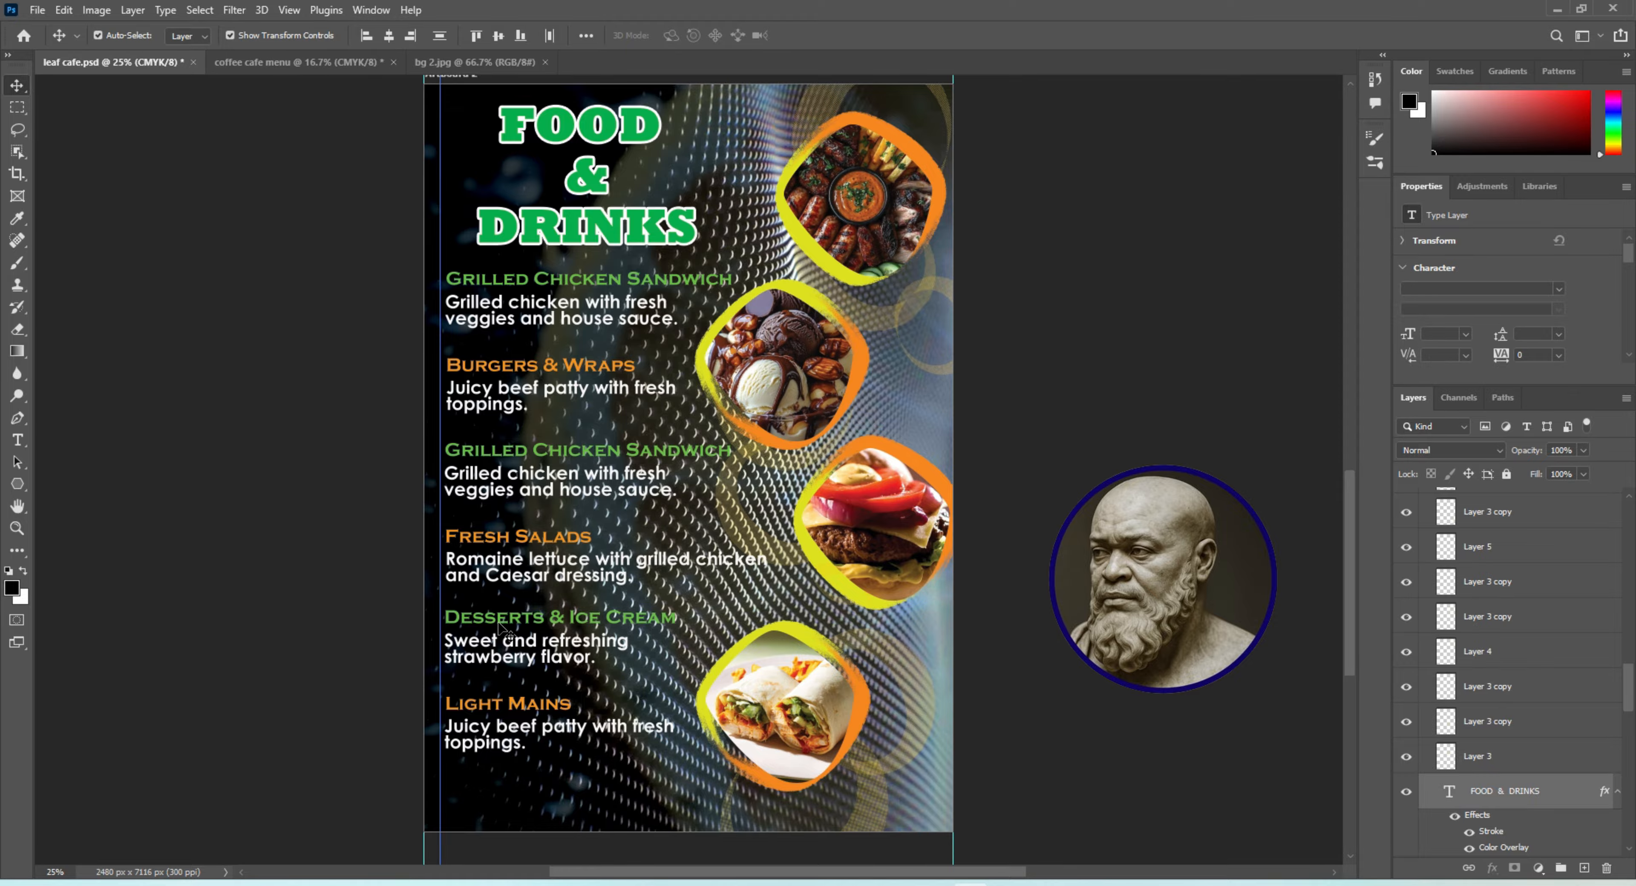
shift+click(472, 642)
shift+click(471, 704)
shift+click(471, 728)
key(ctrl+c)
Paste the text into Artboard 2 of the coffee cafe menu and align its left edge just inside the left guide
click(321, 62)
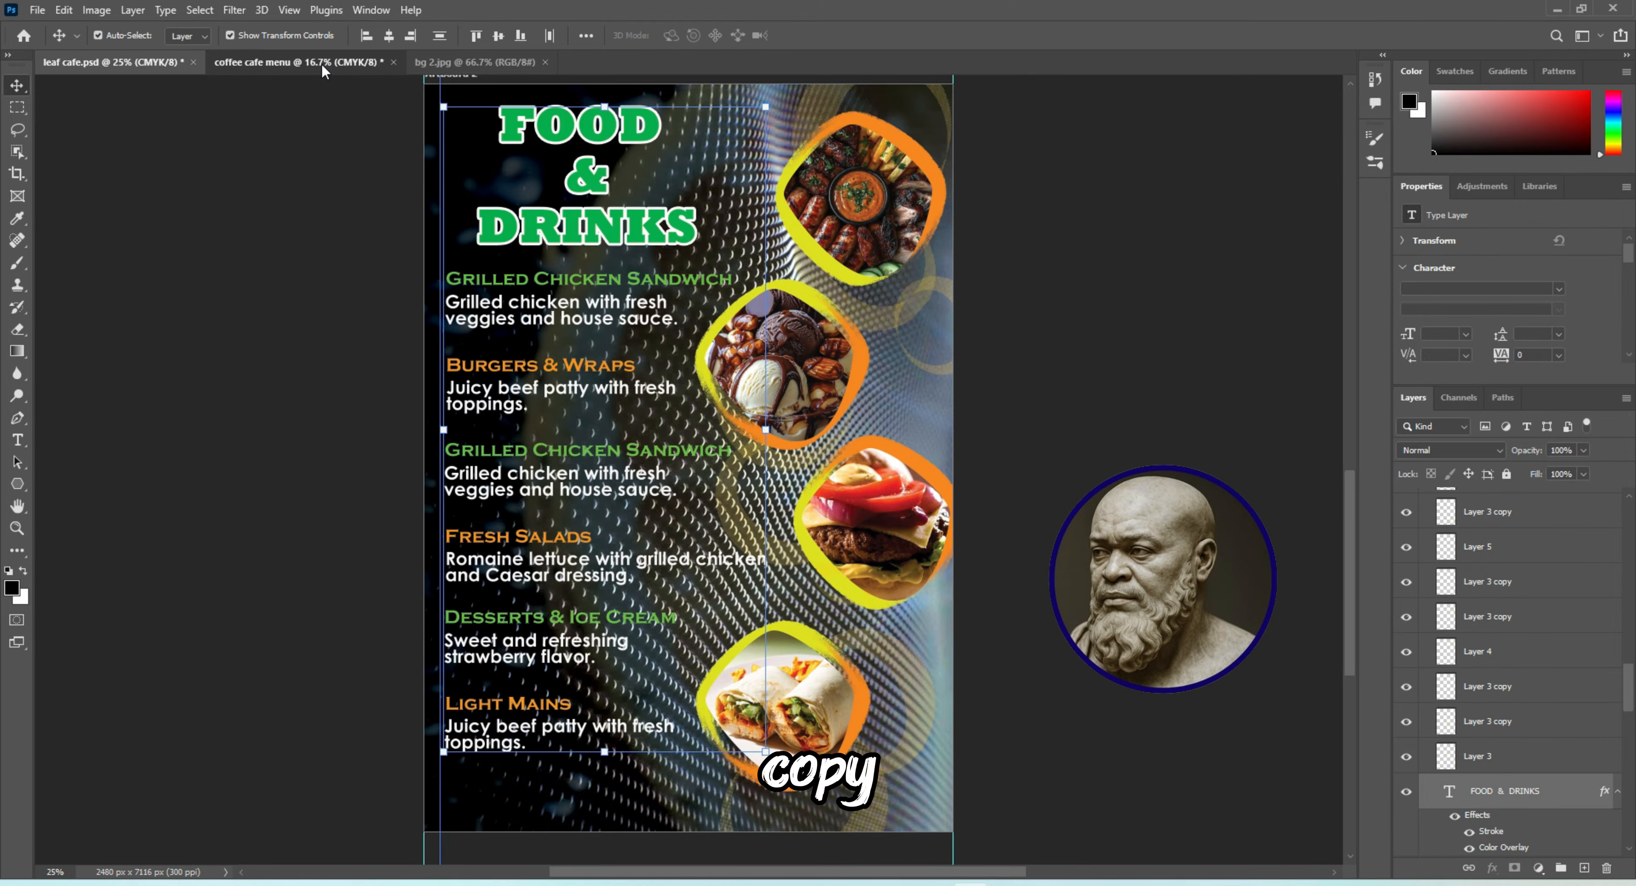
key(ctrl+v)
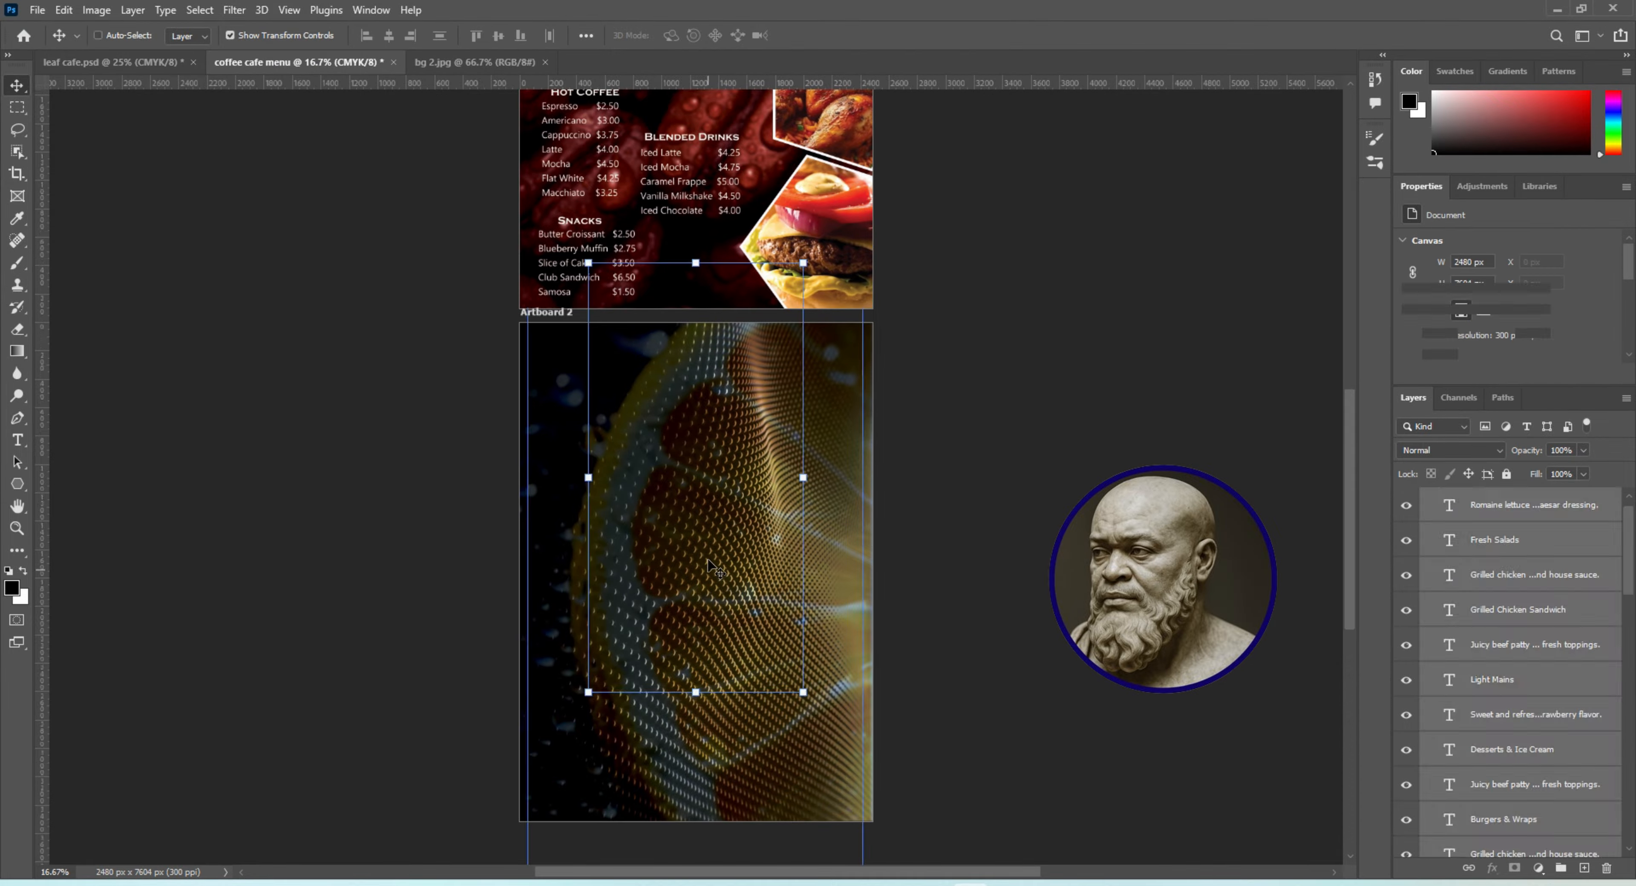
drag(661, 360, 605, 448)
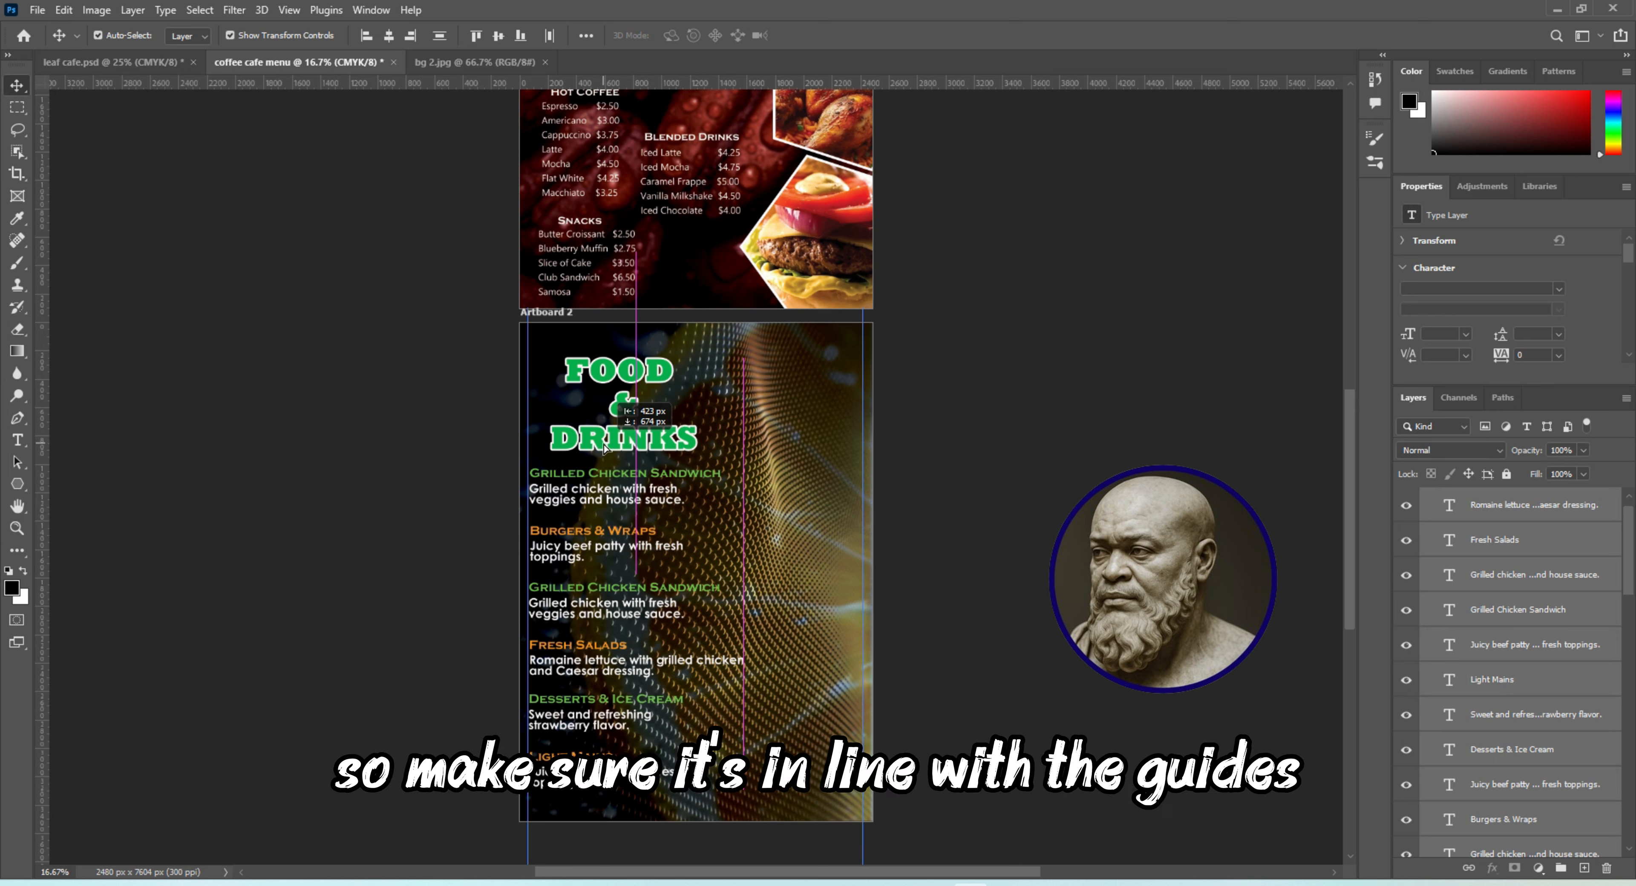
drag(605, 449, 604, 449)
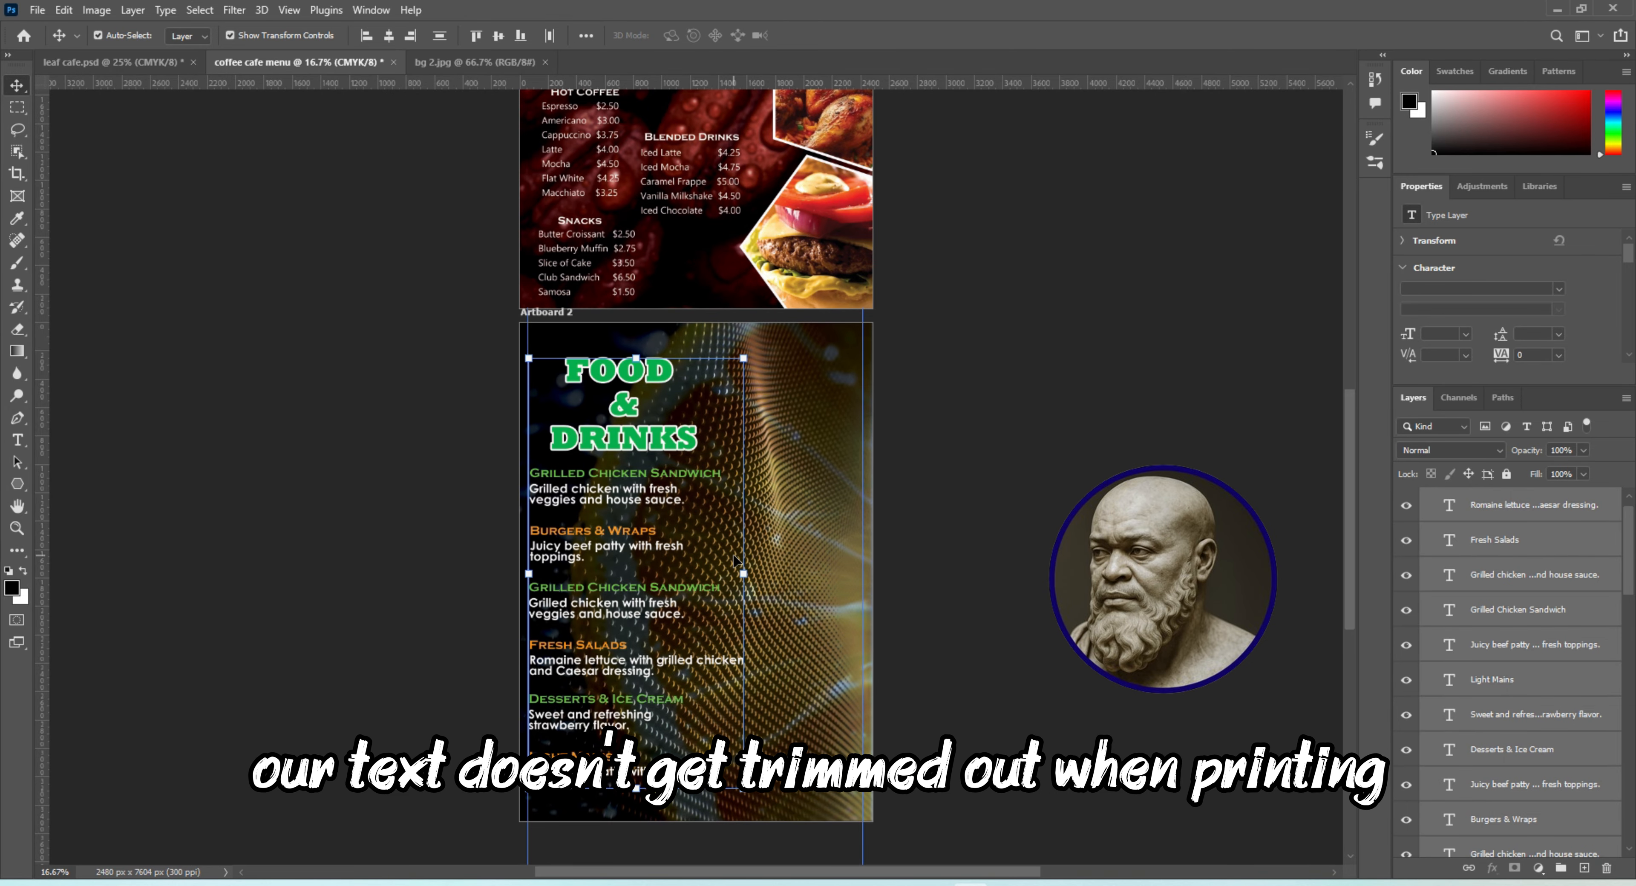
key(Right)
key(Right)
key(Right)
click(1045, 462)
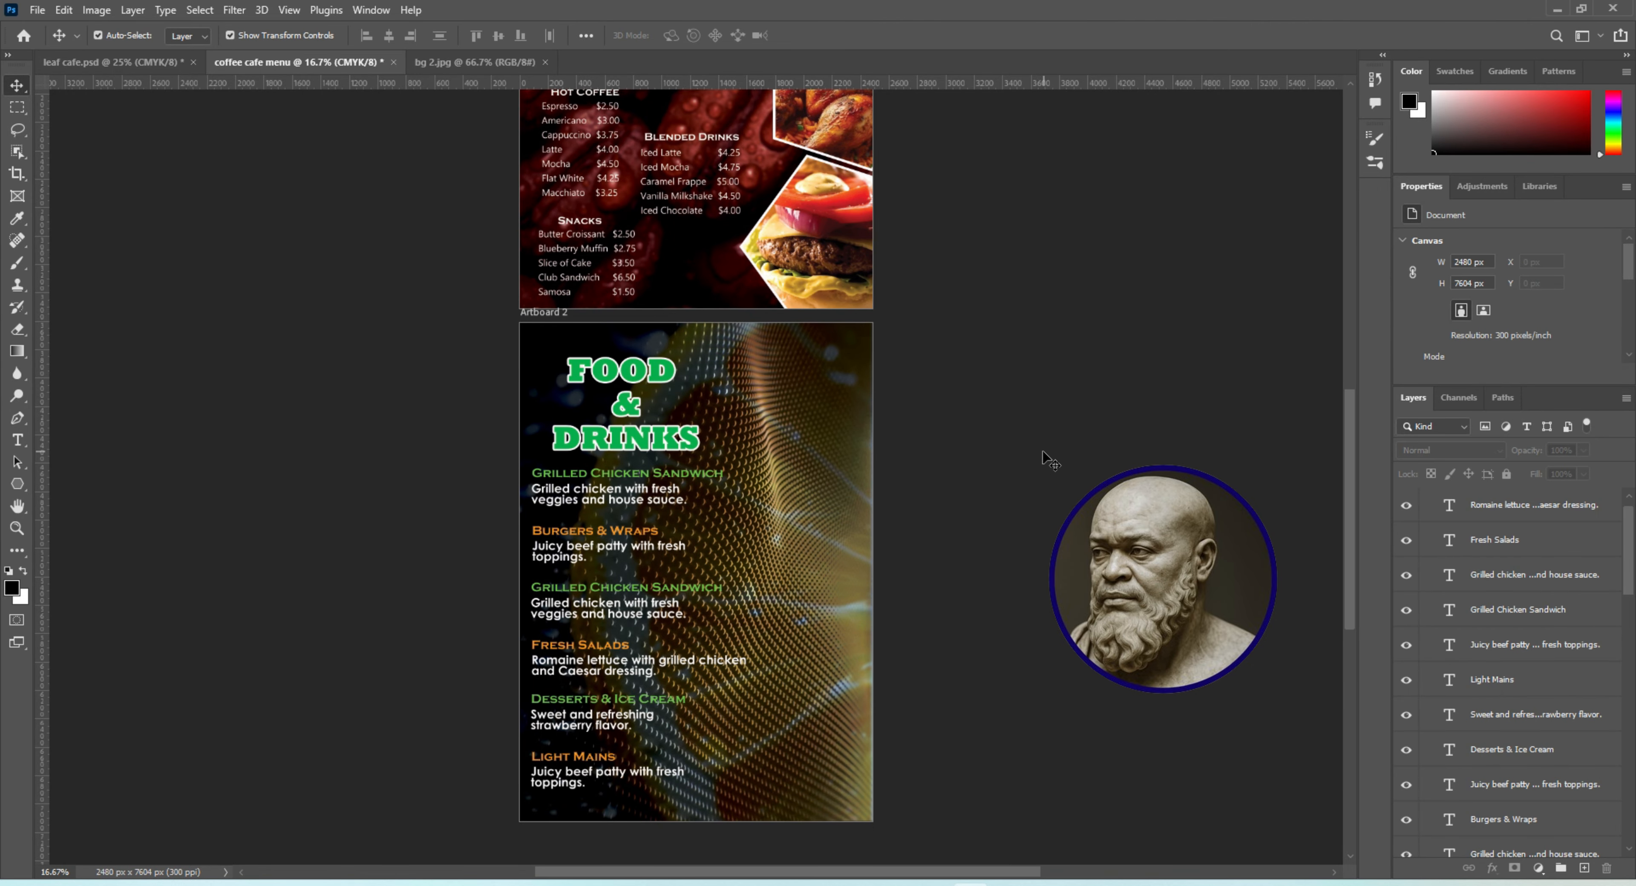
click(151, 64)
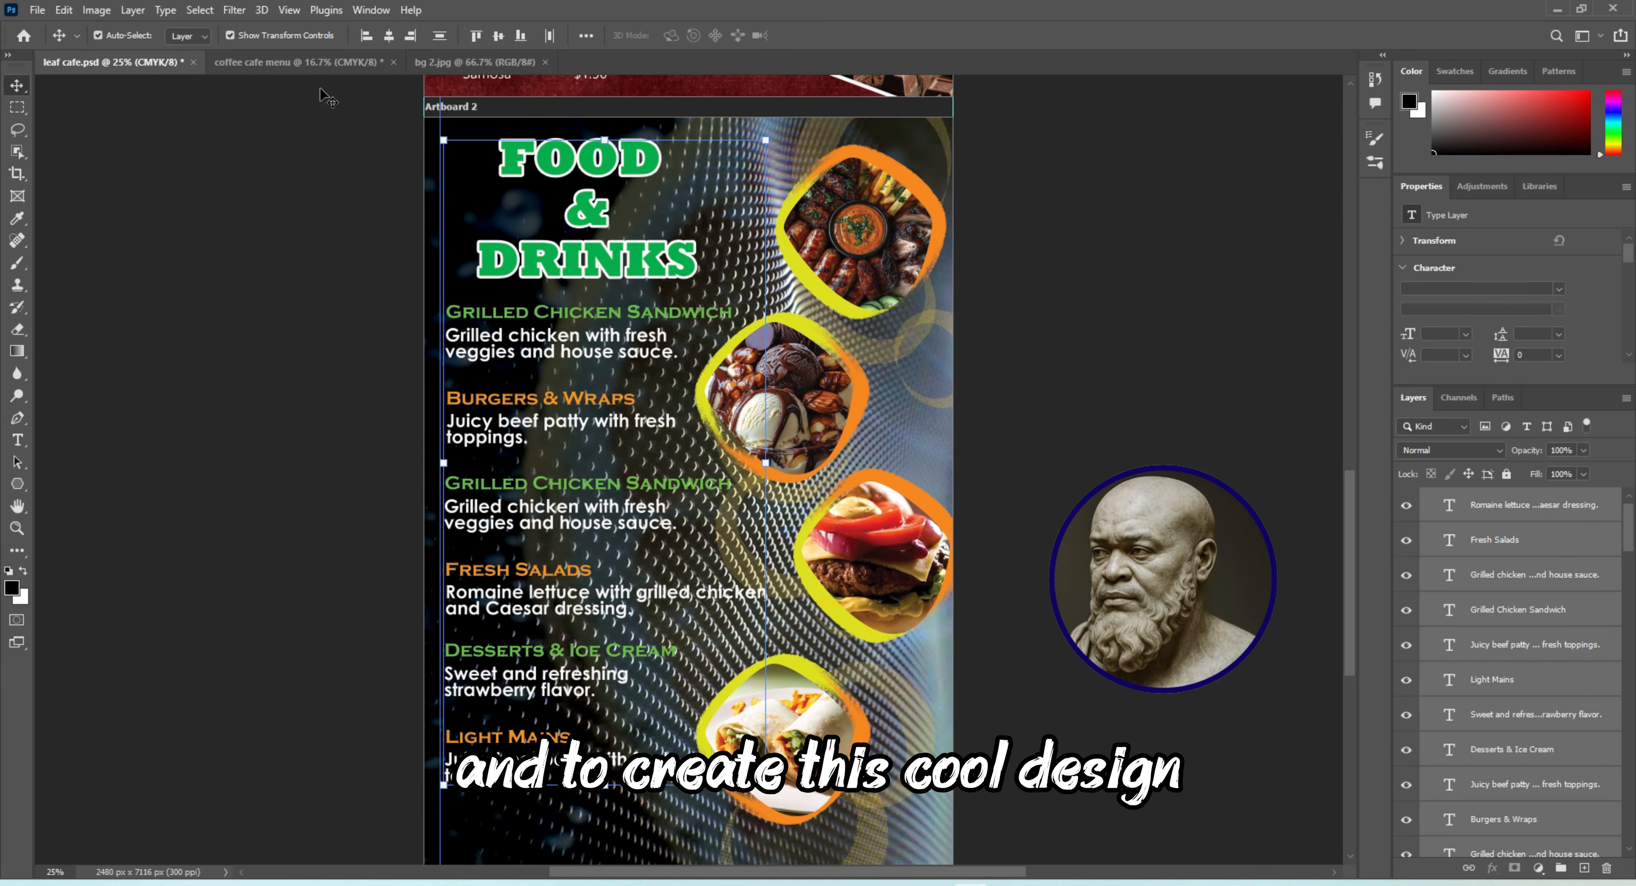
click(299, 62)
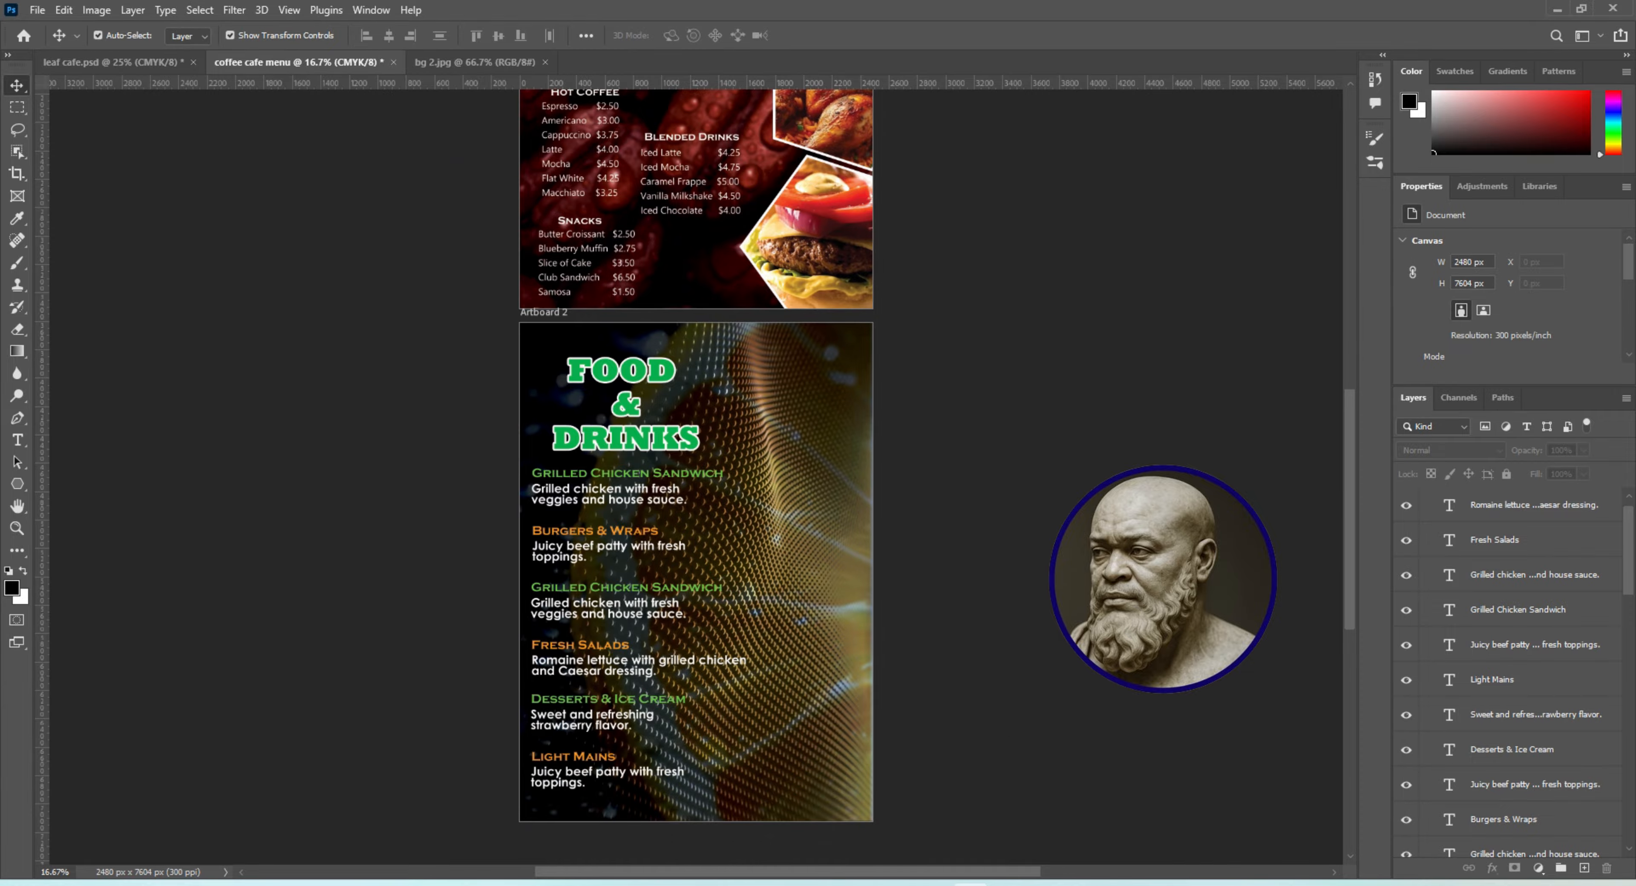
Bring up leaf cafe.psd, then switch to the browser and open the YouTube video "WHEN ADDING ARTISTIC STROKE PATH TO YOUR SHAPES IN PHOTOSHOP"
click(150, 63)
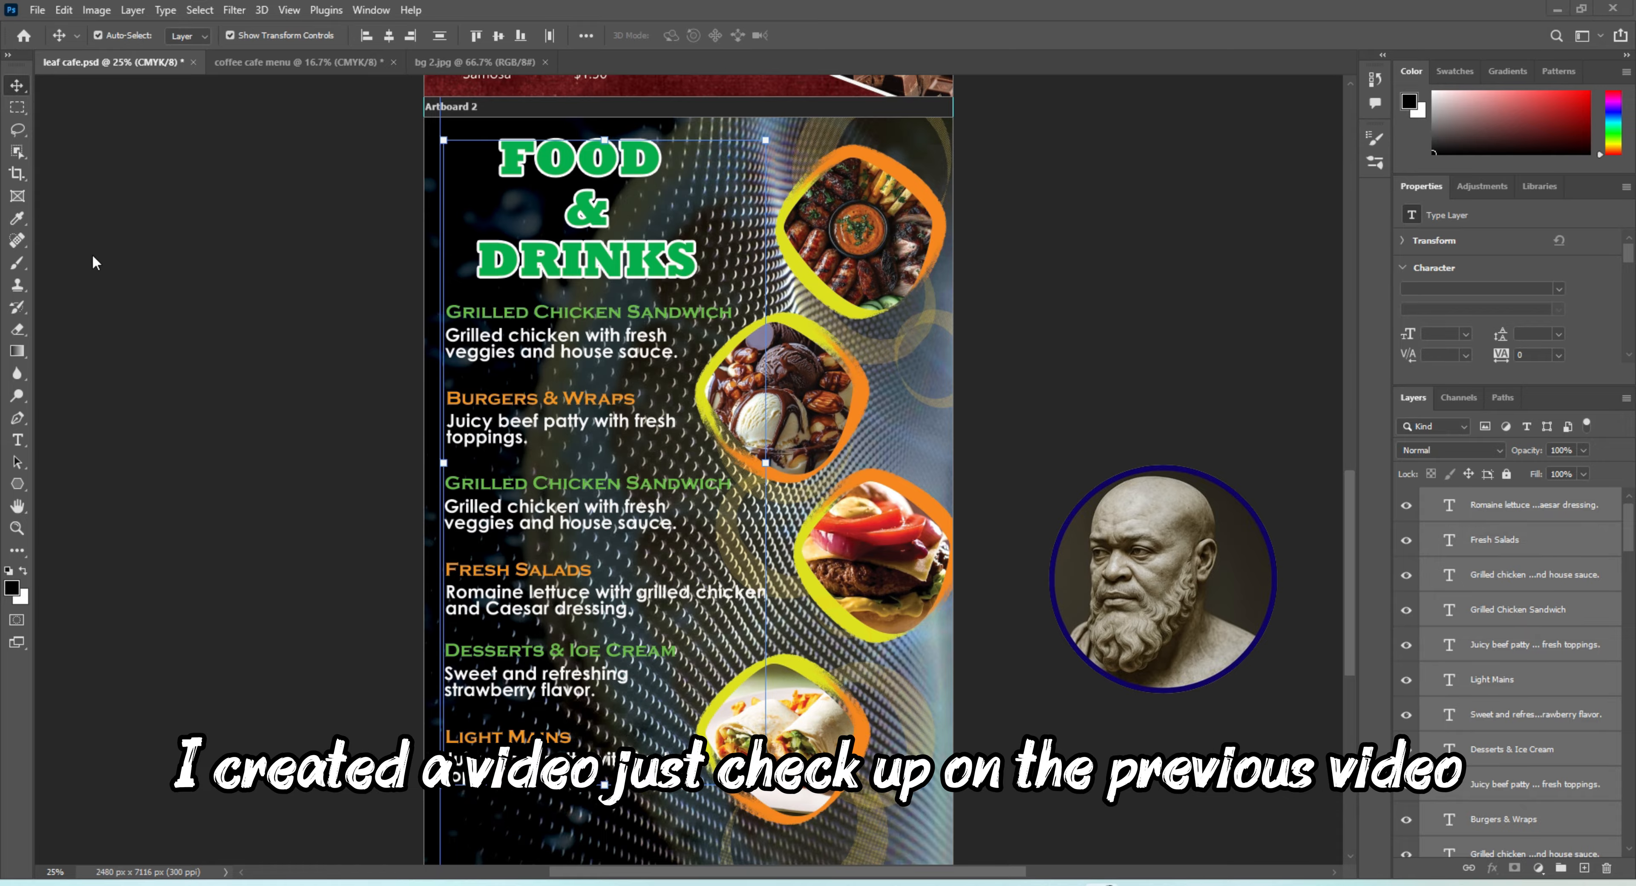
drag(1, 110, 927, 122)
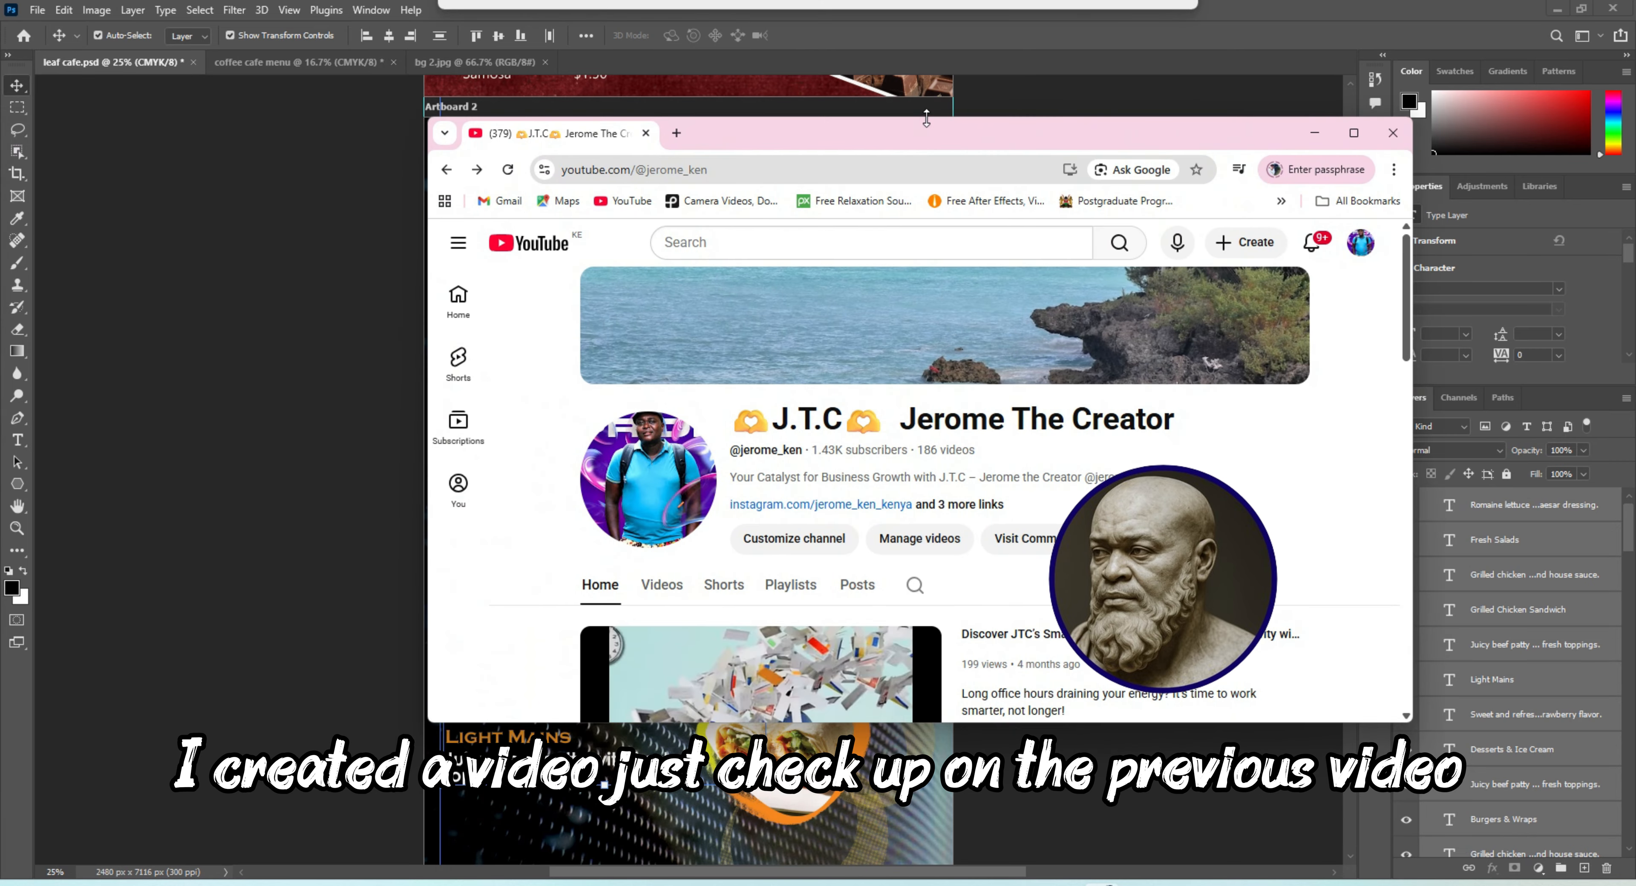
click(1358, 134)
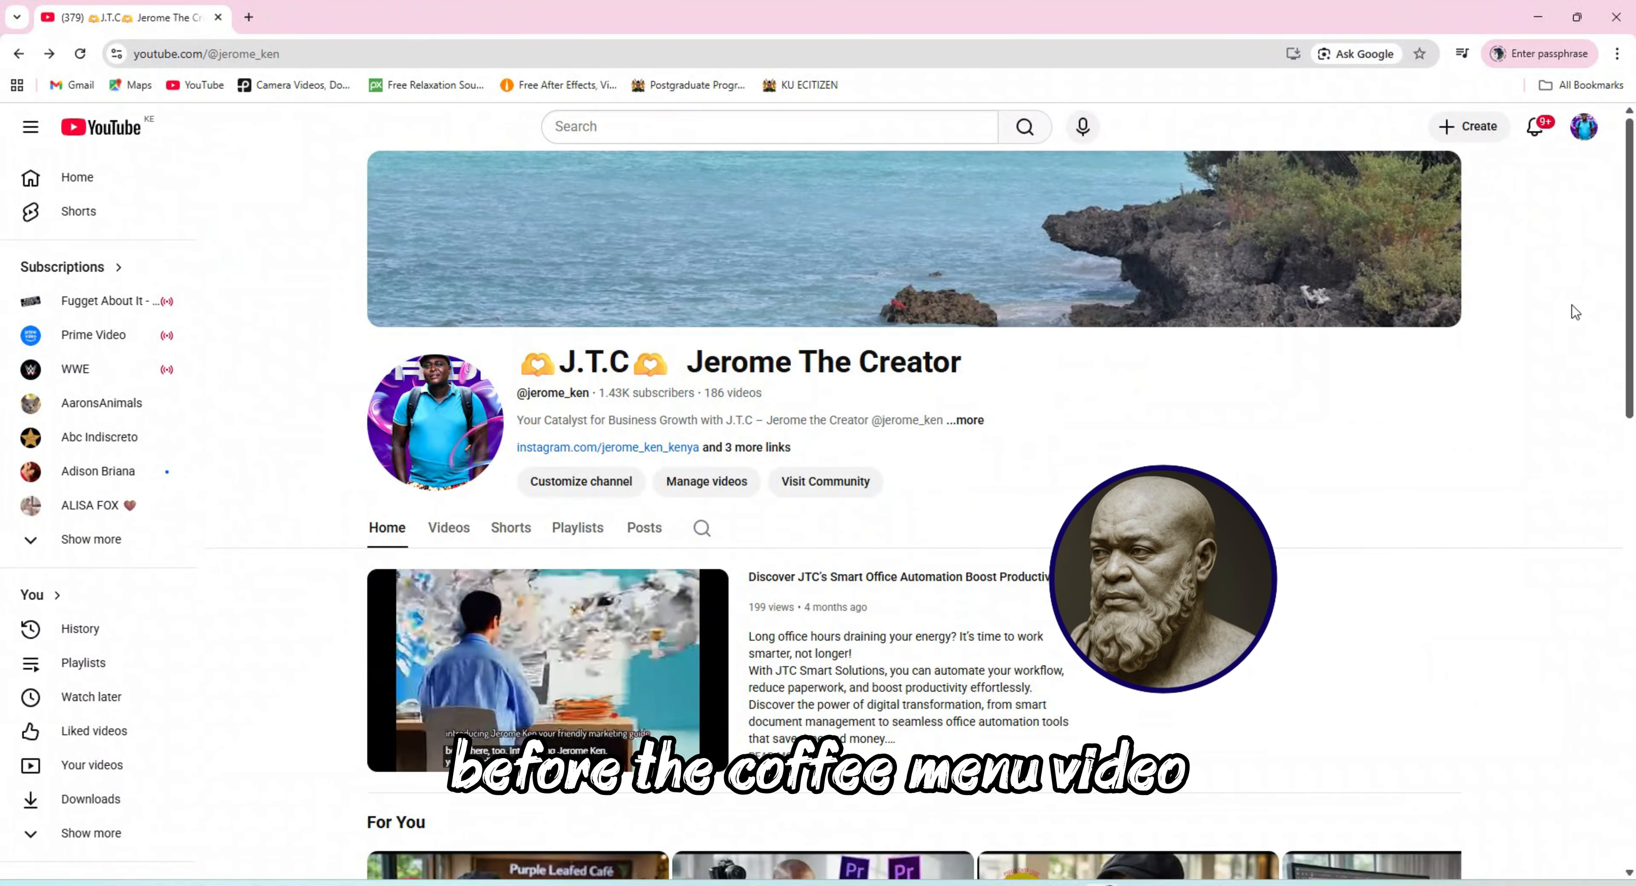
scroll(529, 686, down, 1)
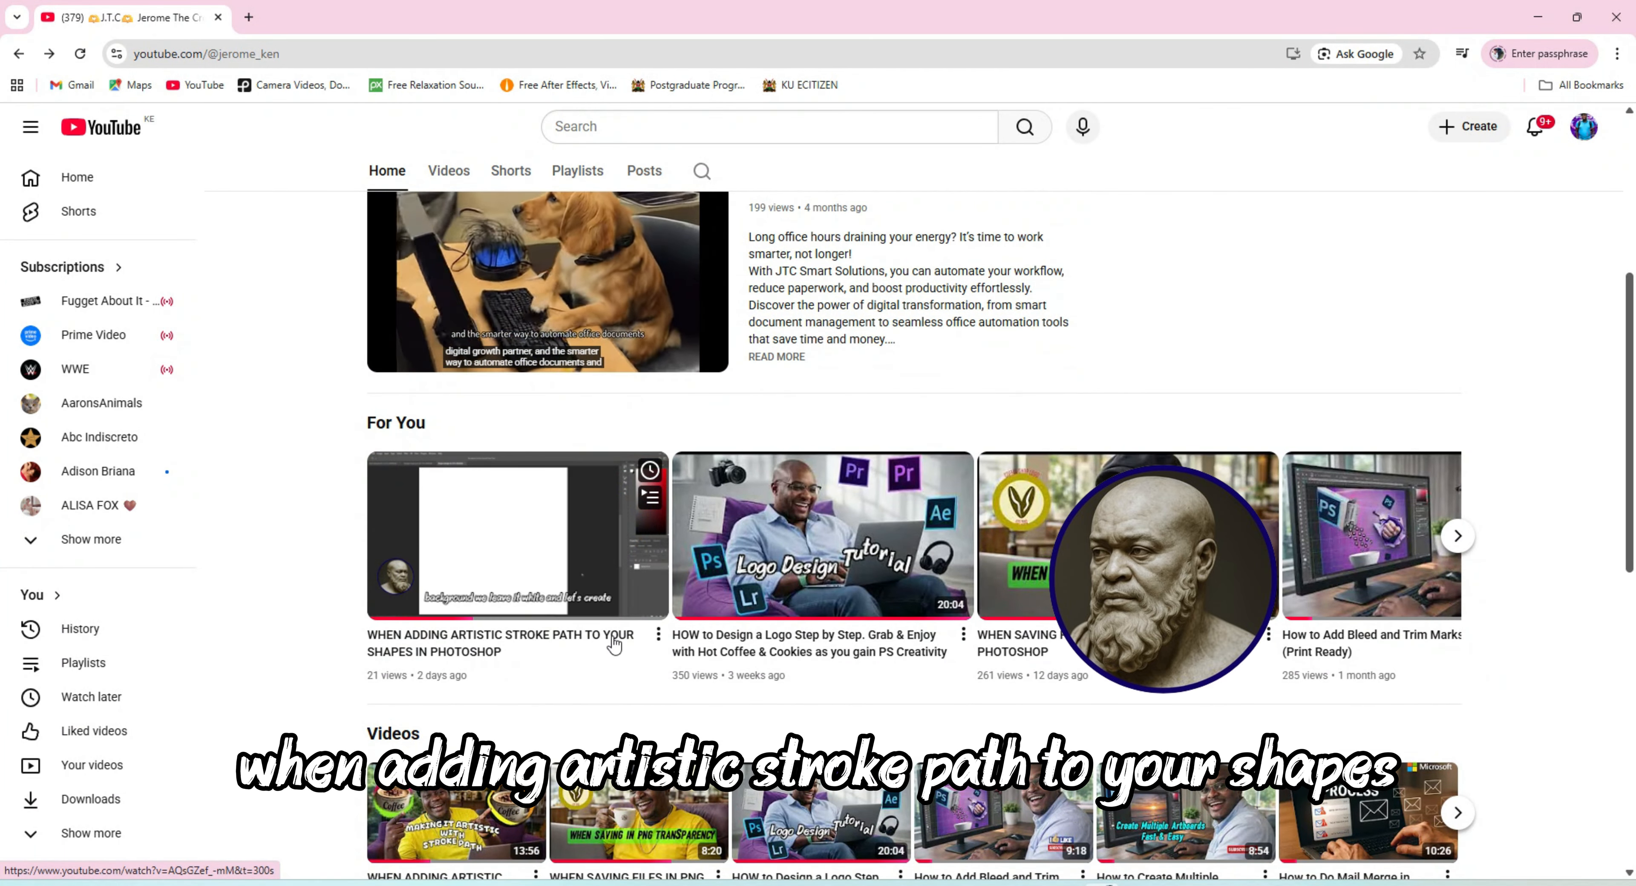
click(525, 597)
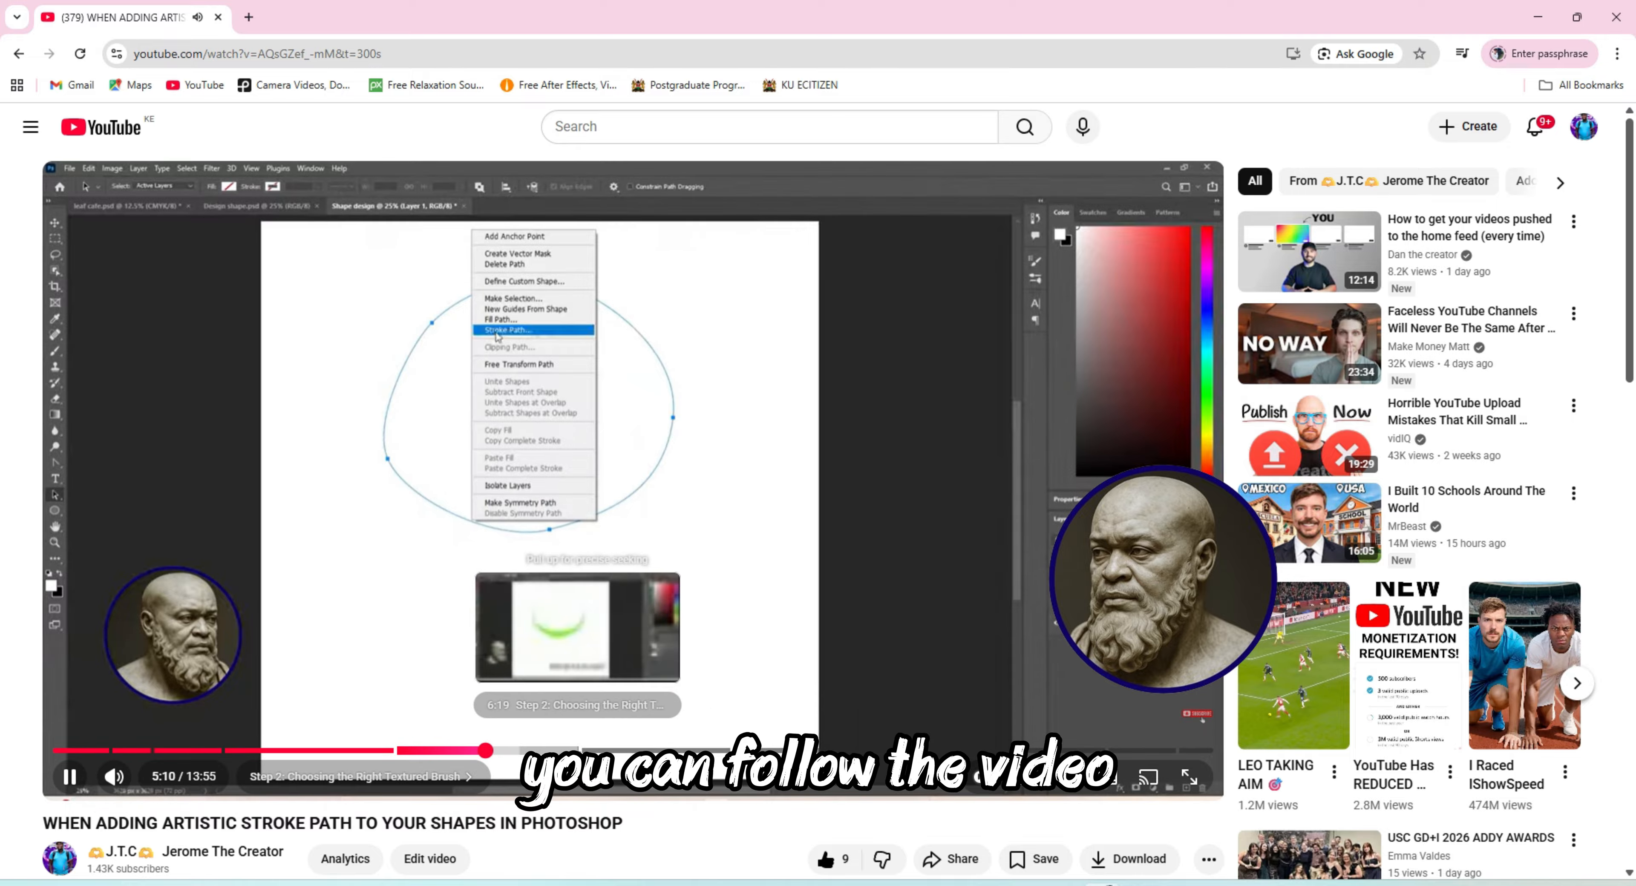
Skim the video from the stroke path section to the finished coffee mug shape, then return to Photoshop
click(595, 751)
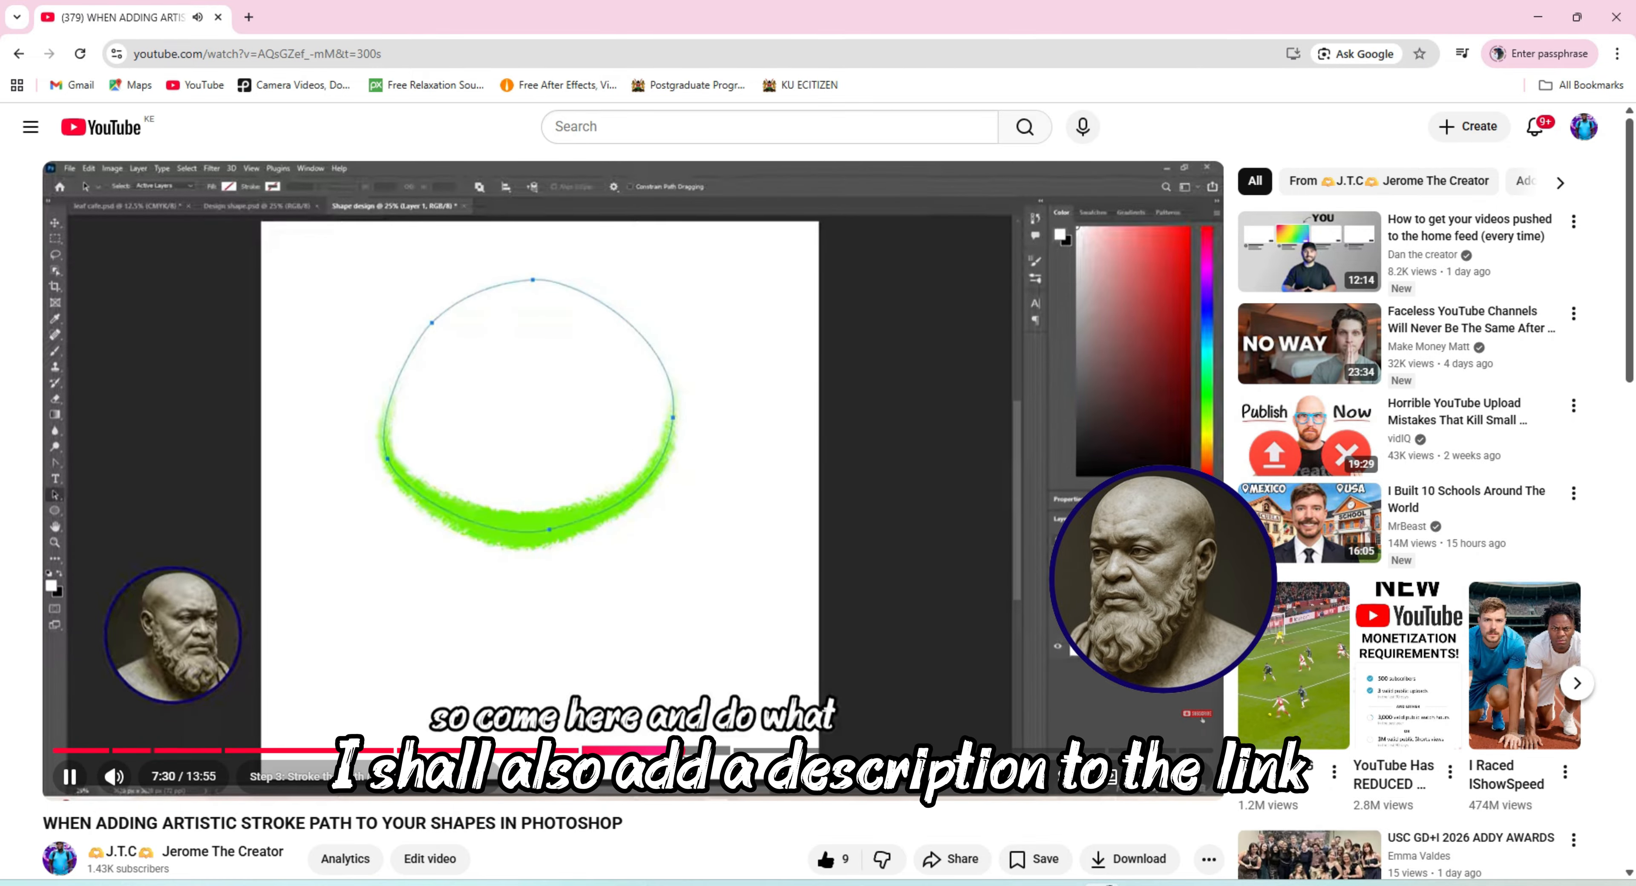
click(746, 751)
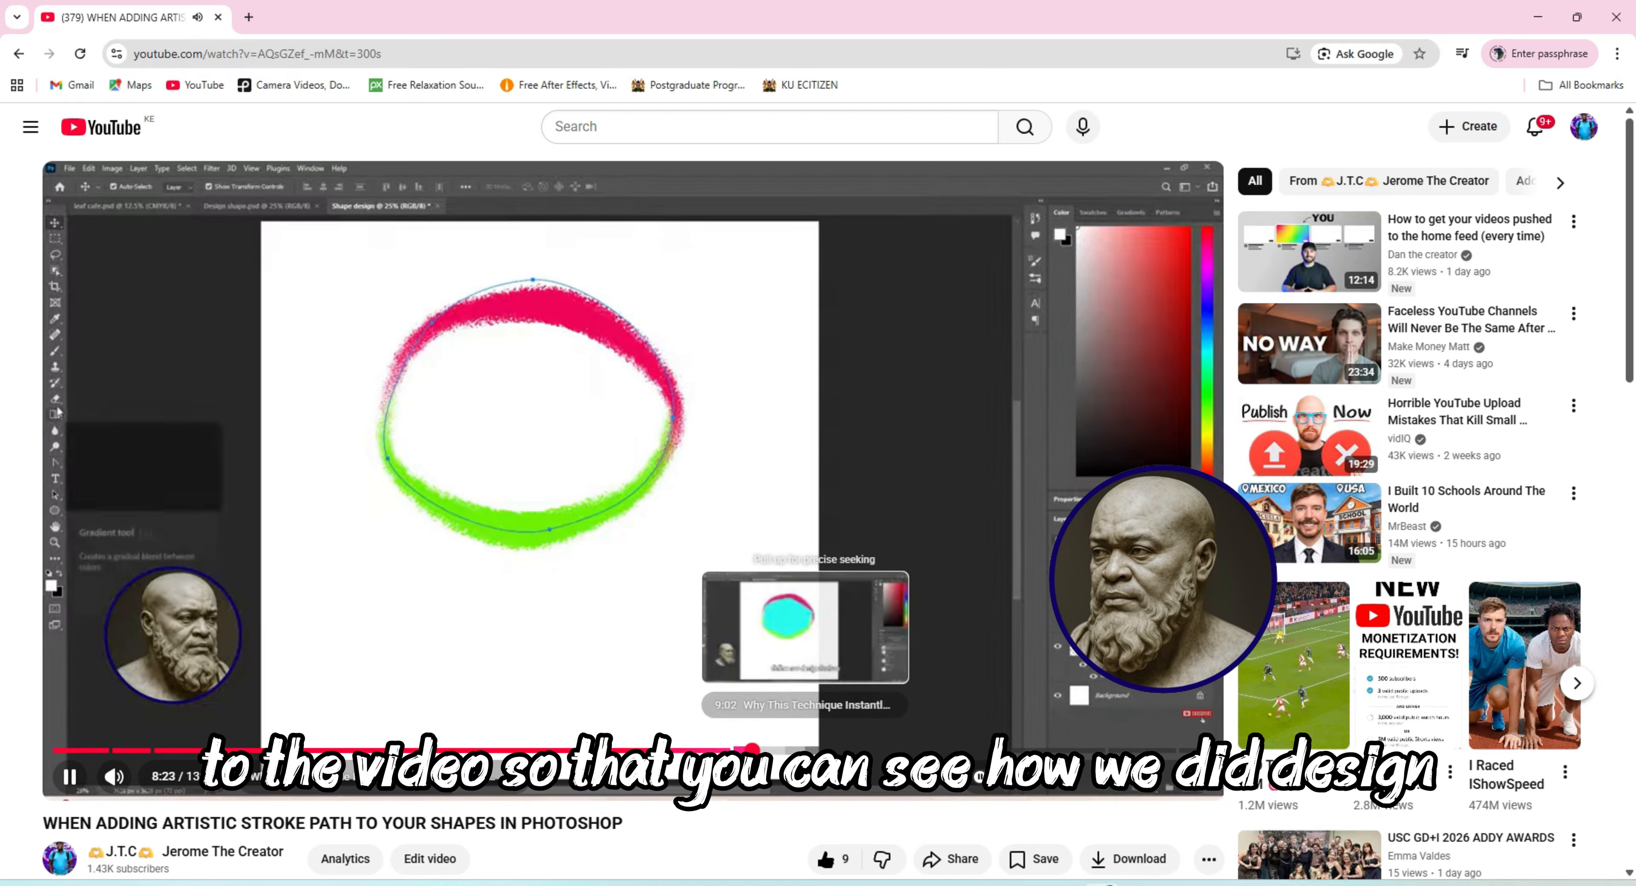
click(807, 752)
click(892, 751)
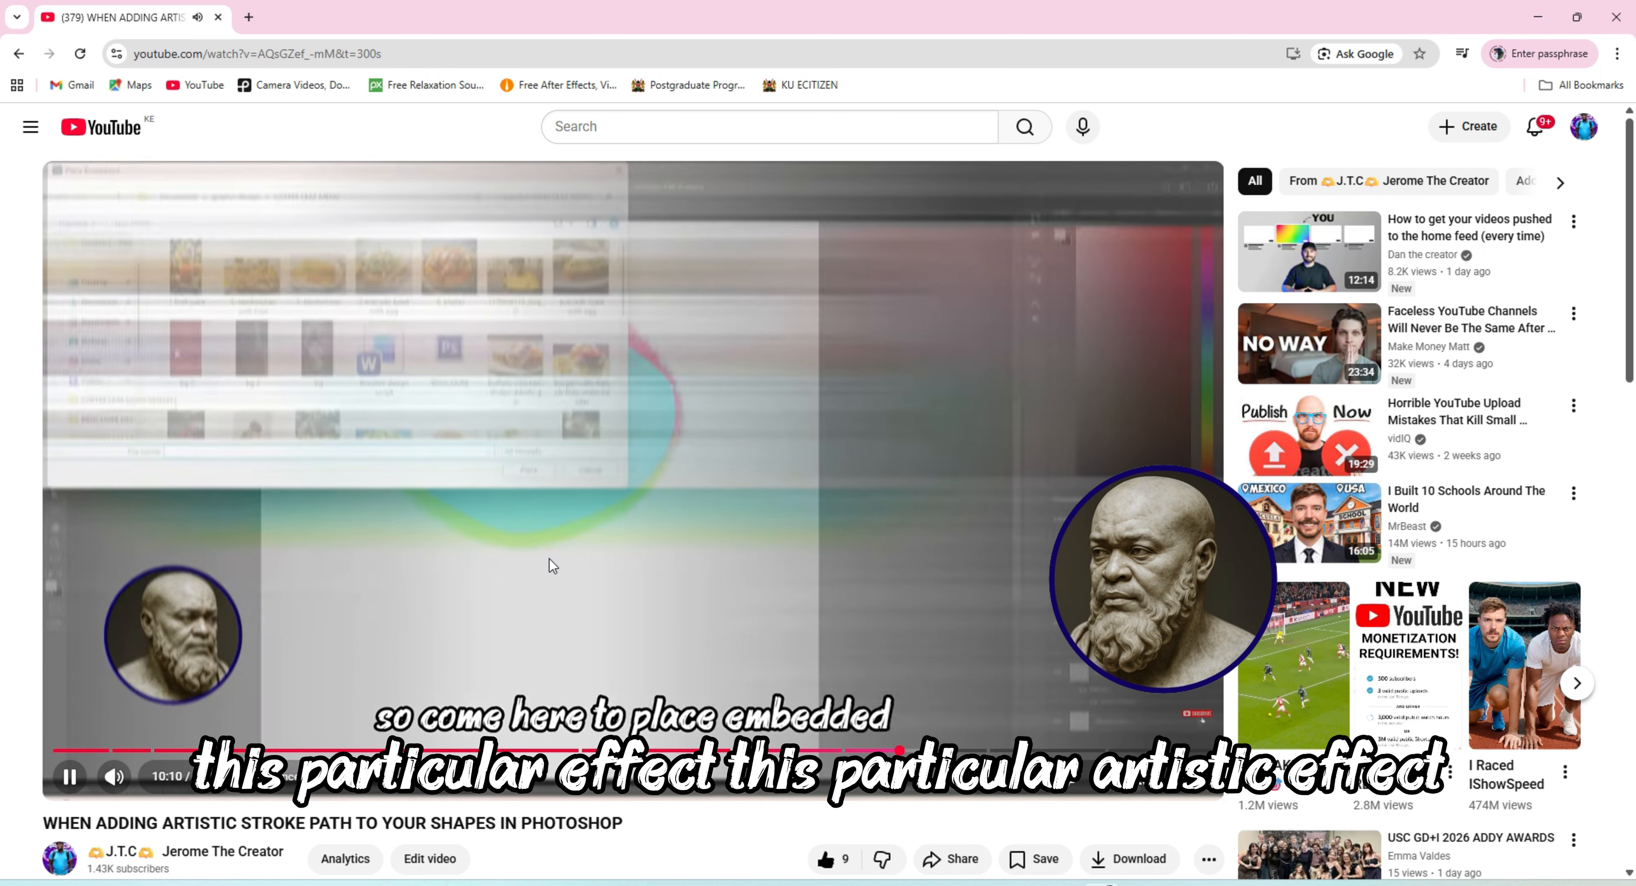
click(927, 751)
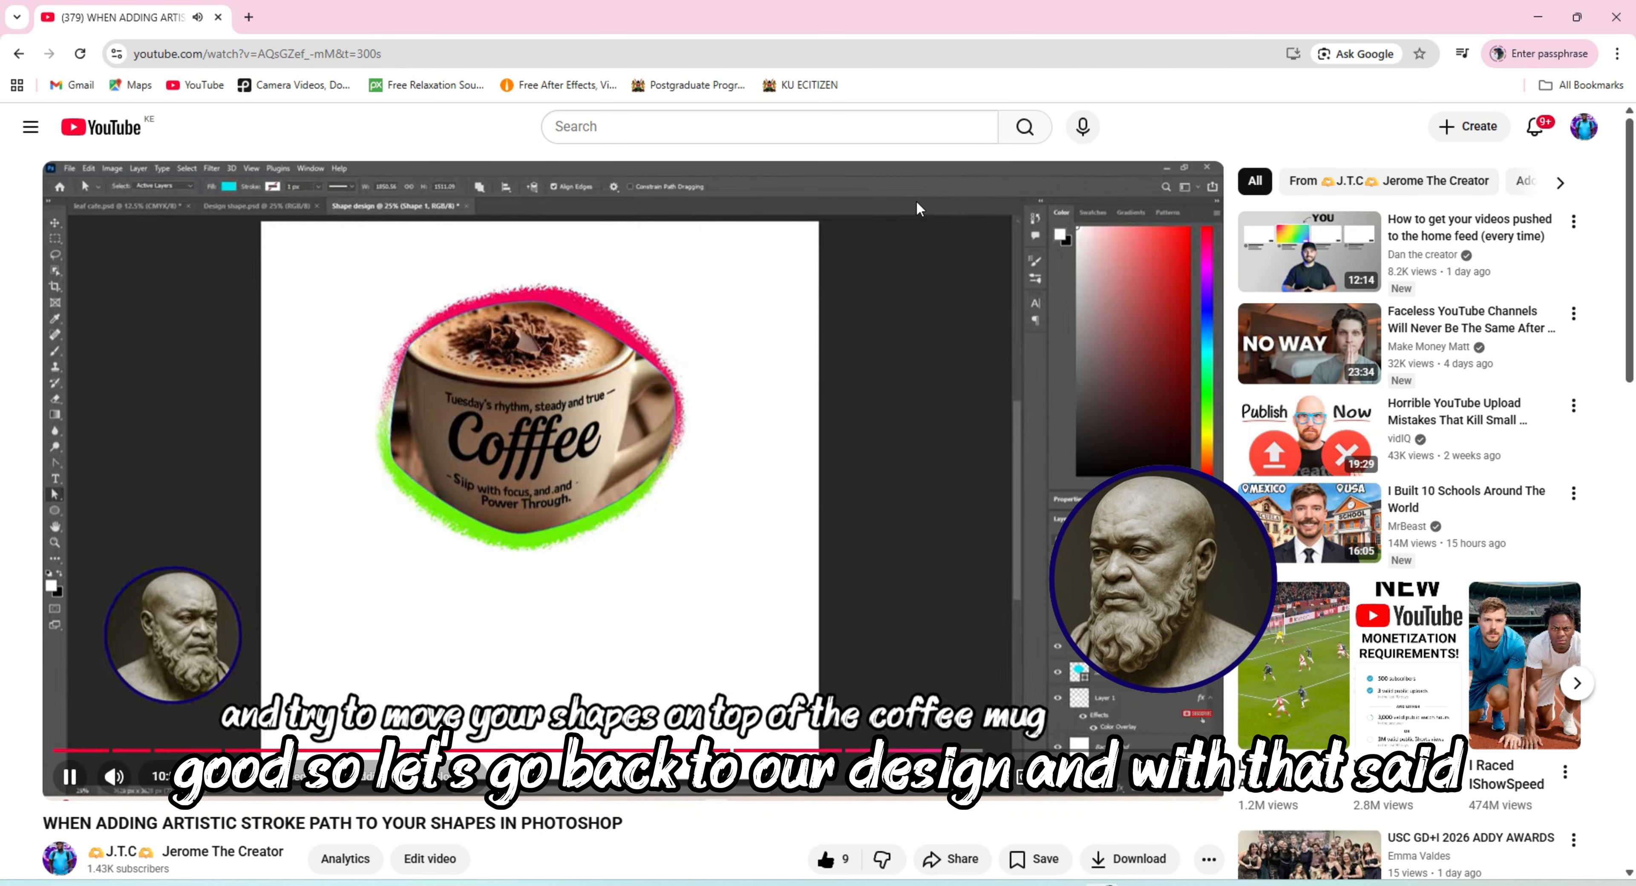
click(1534, 19)
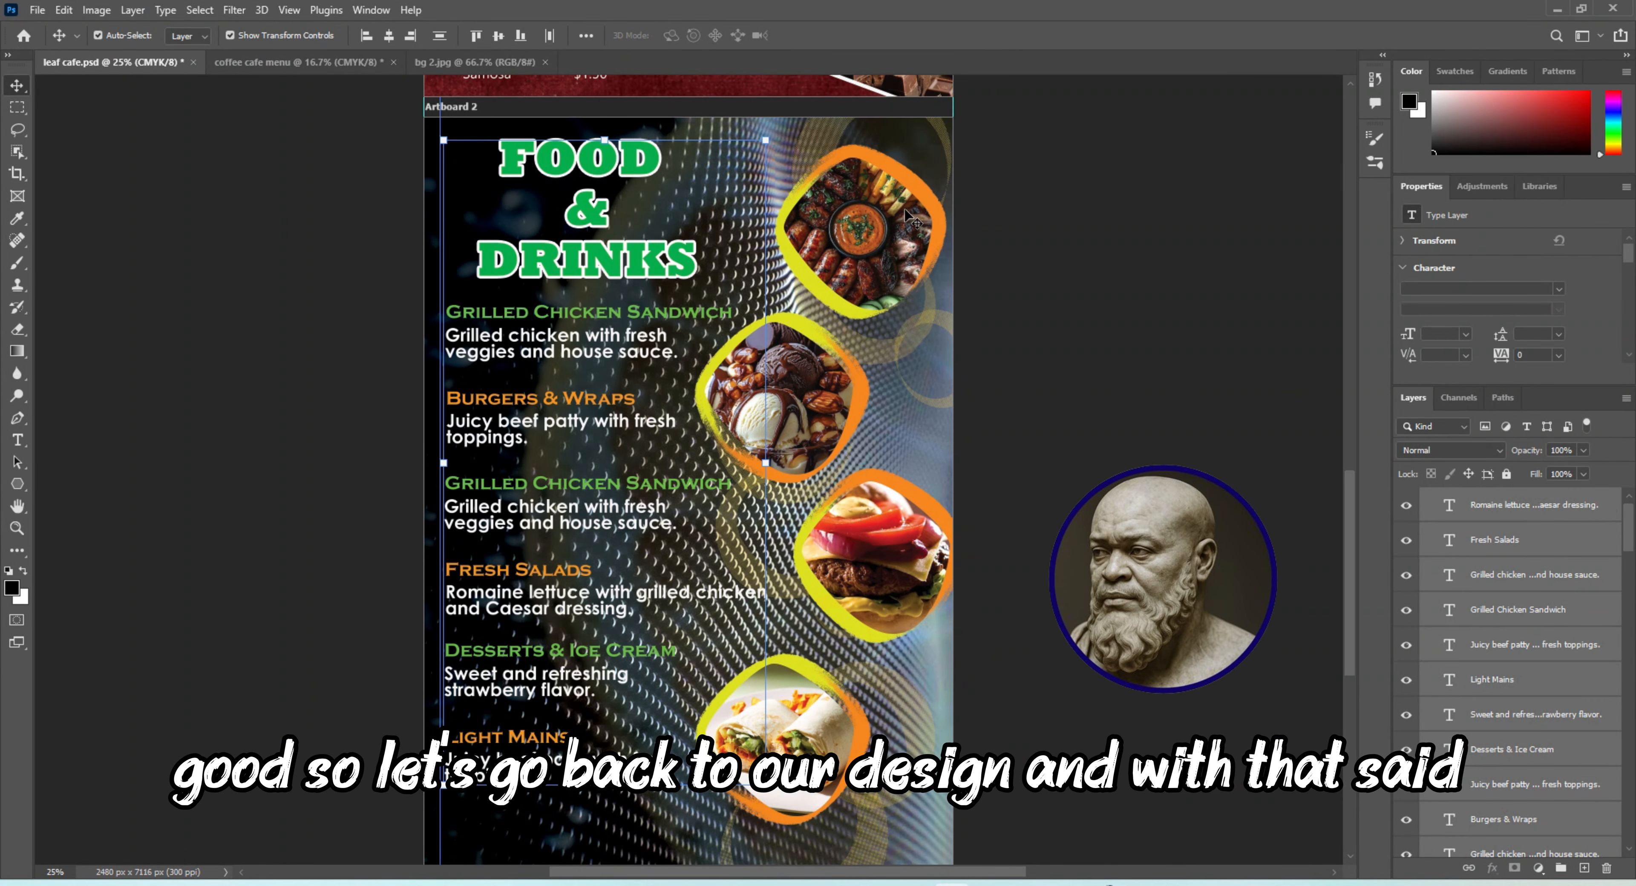
Select and copy the layer groups with the four framed food images on Artboard 2 of leaf cafe.psd
click(1106, 346)
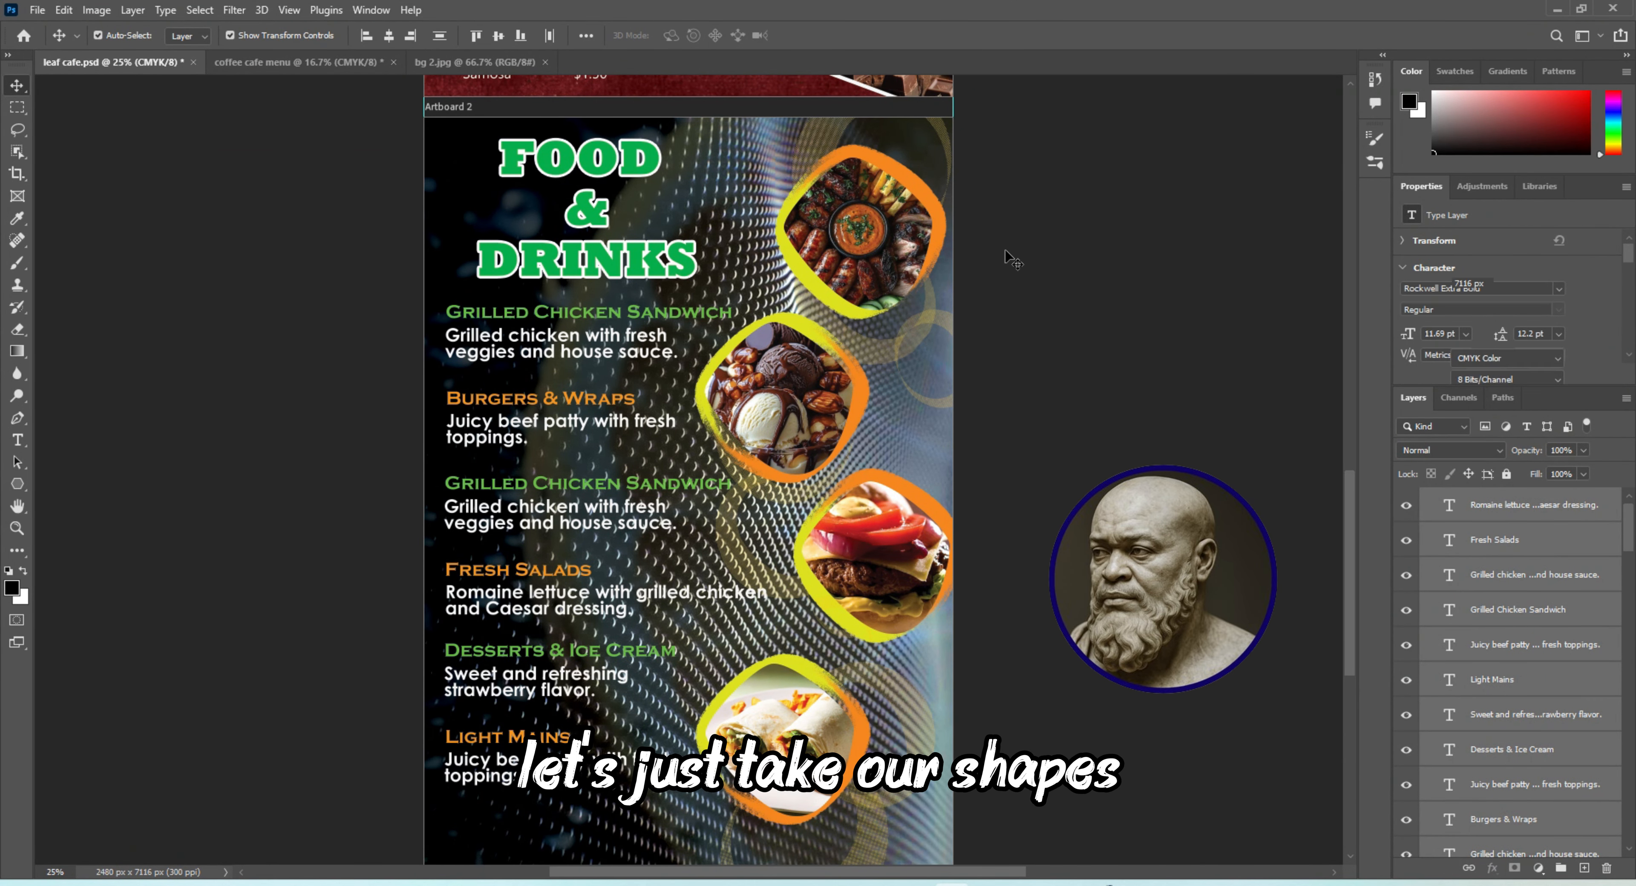
click(942, 212)
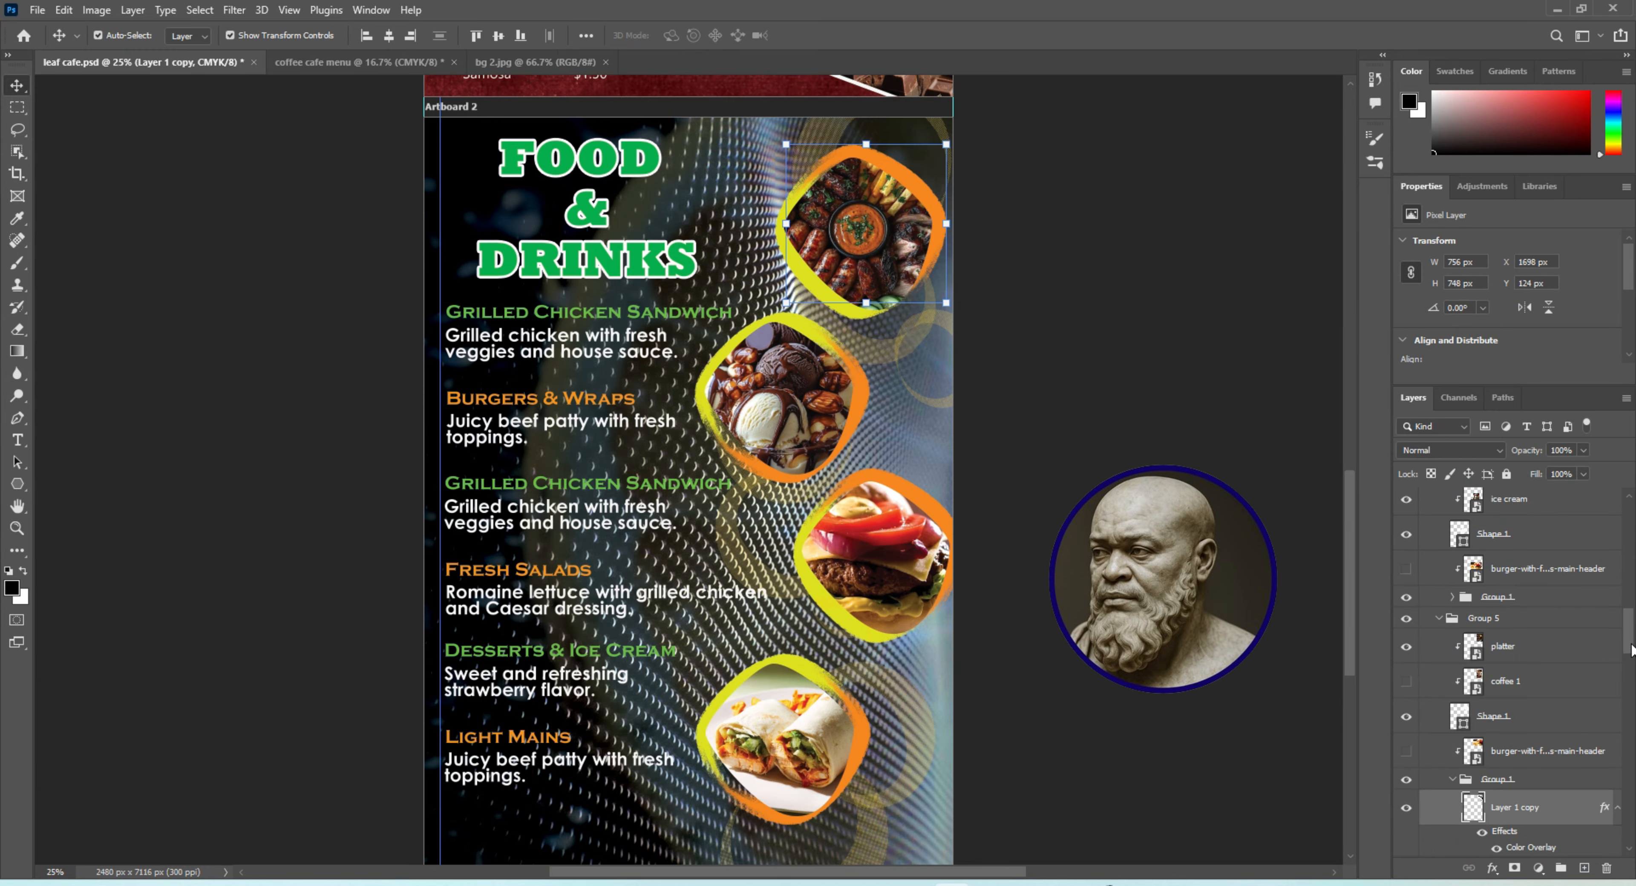
scroll(1630, 649, down, 2)
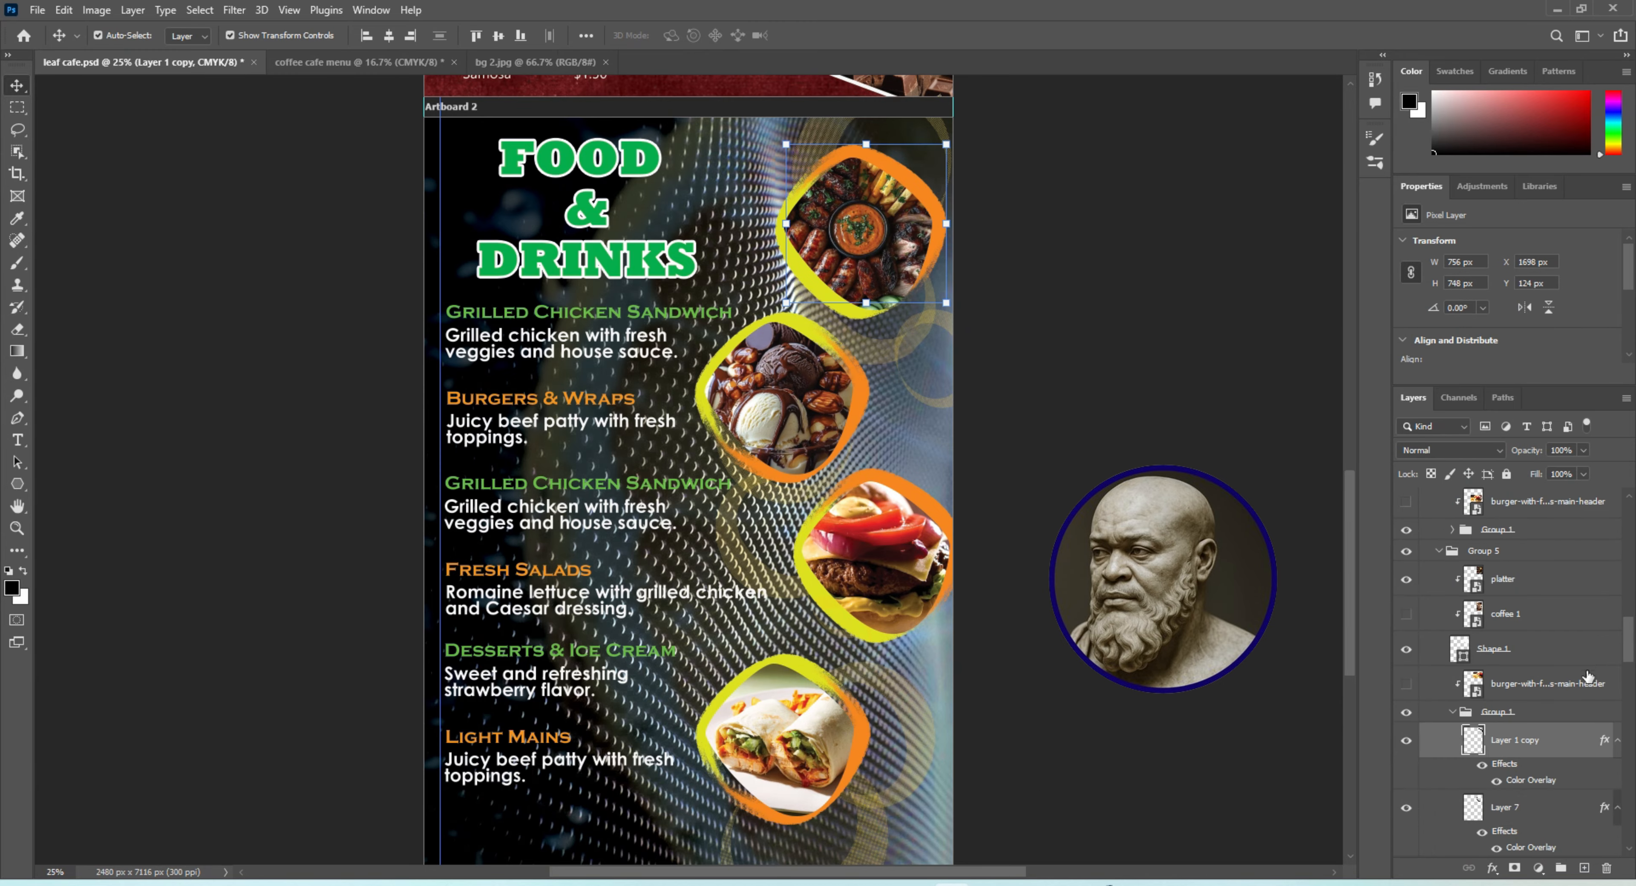
click(1452, 712)
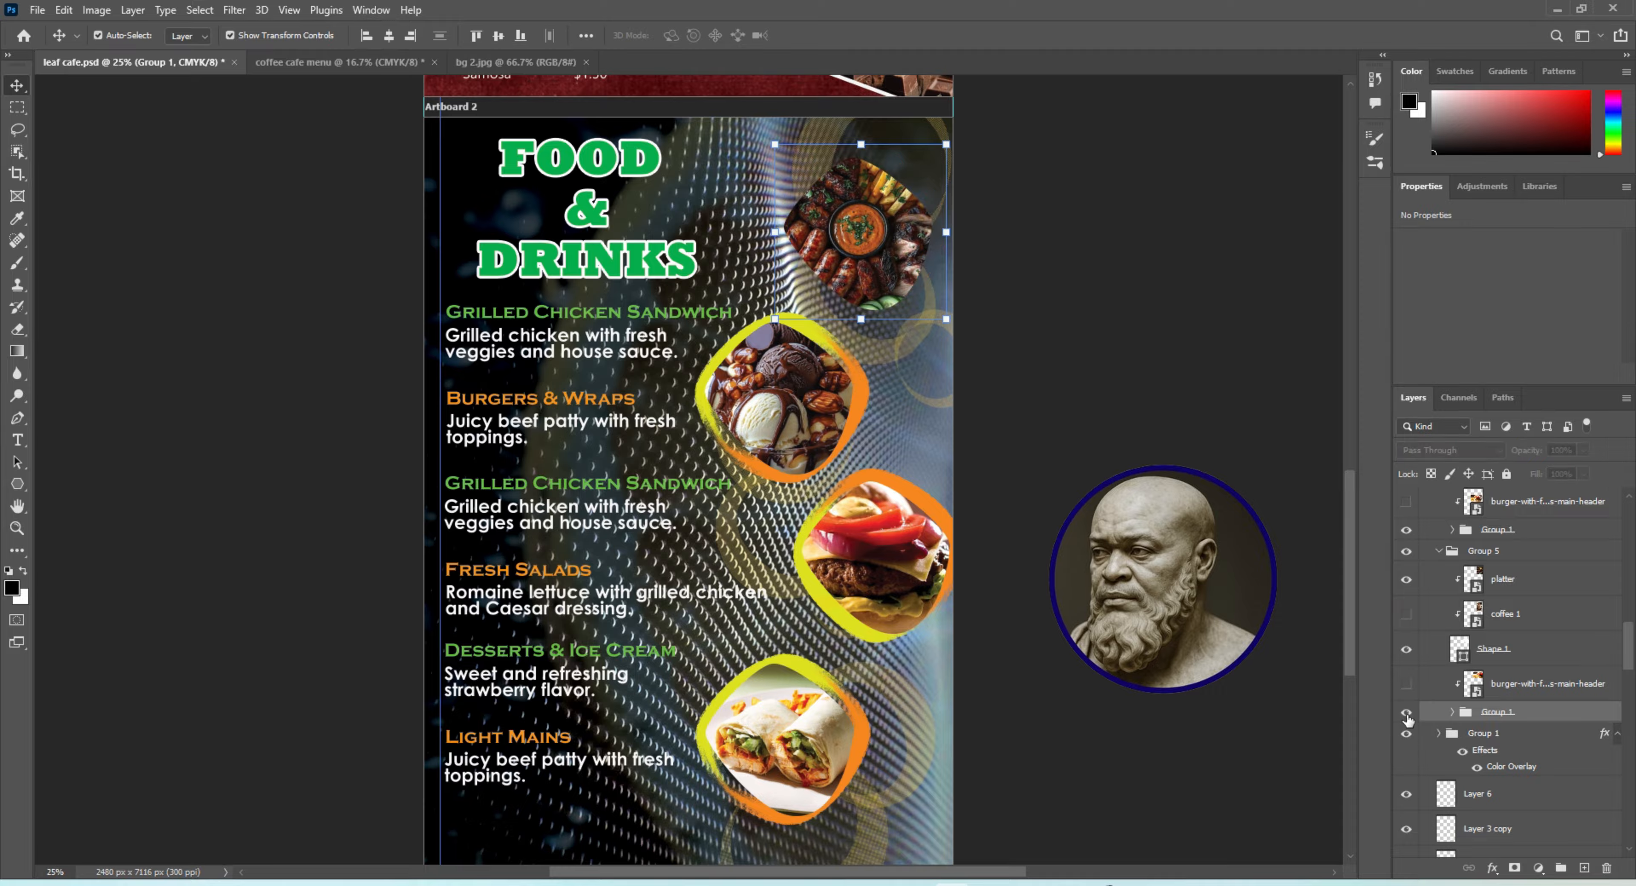
click(1477, 794)
scroll(1512, 666, down, 5)
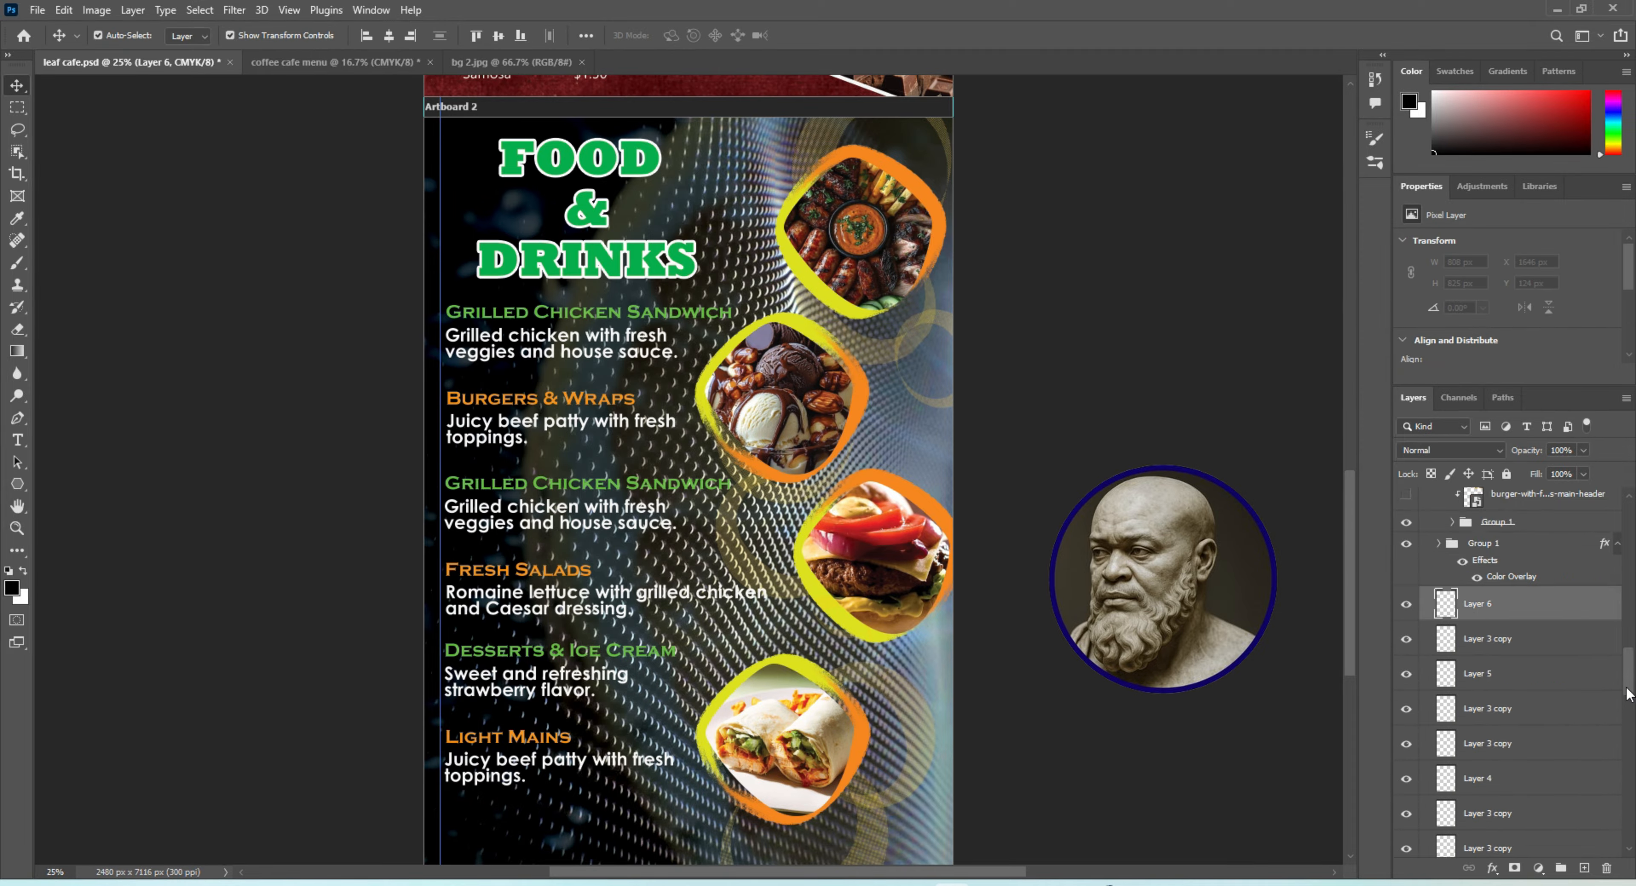
drag(1634, 606, 1629, 667)
click(1493, 716)
scroll(1494, 712, down, 4)
shift+click(1505, 637)
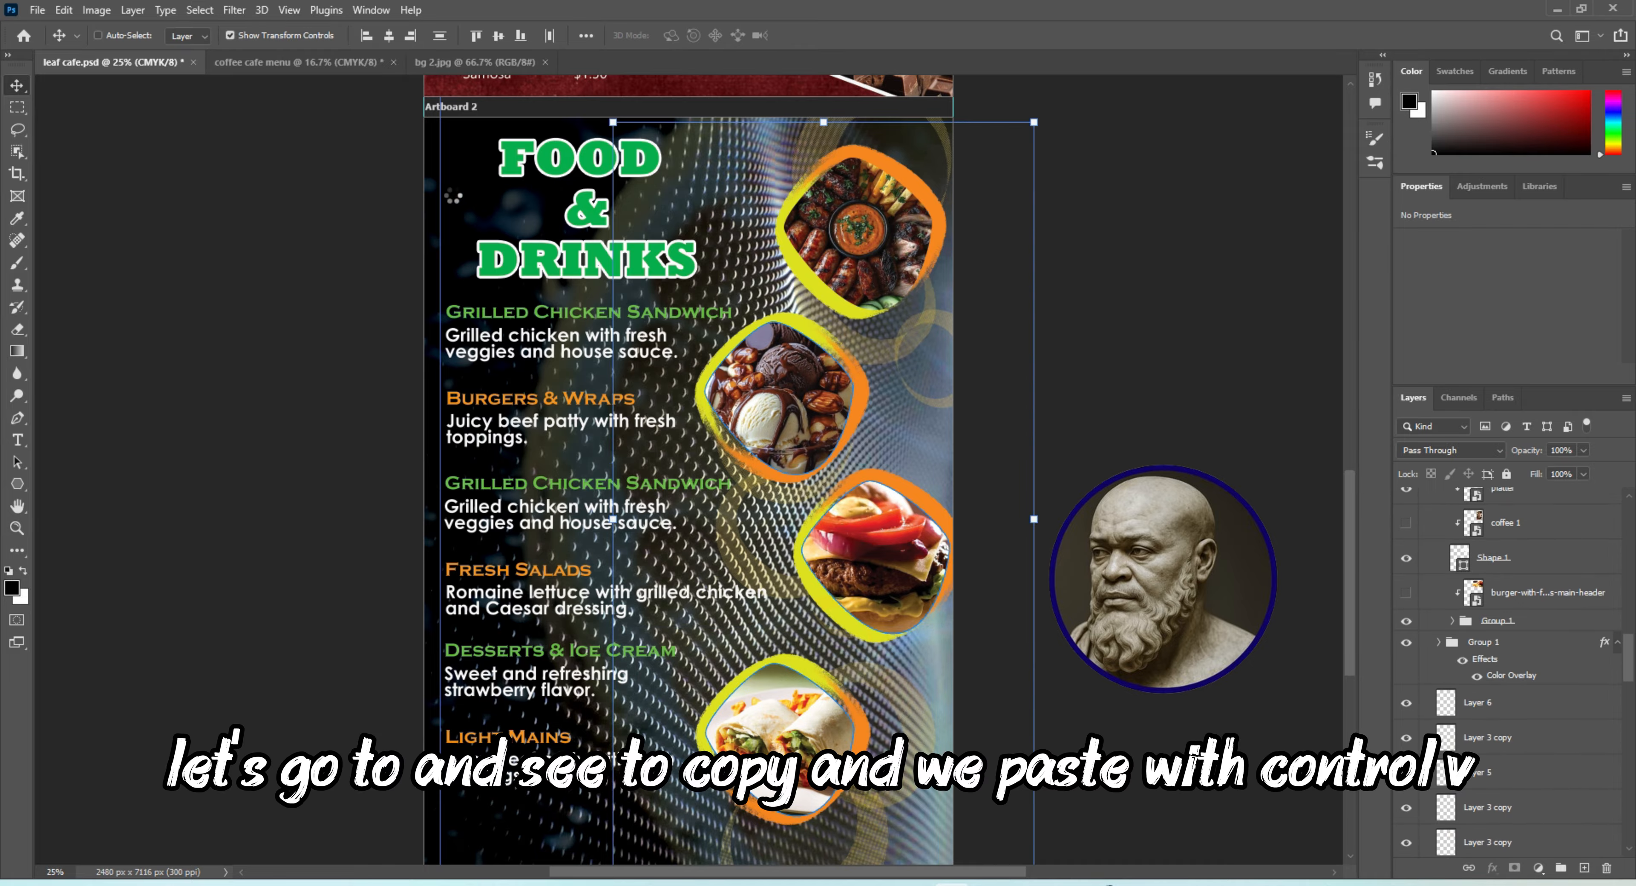
Paste the framed food images into the coffee cafe menu and position them along the right side of Artboard 2
click(292, 62)
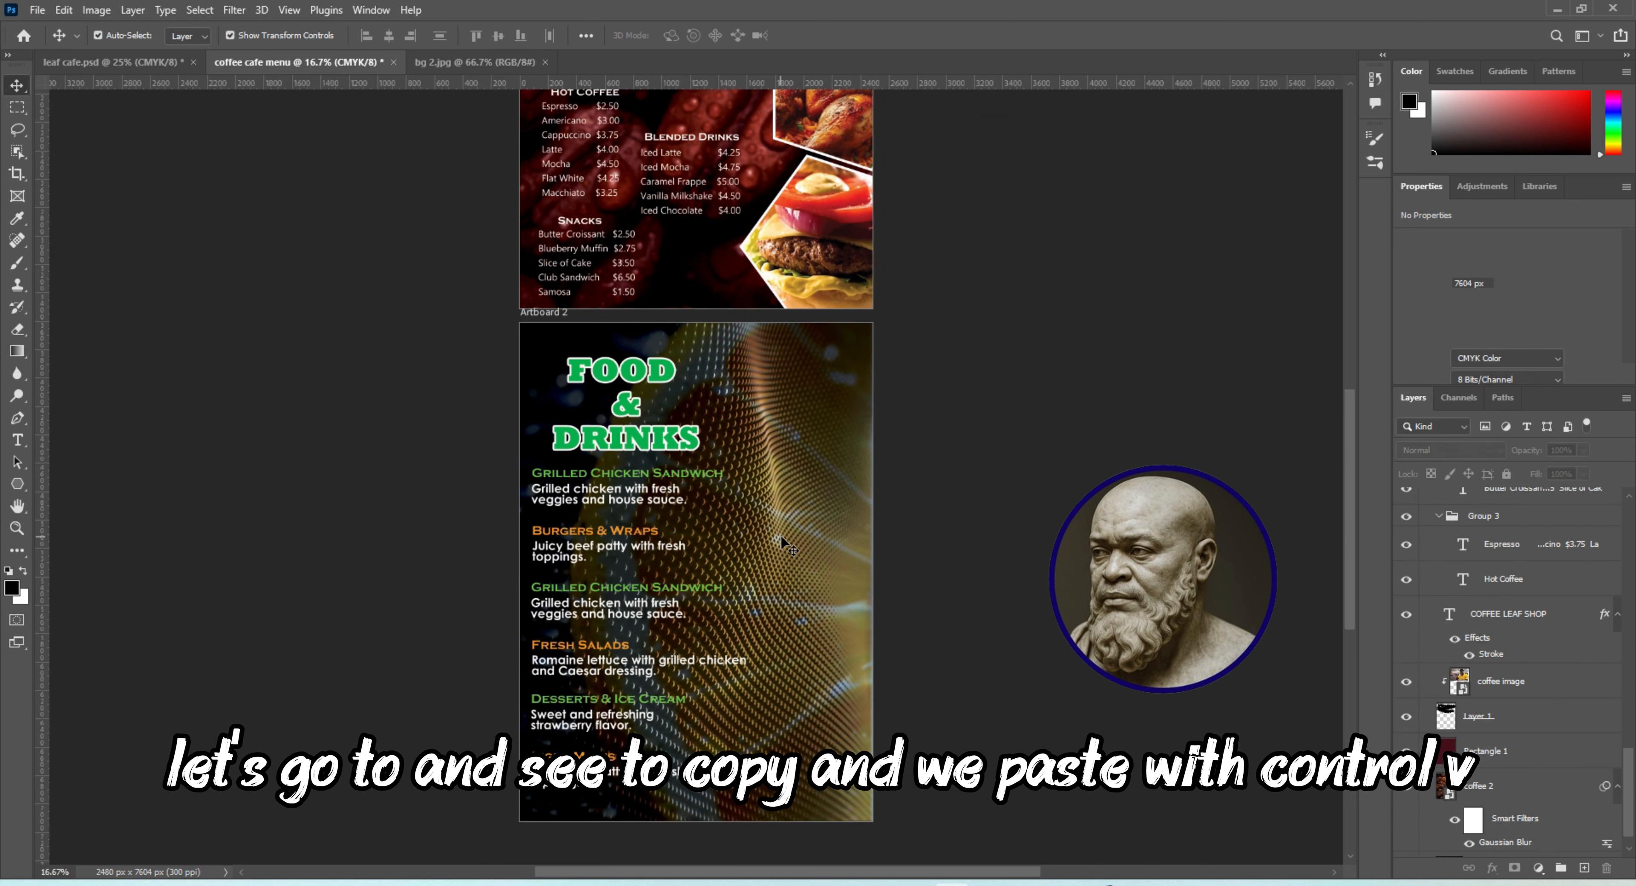
key(ctrl+v)
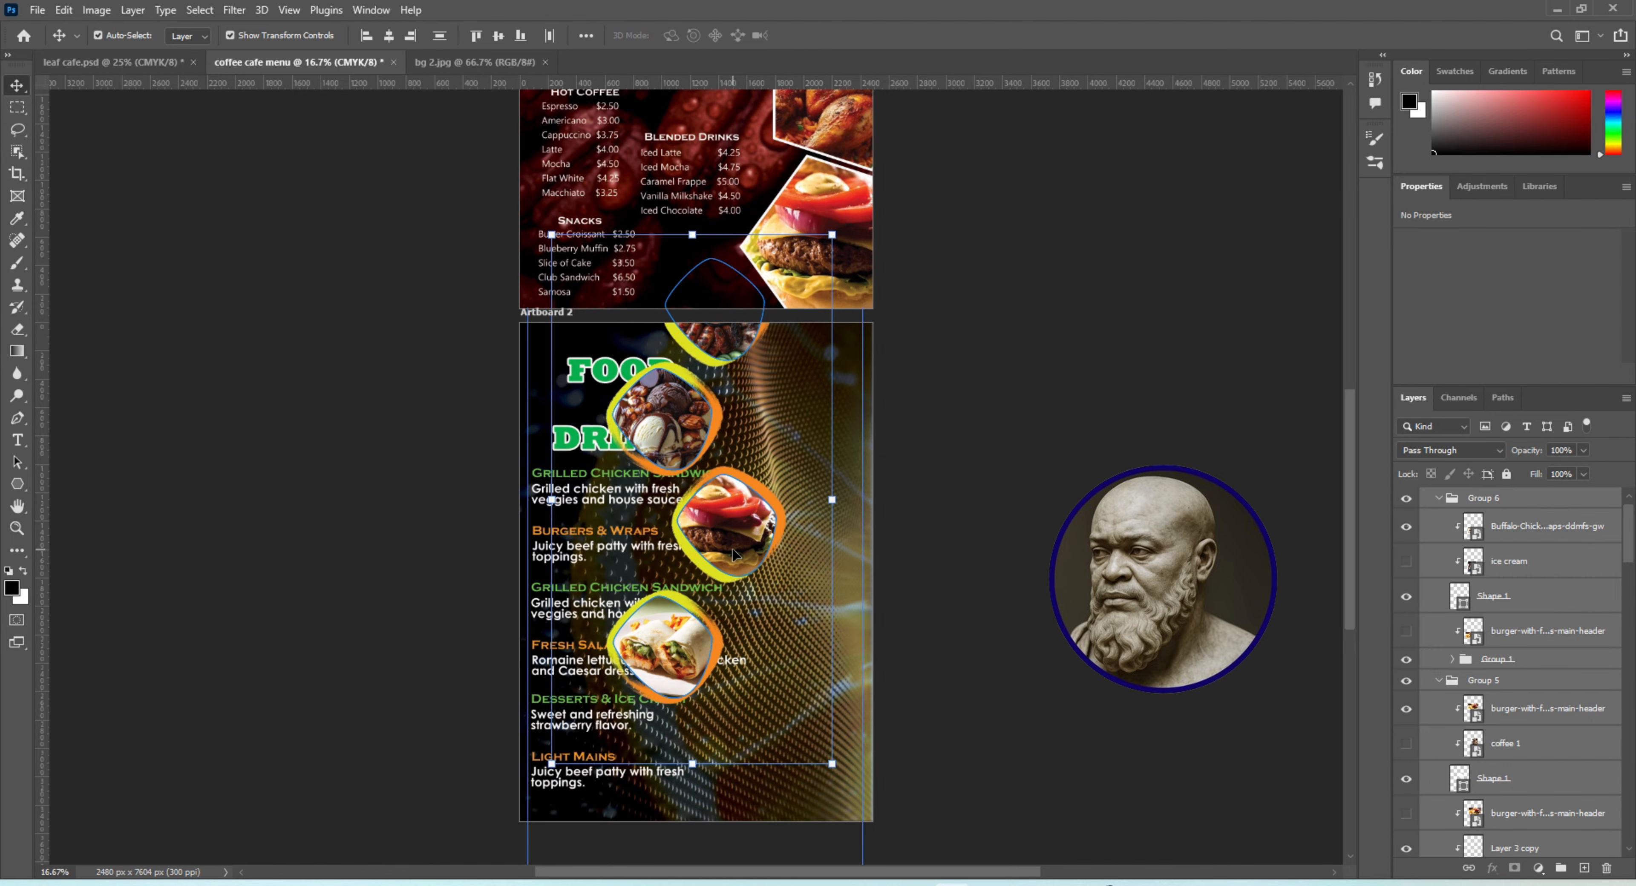
drag(741, 570, 838, 686)
drag(836, 686, 836, 686)
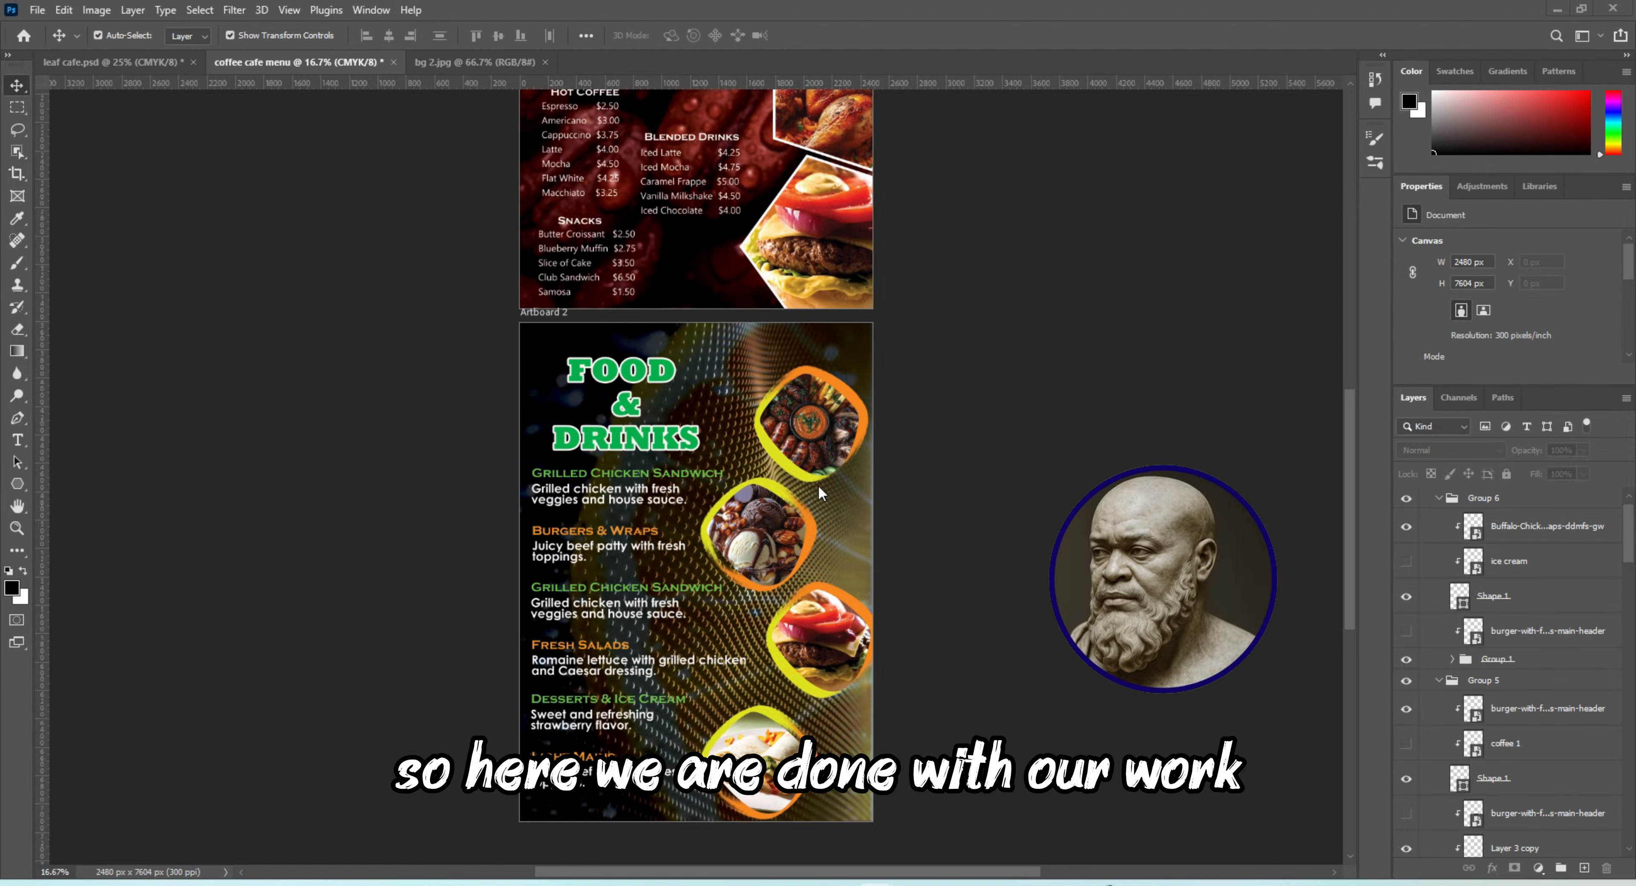
Save a copy of the menu as a Photoshop PDF named coffee cafe menu in the COFFEE LEAF MENU folder
key(ctrl+shift+s)
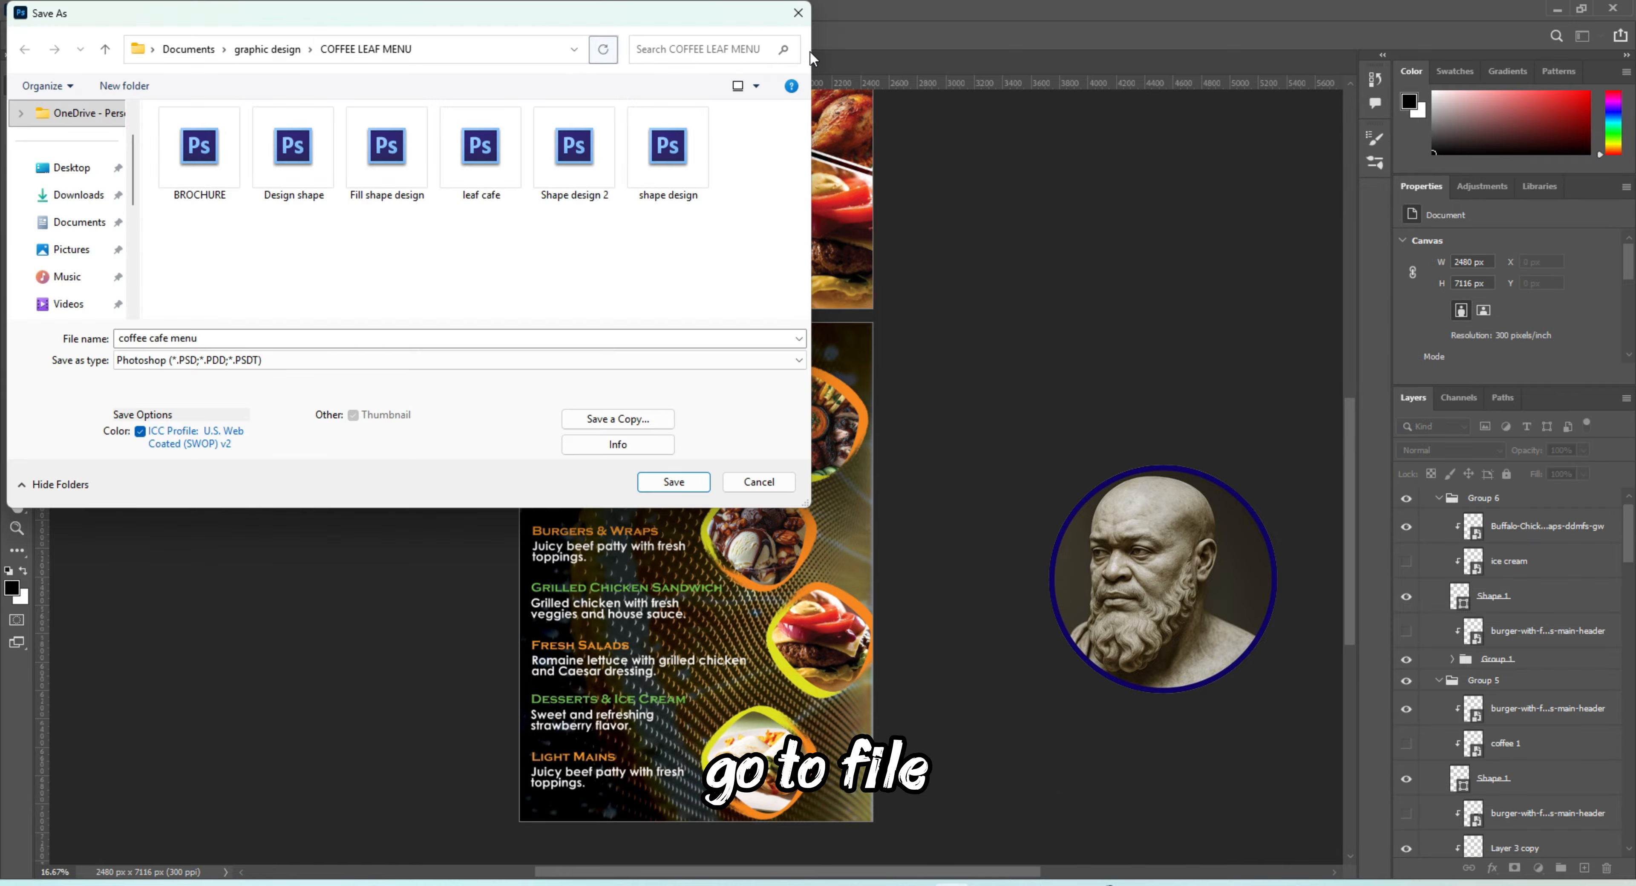
click(802, 14)
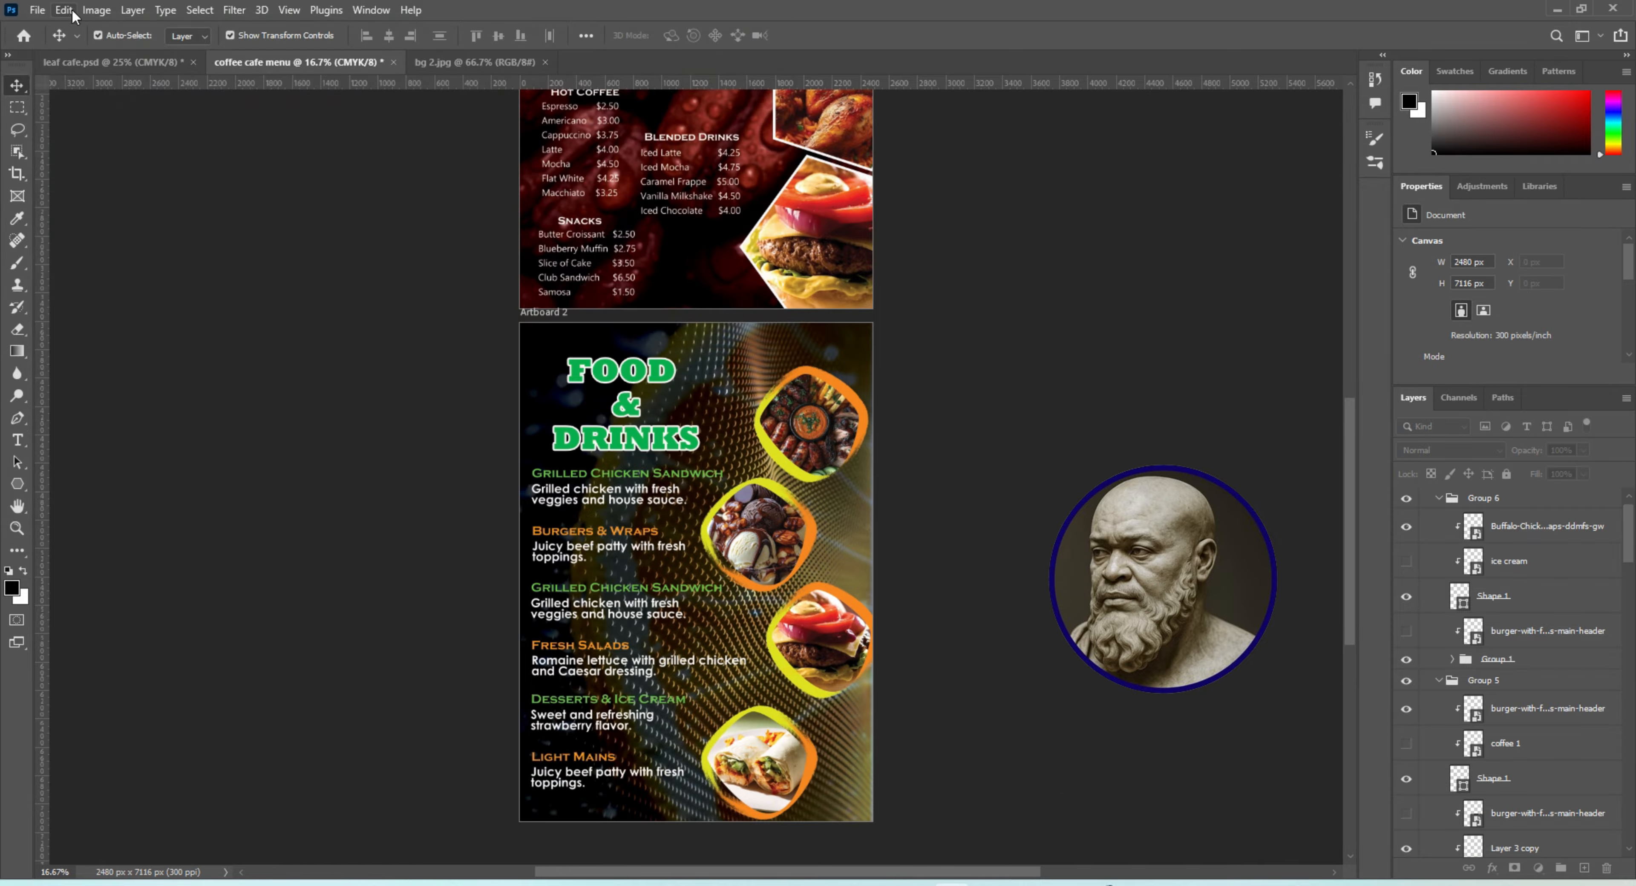
click(40, 11)
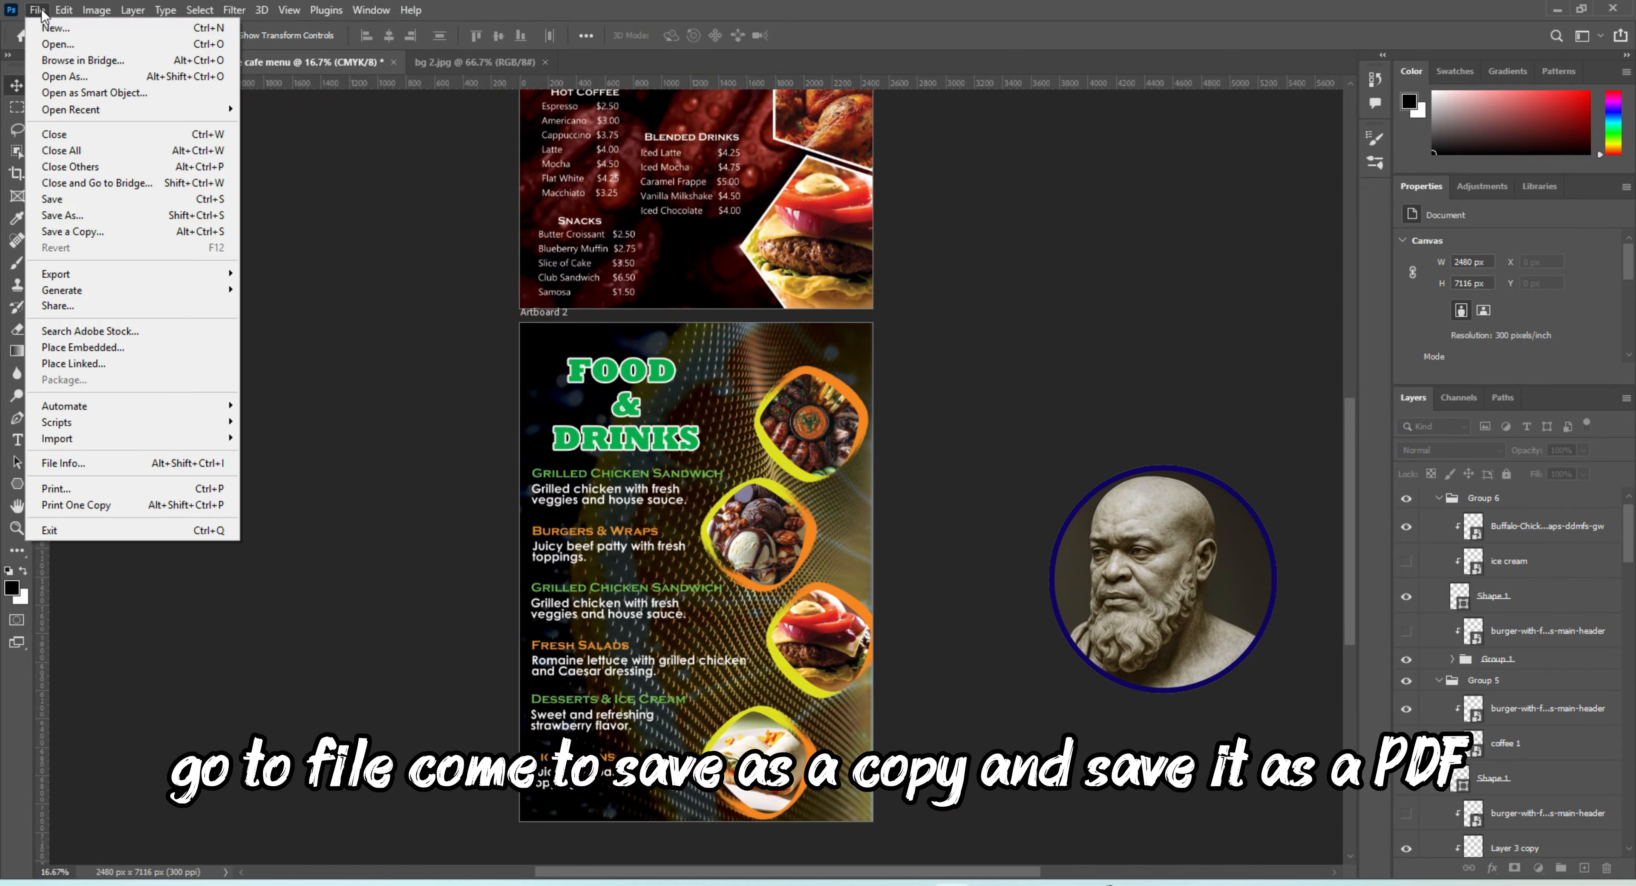
click(84, 233)
click(184, 360)
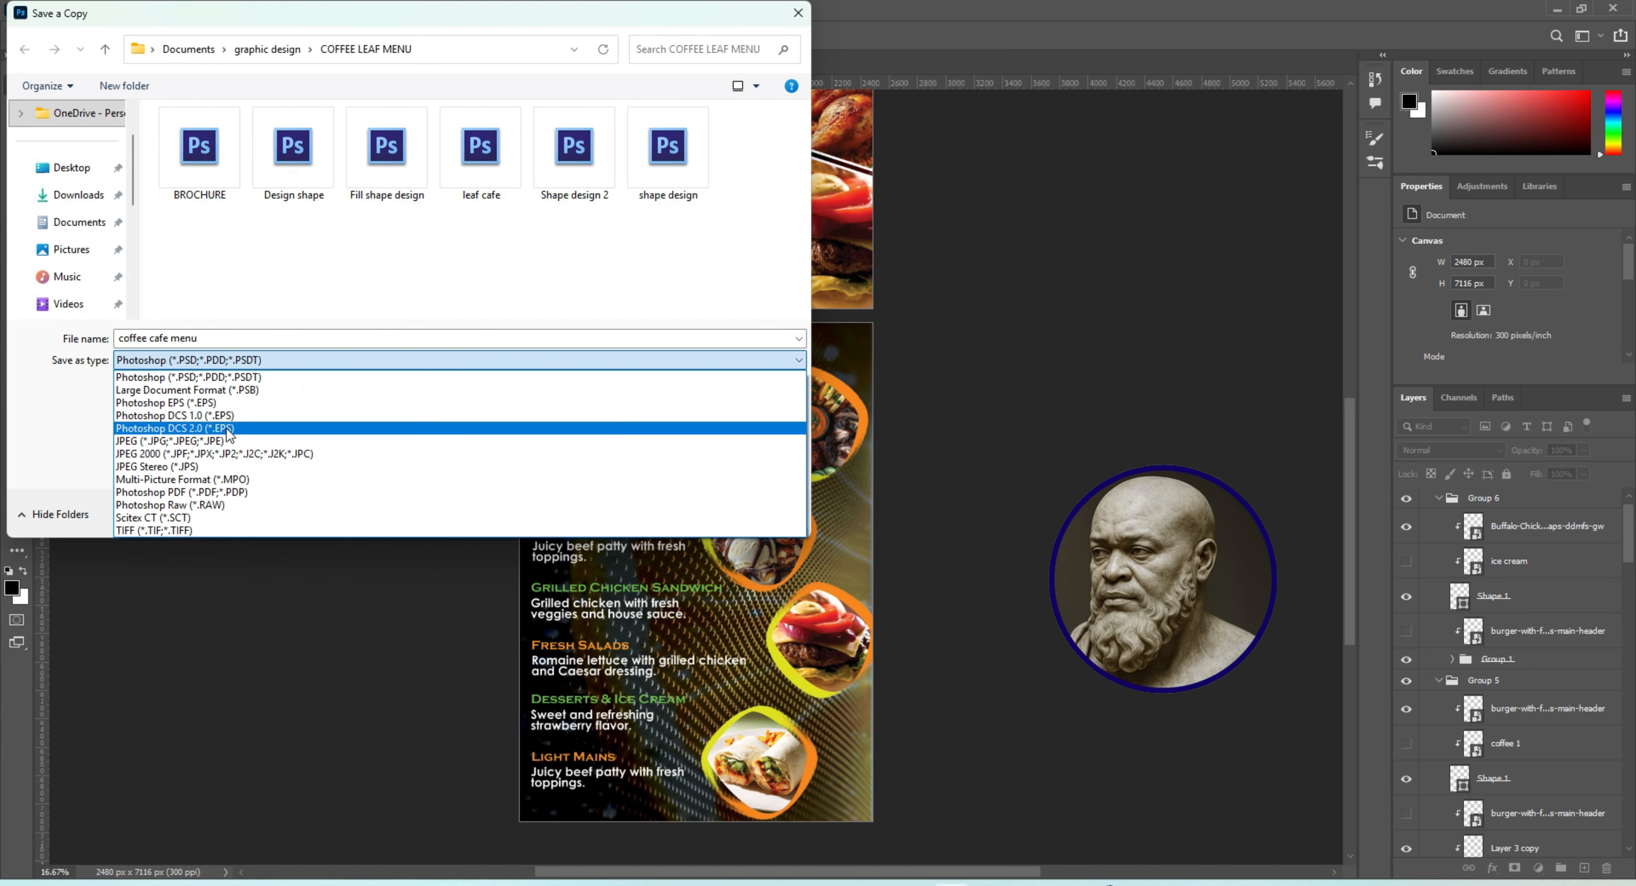
click(204, 493)
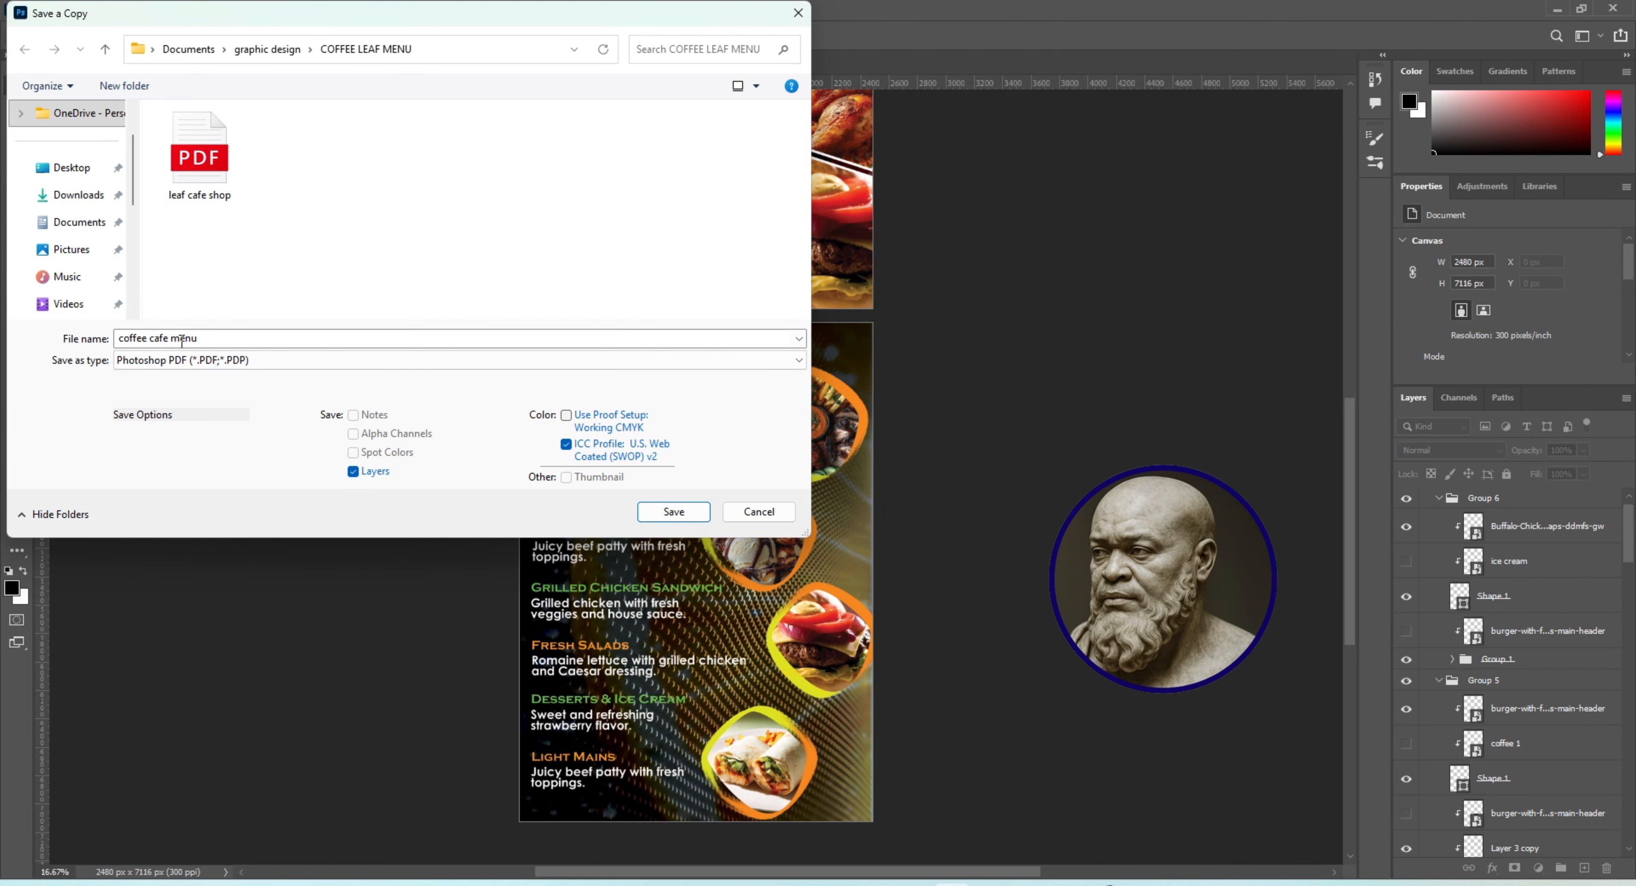
key(Return)
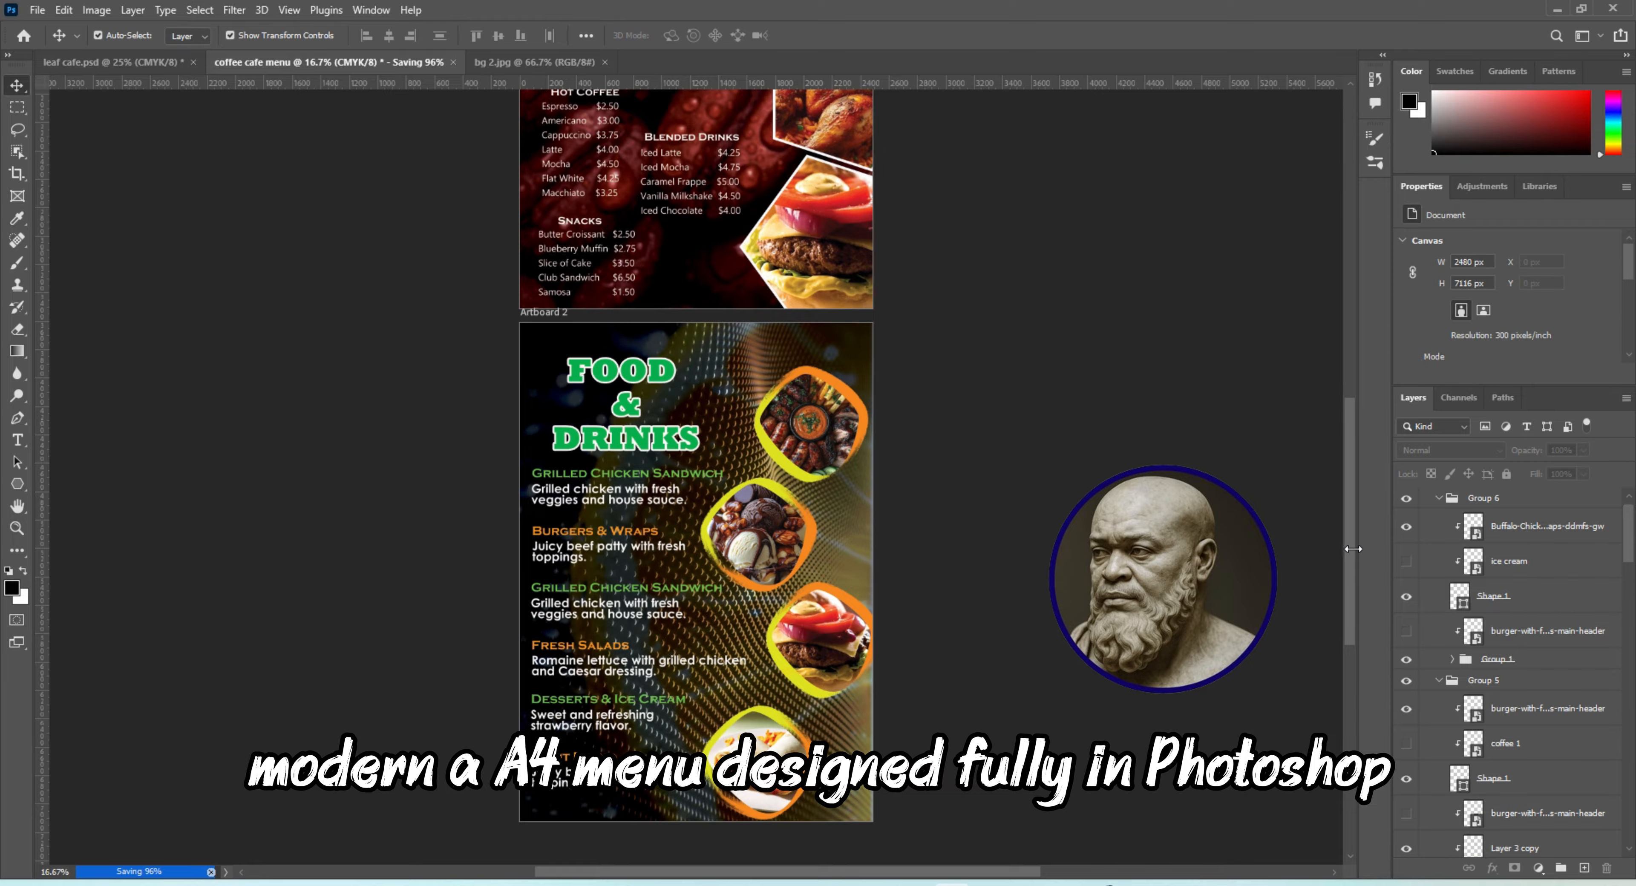
drag(1350, 562, 1355, 459)
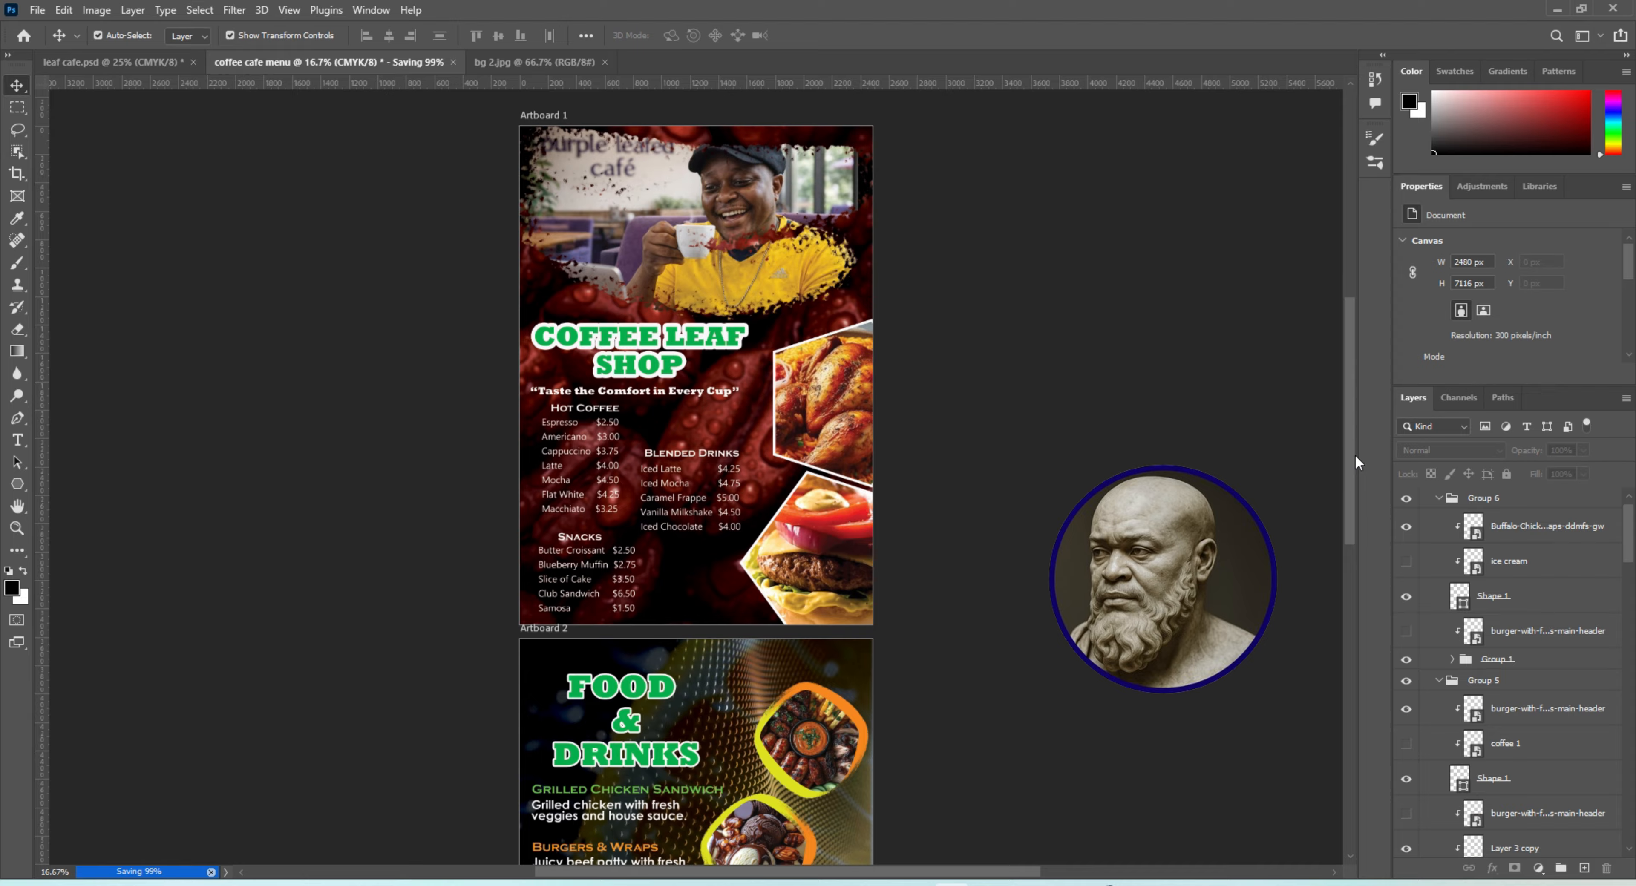
drag(1356, 462, 1349, 495)
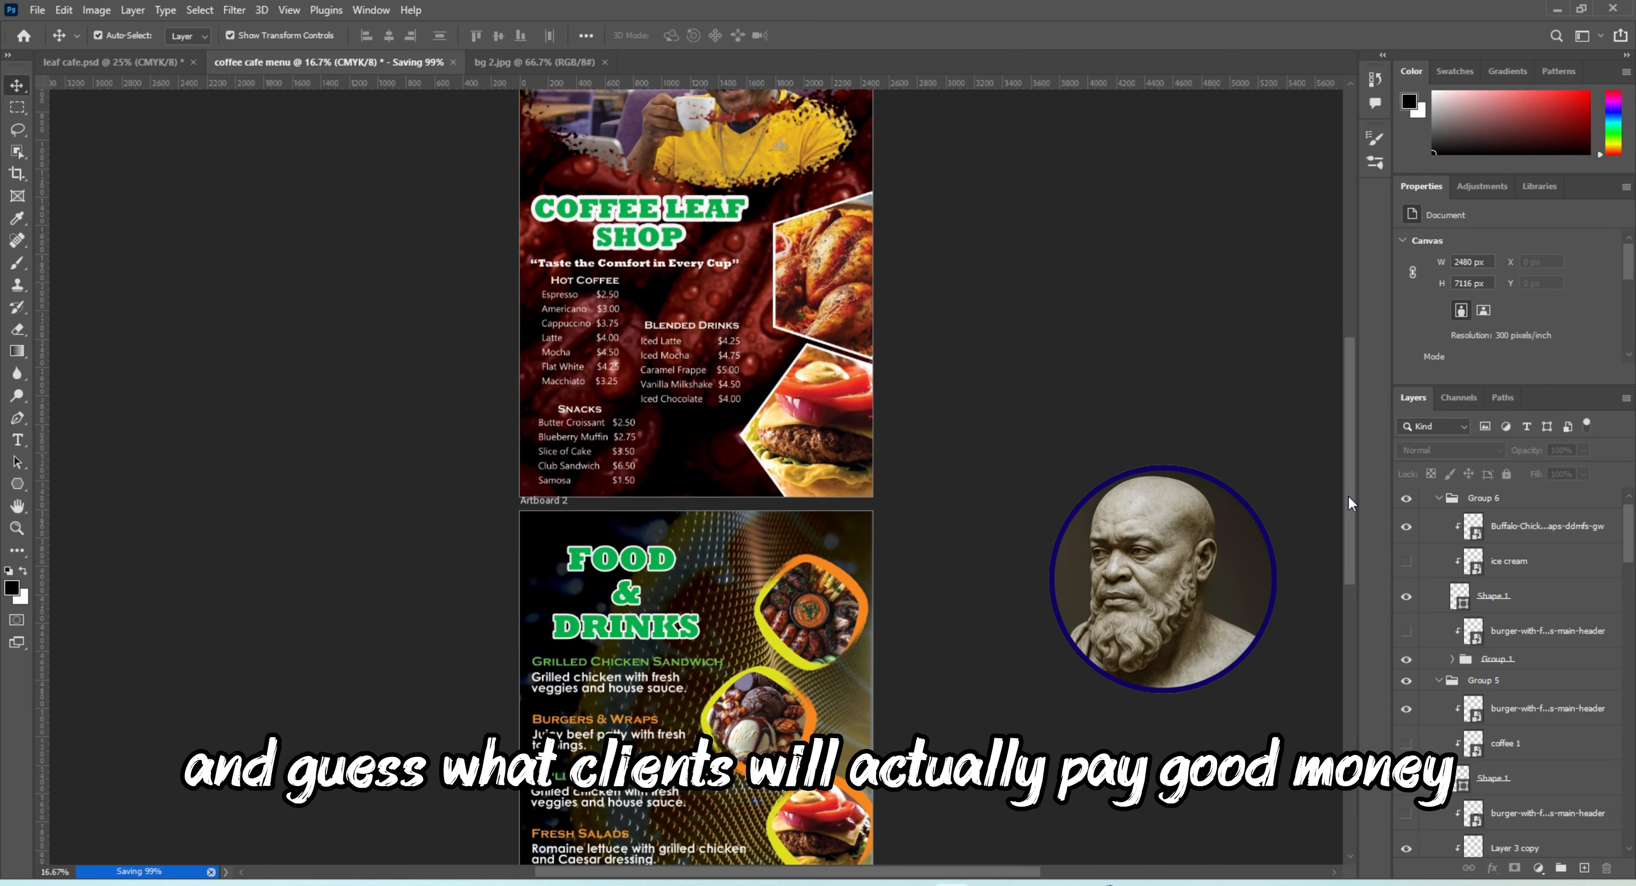
drag(1348, 496, 1328, 561)
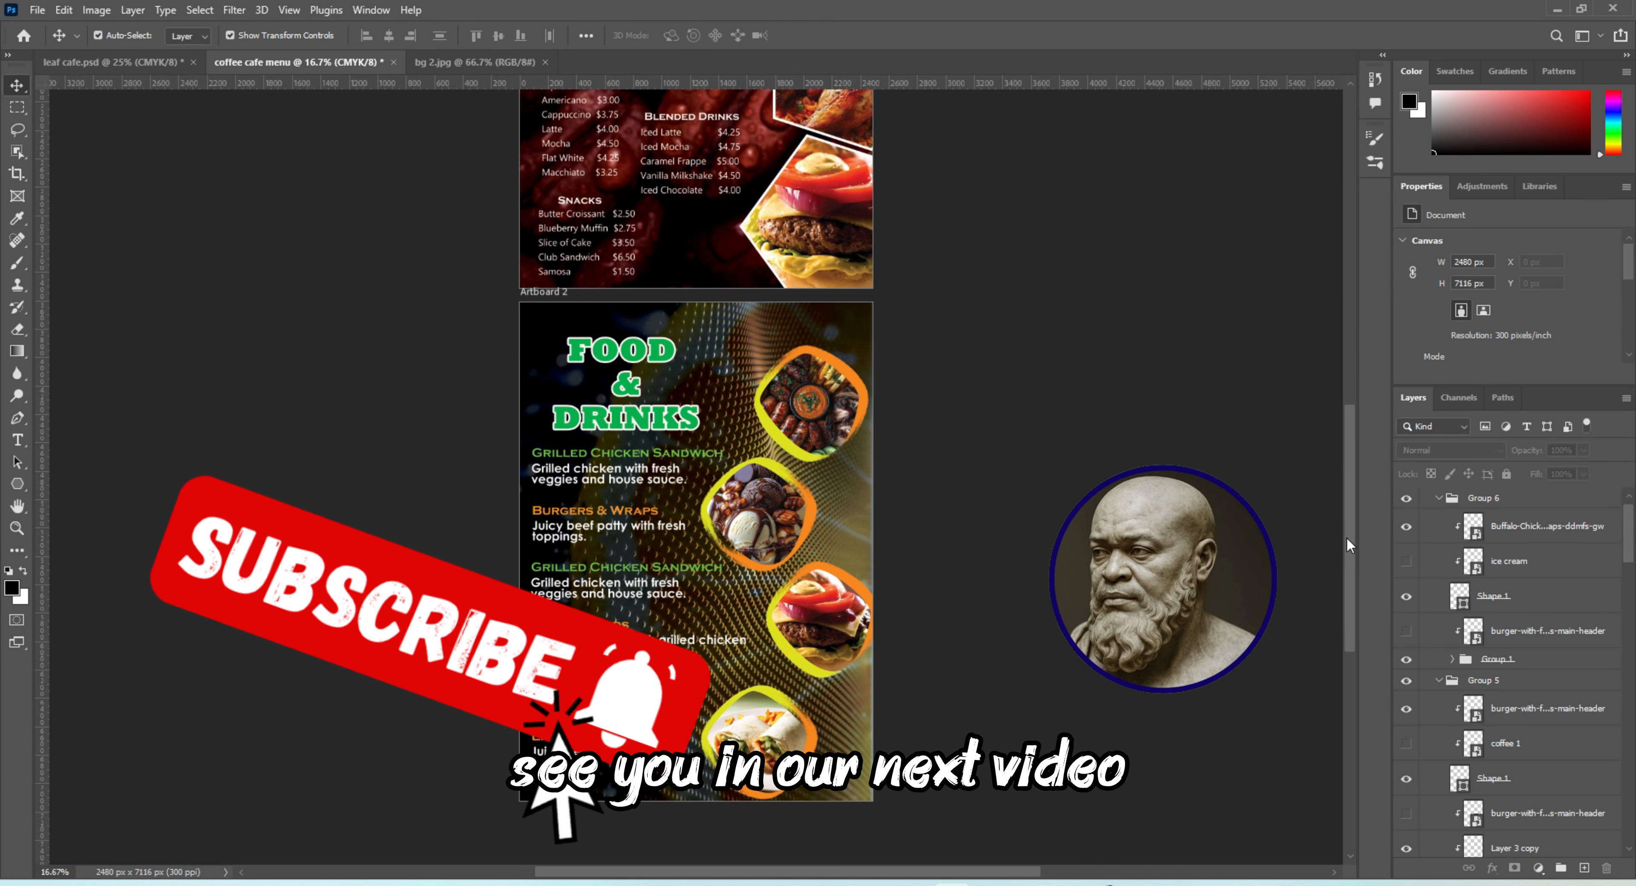
drag(1347, 537, 1356, 446)
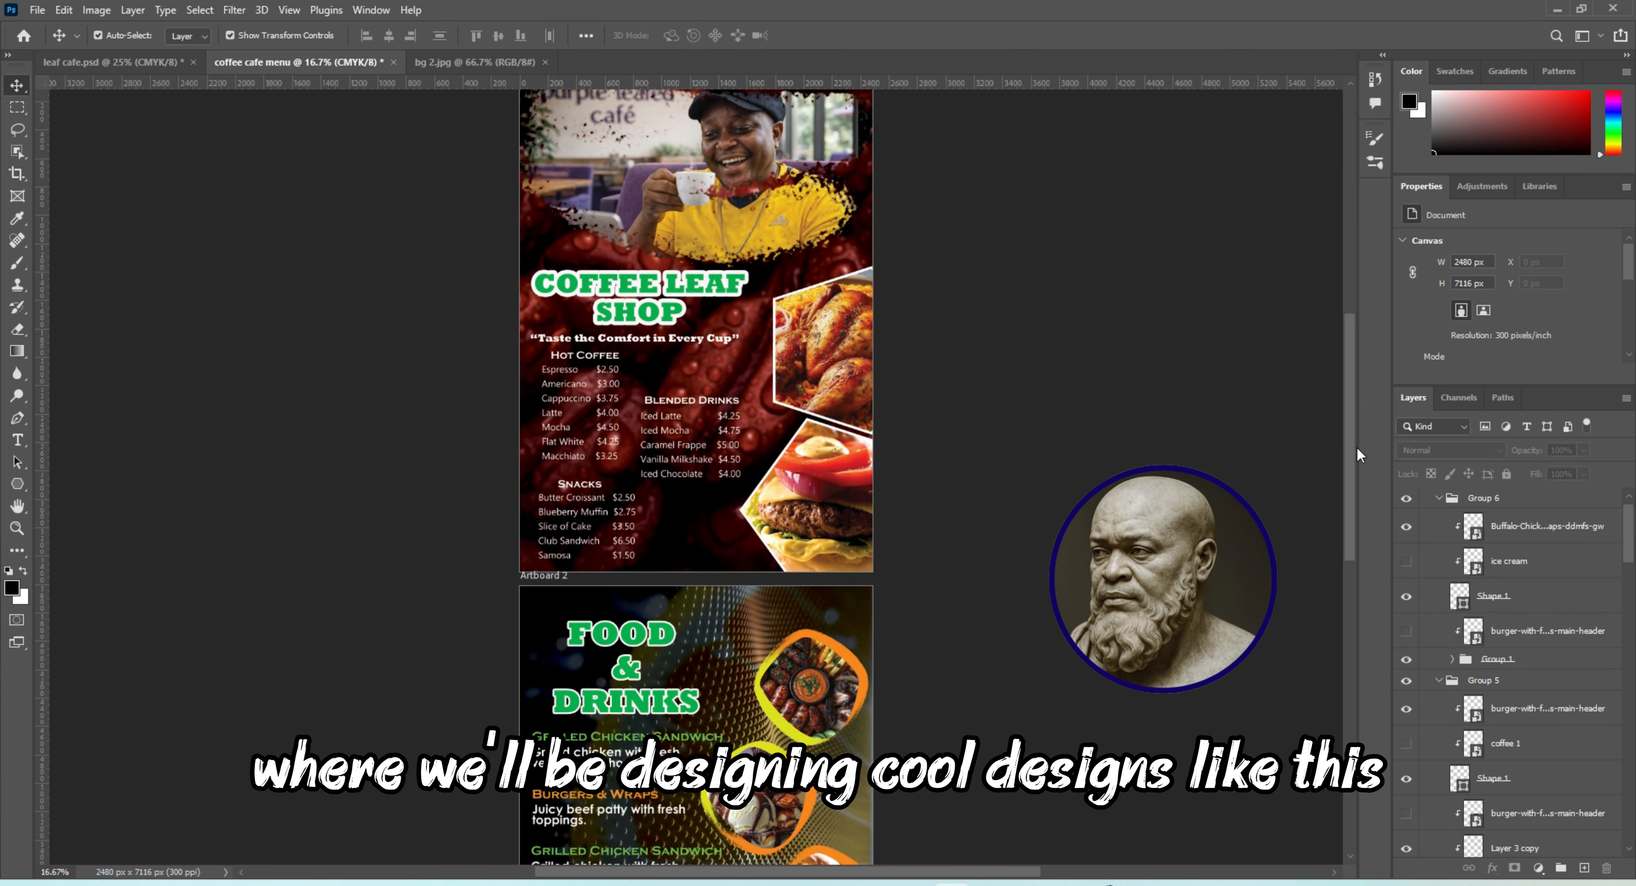